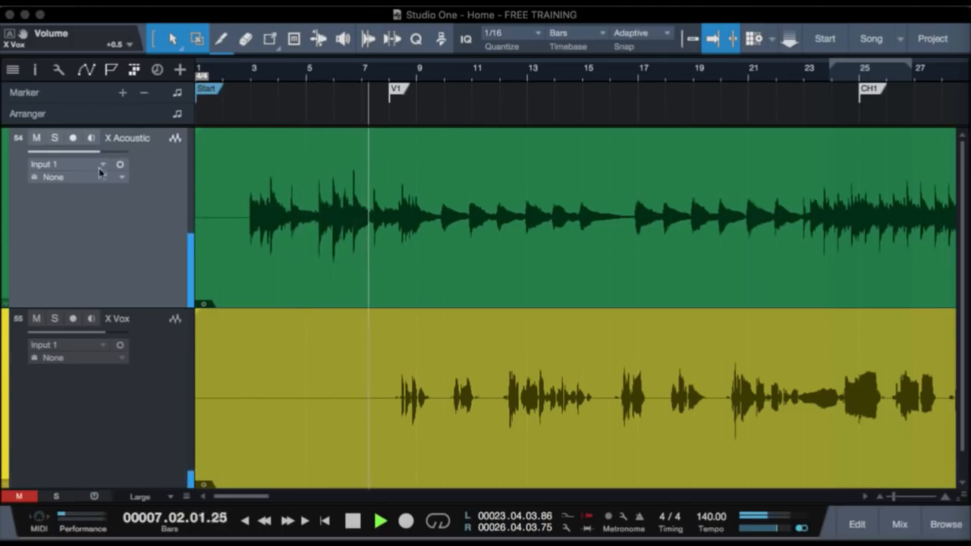
# Raise the X Vox track's volume to +1.8 and stop playback after the song's ending.
pyautogui.click(141, 392)
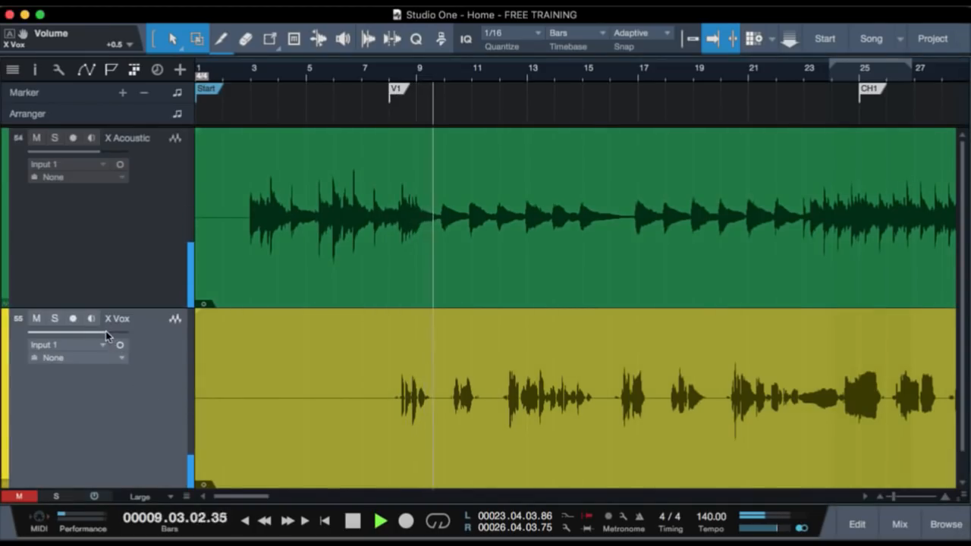
pyautogui.moveTo(105, 331); pyautogui.dragTo(109, 331)
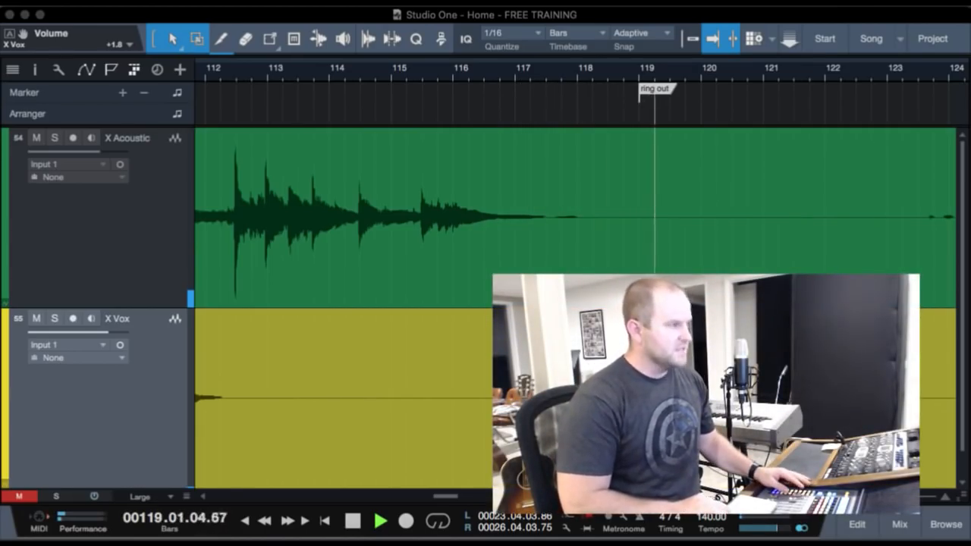
pyautogui.press('space')
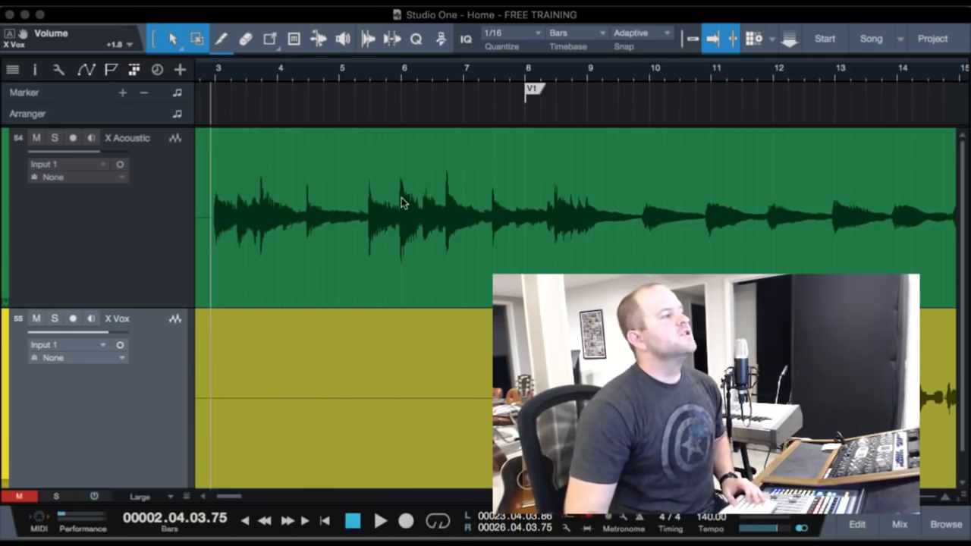
# Place the playhead just before bar 3 and audition the acoustic intro from there.
pyautogui.hscroll(-5, 402, 197)
pyautogui.hscroll(2, 402, 197)
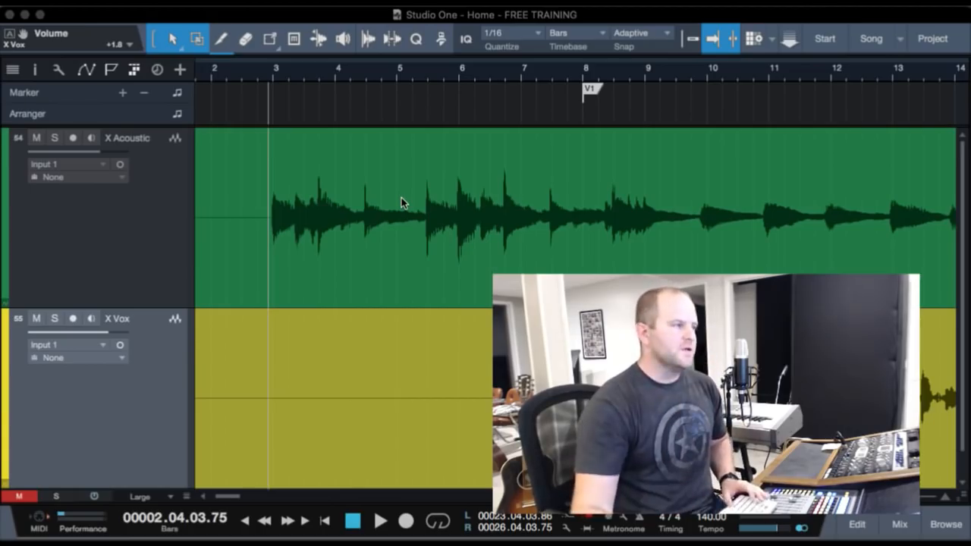
pyautogui.hscroll(-3, 269, 126)
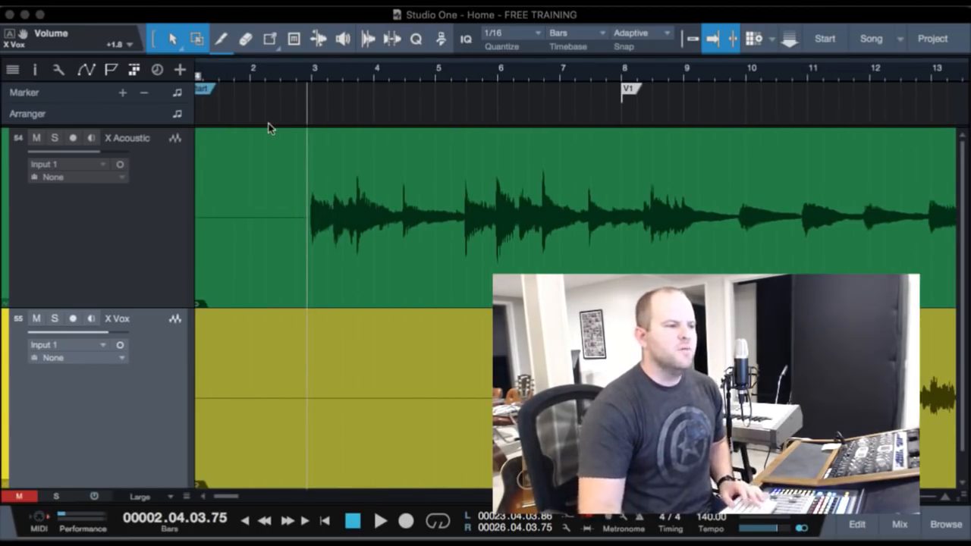
pyautogui.click(309, 76)
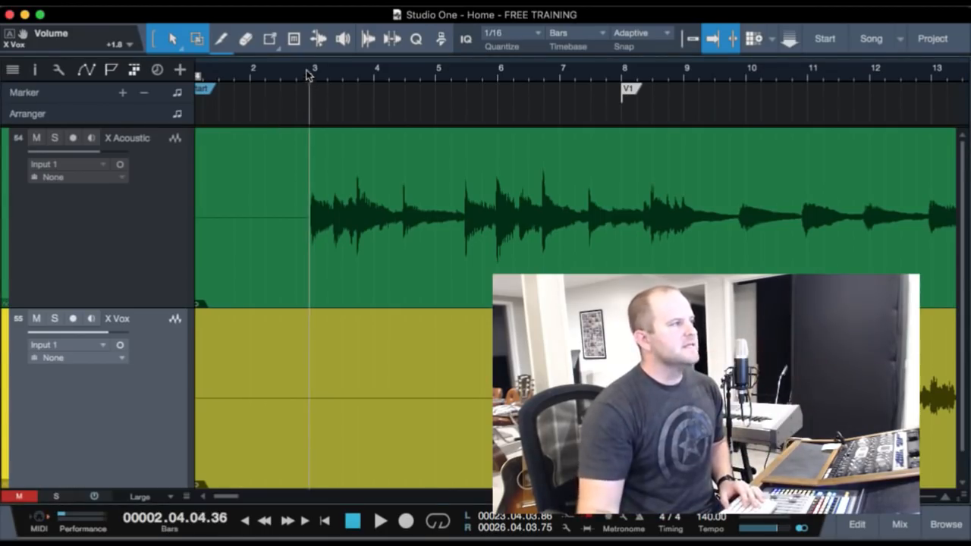
pyautogui.click(301, 74)
pyautogui.click(308, 72)
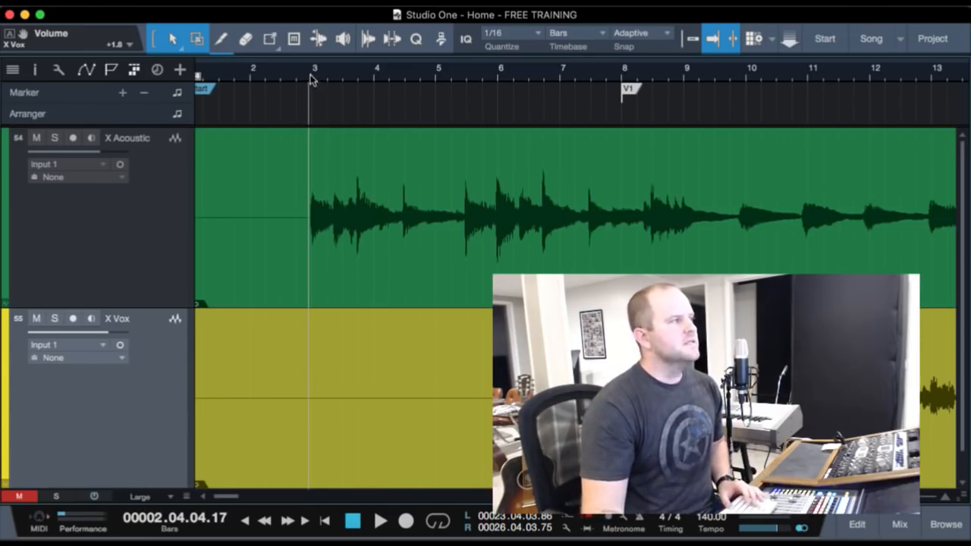
pyautogui.press('space')
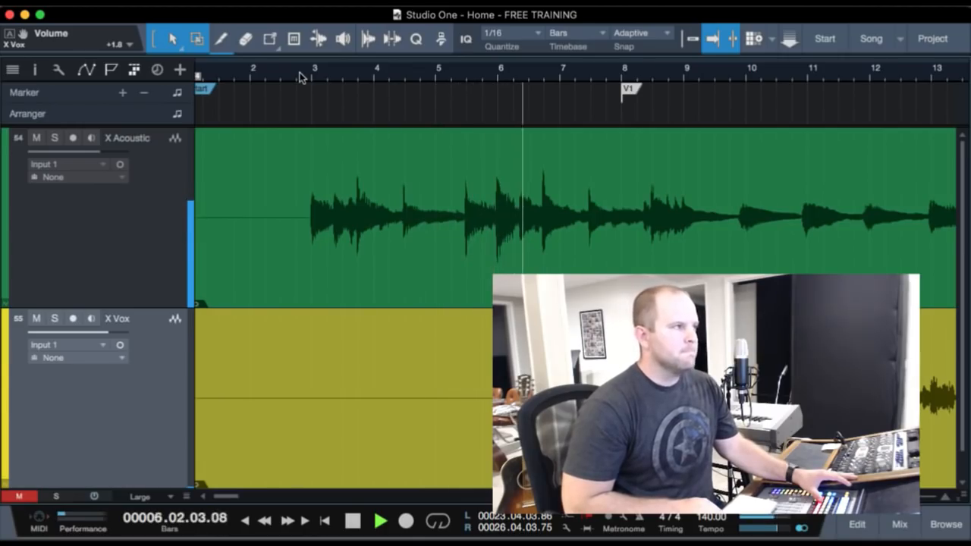
pyautogui.press('space')
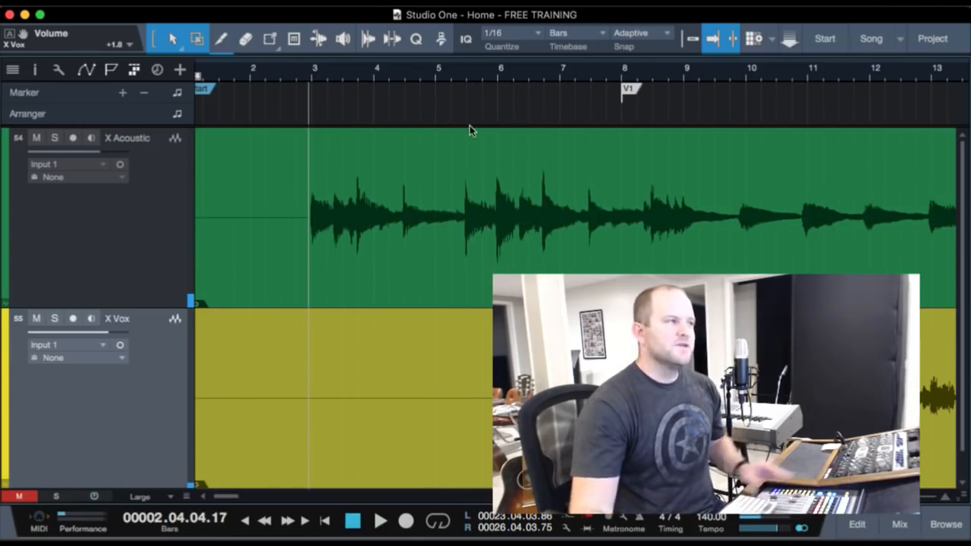
# Audition the first chorus from bar 24, just before the CH1 marker, and stop playback.
pyautogui.hscroll(15, 503, 250)
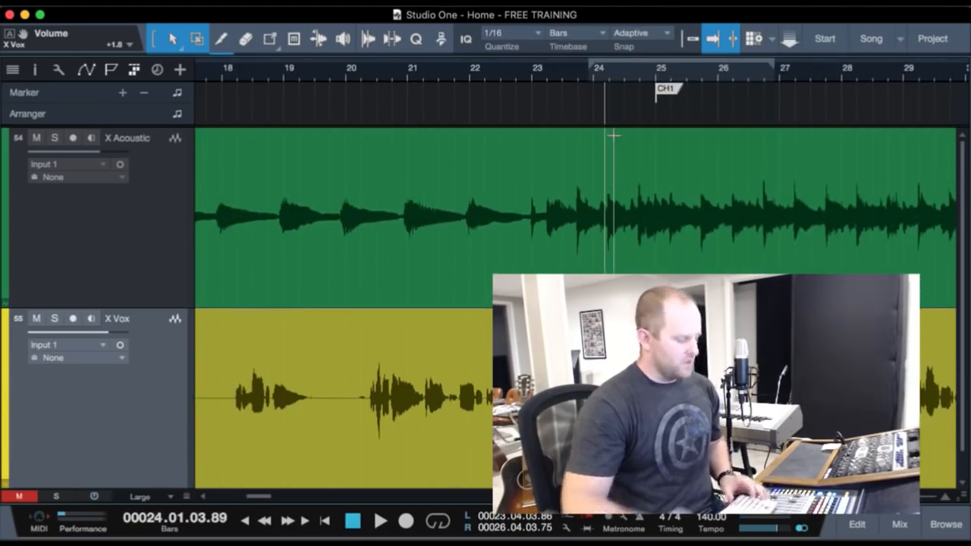
pyautogui.press('space')
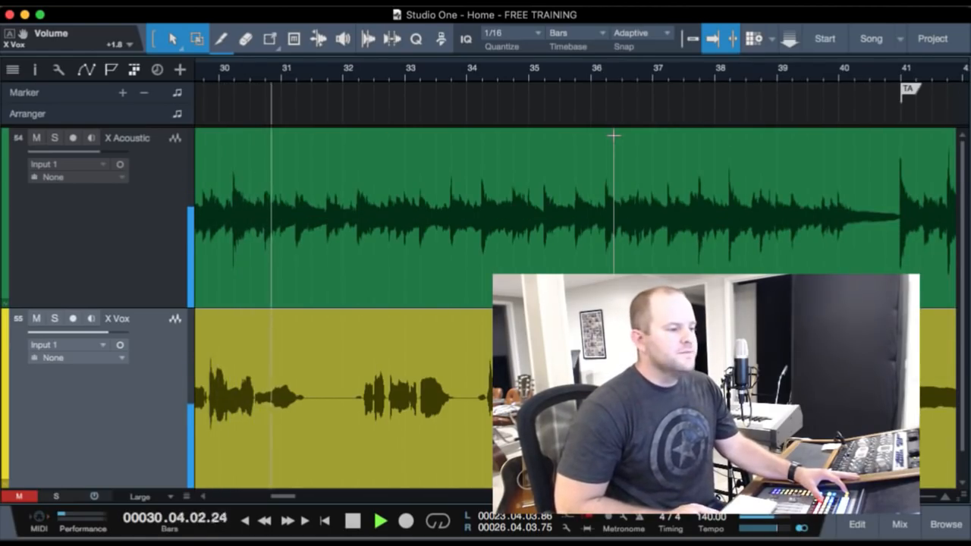
pyautogui.press('space')
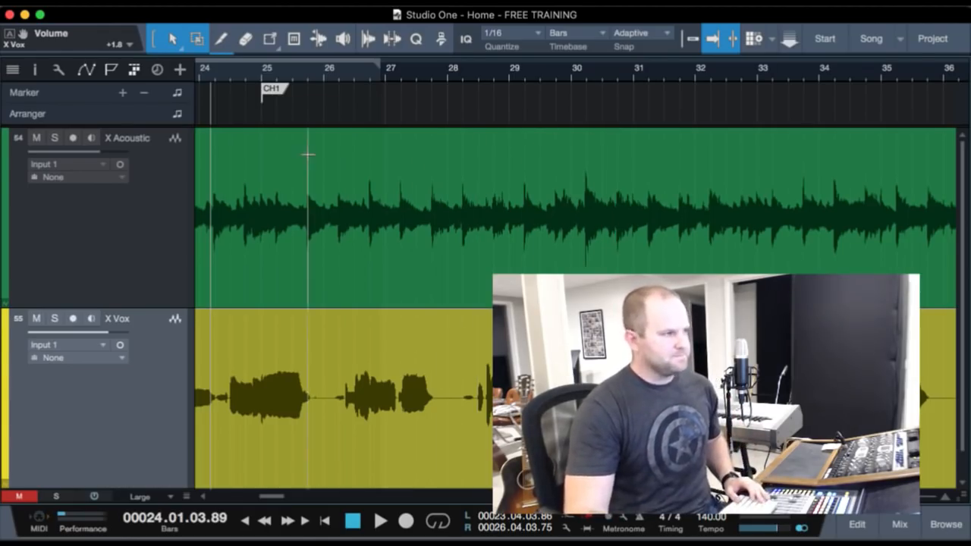
# Mute the X Acoustic and X Vox audio events together.
pyautogui.click(141, 234)
pyautogui.click(240, 286)
pyautogui.keyDown('shift'); pyautogui.click(255, 430); pyautogui.keyUp('shift')
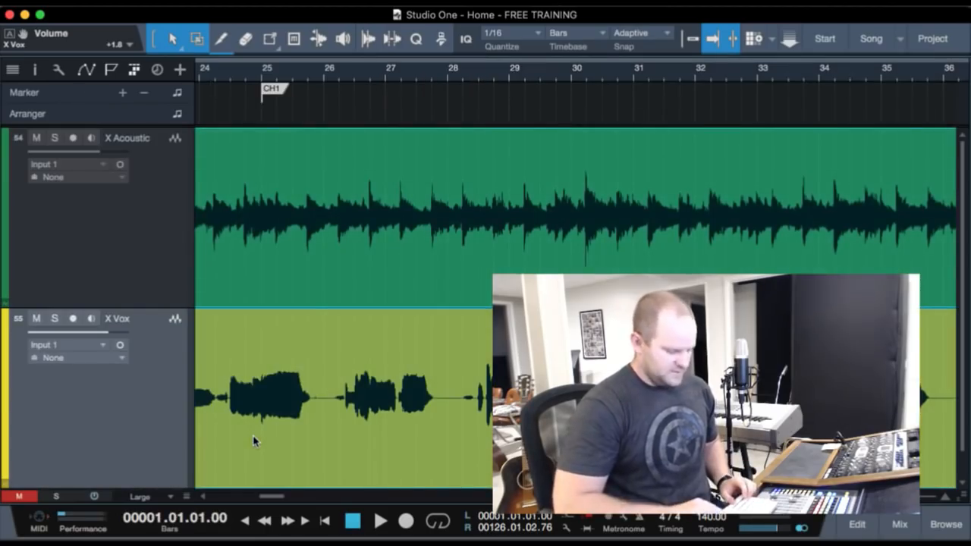
pyautogui.hotkey('shift', 'm')
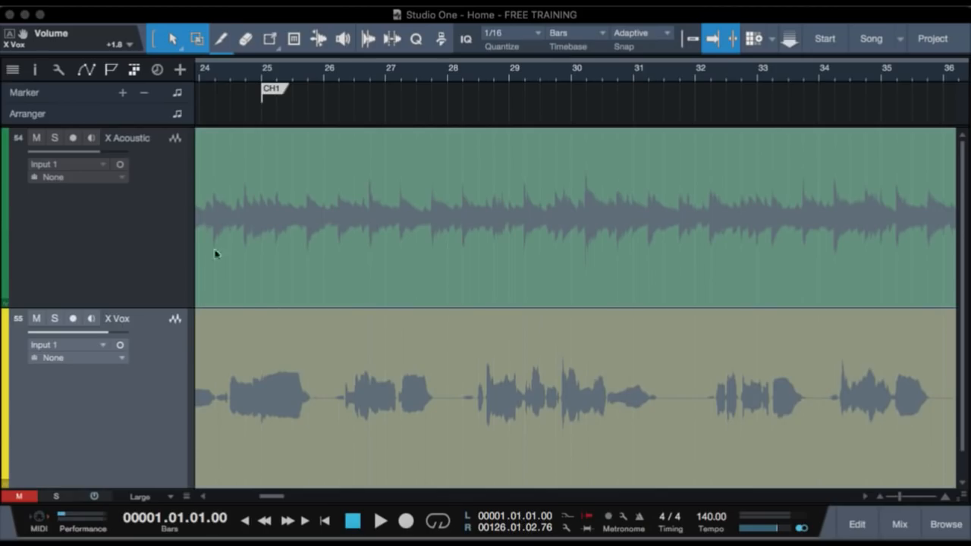
# Open the track list and show the hidden drum tracks from Kick In.4 through SNARE FOR DELAY.
pyautogui.click(13, 70)
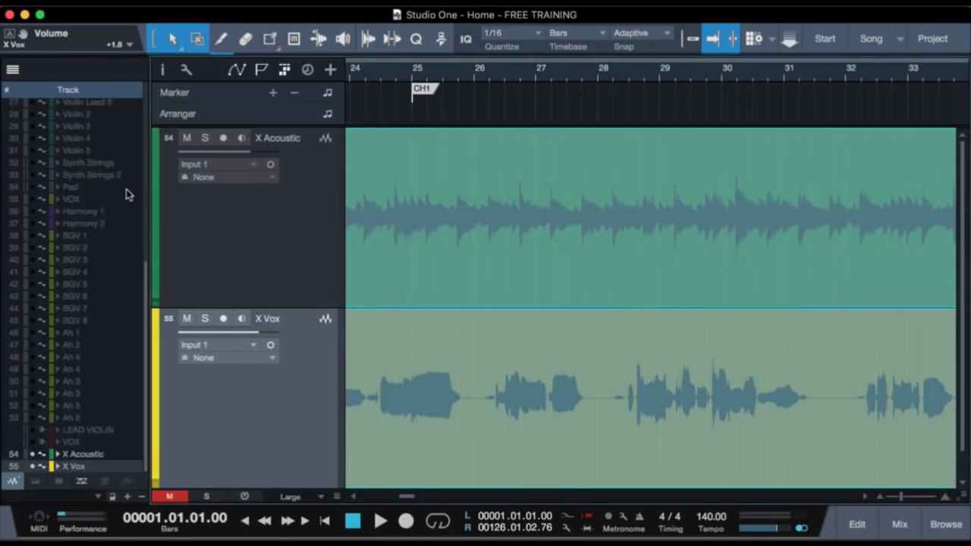
pyautogui.scroll(10, 126, 191)
pyautogui.moveTo(33, 103); pyautogui.dragTo(27, 228)
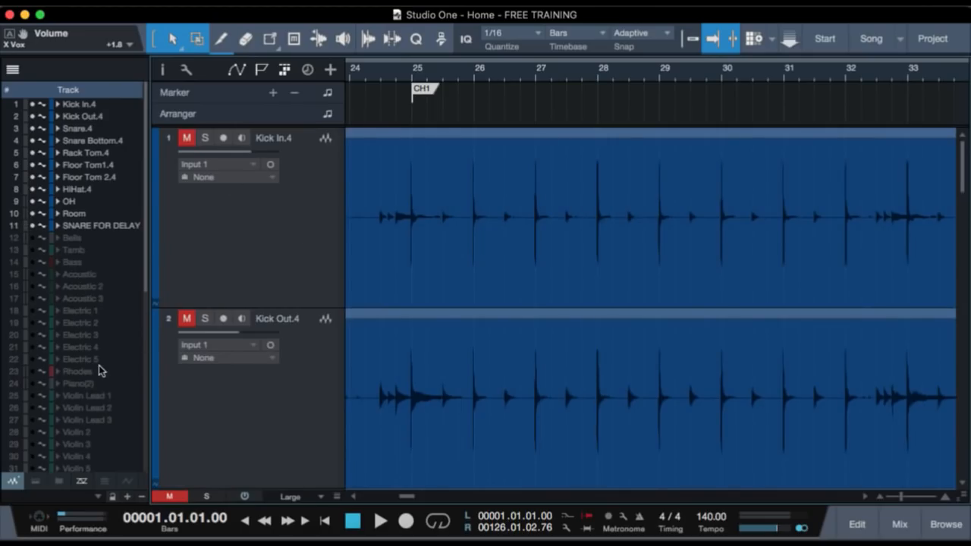
# Show the hidden Acoustic track (15) and the VOX audio track (35) in the arrangement.
pyautogui.scroll(-10, 97, 370)
pyautogui.scroll(8, 96, 364)
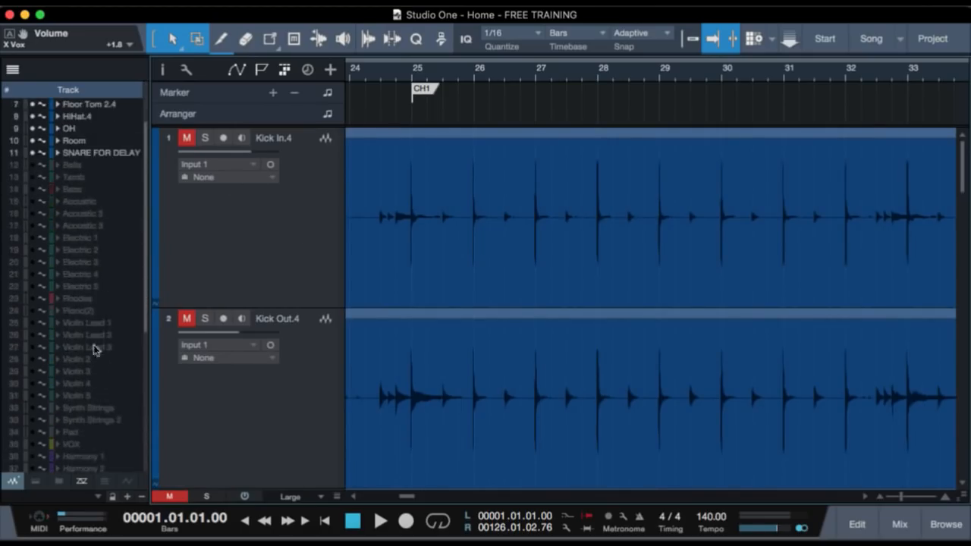
pyautogui.click(33, 201)
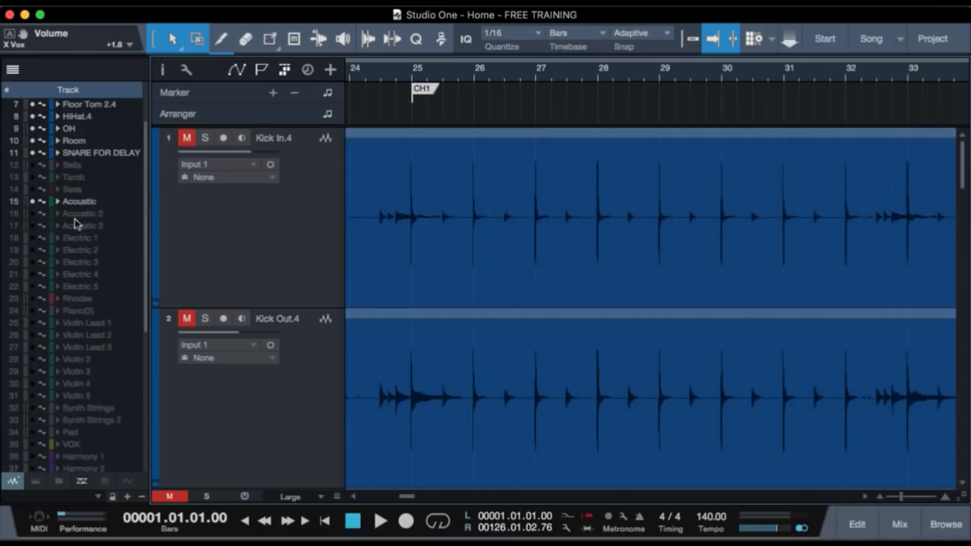
pyautogui.scroll(-7, 97, 241)
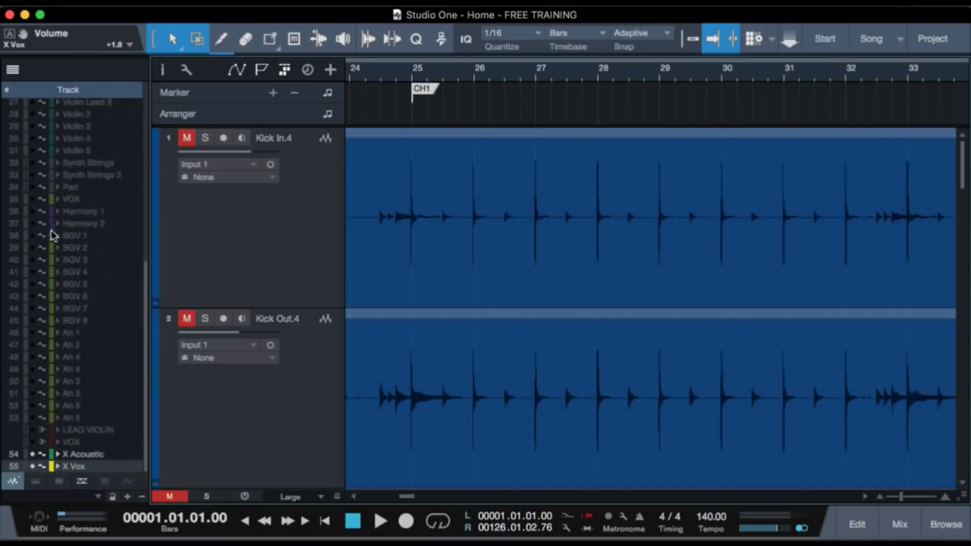
pyautogui.click(33, 199)
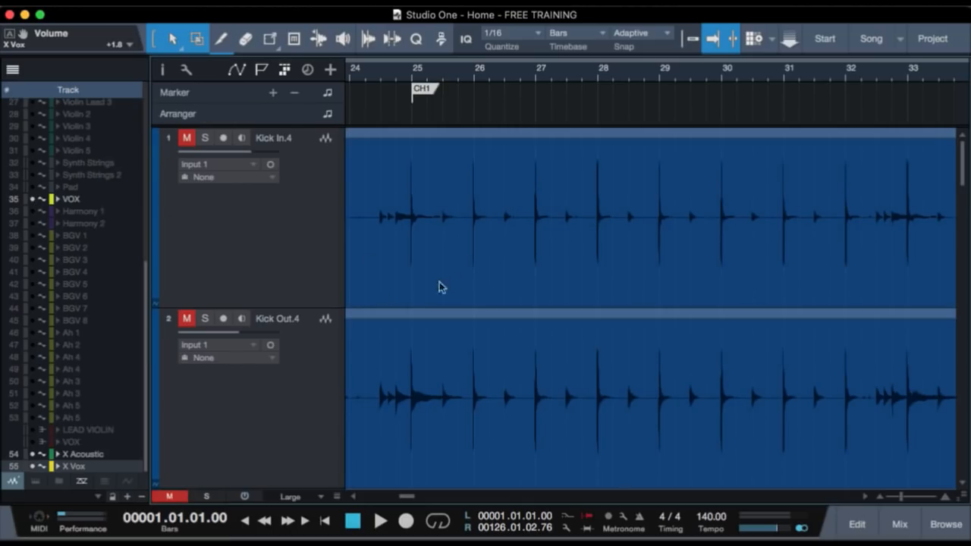
# Hide the track list and reduce all track heights to Small, with the lowest tracks in view.
pyautogui.hotkey('shift', 't')
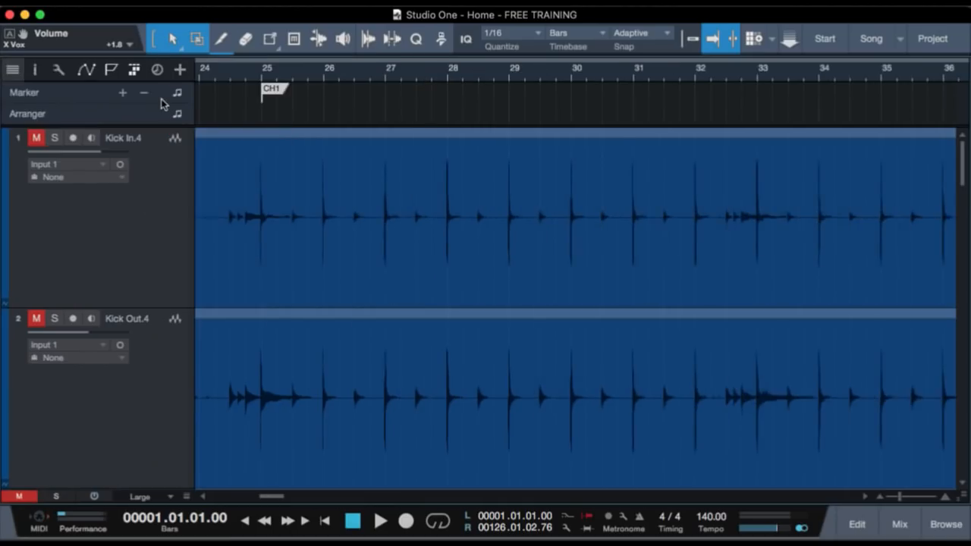
pyautogui.scroll(-10, 318, 285)
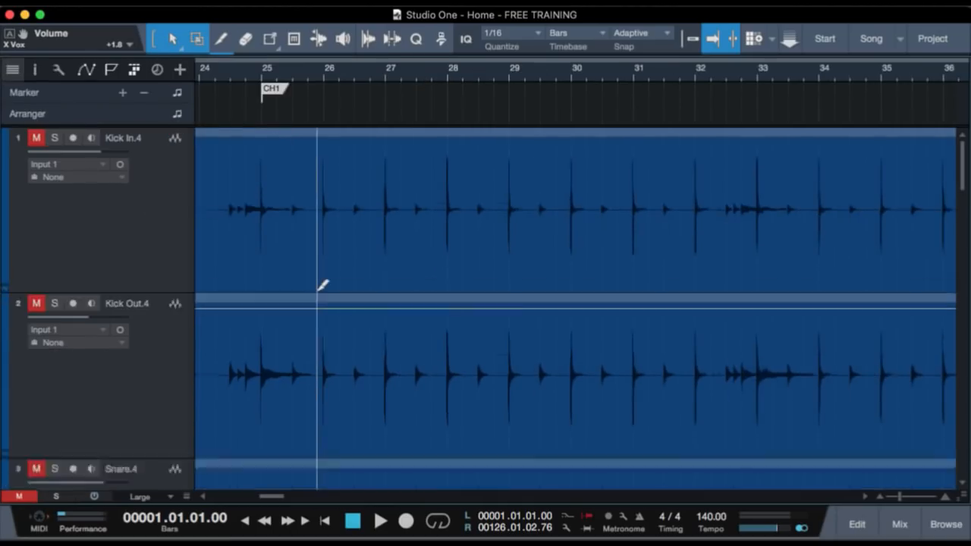
pyautogui.scroll(-5, 322, 286)
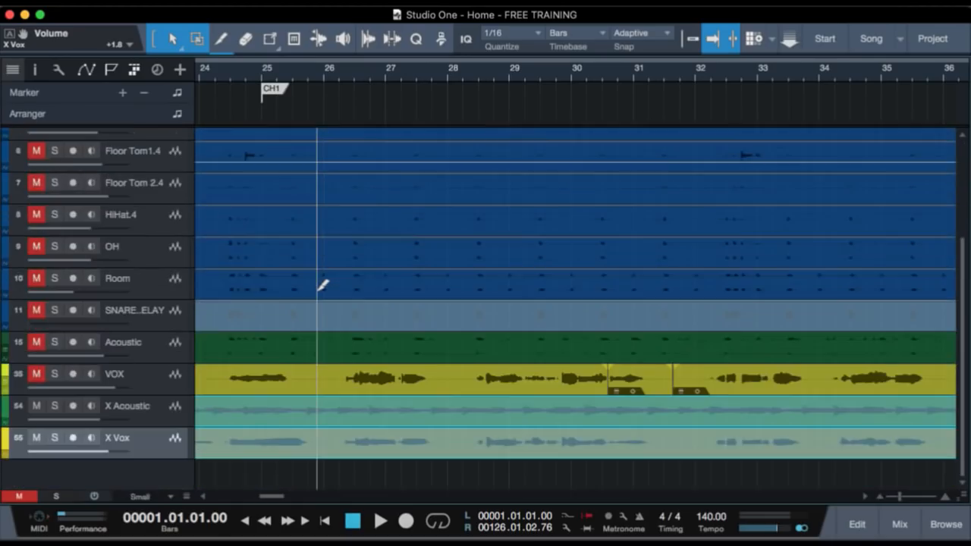
# Unmute the Acoustic and VOX tracks together and mute both again.
pyautogui.click(154, 408)
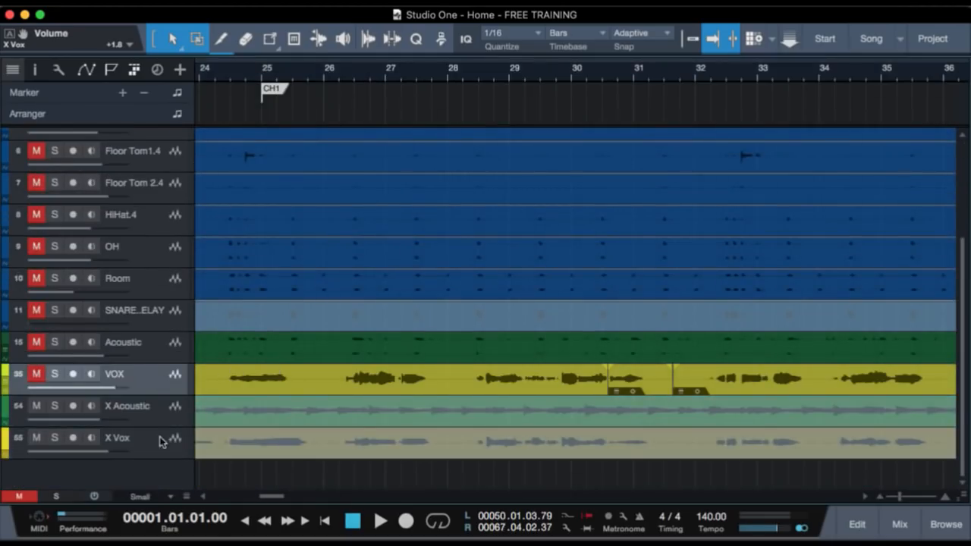
pyautogui.click(217, 441)
pyautogui.click(231, 418)
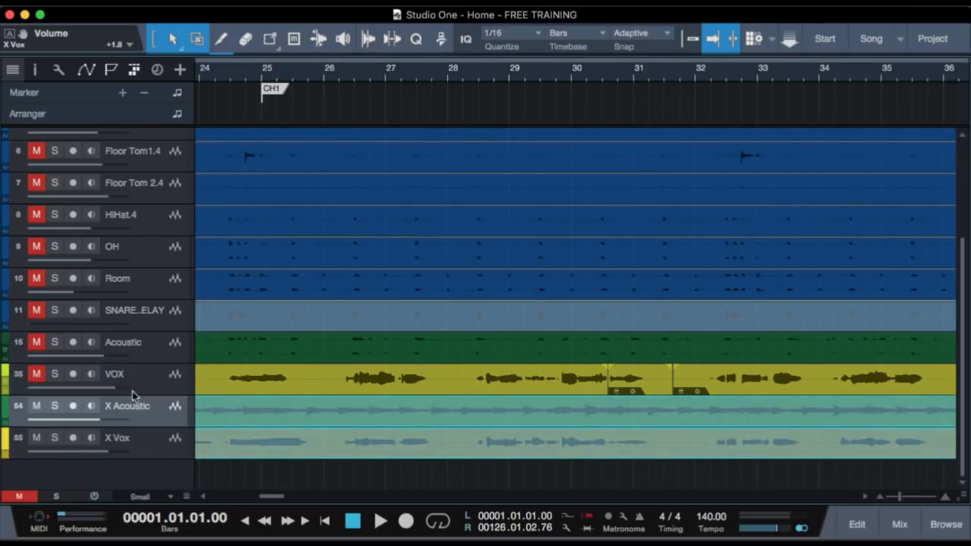
pyautogui.click(154, 359)
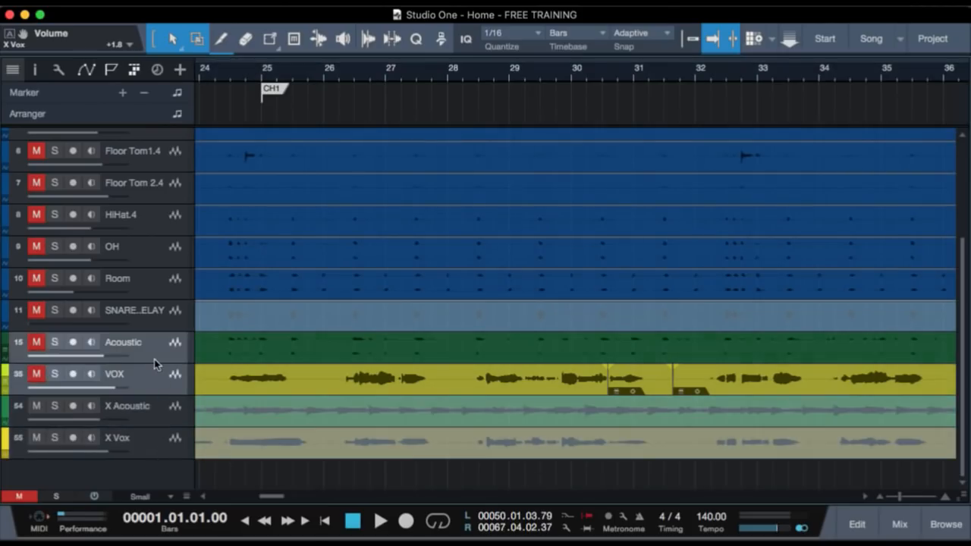
pyautogui.press('m')
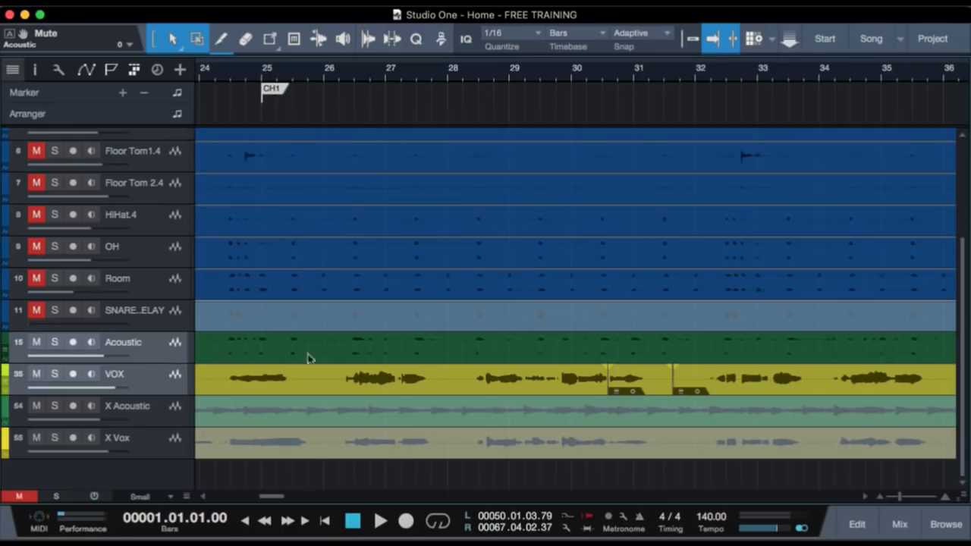
pyautogui.hscroll(-10, 373, 377)
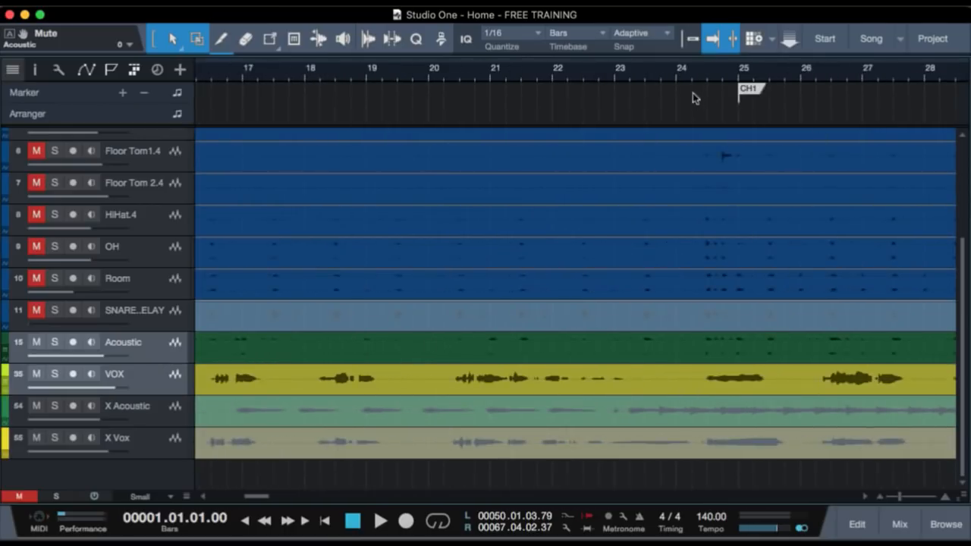
pyautogui.click(36, 342)
# Unmute the X Vox event, solo its track and play it from bar 24.
pyautogui.click(155, 447)
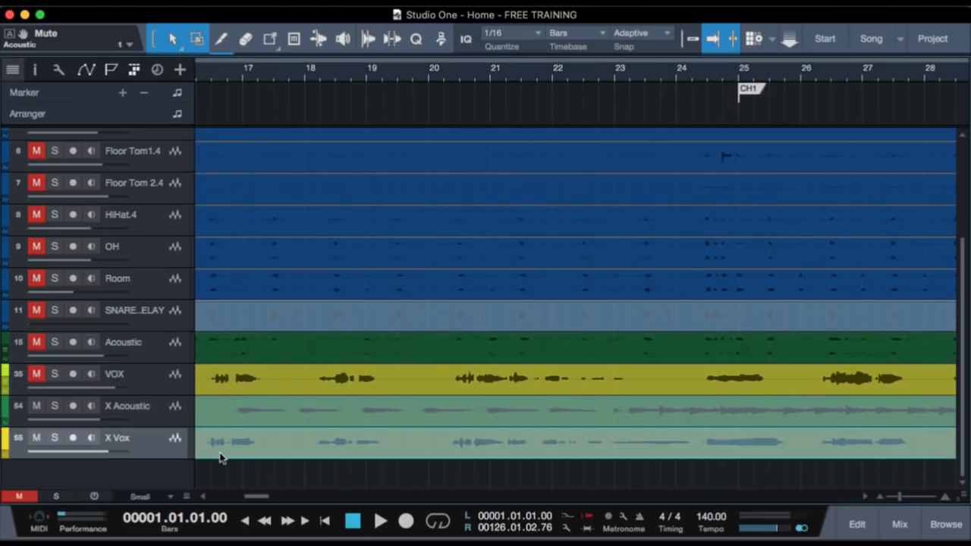
pyautogui.click(686, 76)
pyautogui.click(55, 437)
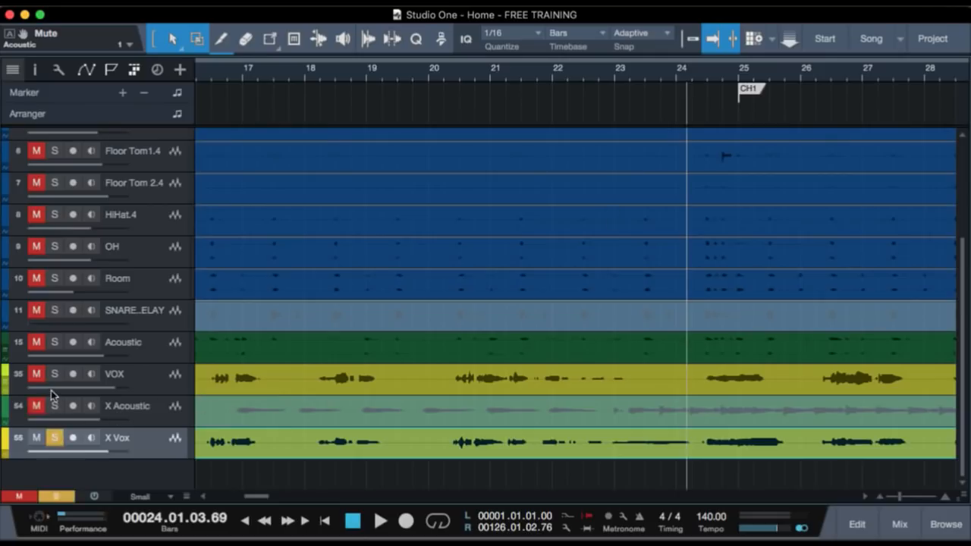
pyautogui.press('space')
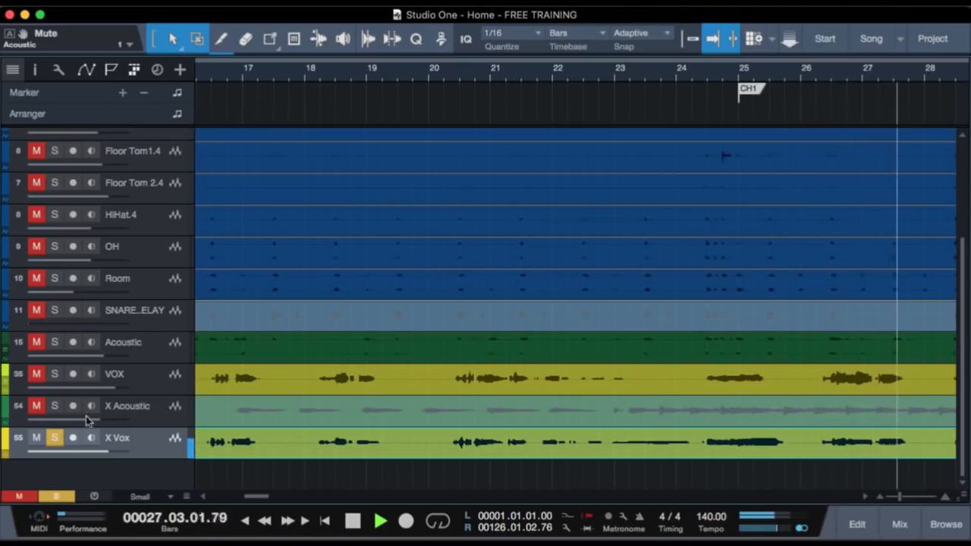
pyautogui.press('space')
# Move the solo from X Vox to the VOX track and play it from the same spot for comparison.
pyautogui.click(56, 442)
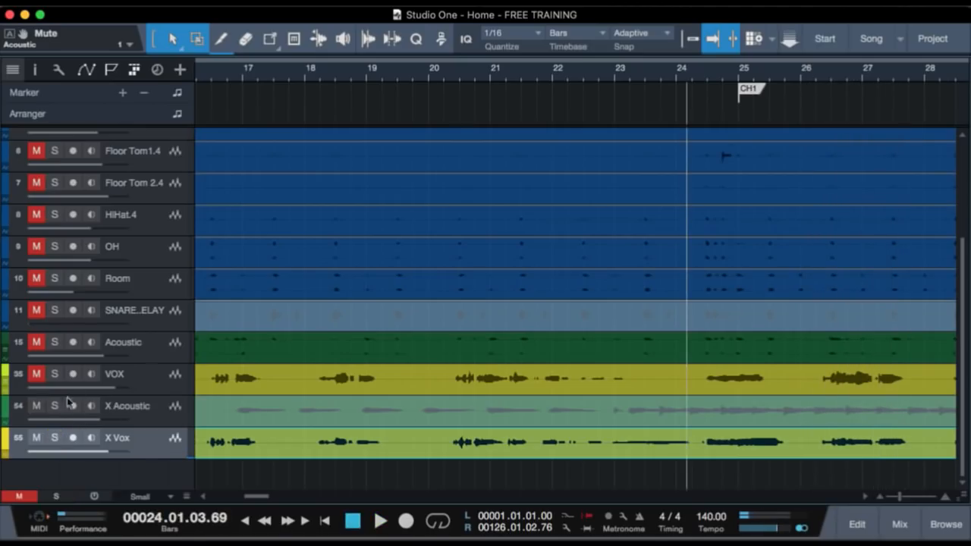
pyautogui.click(56, 374)
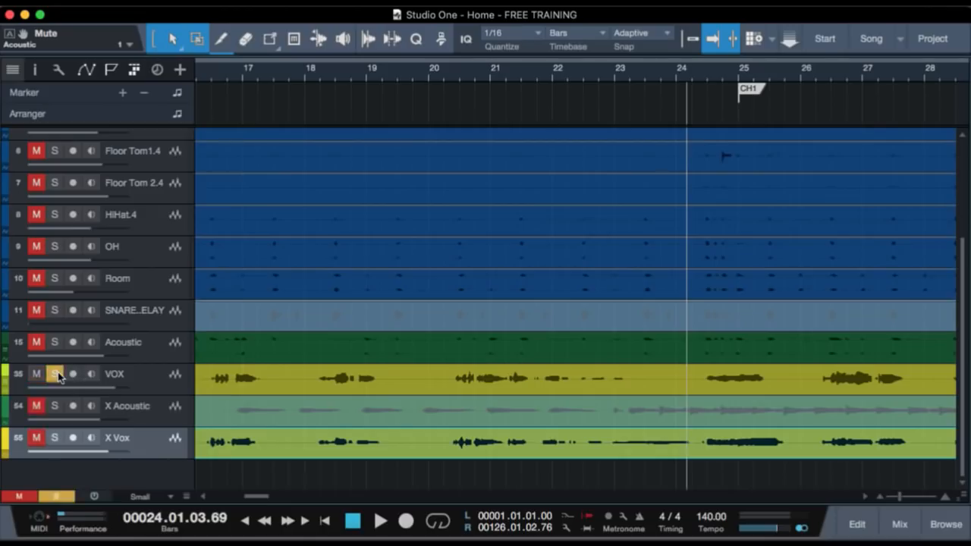
pyautogui.press('space')
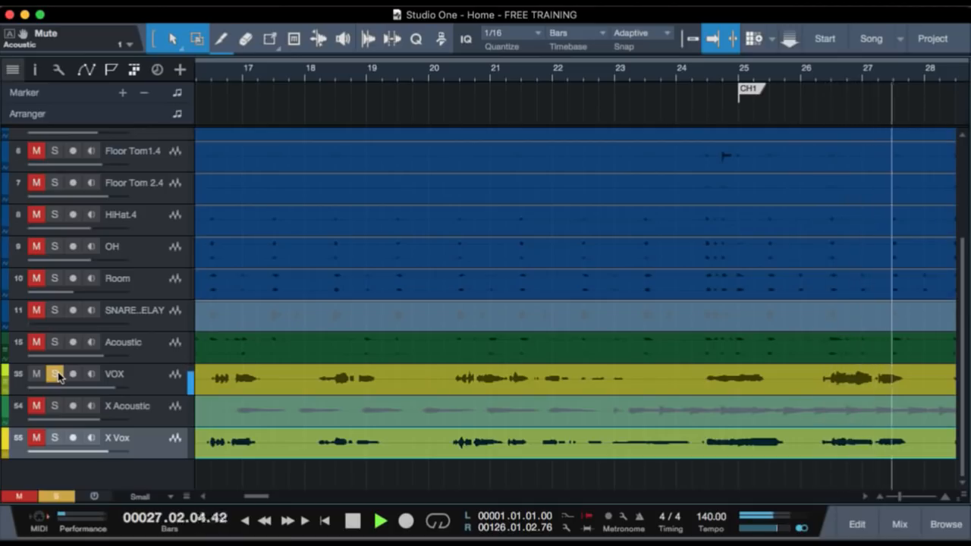
pyautogui.press('space')
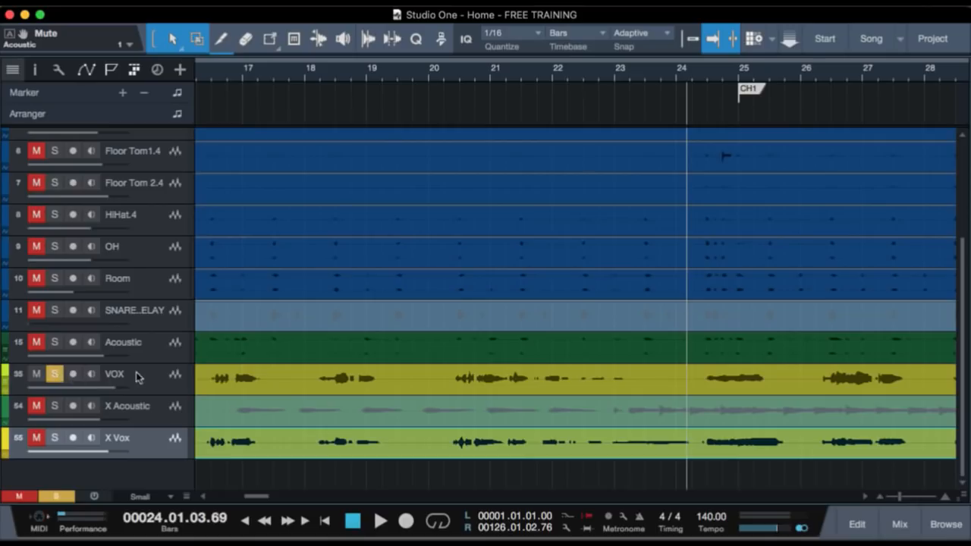
# Solo the Acoustic track together with VOX, play both from bar 24, and take Acoustic out of solo again.
pyautogui.click(54, 342)
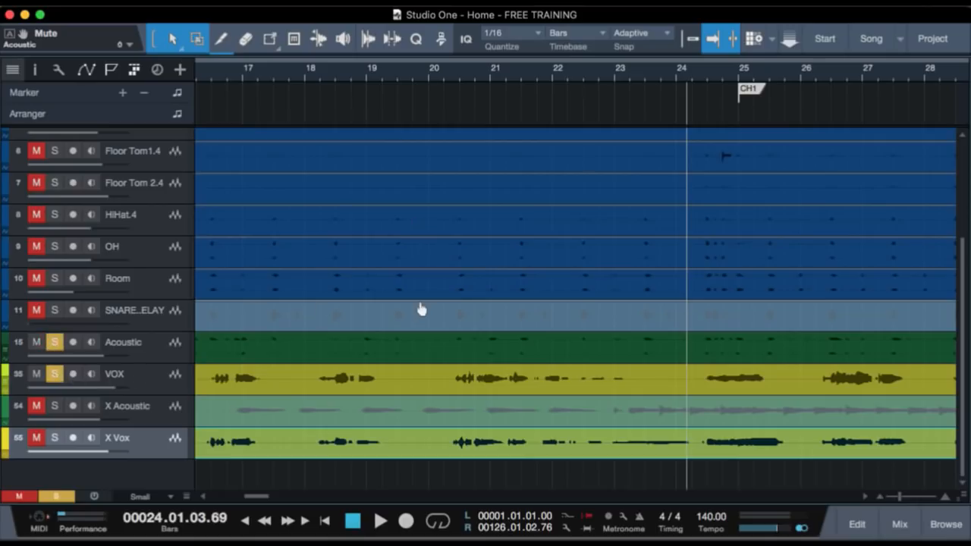
pyautogui.press('space')
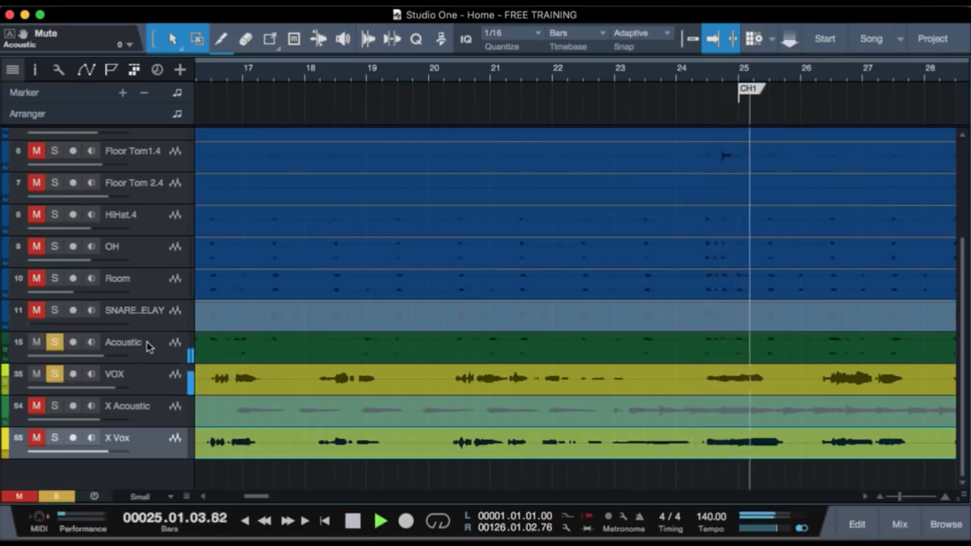
pyautogui.press('space')
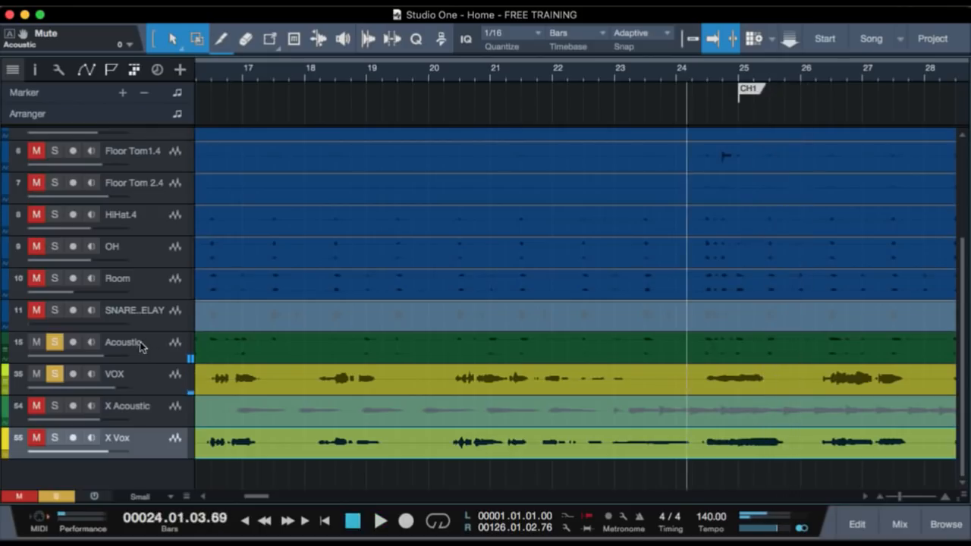
pyautogui.click(54, 342)
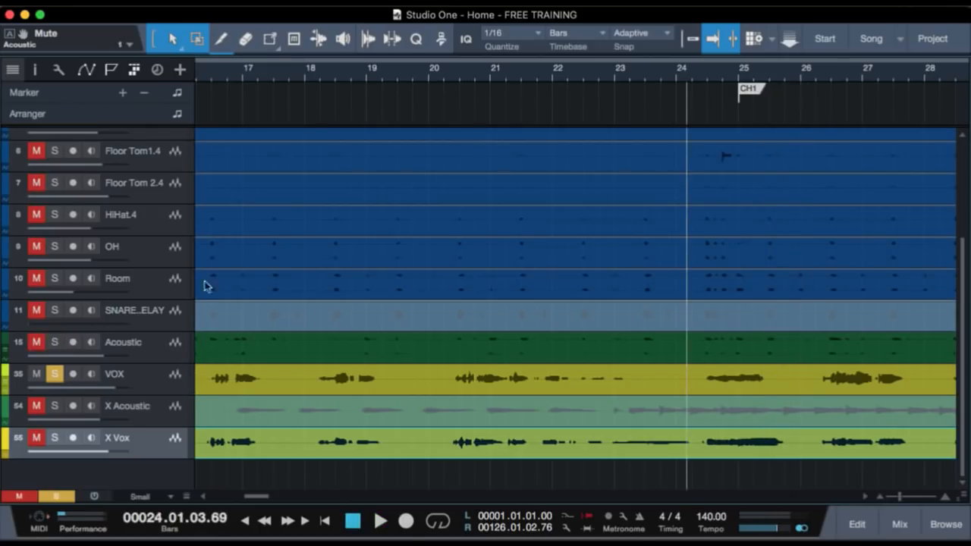
pyautogui.click(151, 284)
pyautogui.scroll(5, 243, 285)
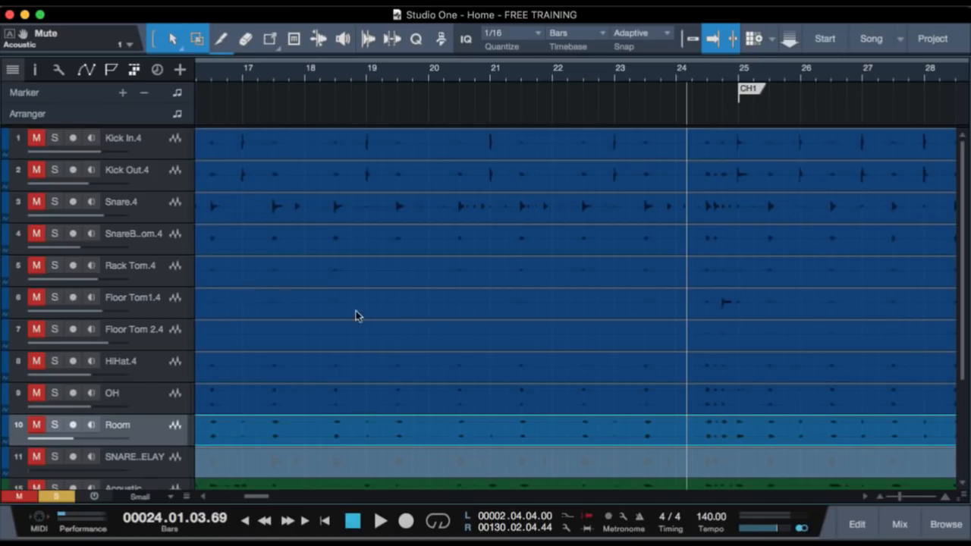
pyautogui.scroll(-5, 356, 312)
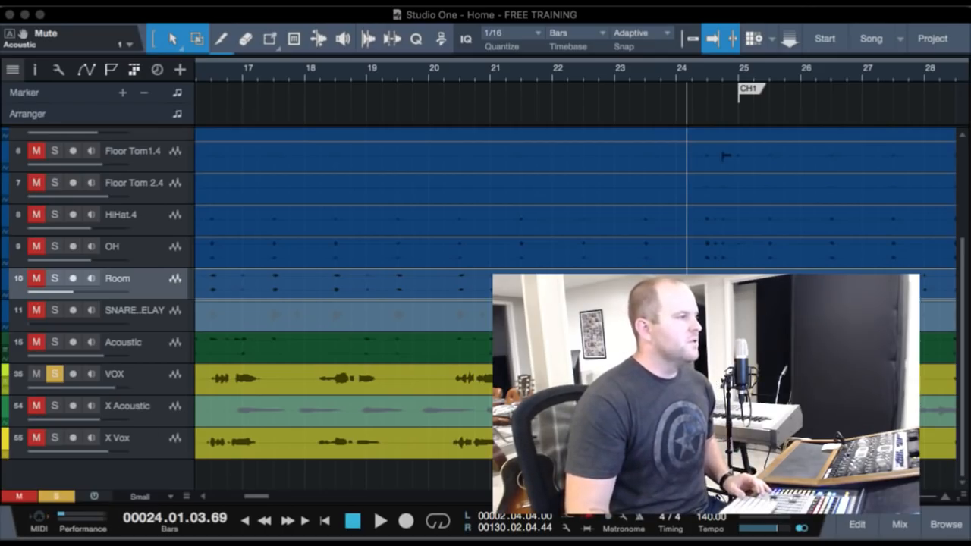
# Solo the Acoustic track alongside VOX and reveal the hidden Acoustic 2 and Acoustic 3 tracks from the track list.
pyautogui.click(141, 345)
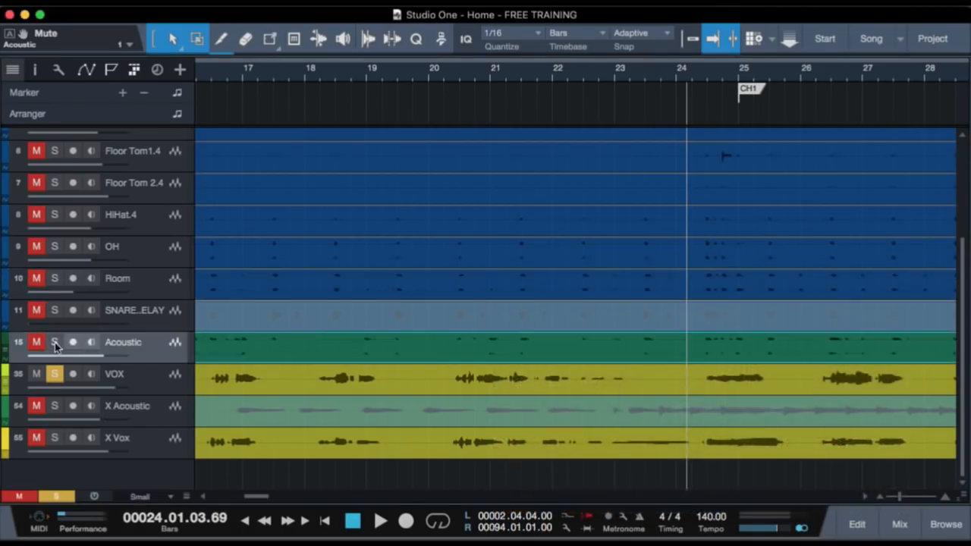
pyautogui.click(55, 342)
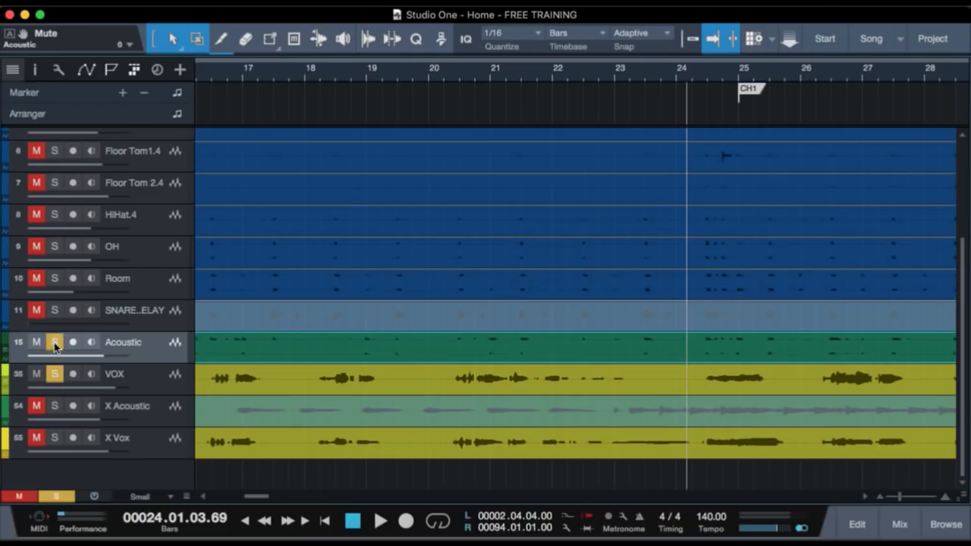
pyautogui.click(14, 69)
pyautogui.scroll(8, 71, 322)
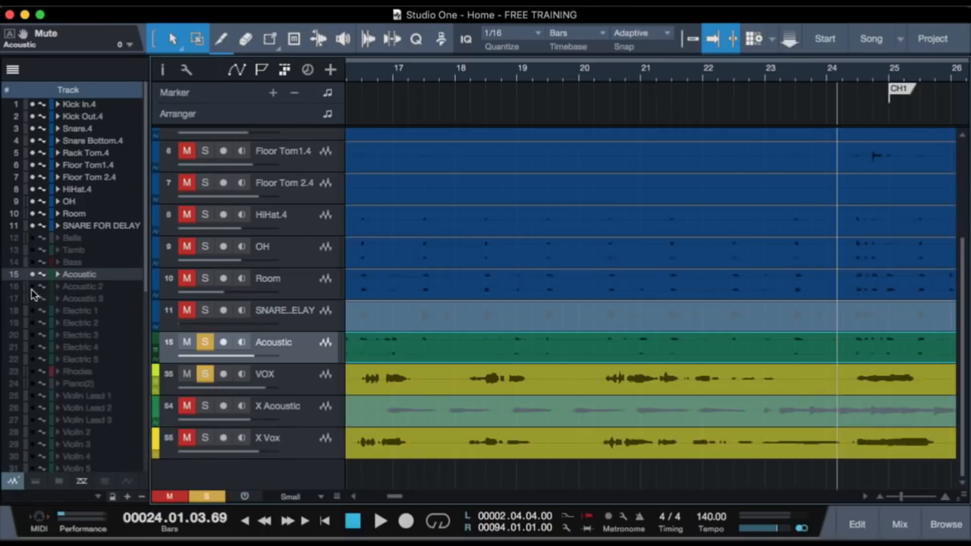
pyautogui.moveTo(31, 289); pyautogui.dragTo(31, 298)
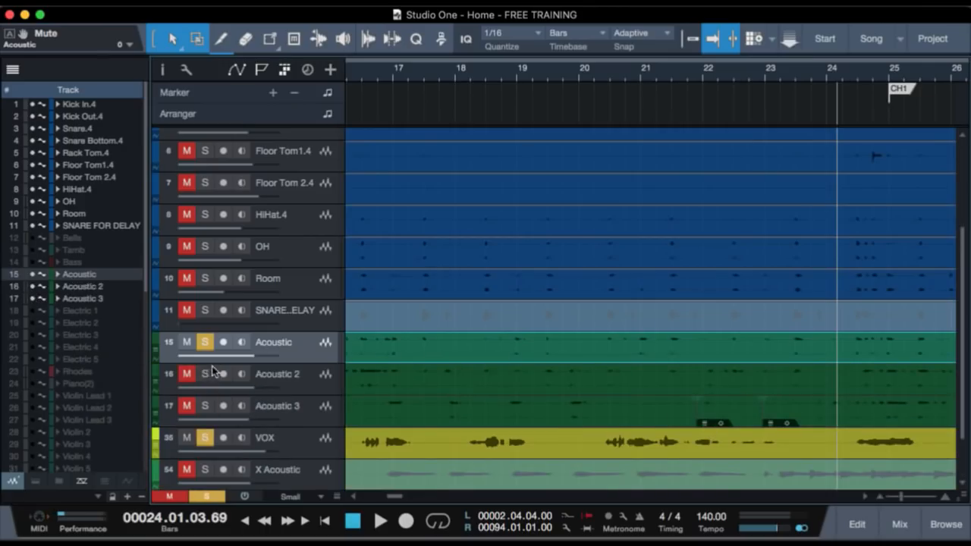
# Clear all track solos and mute the X Vox event.
pyautogui.hotkey('shift', 's')
pyautogui.scroll(-3, 493, 427)
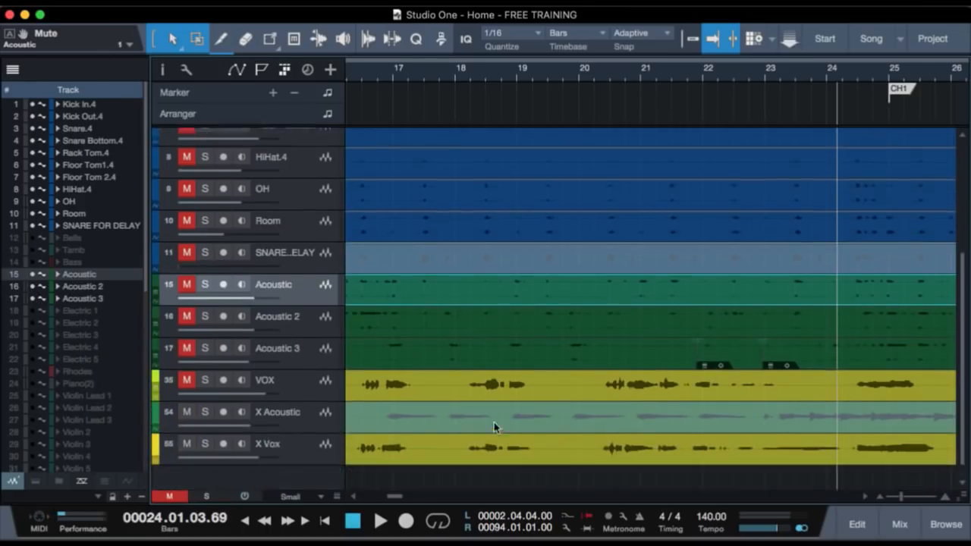
pyautogui.click(360, 442)
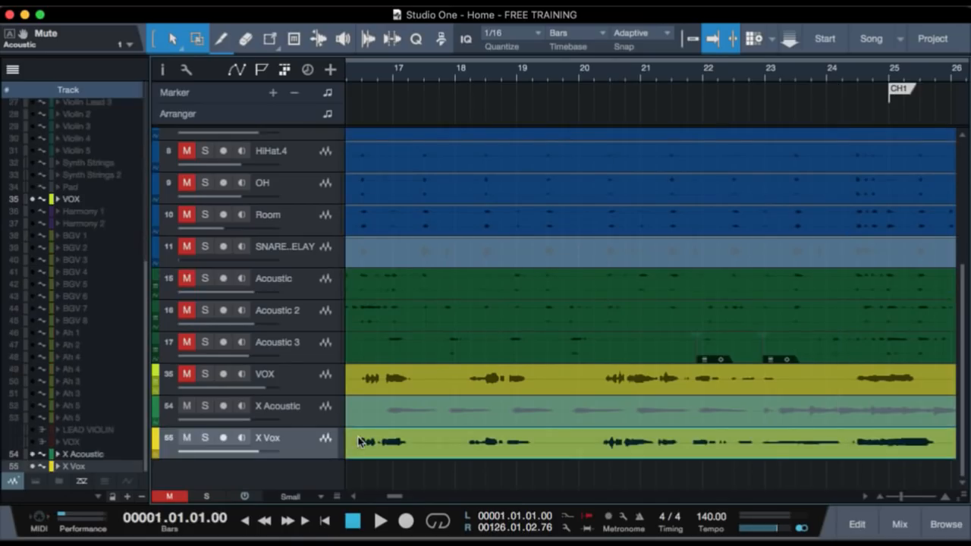
pyautogui.hotkey('shift', 'm')
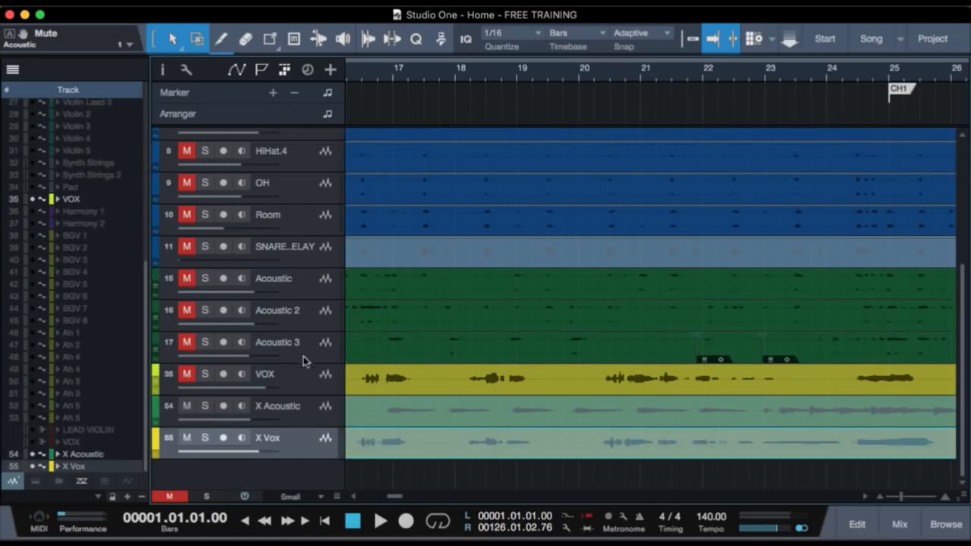
# Unmute the Acoustic, Acoustic 2, Acoustic 3 and VOX tracks together.
pyautogui.click(293, 381)
pyautogui.keyDown('shift'); pyautogui.click(307, 287); pyautogui.keyUp('shift')
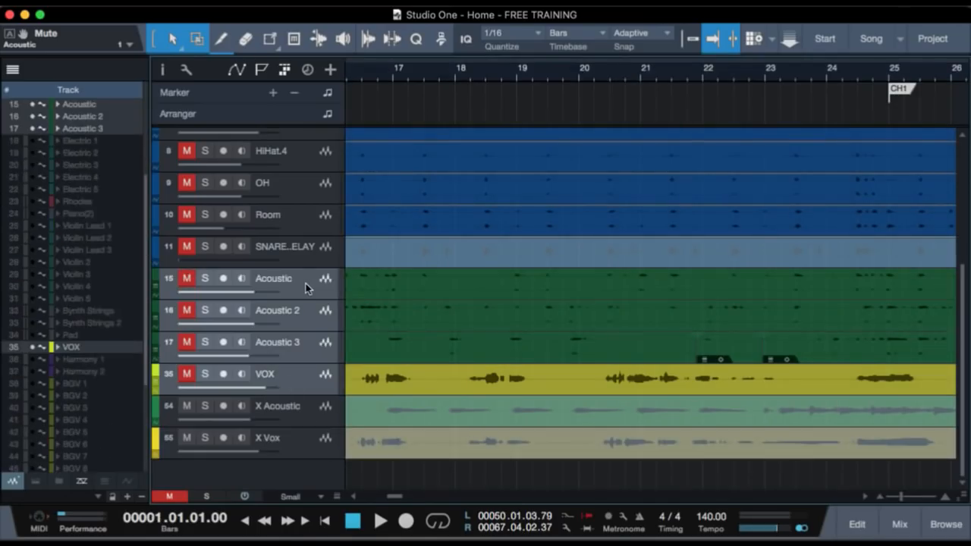
pyautogui.press('m')
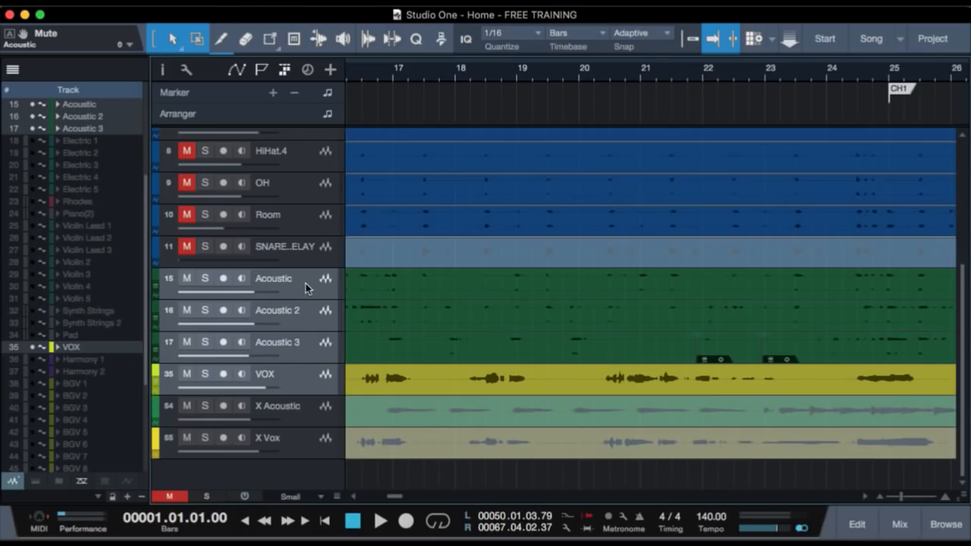
# Play the three acoustic tracks with the vocal from bar 23, hiding the track list, and stop playback.
pyautogui.click(813, 74)
pyautogui.click(769, 71)
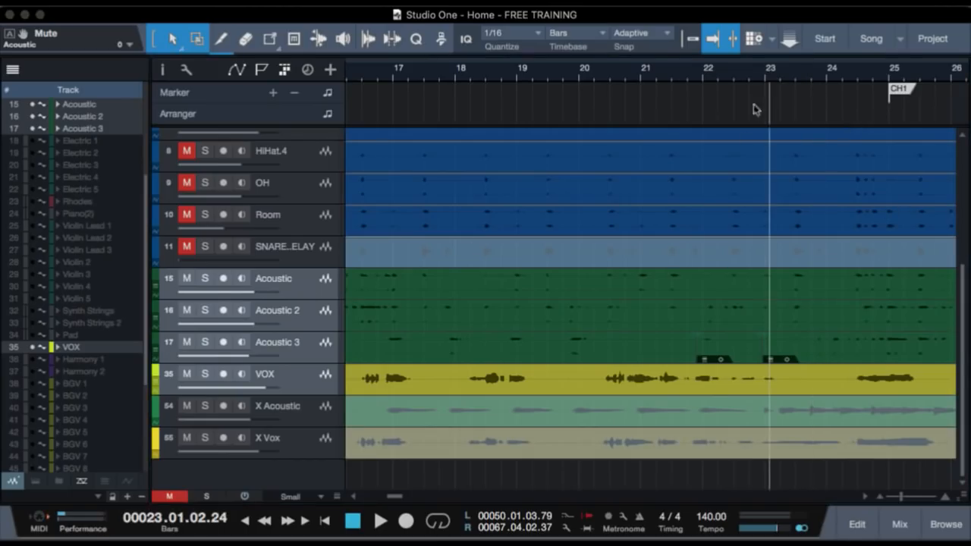
pyautogui.hscroll(5, 712, 232)
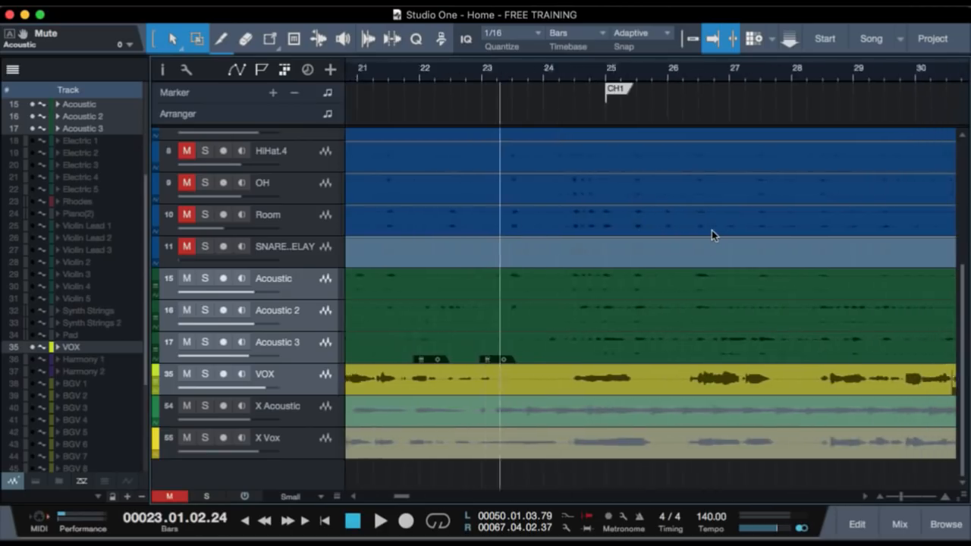
pyautogui.hscroll(1, 711, 230)
pyautogui.press('space')
pyautogui.press('F4')
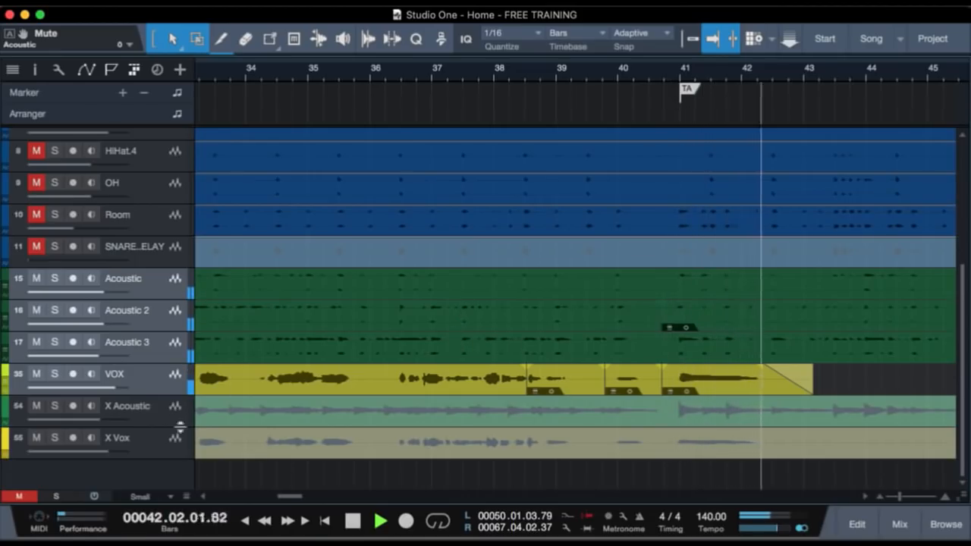
pyautogui.press('space')
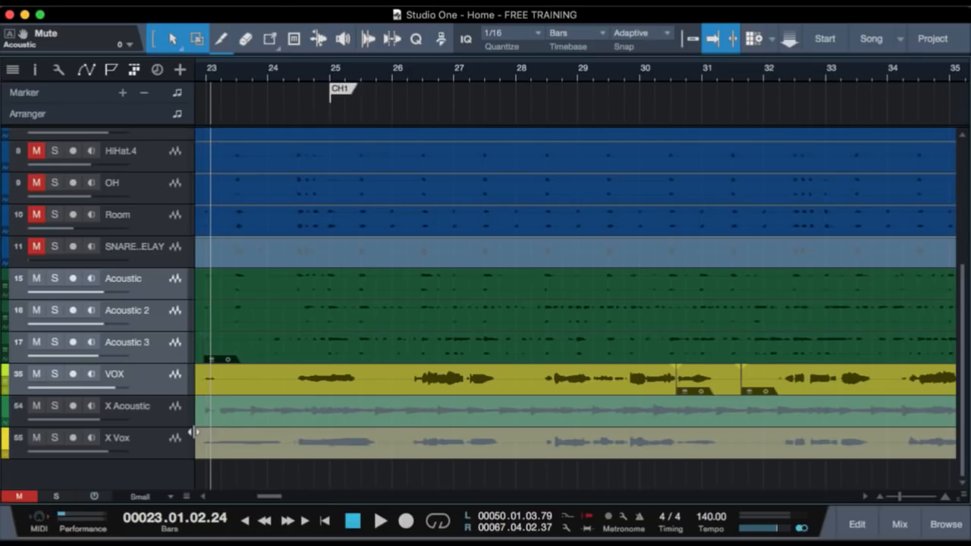
# Solo the three acoustic tracks together, play them from just before the CH1 marker, and remove their solos.
pyautogui.click(171, 345)
pyautogui.keyDown('shift'); pyautogui.click(173, 288); pyautogui.keyUp('shift')
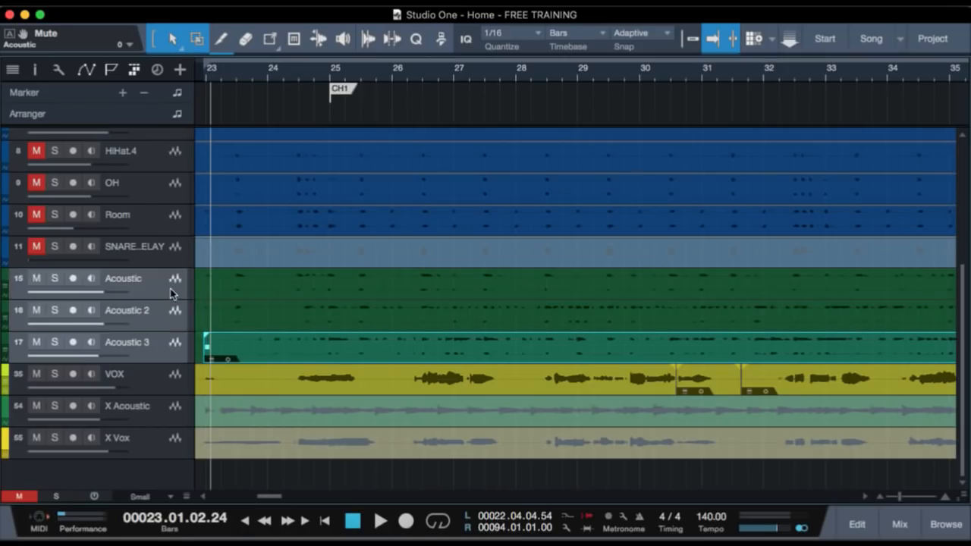
pyautogui.press('s')
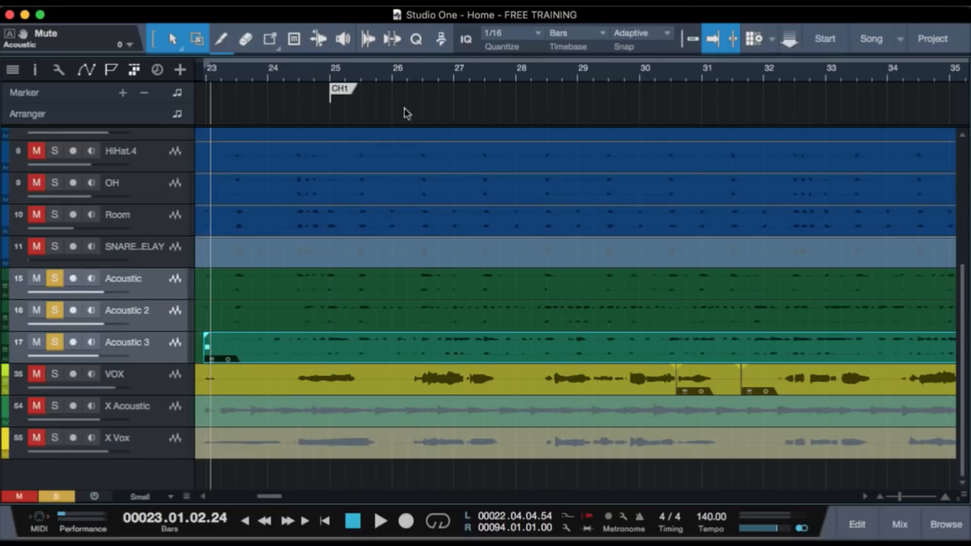
pyautogui.click(321, 81)
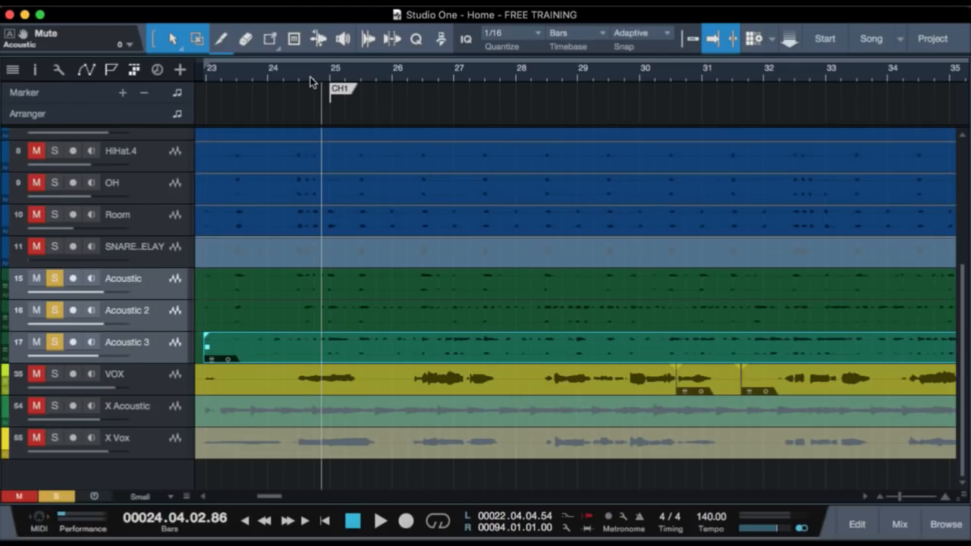
pyautogui.press('space')
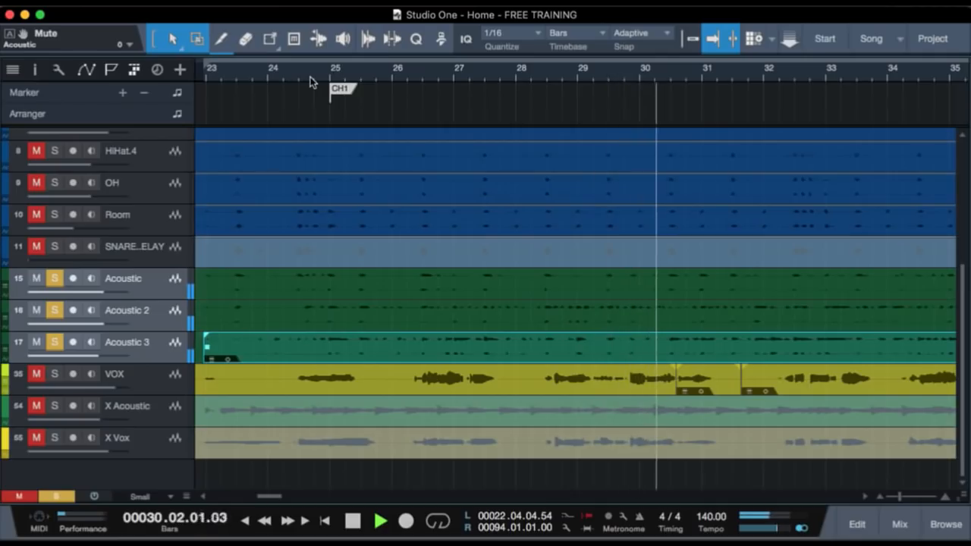
pyautogui.press('space')
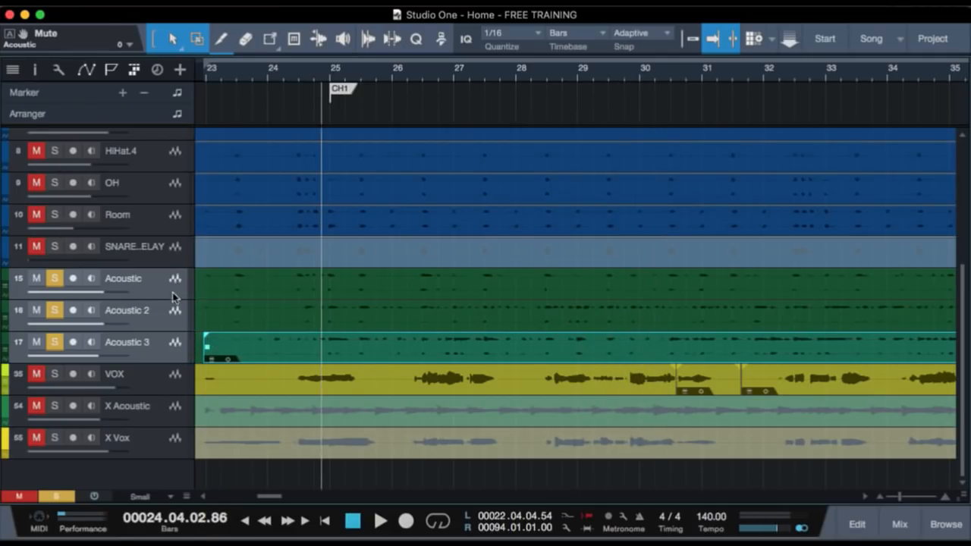
pyautogui.press('s')
# Reduce all track heights to Tiny and unmute the drum tracks from Kick In.4 through SNARE FOR DELAY.
pyautogui.scroll(5, 317, 343)
pyautogui.scroll(-2, 317, 339)
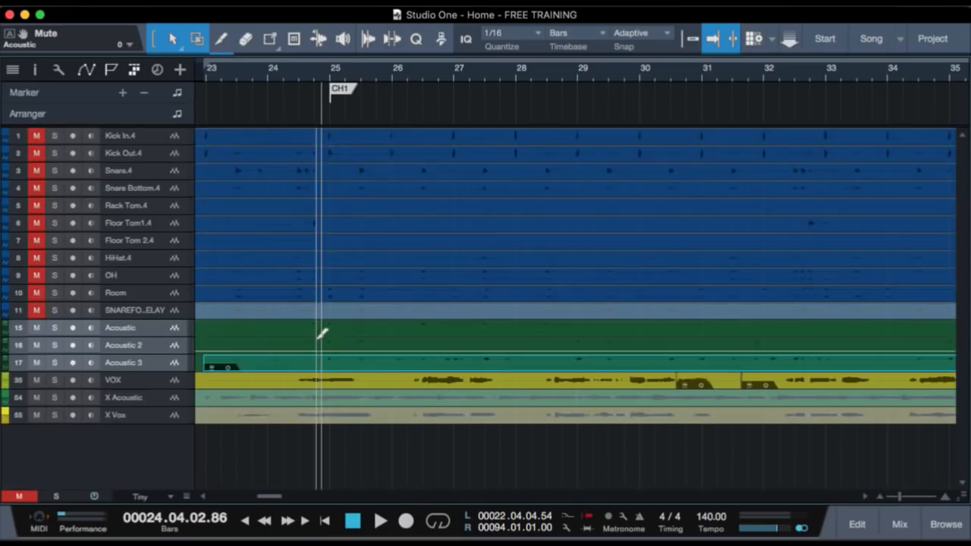
pyautogui.click(166, 136)
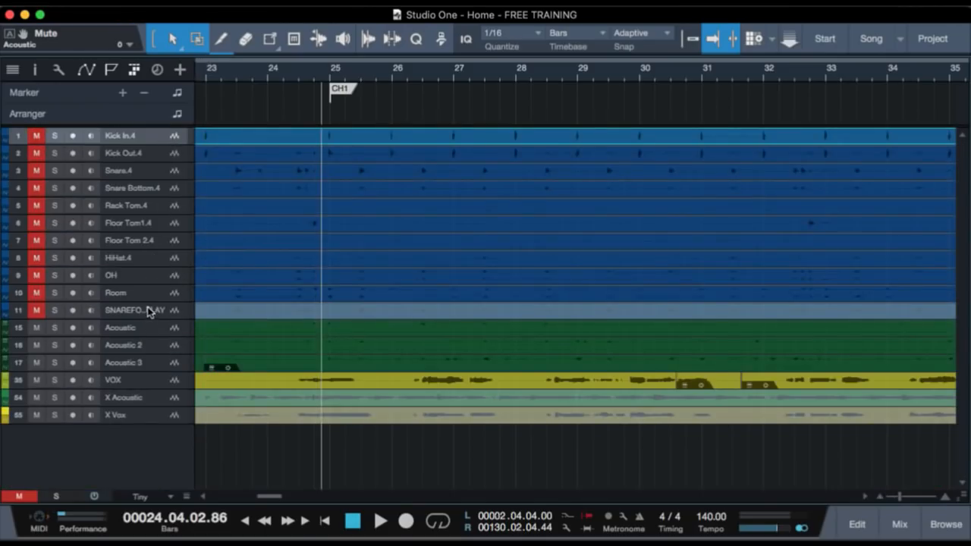
pyautogui.keyDown('shift'); pyautogui.click(149, 311); pyautogui.keyUp('shift')
pyautogui.press('m')
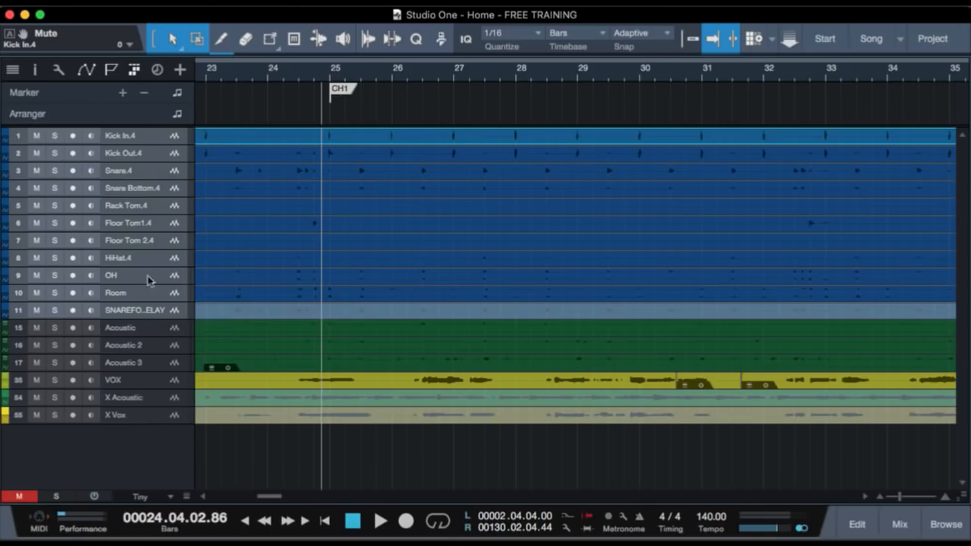
# Reveal the hidden Bells, Bass and Tamb tracks from the track list and unmute Bass.
pyautogui.moveTo(327, 76); pyautogui.dragTo(331, 25)
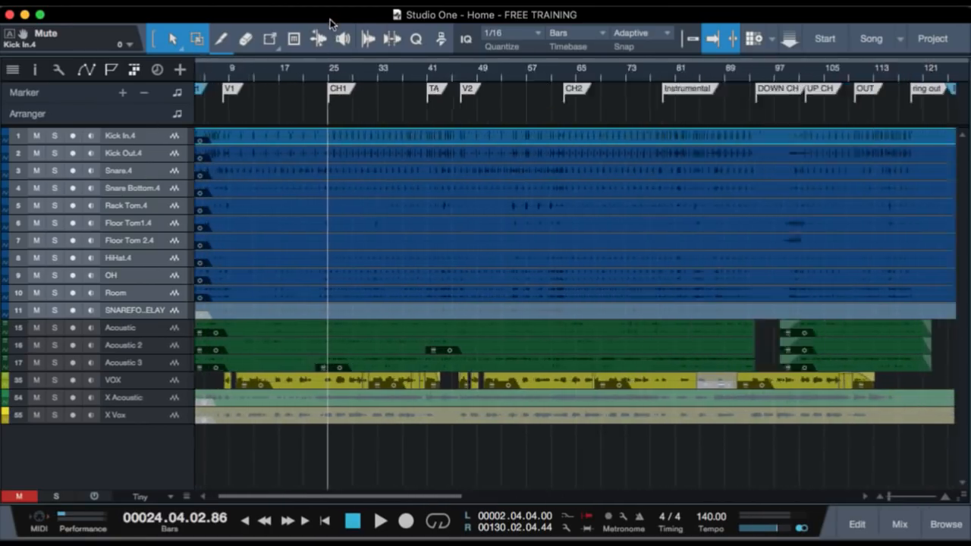
pyautogui.hscroll(-2, 283, 176)
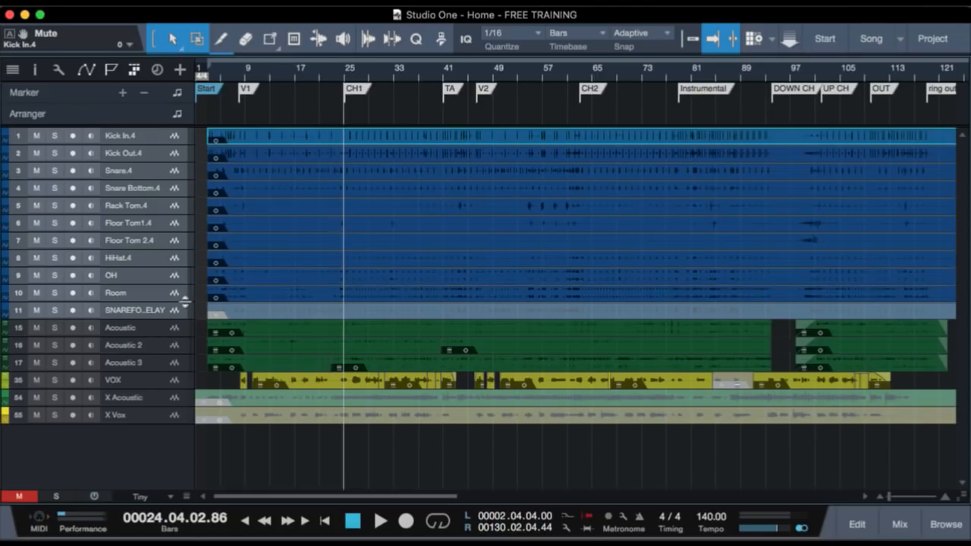
pyautogui.hotkey('shift', 't')
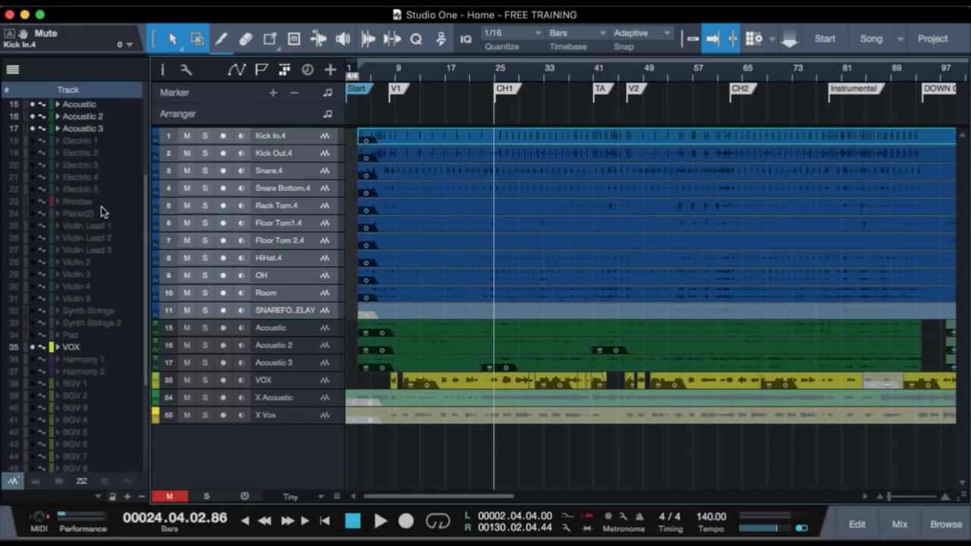
pyautogui.scroll(5, 101, 206)
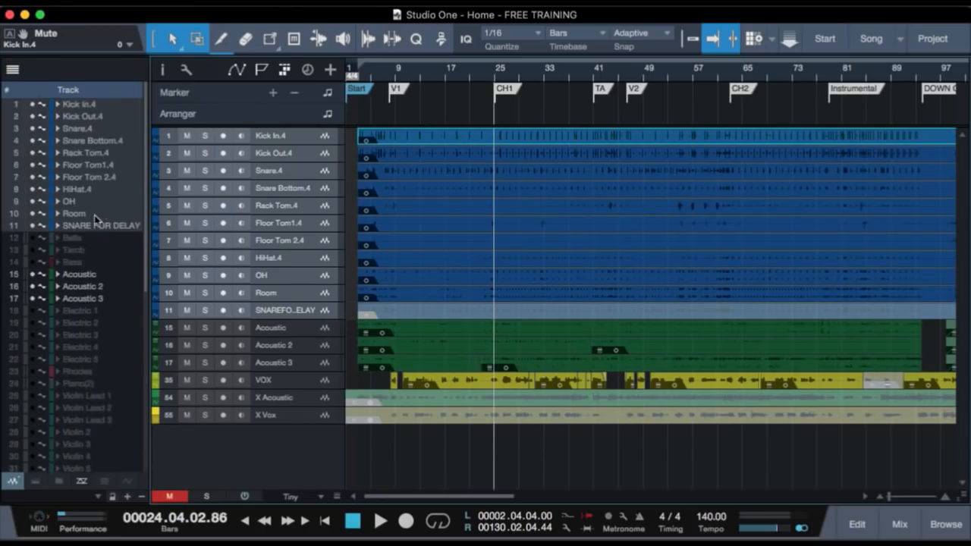
pyautogui.click(32, 238)
pyautogui.click(32, 261)
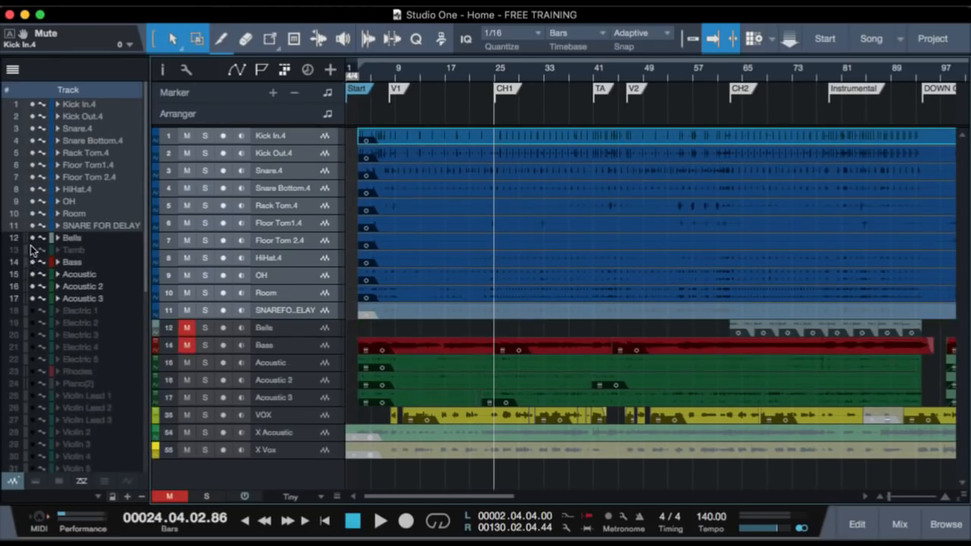
pyautogui.click(32, 249)
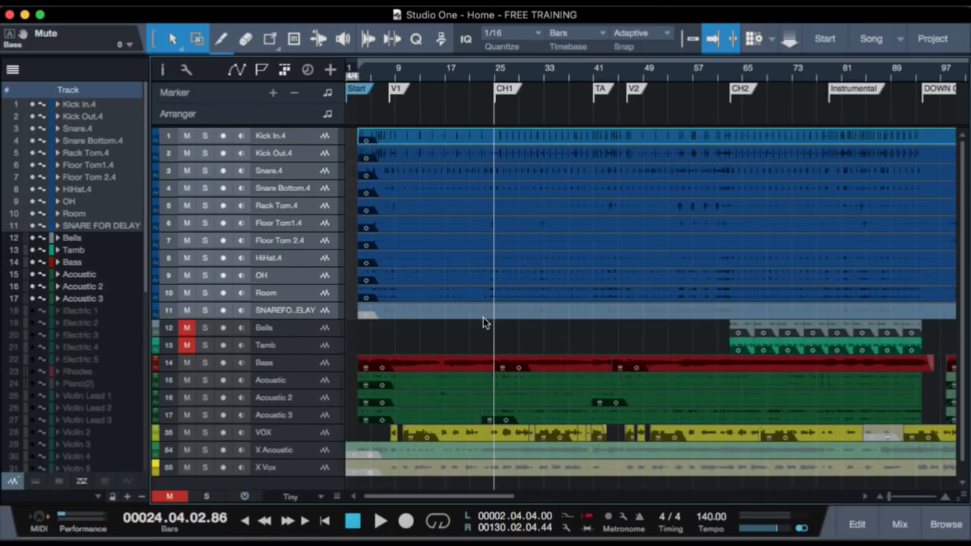
# Unmute the Bells and Tamb tracks and play the drums, bass, acoustics and vocal together from bar 24.
pyautogui.moveTo(488, 77); pyautogui.dragTo(525, 160)
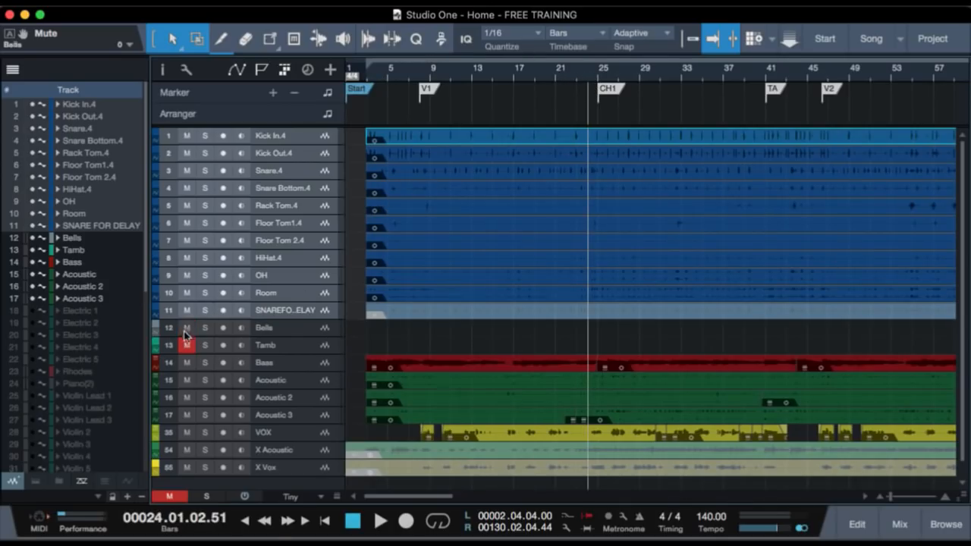
pyautogui.press('space')
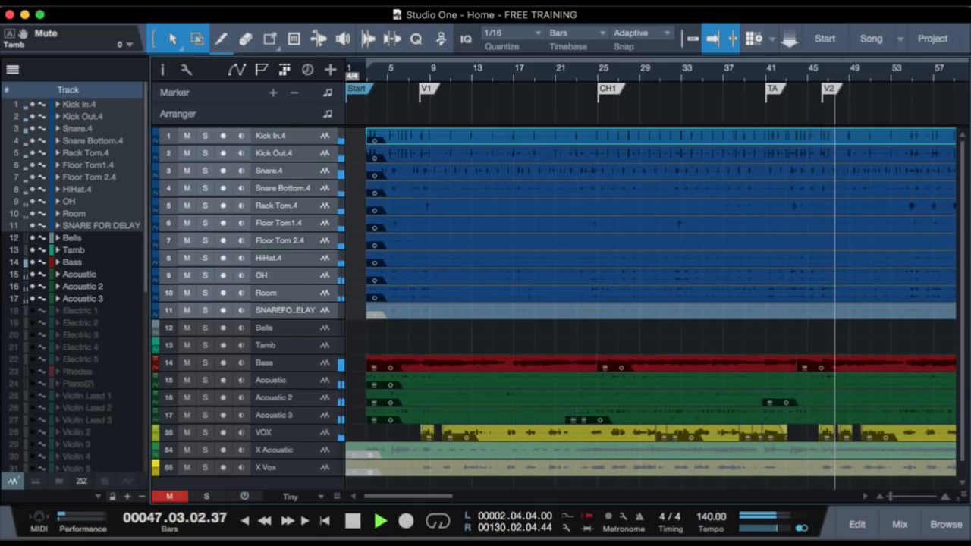
# Stop the playback of the drums, bass, acoustics and vocal.
pyautogui.press('space')
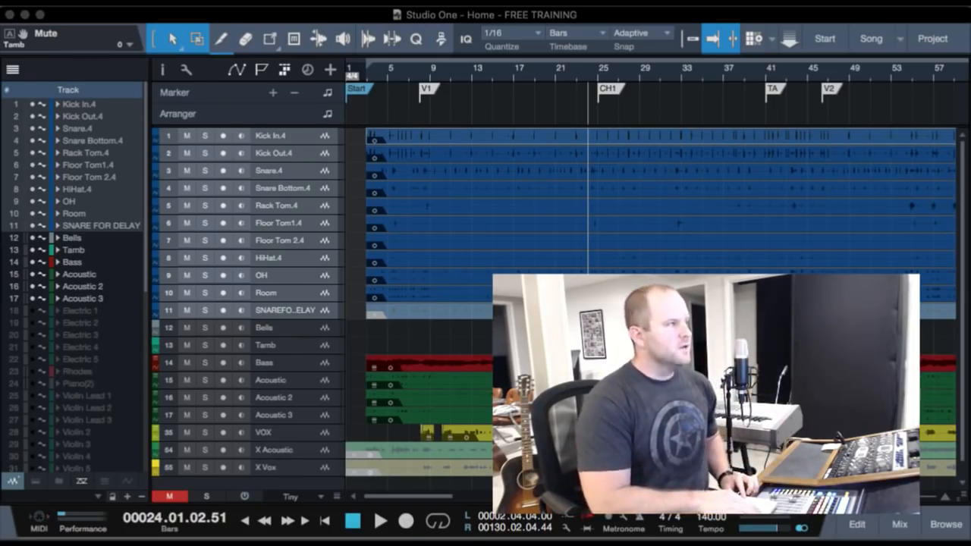
pyautogui.click(578, 15)
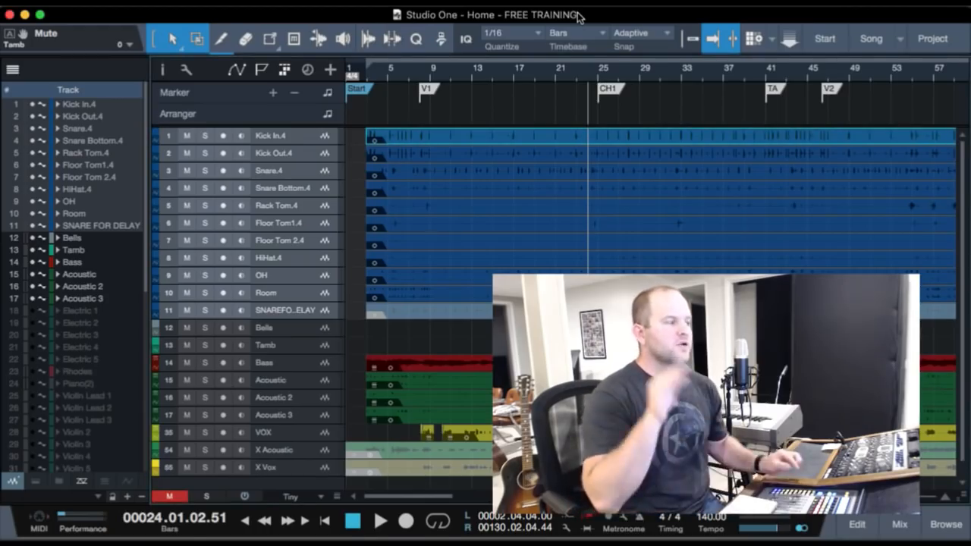
pyautogui.doubleClick(622, 9)
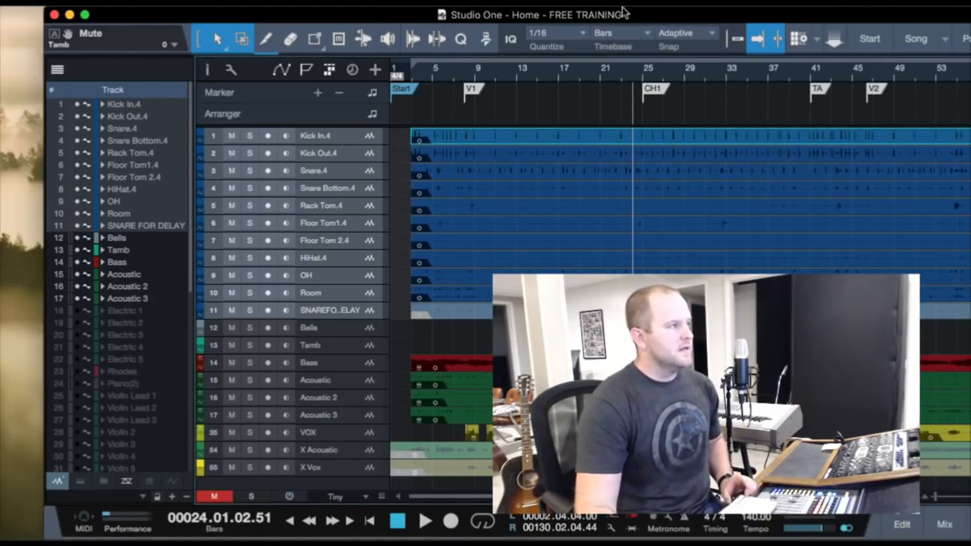
pyautogui.doubleClick(630, 15)
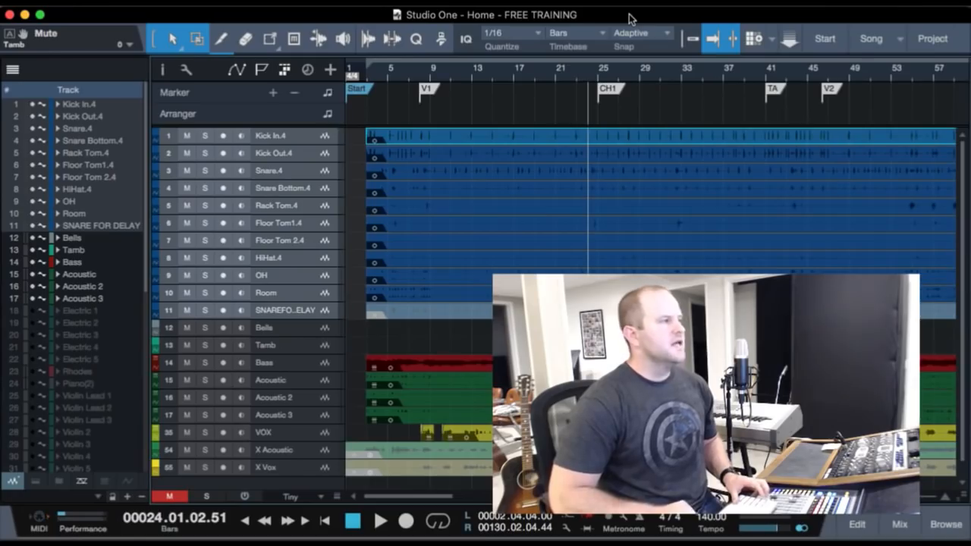
# Hide the track list, play the current arrangement from the TA marker near bar 41, and stop it.
pyautogui.press('F4')
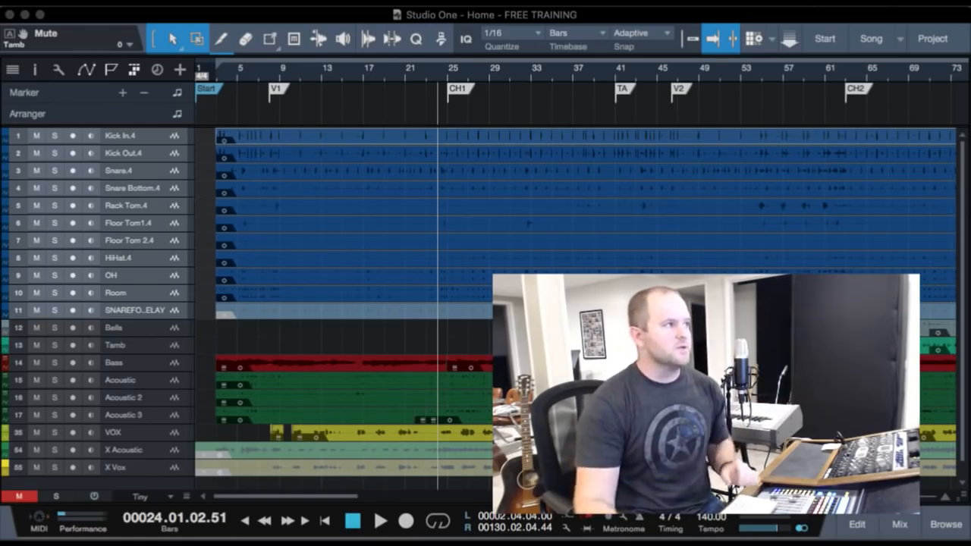
pyautogui.click(621, 71)
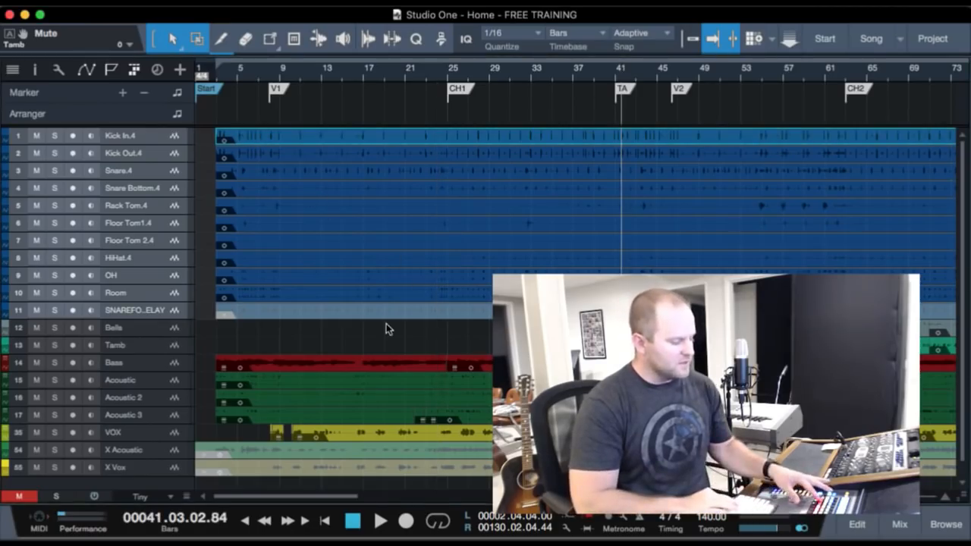
pyautogui.press('space')
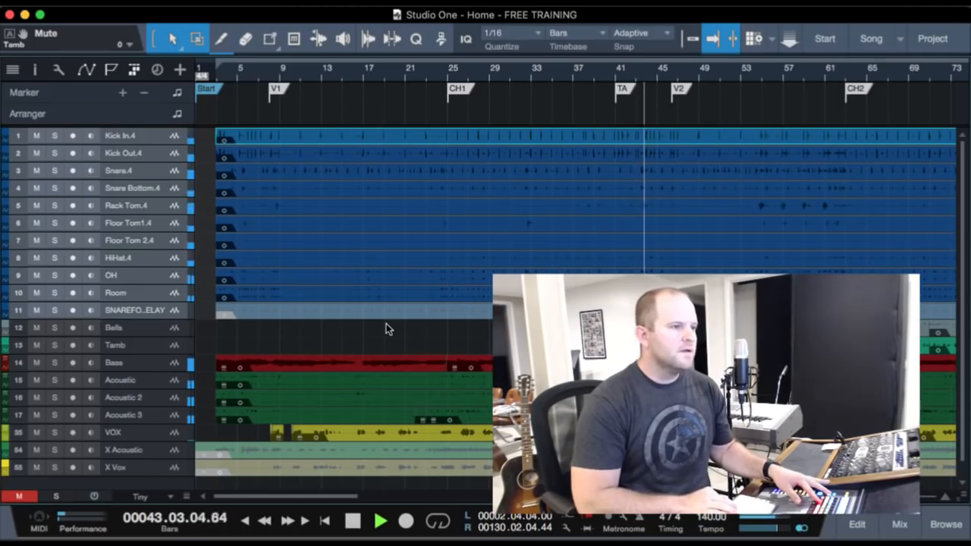
pyautogui.press('space')
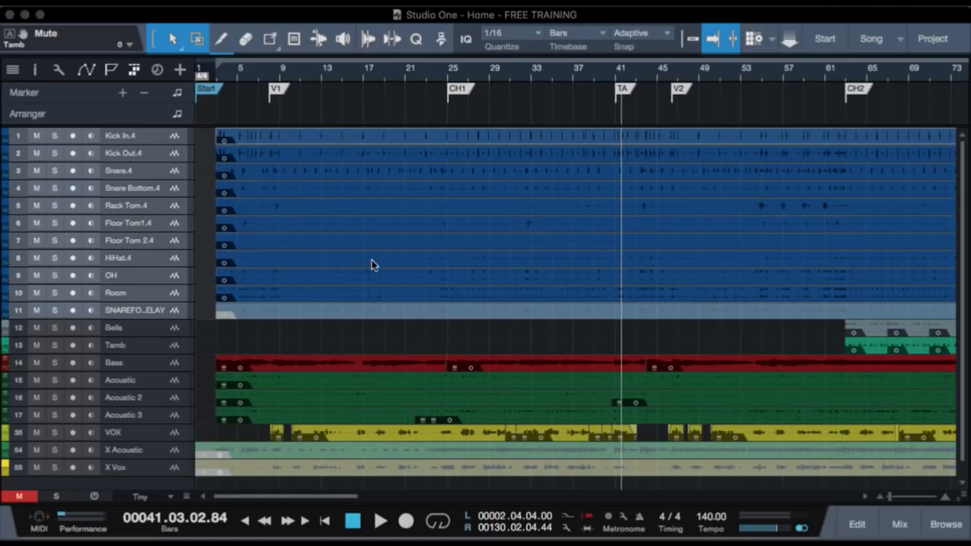
# Show the track list and reveal the hidden tracks Electric 1 through Electric 5 in the arrangement.
pyautogui.scroll(-1, 440, 303)
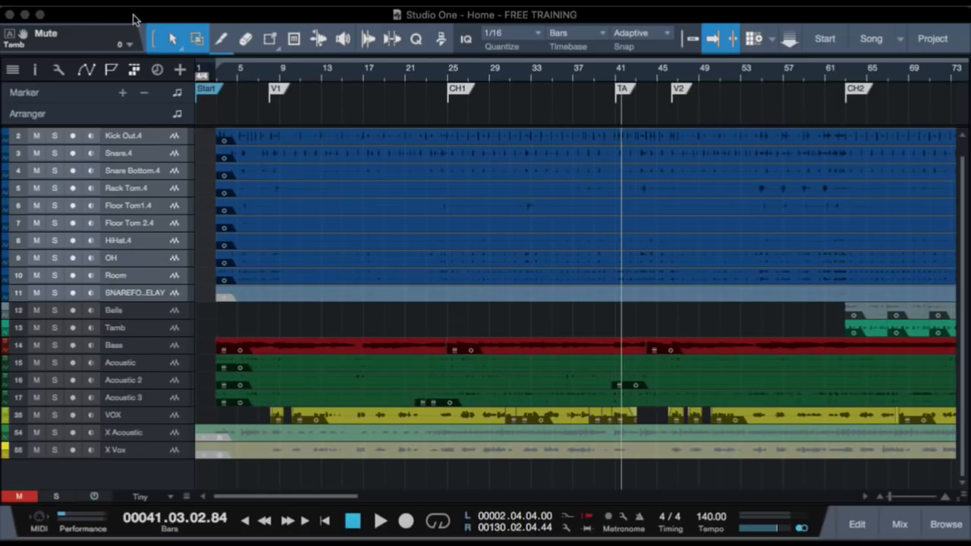
pyautogui.press('F4')
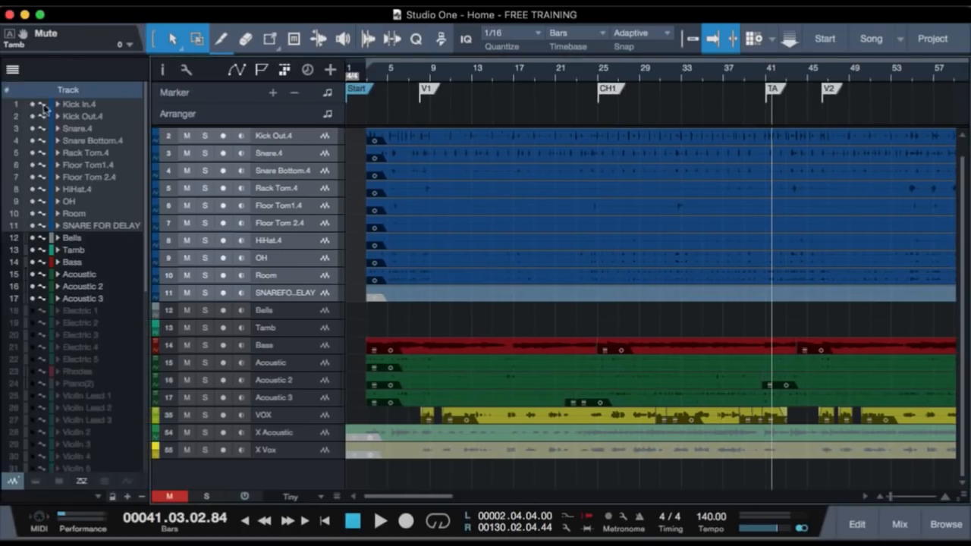
pyautogui.scroll(-2, 118, 289)
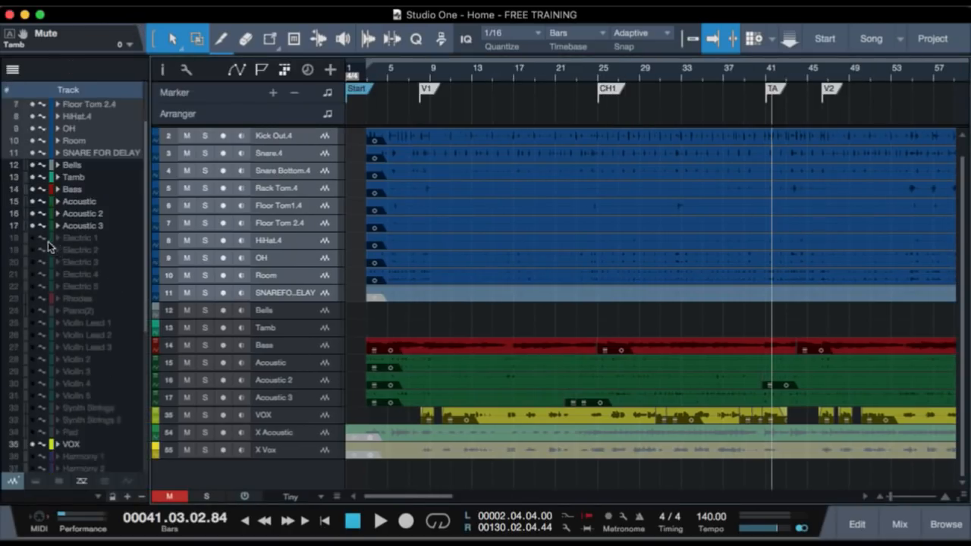
pyautogui.moveTo(31, 238); pyautogui.dragTo(30, 287)
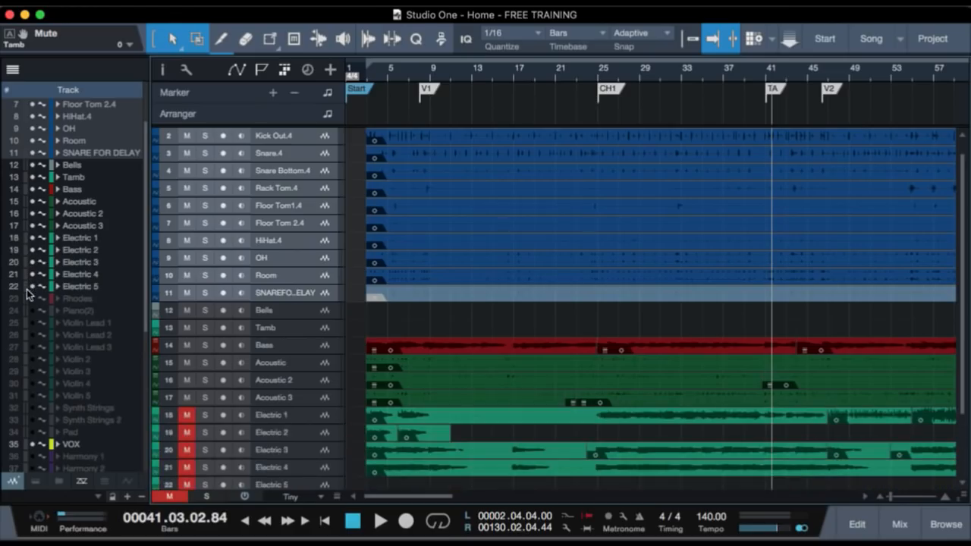
pyautogui.scroll(-5, 496, 425)
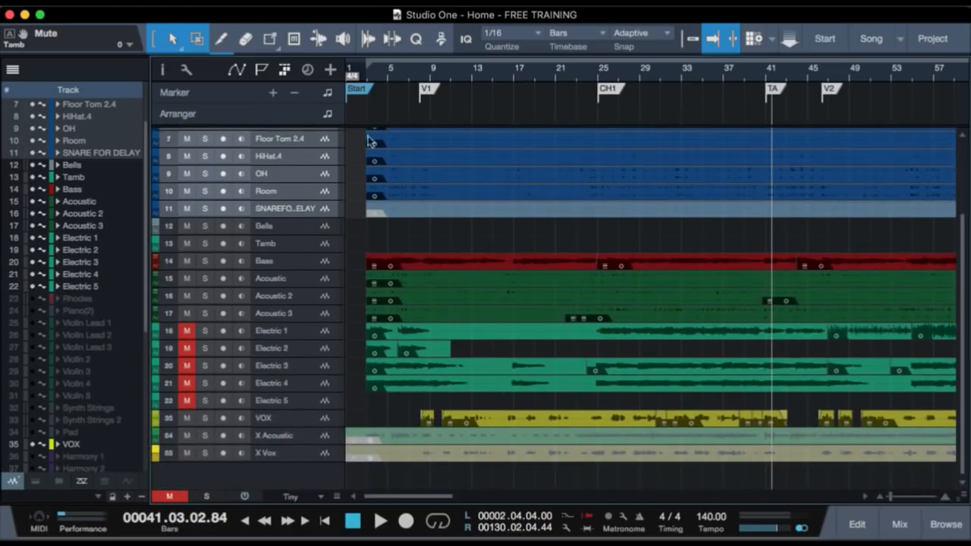
# Place the playhead just before bar 3 and set all track heights to Normal around the electric tracks.
pyautogui.click(364, 81)
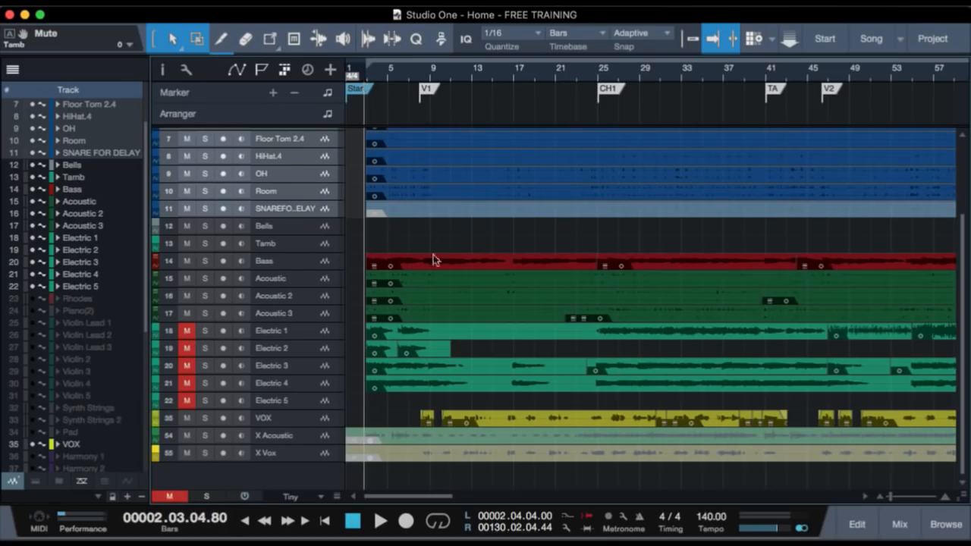
pyautogui.scroll(2, 438, 265)
pyautogui.scroll(2, 438, 267)
pyautogui.scroll(-10, 438, 267)
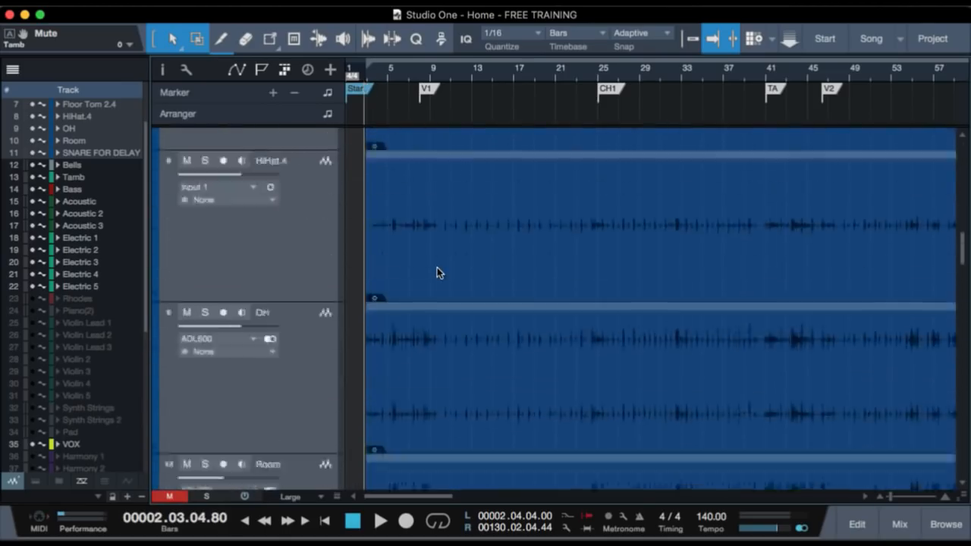
pyautogui.scroll(-8, 437, 267)
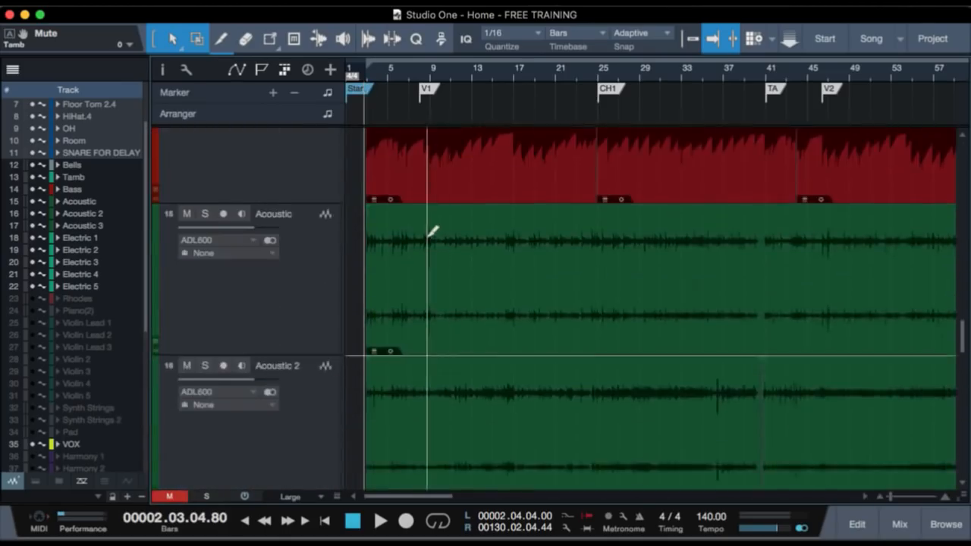
pyautogui.scroll(-1, 428, 236)
pyautogui.scroll(-1, 428, 236)
pyautogui.scroll(-4, 427, 236)
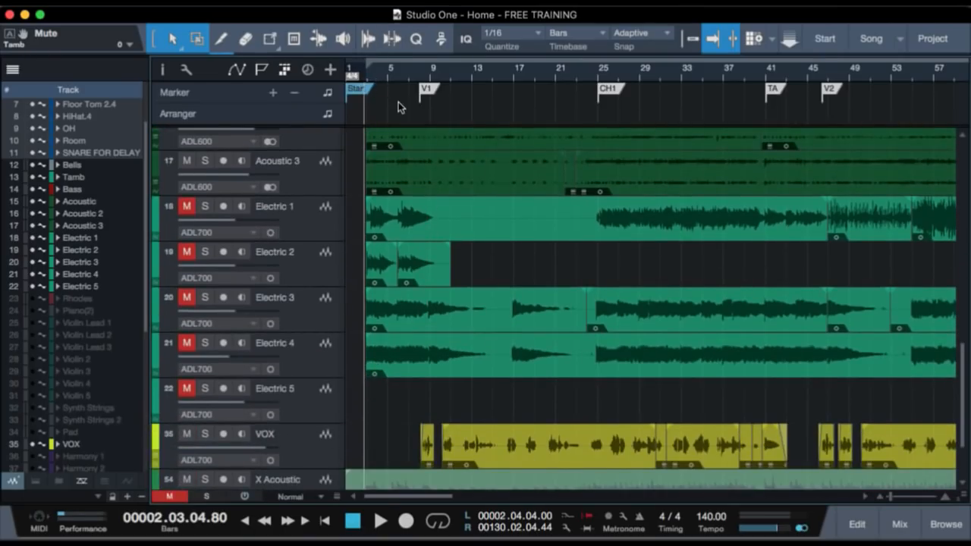
# Play the song from just before bar 3 with all the electric tracks muted.
pyautogui.press('space')
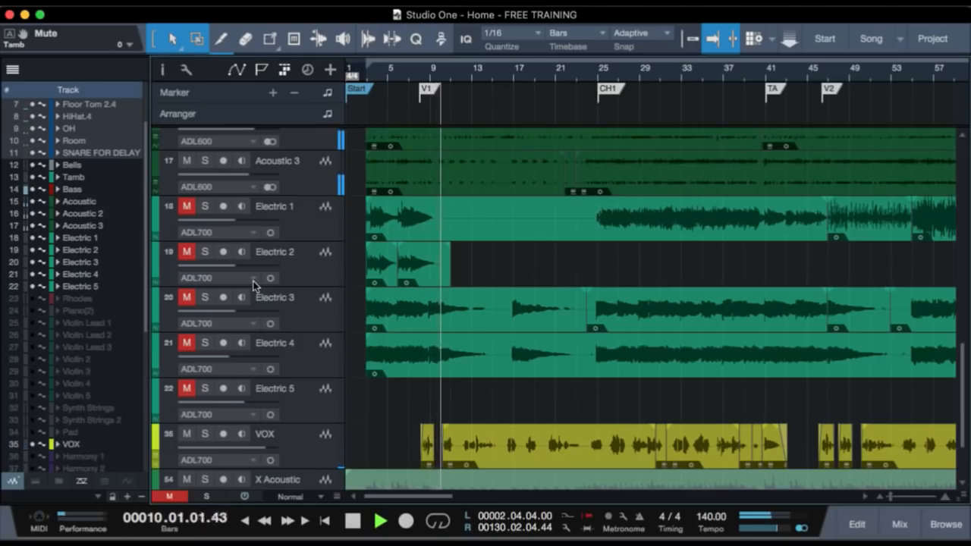
pyautogui.press('space')
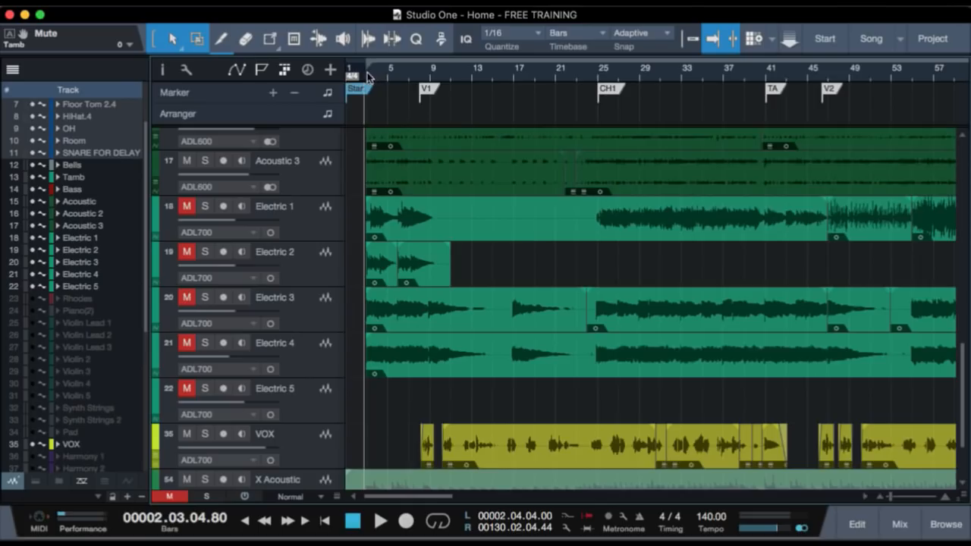
pyautogui.moveTo(366, 69); pyautogui.dragTo(367, 104)
pyautogui.hscroll(-3, 441, 196)
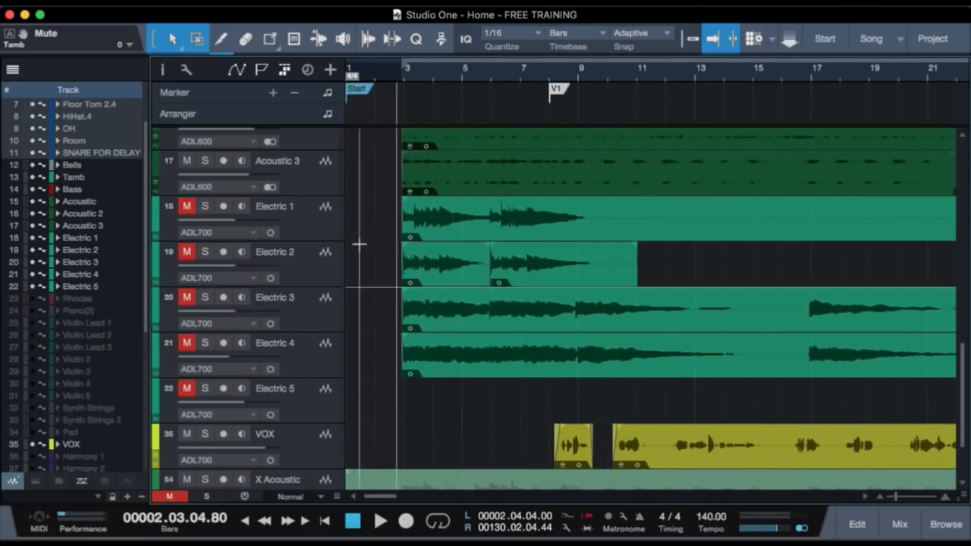
pyautogui.click(300, 232)
pyautogui.keyDown('shift'); pyautogui.click(302, 281); pyautogui.keyUp('shift')
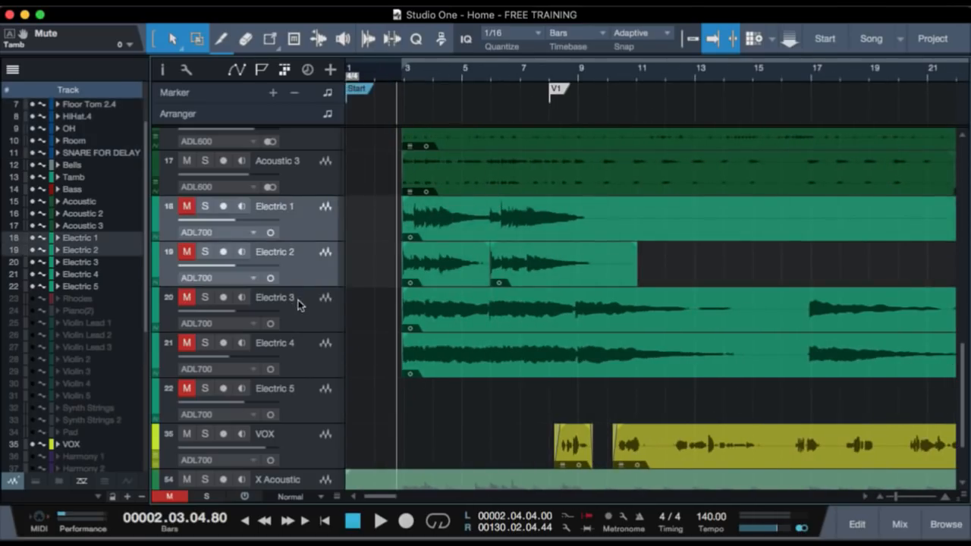
pyautogui.keyDown('shift'); pyautogui.click(301, 305); pyautogui.keyUp('shift')
pyautogui.keyDown('shift'); pyautogui.click(299, 384); pyautogui.keyUp('shift')
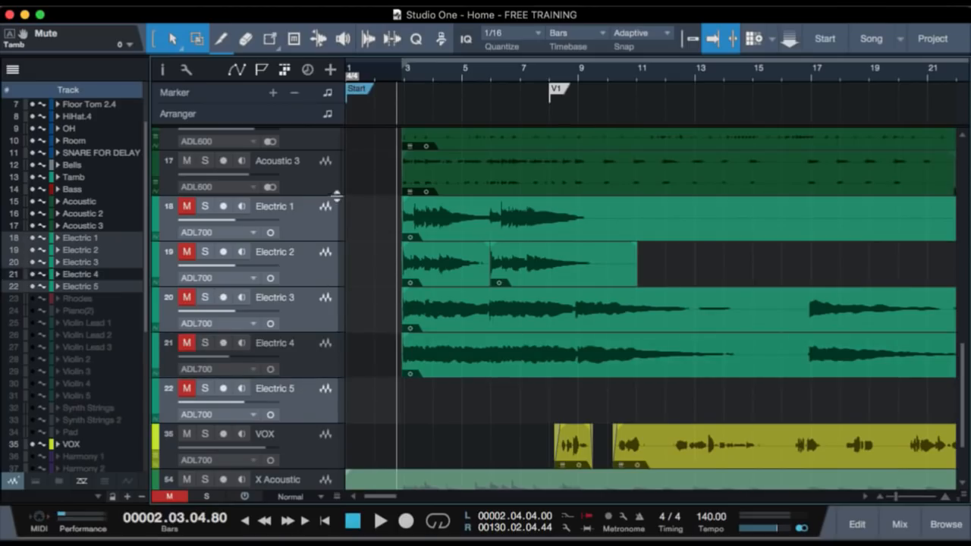
# Audition Electric 1 in solo from just before bar 3, and leave the track unsoloed and unmuted.
pyautogui.click(311, 202)
pyautogui.press('space')
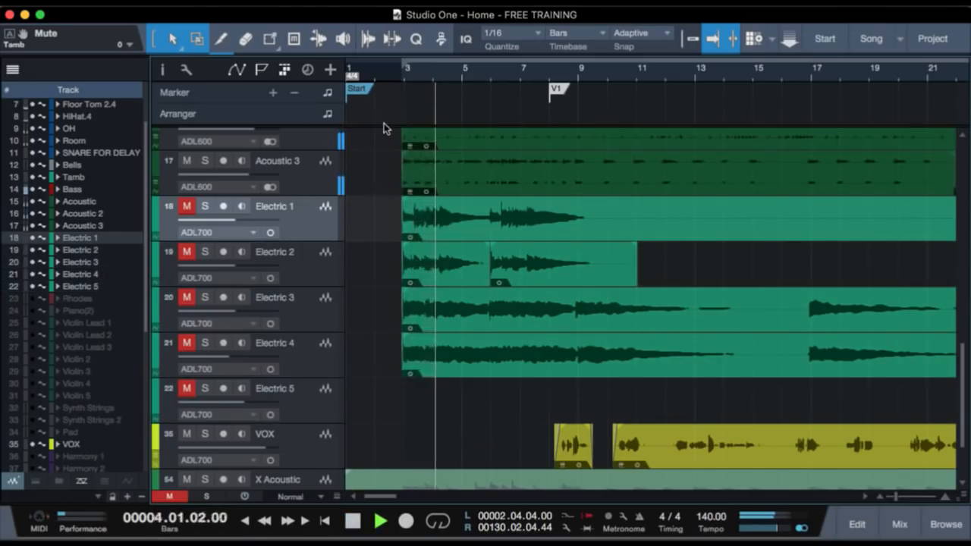
pyautogui.press('space')
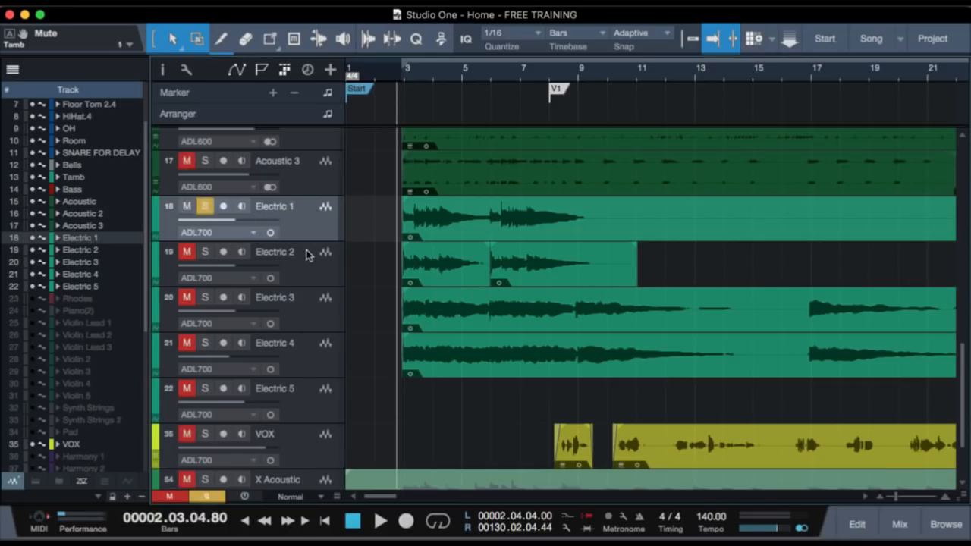
pyautogui.click(185, 209)
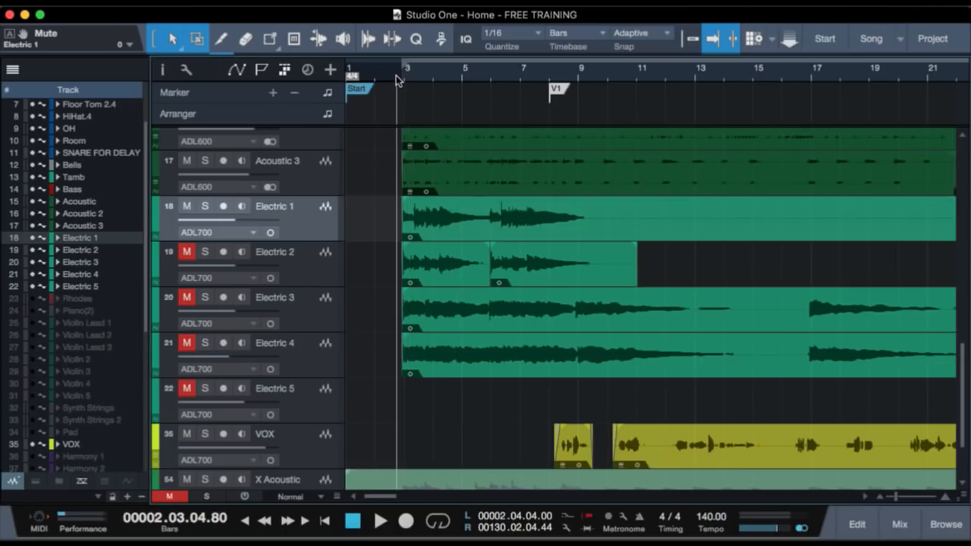
# Hide the track list and play the intro part of Electric 1 in solo from just before bar 3.
pyautogui.moveTo(397, 78); pyautogui.dragTo(416, 122)
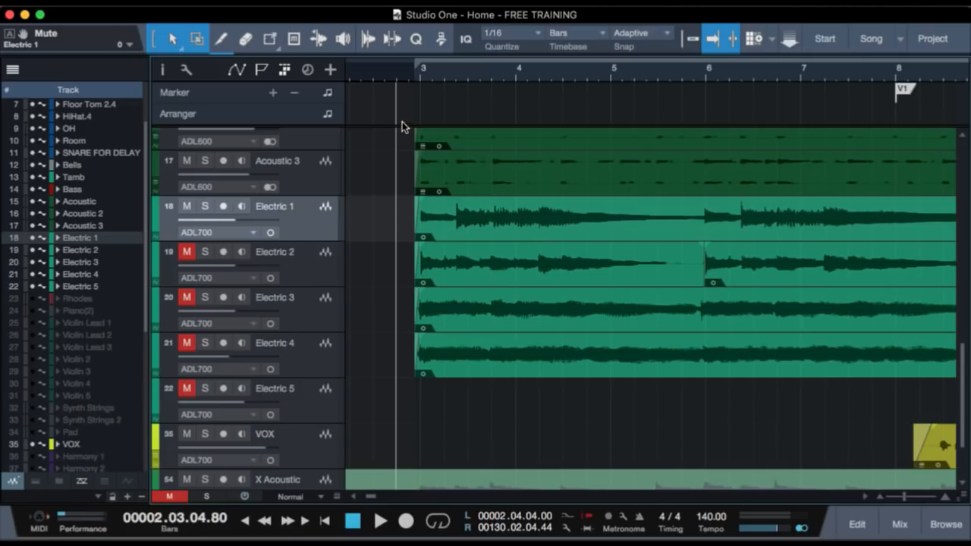
pyautogui.hotkey('shift', 't')
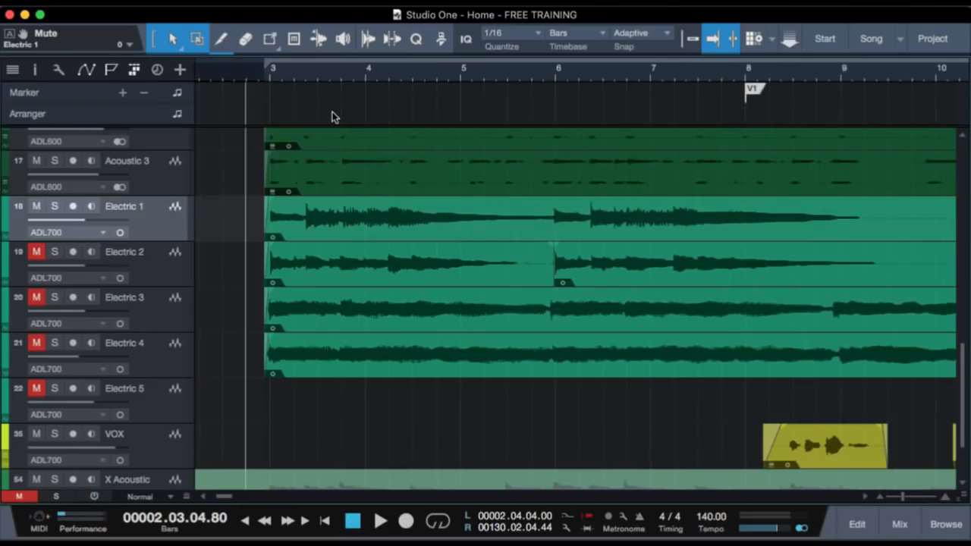
pyautogui.press('s')
pyautogui.press('space')
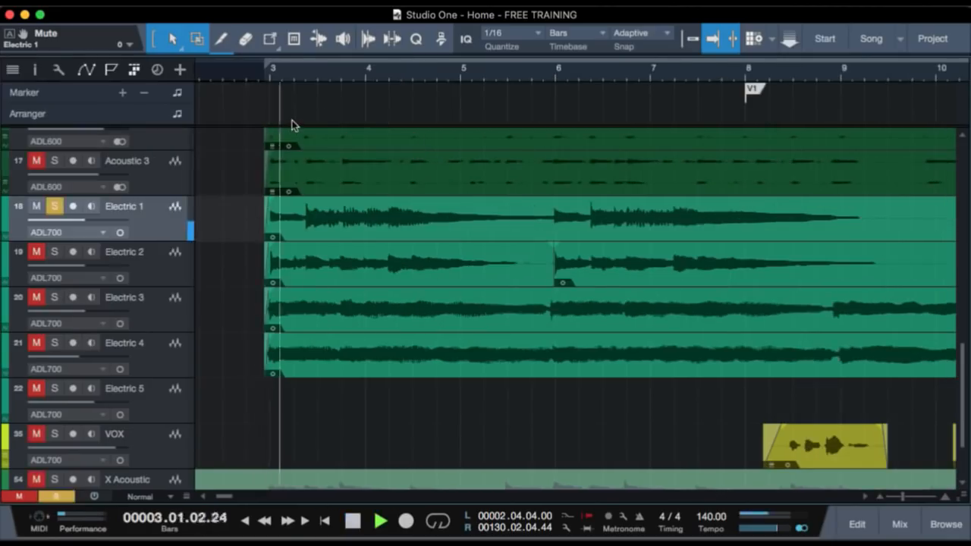
pyautogui.press('space')
# Switch the solo from Electric 1 to Electric 2, play its intro part, and remove the solo.
pyautogui.click(53, 252)
pyautogui.press('space')
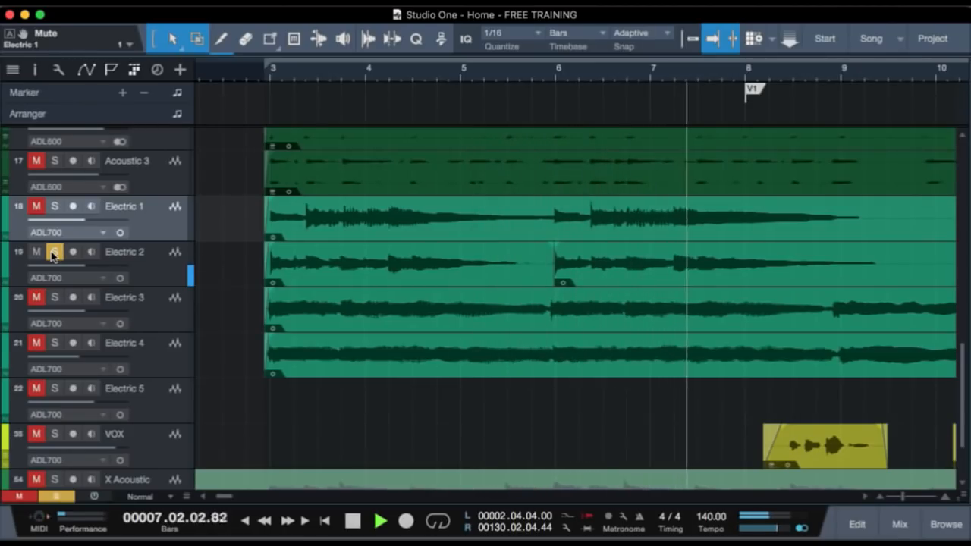
pyautogui.press('space')
pyautogui.click(54, 253)
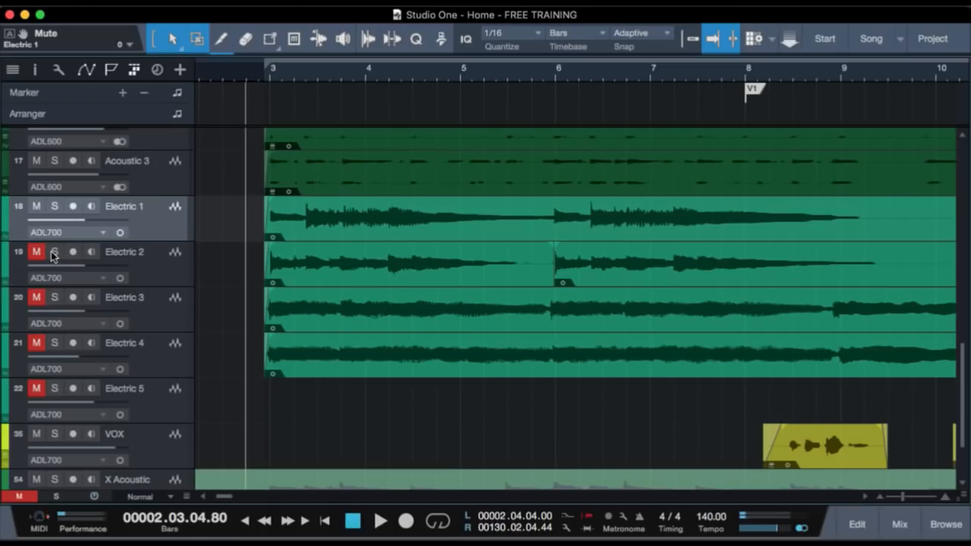
# Unmute and select Electric 2, and mute Electric 1.
pyautogui.click(37, 252)
pyautogui.click(152, 258)
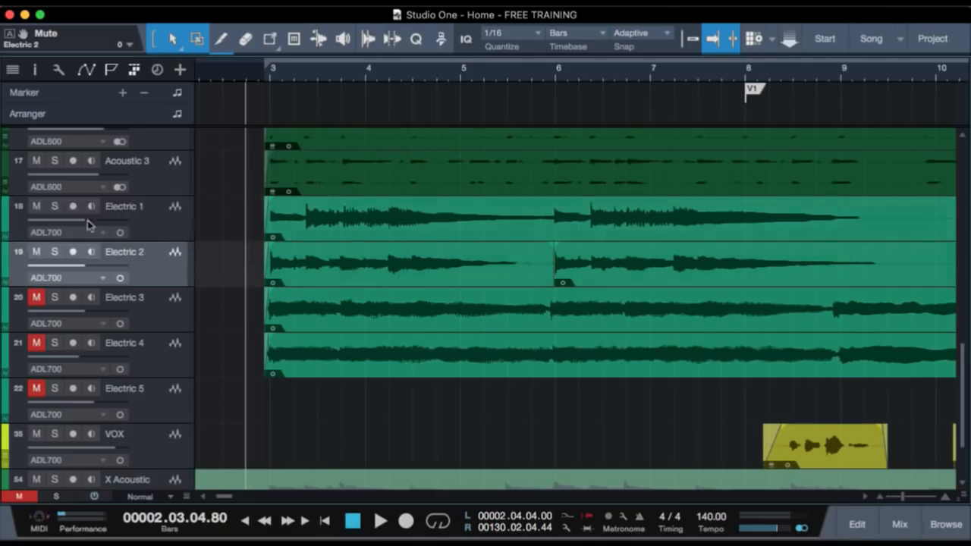
pyautogui.click(36, 207)
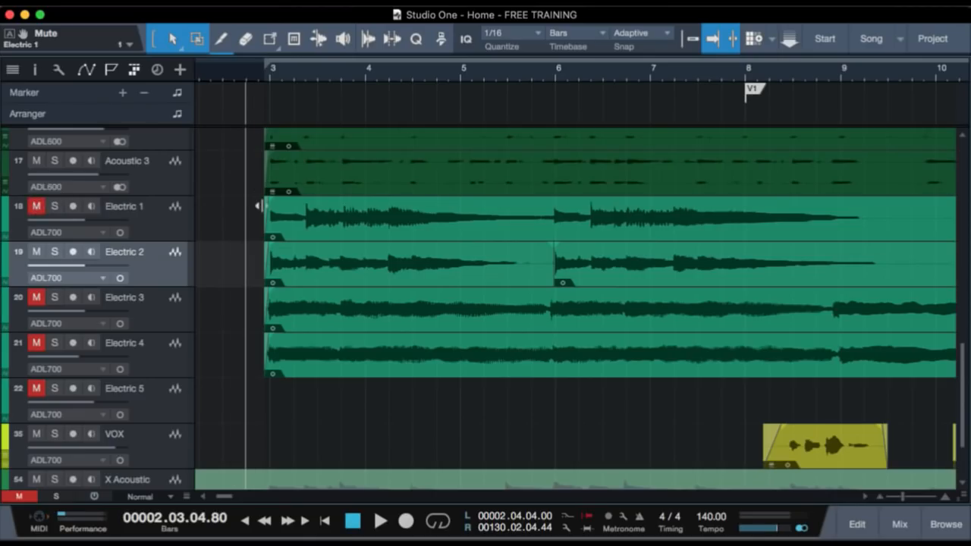
# Play the intro with Electric 2 as the only active electric guitar, and select the Electric 1 track.
pyautogui.press('space')
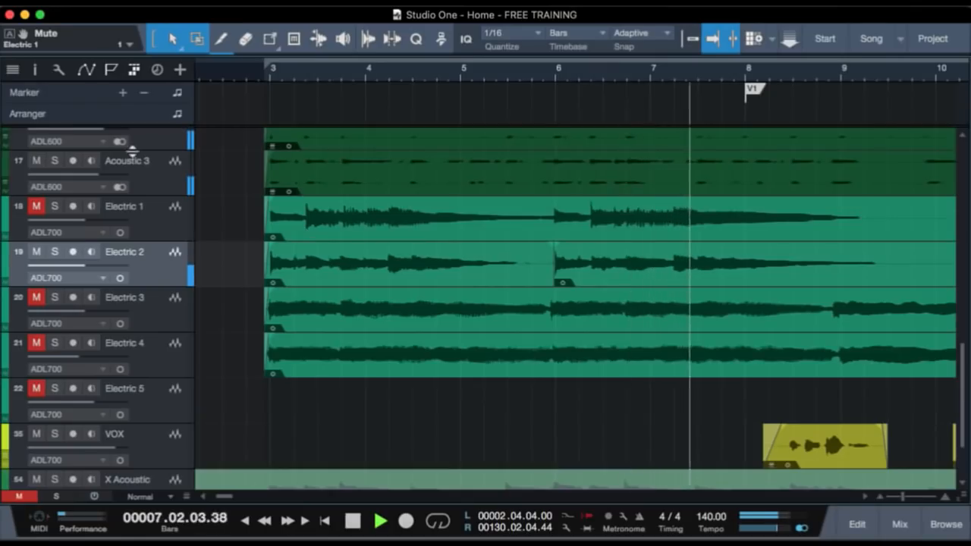
pyautogui.press('space')
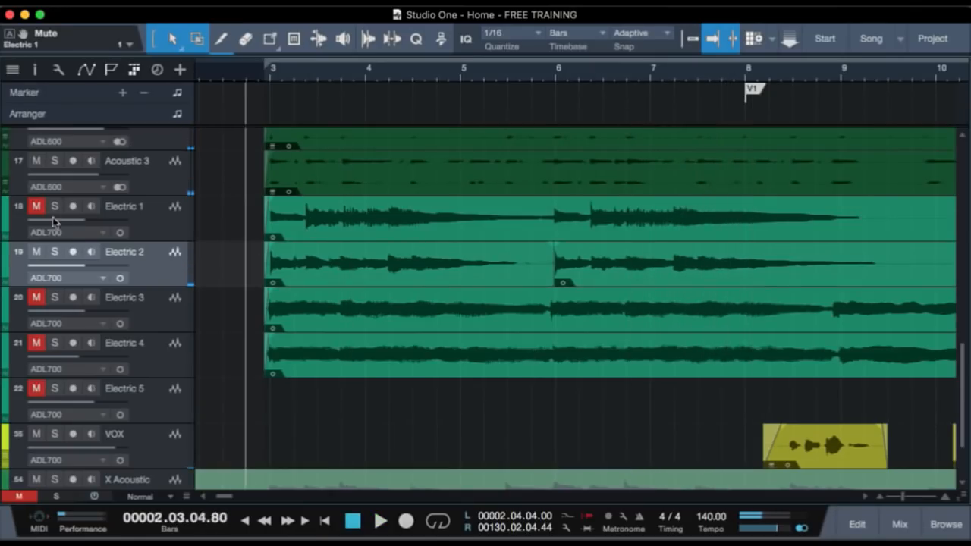
pyautogui.click(163, 216)
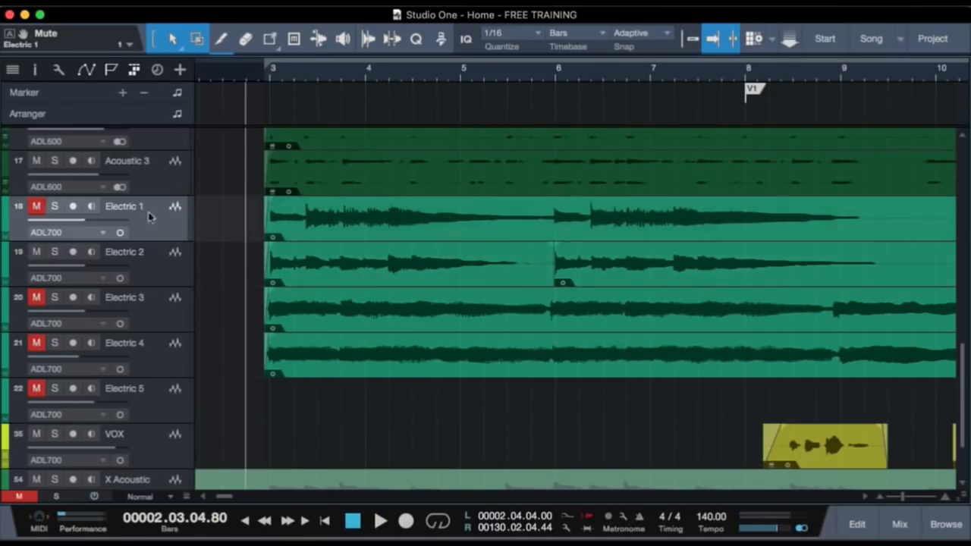
# Unmute Electric 1, play its intro part in solo, and remove the solo.
pyautogui.click(36, 208)
pyautogui.click(54, 208)
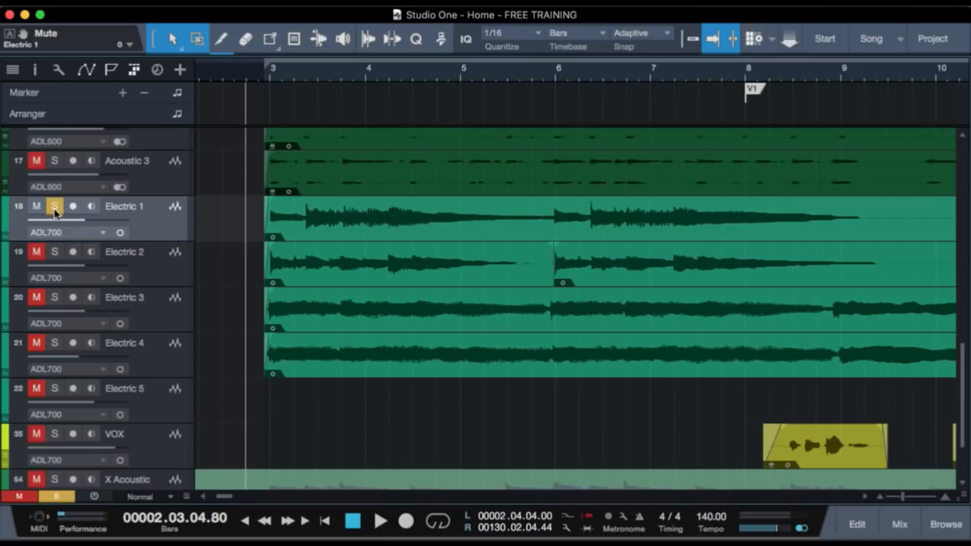
pyautogui.press('space')
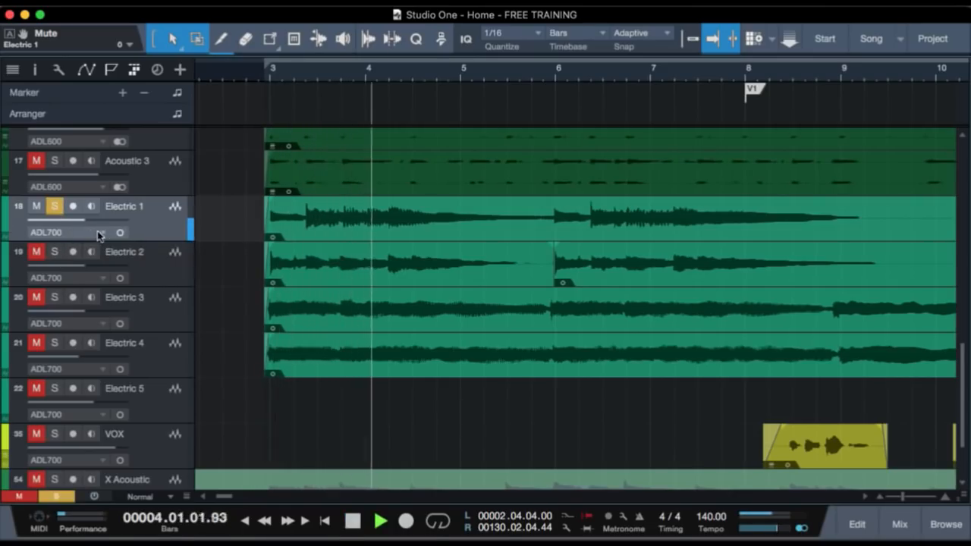
pyautogui.press('space')
pyautogui.click(54, 208)
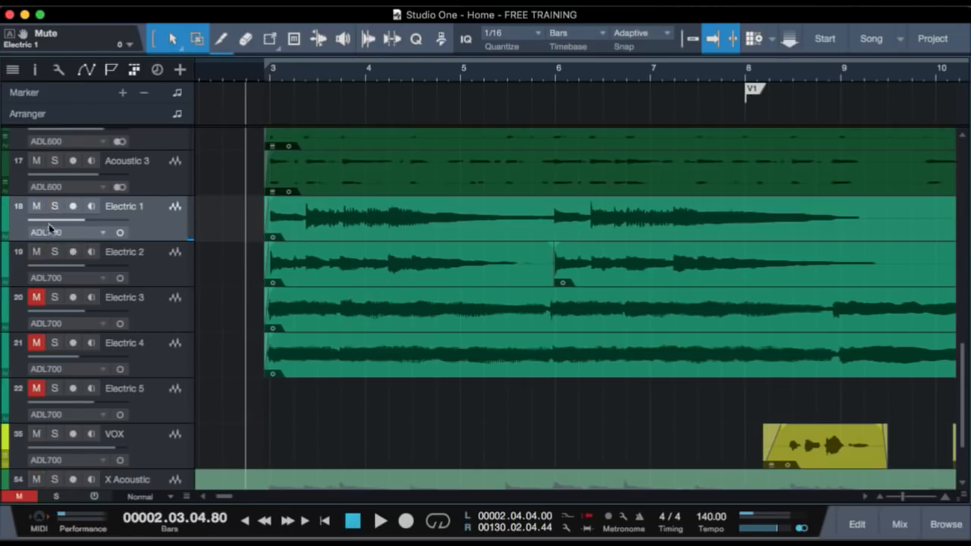
# Solo Electric 1 and Electric 2 together and play their intro parts.
pyautogui.click(54, 251)
pyautogui.click(55, 205)
pyautogui.press('space')
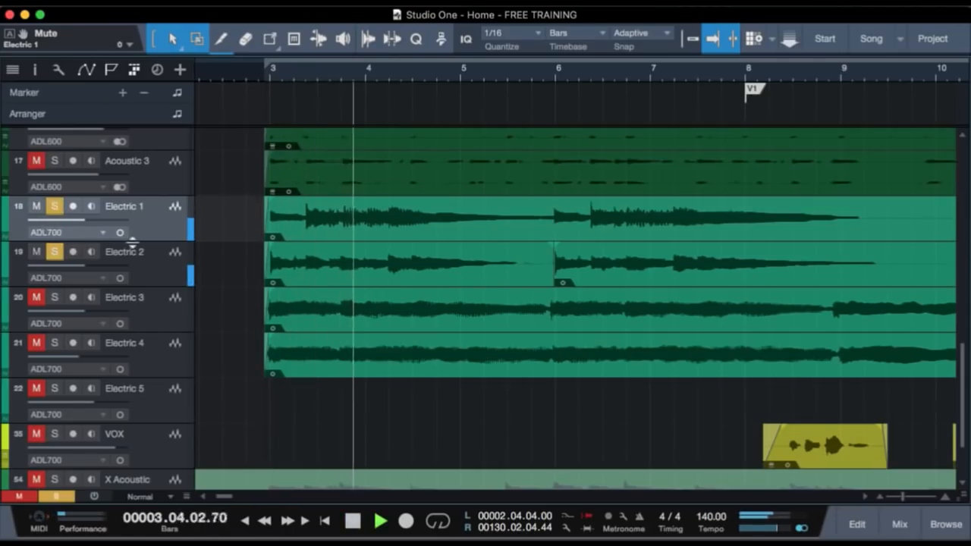
# Clear the solos during playback, let the intro run with the full mix to just before the V1 marker, and stop.
pyautogui.hotkey('shift', 's')
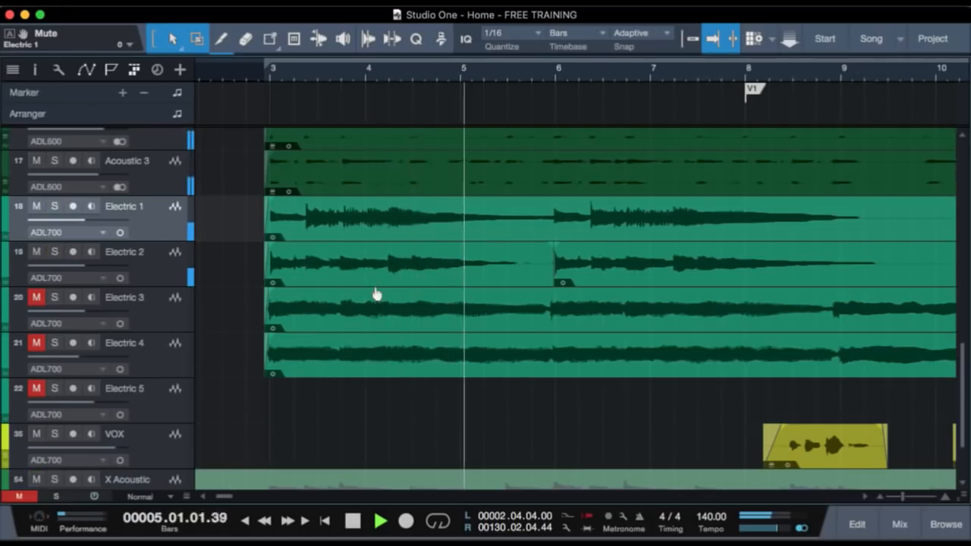
pyautogui.scroll(-4, 374, 293)
pyautogui.scroll(5, 375, 293)
pyautogui.scroll(1, 375, 293)
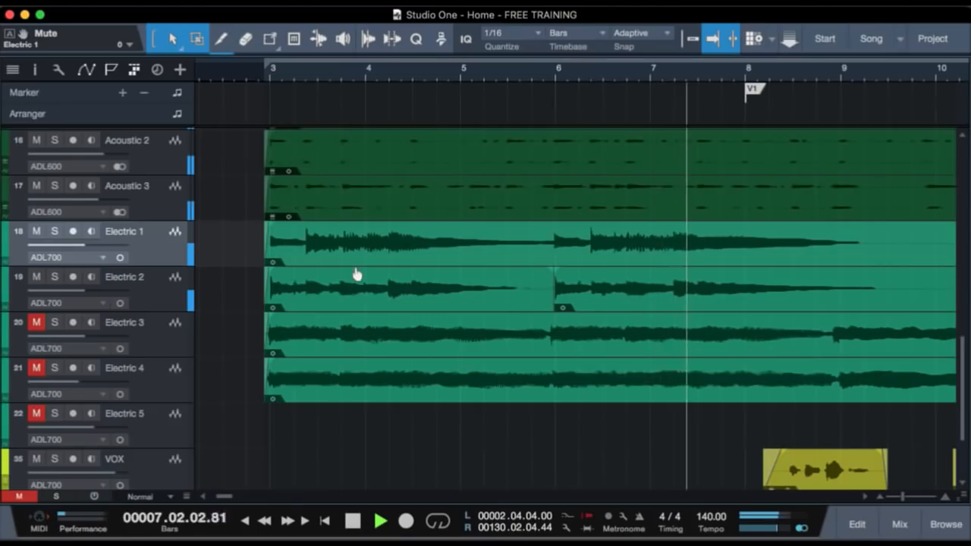
pyautogui.scroll(5, 356, 273)
pyautogui.press('space')
# Select Electric 3 and Electric 4, solo both, and play their intro parts.
pyautogui.scroll(2, 356, 274)
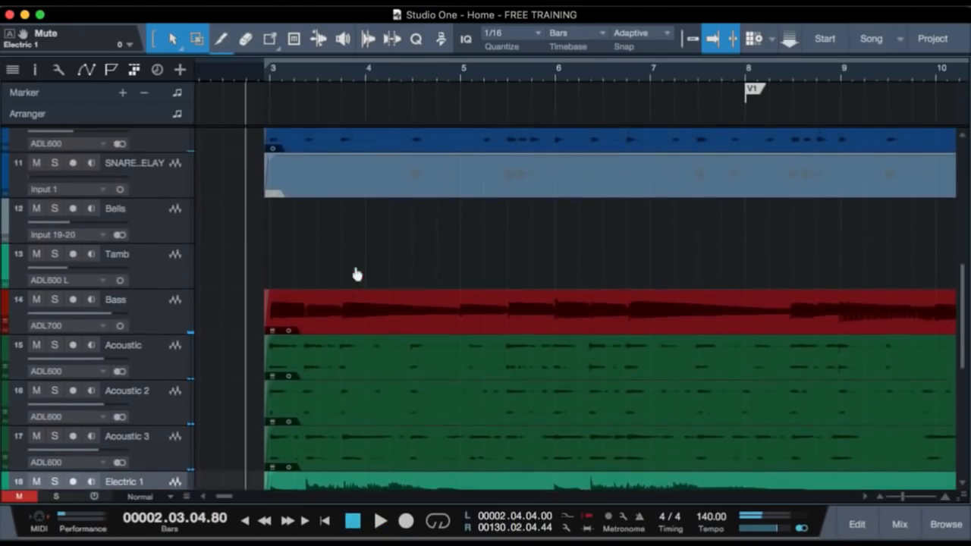
pyautogui.scroll(6, 356, 274)
pyautogui.scroll(-16, 357, 274)
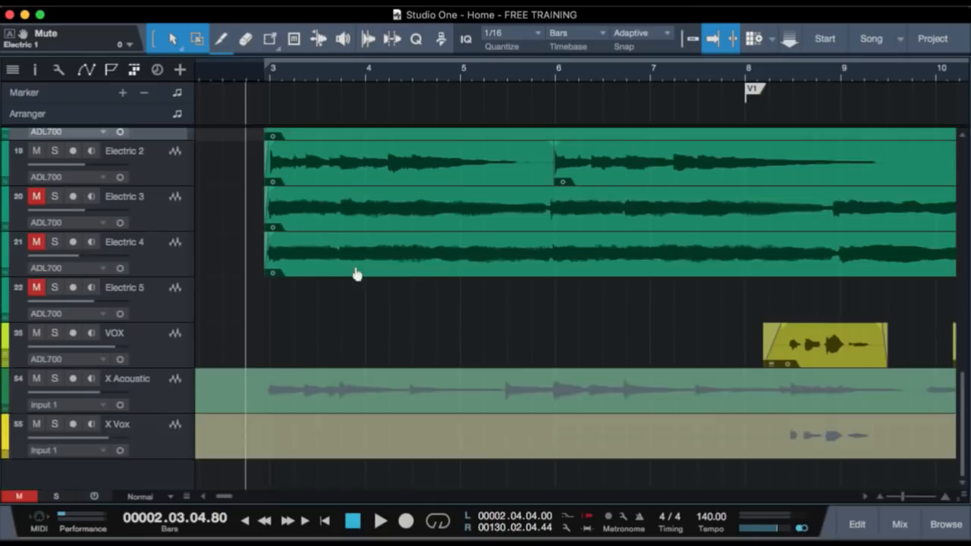
pyautogui.scroll(2, 357, 273)
pyautogui.click(152, 280)
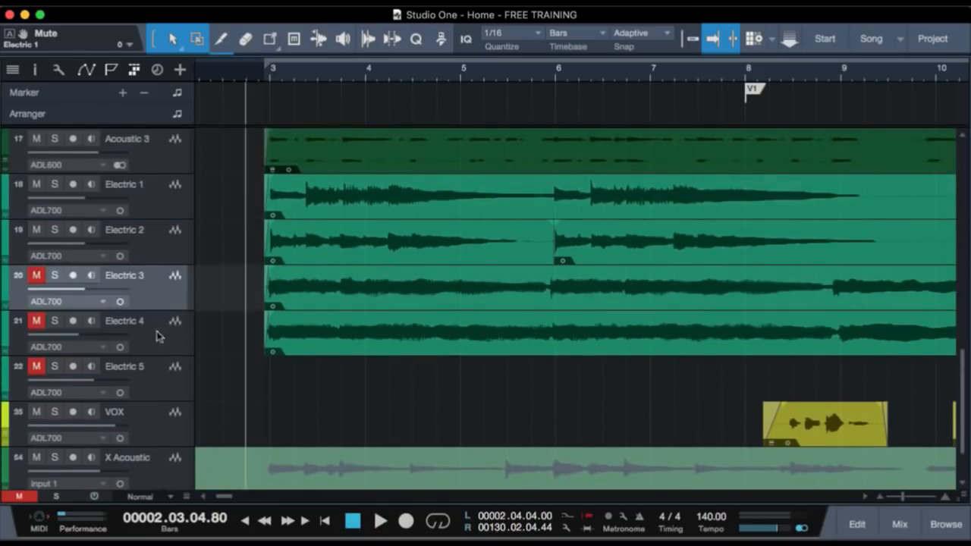
pyautogui.keyDown('shift'); pyautogui.click(157, 346); pyautogui.keyUp('shift')
pyautogui.press('s')
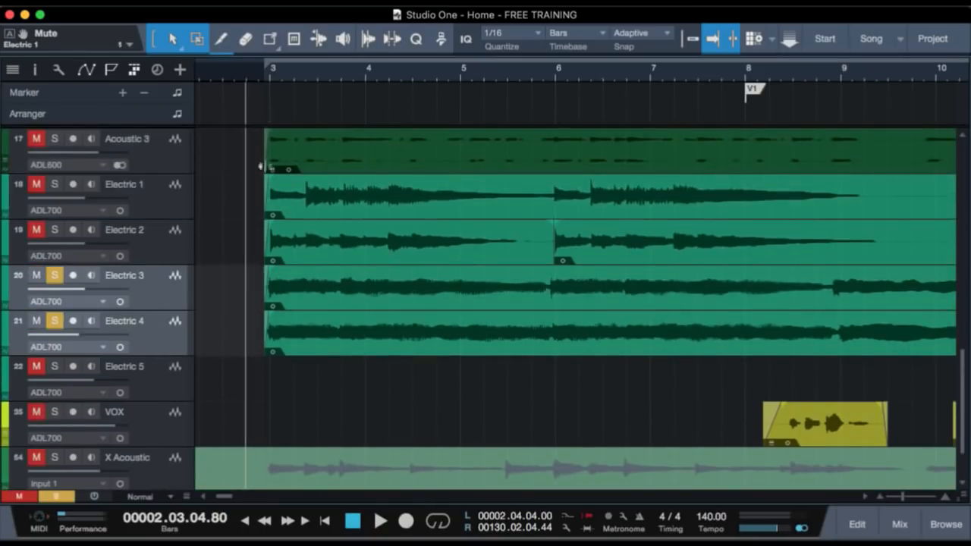
pyautogui.press('space')
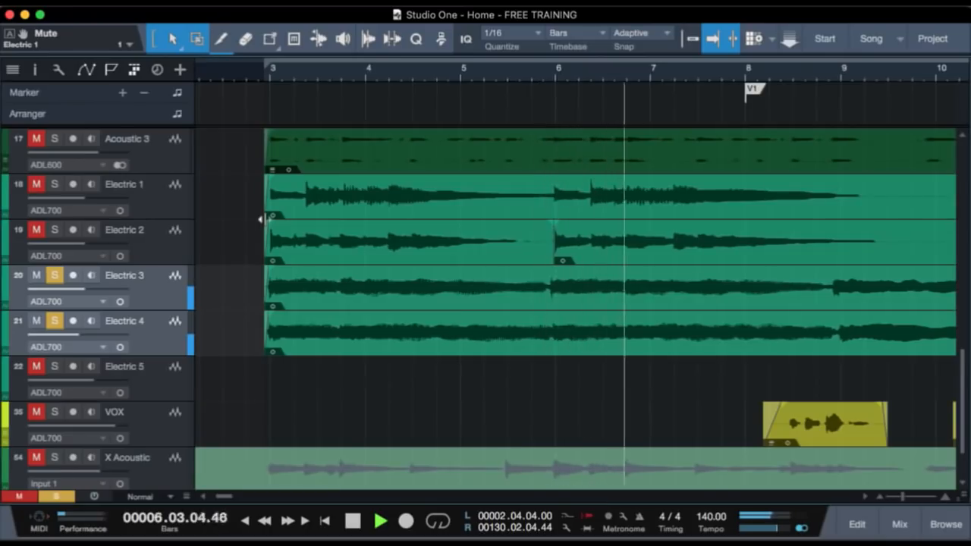
pyautogui.press('space')
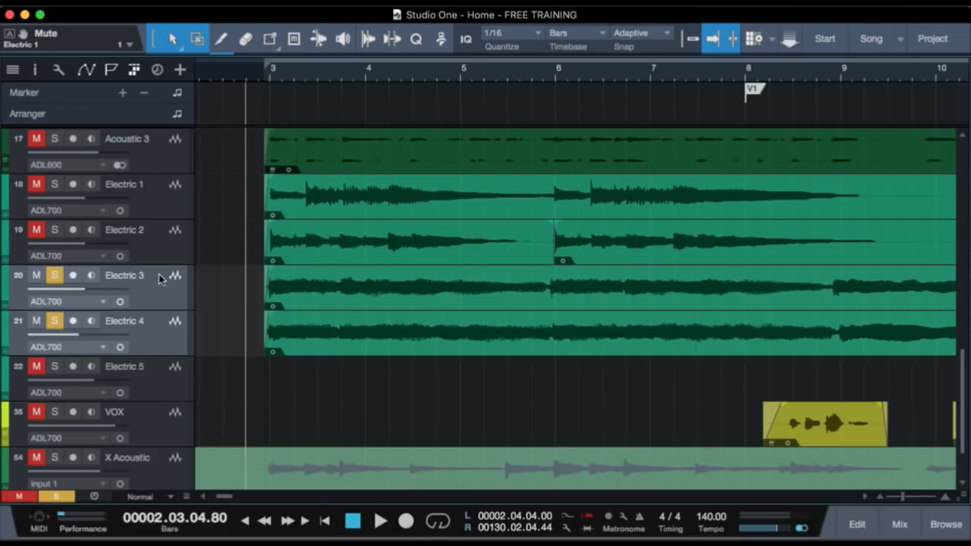
# Remove the solo from Electric 3 and Electric 4, unmute both, and play the mix from before bar 3 past bar 10.
pyautogui.press('s')
pyautogui.click(36, 276)
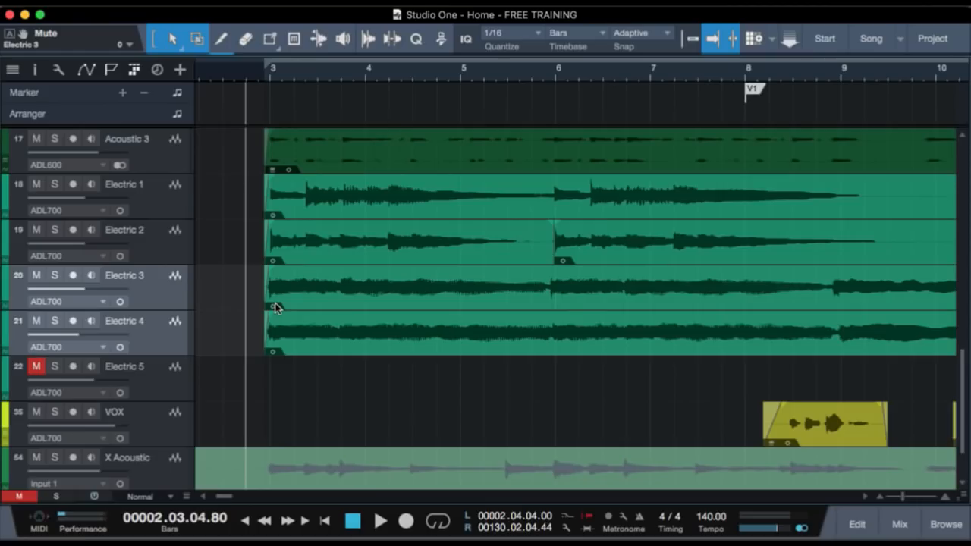
pyautogui.press('space')
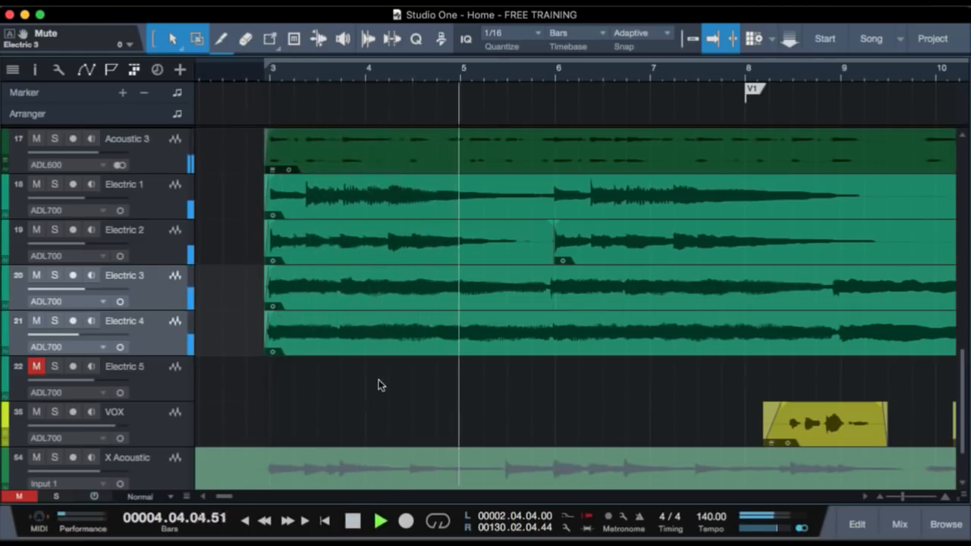
pyautogui.scroll(1, 379, 381)
pyautogui.scroll(-2, 379, 382)
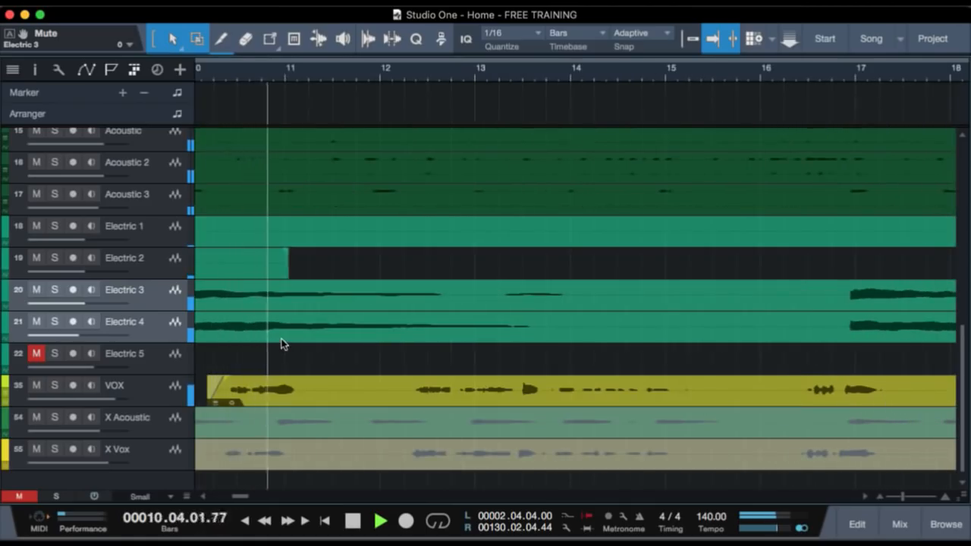
pyautogui.press('space')
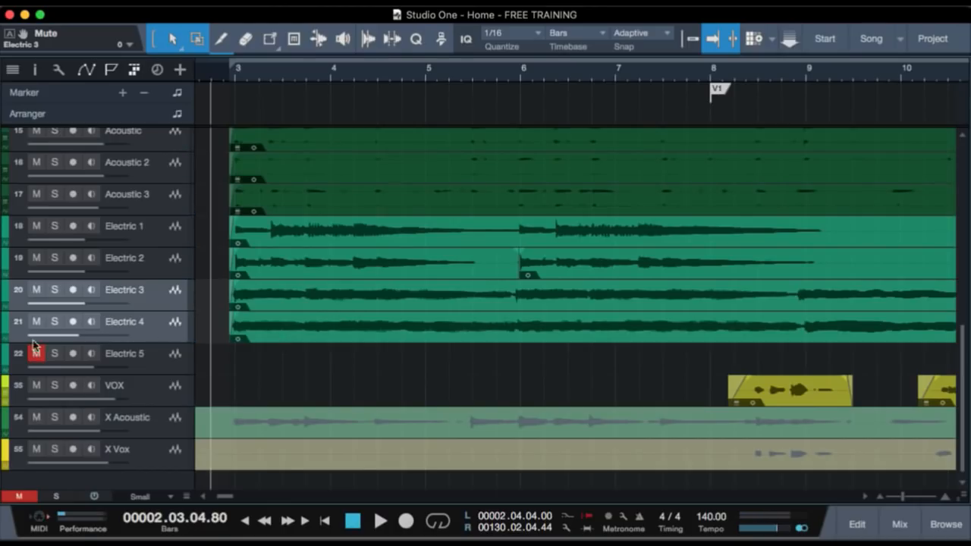
# Make all hidden tracks from Rhodes through the VOX folder visible in the track list, and close the list.
pyautogui.hotkey('shift', 't')
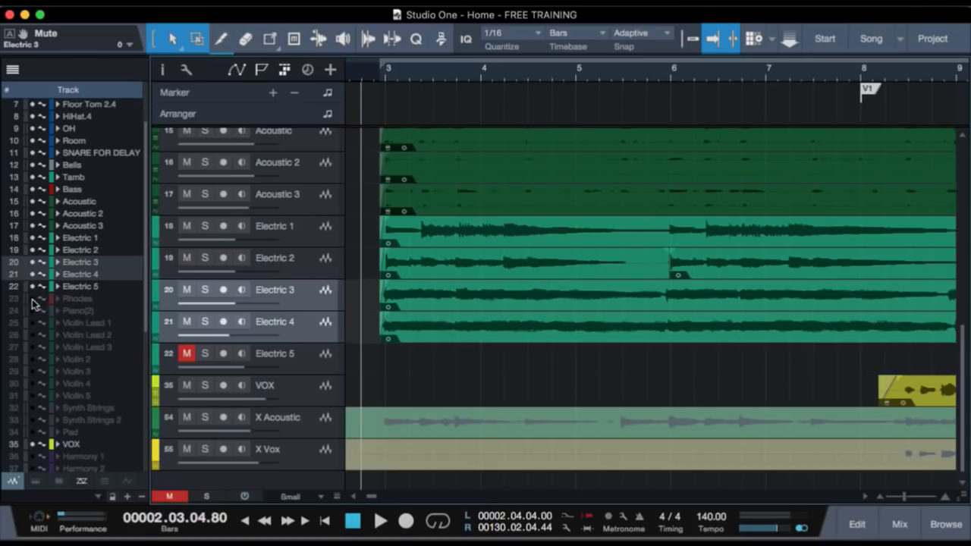
pyautogui.moveTo(32, 302); pyautogui.dragTo(30, 484)
pyautogui.scroll(-5, 99, 433)
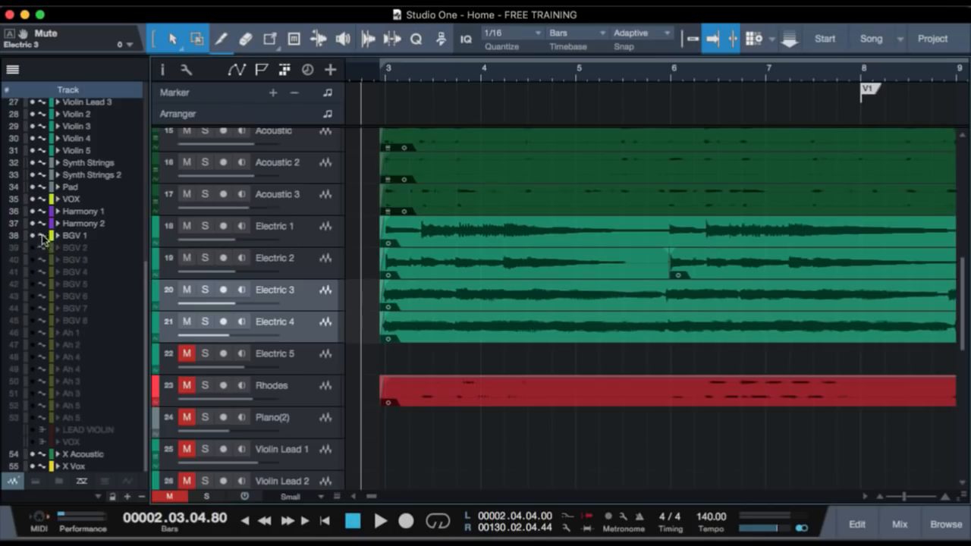
pyautogui.moveTo(31, 250); pyautogui.dragTo(33, 440)
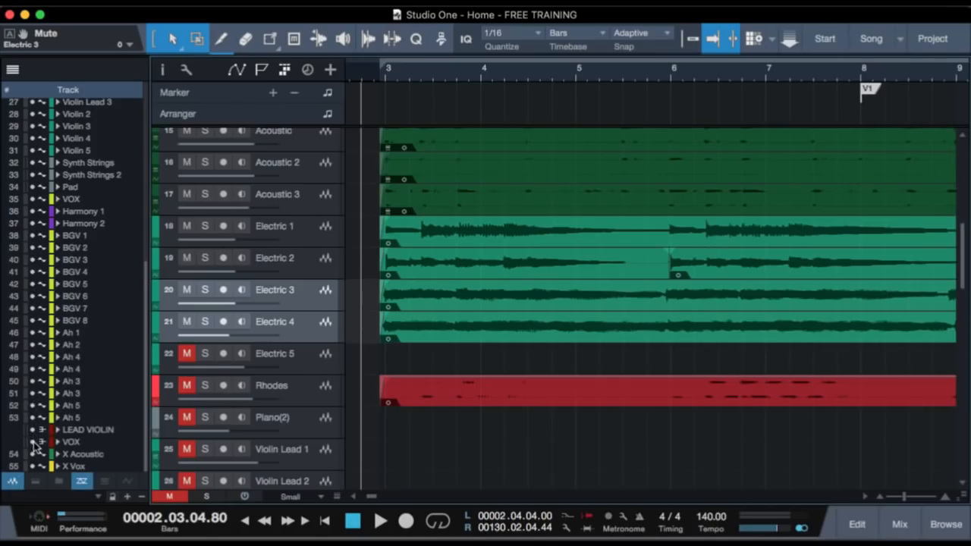
pyautogui.hotkey('shift', 'F4')
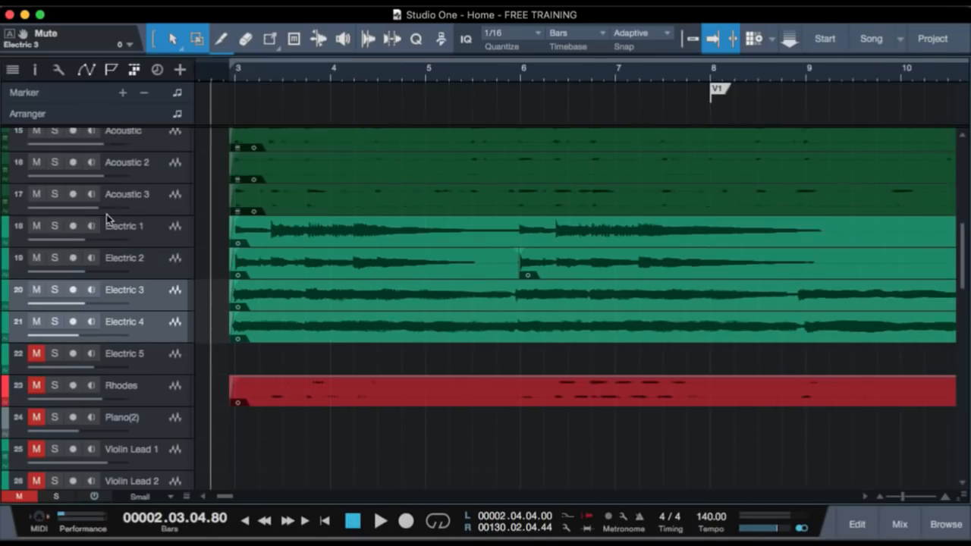
# Look through the arrangement's tracks around the electric guitars and select the Rhodes track.
pyautogui.scroll(3, 286, 294)
pyautogui.scroll(-5, 286, 295)
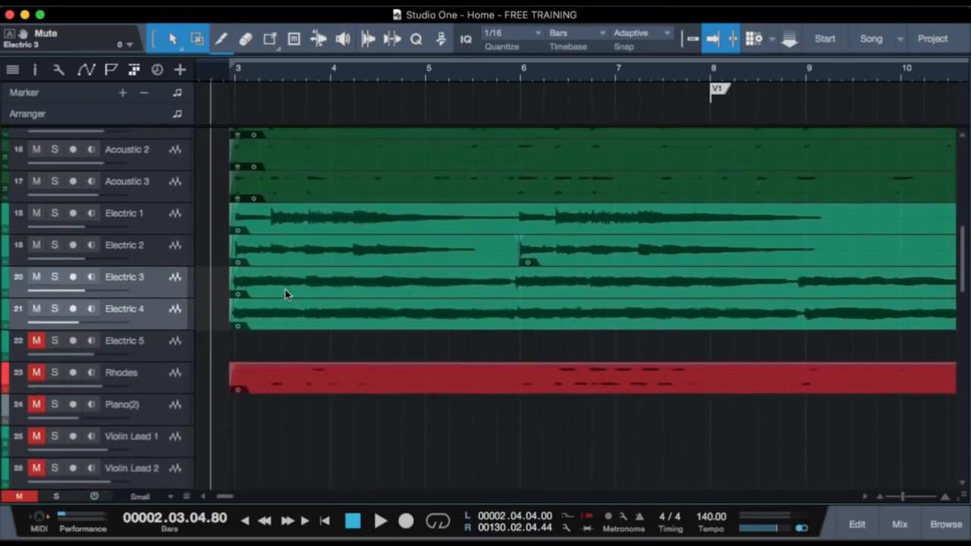
pyautogui.scroll(4, 285, 295)
pyautogui.scroll(-3, 286, 294)
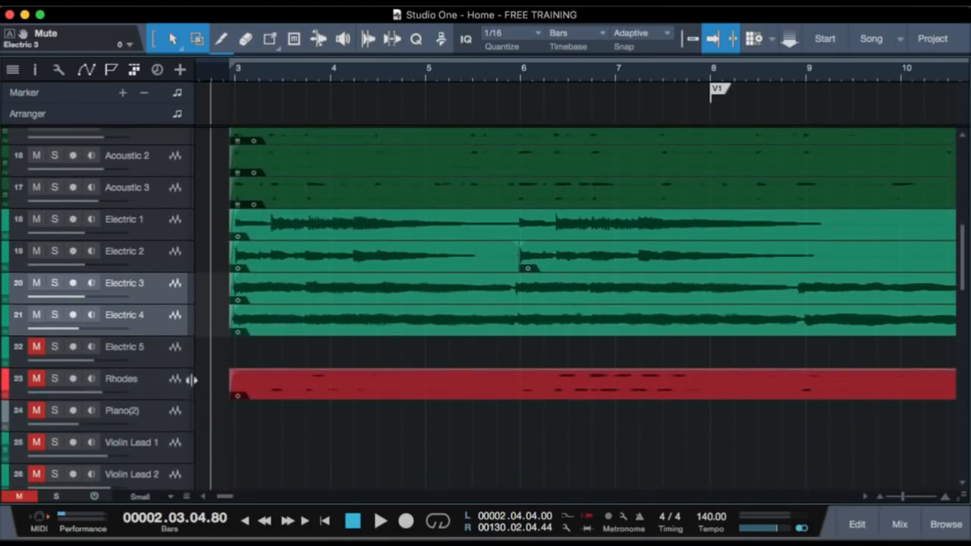
pyautogui.click(168, 389)
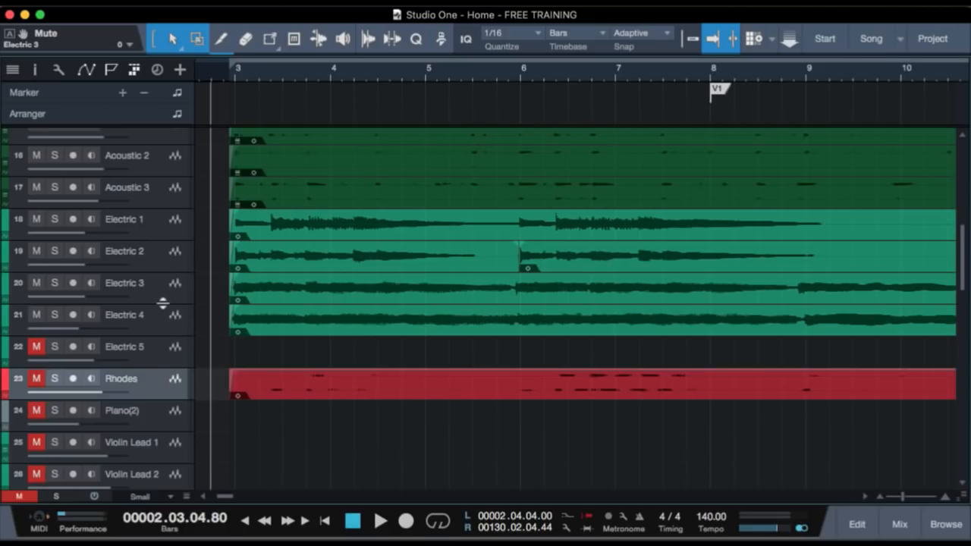
# Unmute Rhodes, solo Electric 1 and Electric 2 together, and briefly play the start of the intro.
pyautogui.click(151, 218)
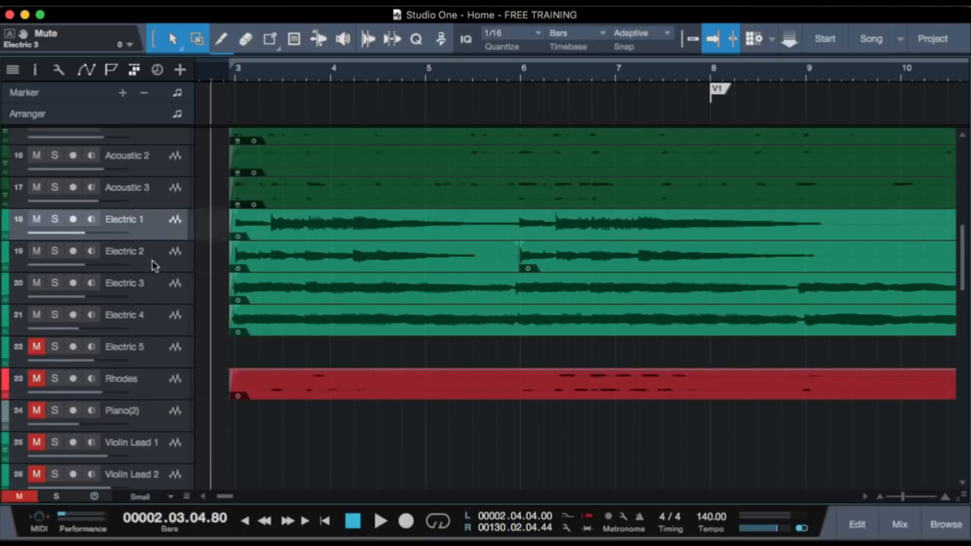
pyautogui.keyDown('shift'); pyautogui.click(152, 261); pyautogui.keyUp('shift')
pyautogui.click(37, 378)
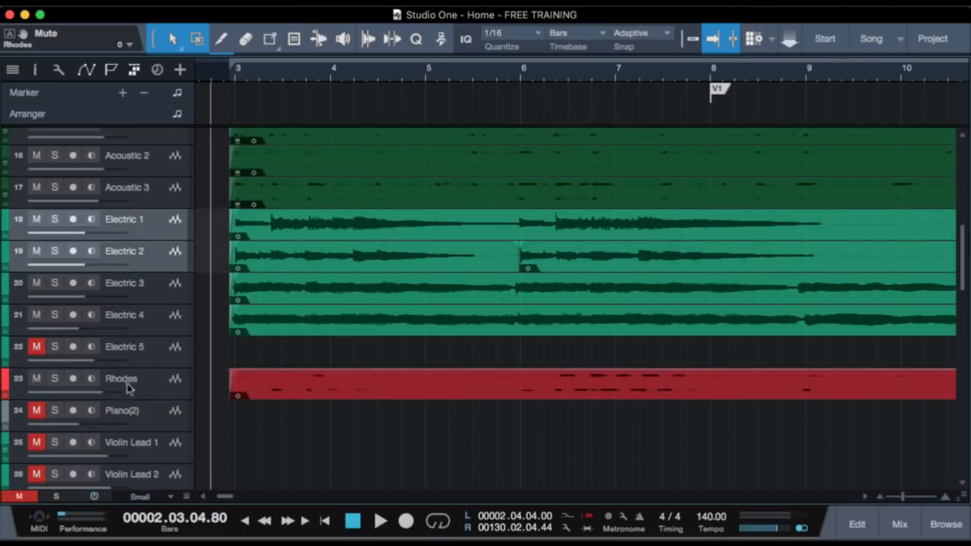
pyautogui.press('s')
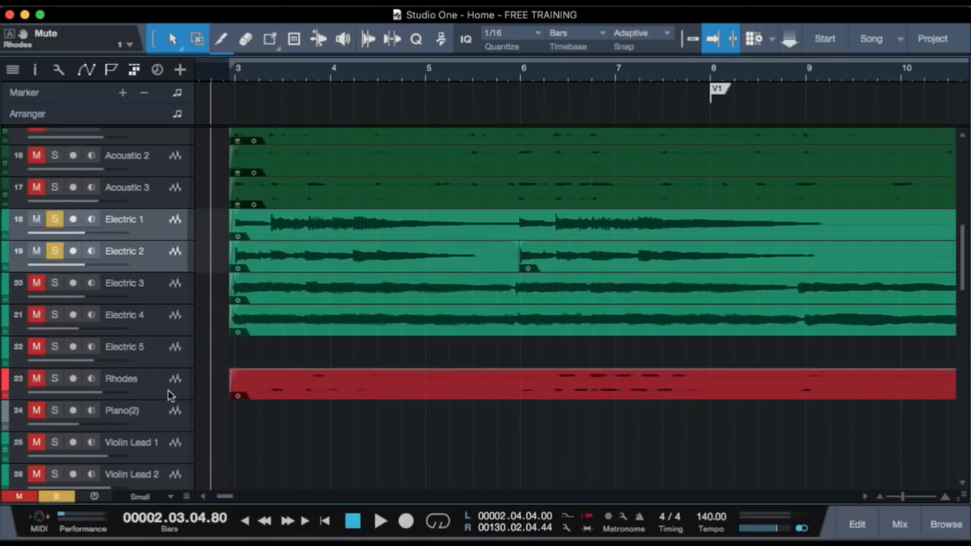
pyautogui.press('space')
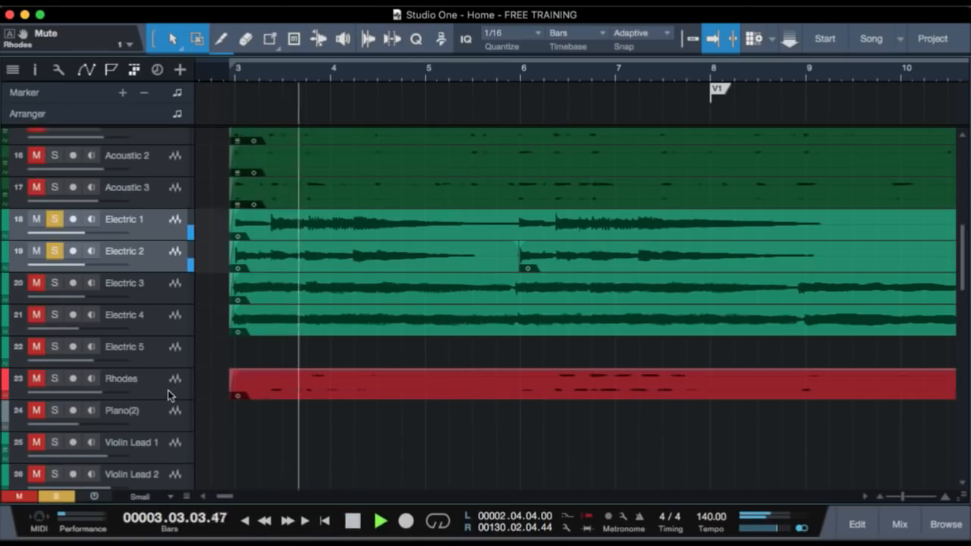
pyautogui.press('space')
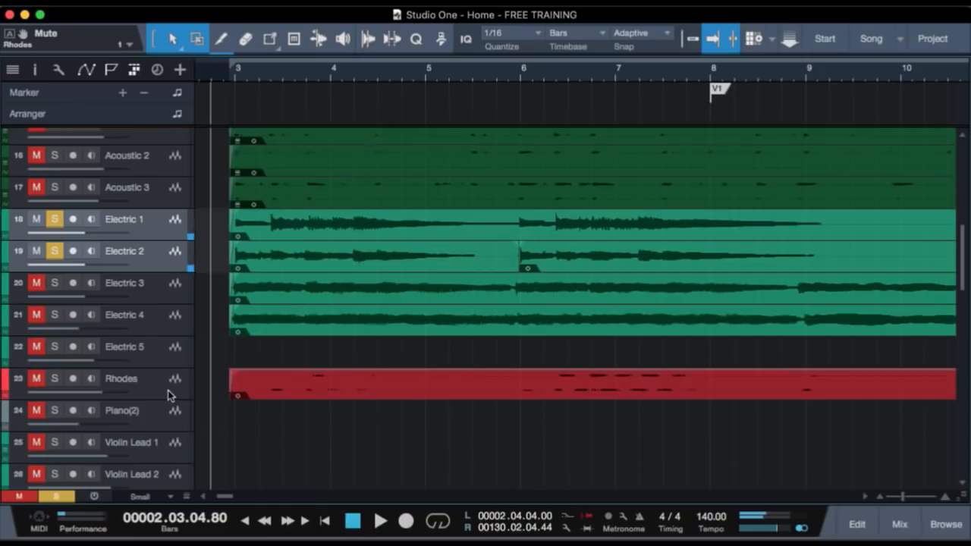
# Switch the solo from Electric 1 and Electric 2 to Rhodes and play its intro part.
pyautogui.click(172, 379)
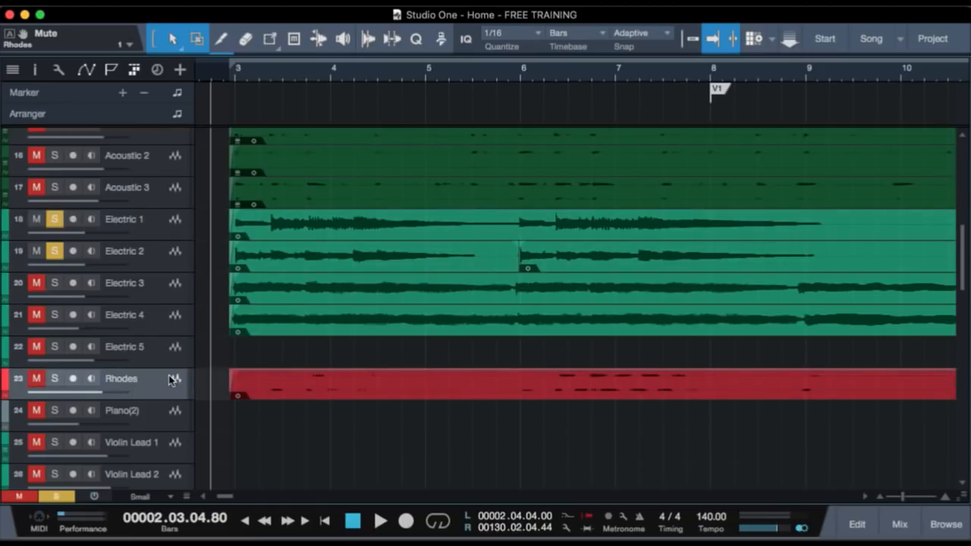
pyautogui.hotkey('shift', 's')
pyautogui.press('s')
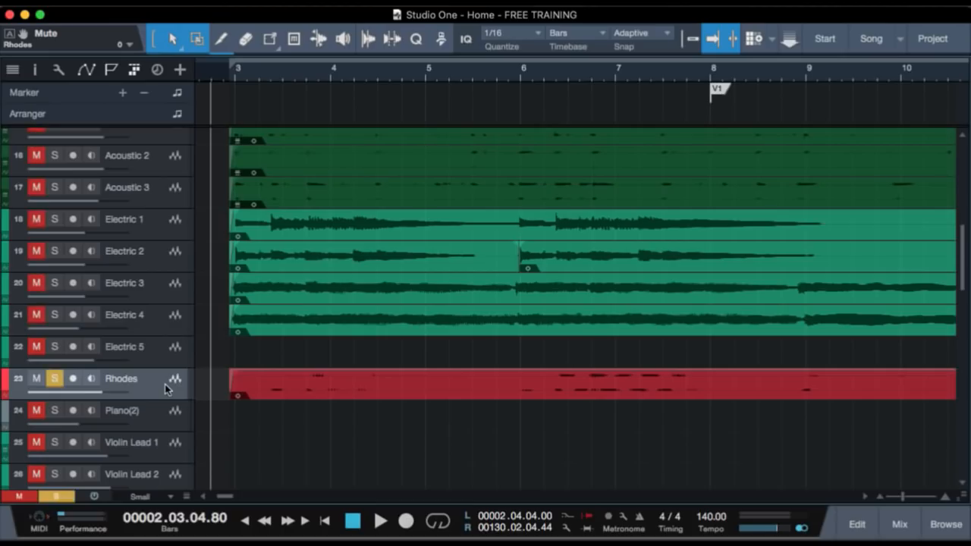
pyautogui.press('space')
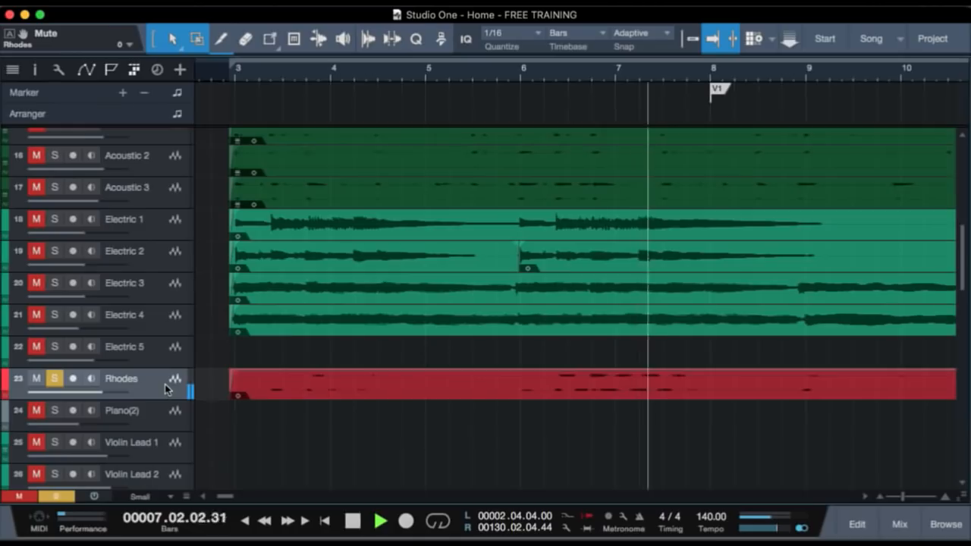
pyautogui.press('space')
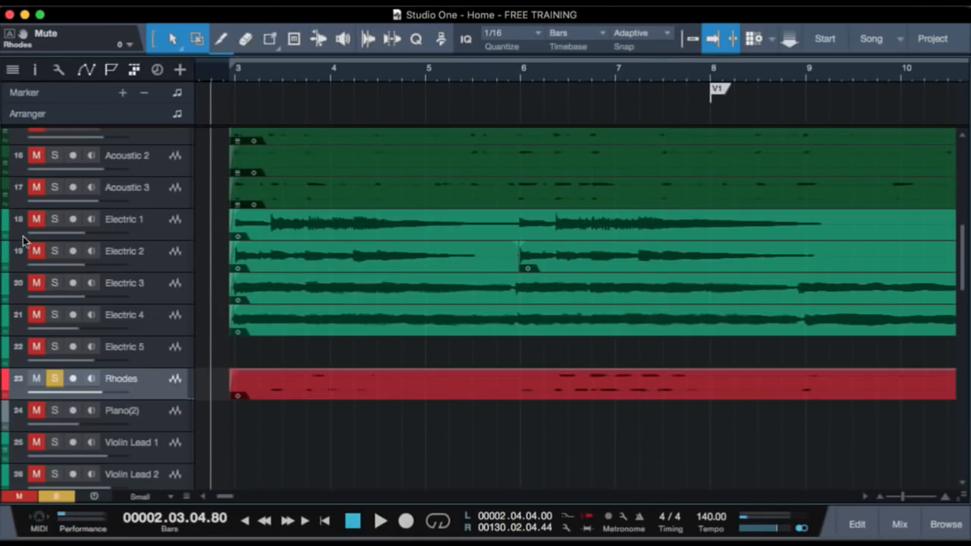
# Solo Electric 1 through Electric 4 alongside Rhodes, and select the Electric 3 track.
pyautogui.click(163, 236)
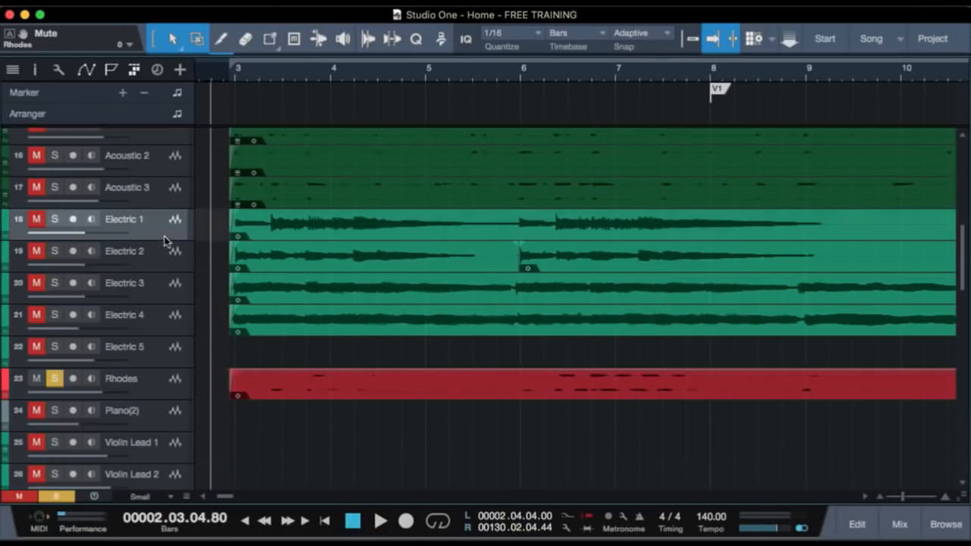
pyautogui.keyDown('shift'); pyautogui.click(160, 317); pyautogui.keyUp('shift')
pyautogui.press('s')
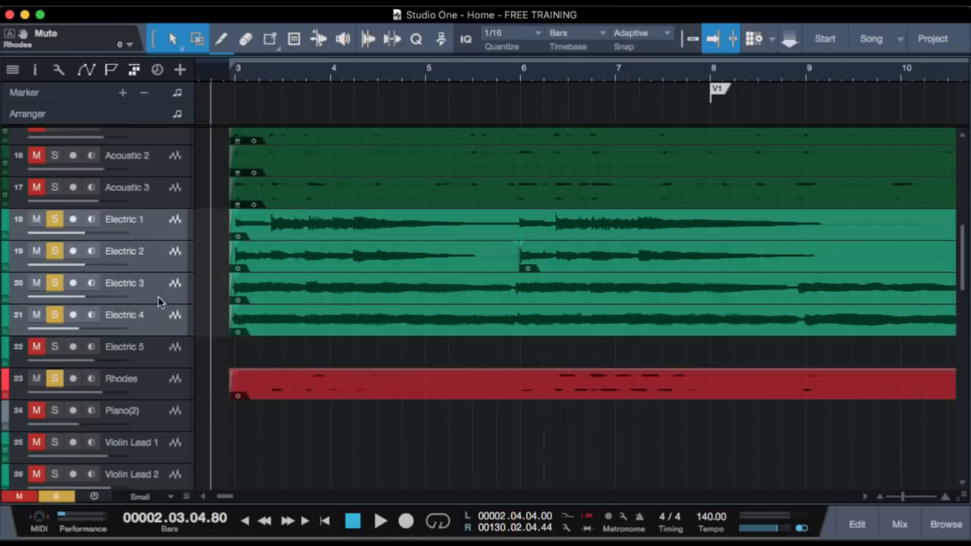
pyautogui.click(159, 301)
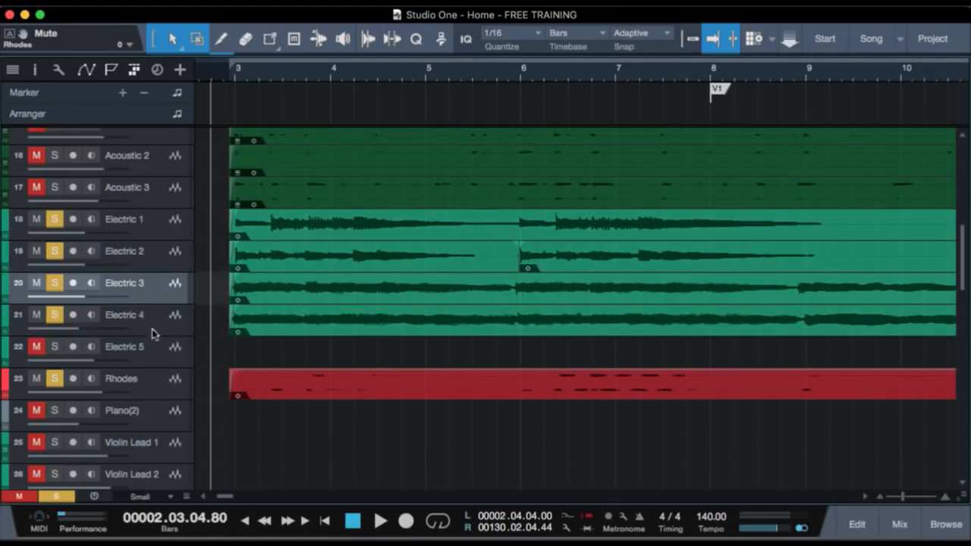
# Play the soloed electrics and Rhodes briefly, clear all solos, and replay the intro with every unmuted track.
pyautogui.press('space')
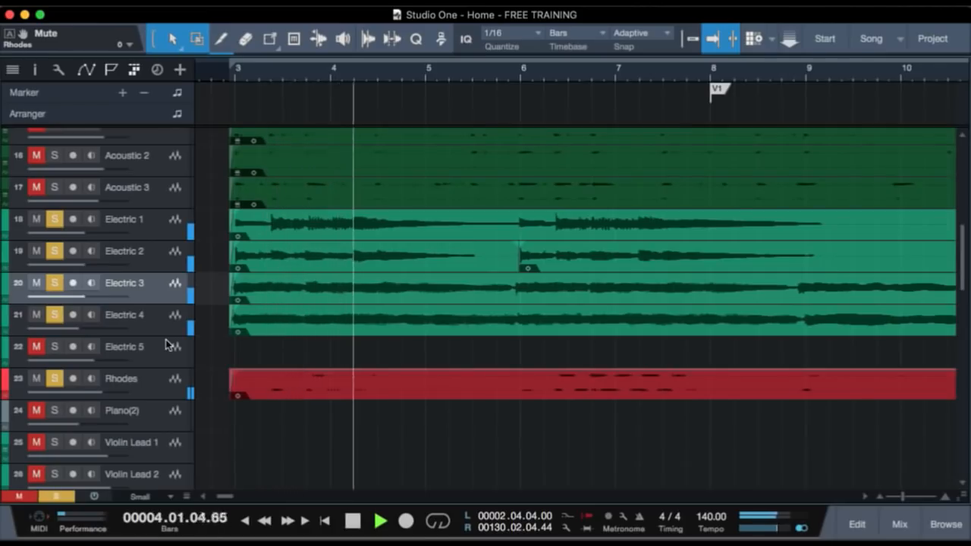
pyautogui.press('space')
pyautogui.hotkey('shift', 's')
pyautogui.press('space')
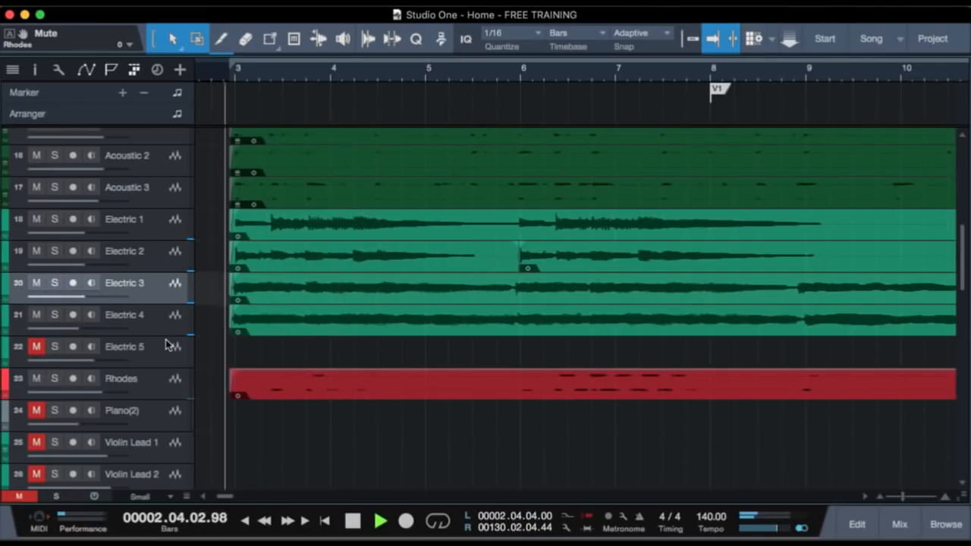
pyautogui.scroll(-7, 241, 341)
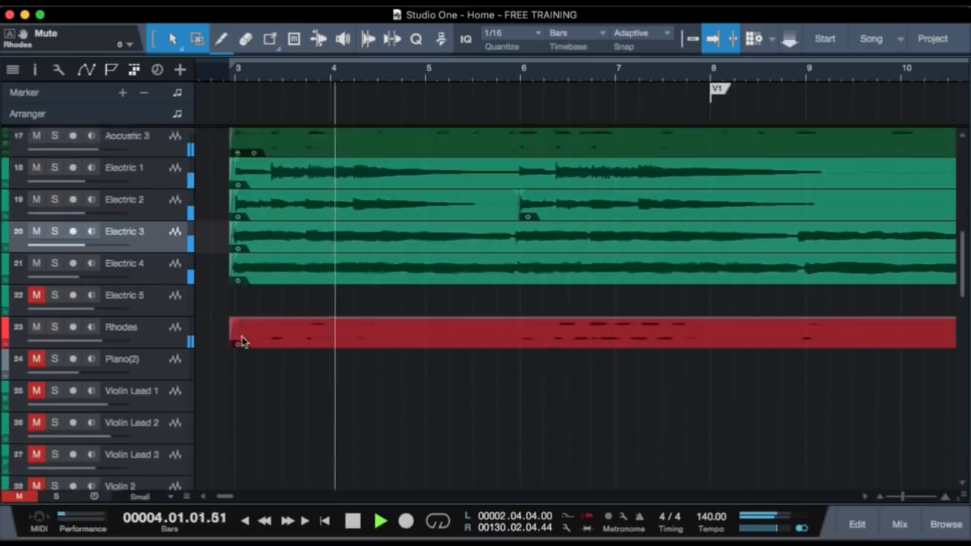
pyautogui.scroll(6, 241, 342)
pyautogui.scroll(2, 241, 341)
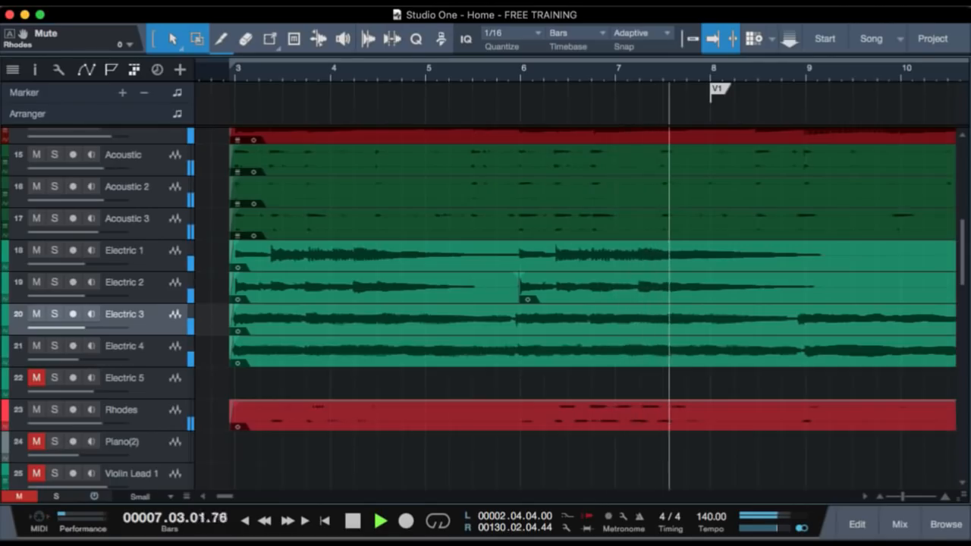
pyautogui.press('space')
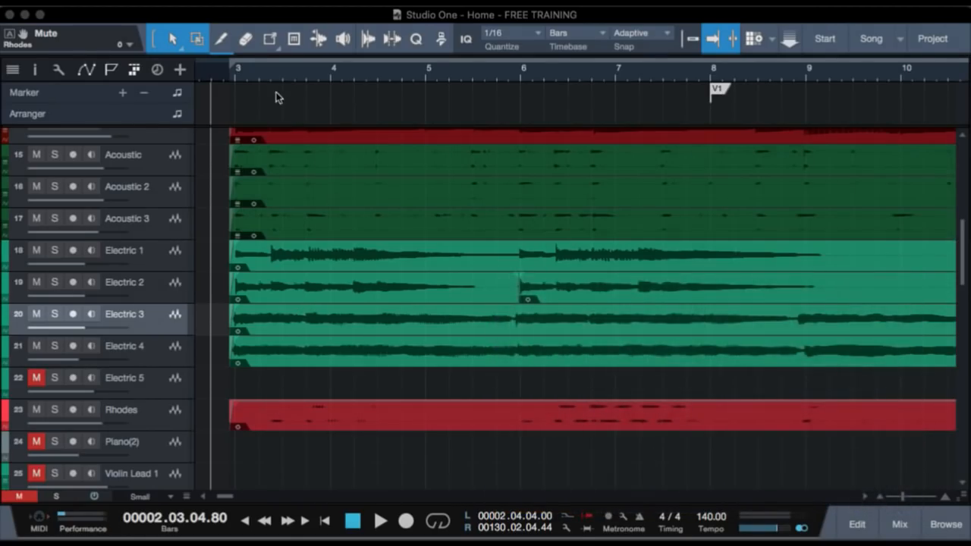
# Try several track heights, settle on a slightly taller Small size, and examine the electric guitar and Rhodes tracks.
pyautogui.hotkey('shift', 'e')
pyautogui.hotkey('shift', 'w')
pyautogui.hotkey('shift', 'w')
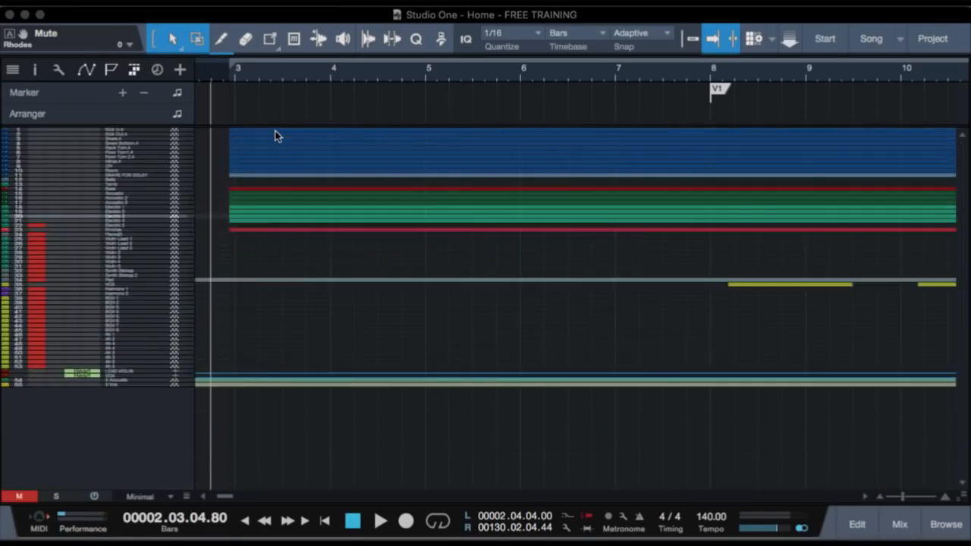
pyautogui.hotkey('shift', 'e')
pyautogui.hotkey('shift', 'e')
pyautogui.hotkey('shift', 'e')
pyautogui.hotkey('shift', 'e')
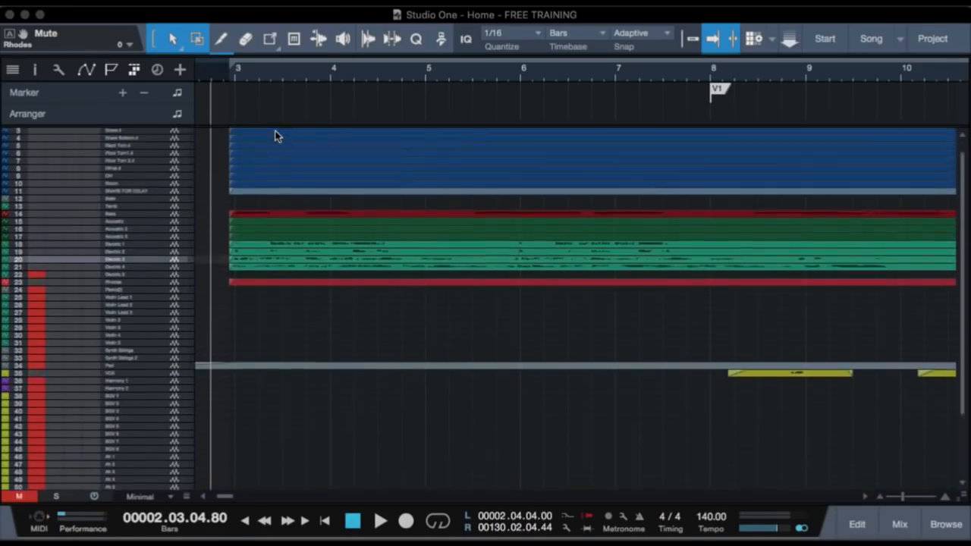
pyautogui.hotkey('shift', 'e')
pyautogui.hotkey('shift', 'e')
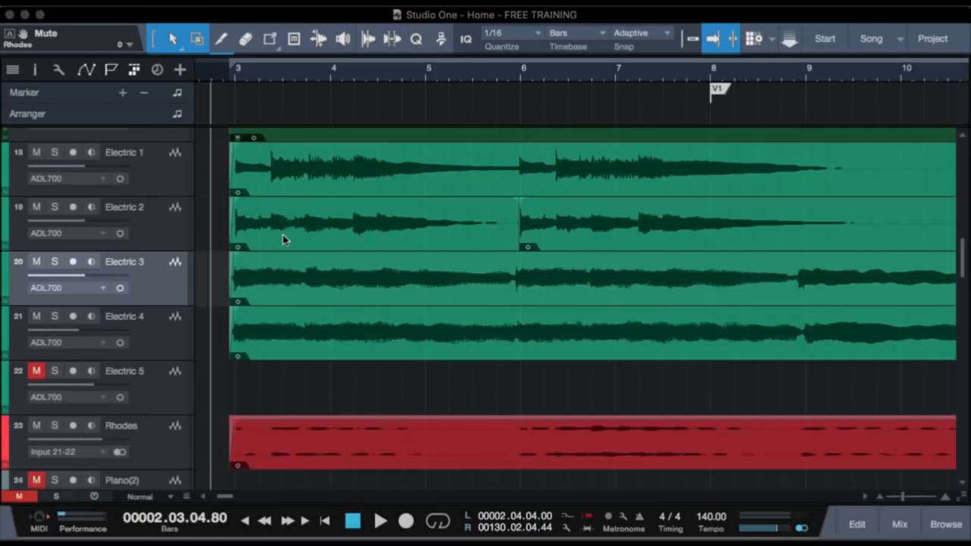
pyautogui.hotkey('shift', 'w')
pyautogui.scroll(3, 282, 239)
pyautogui.scroll(-3, 281, 238)
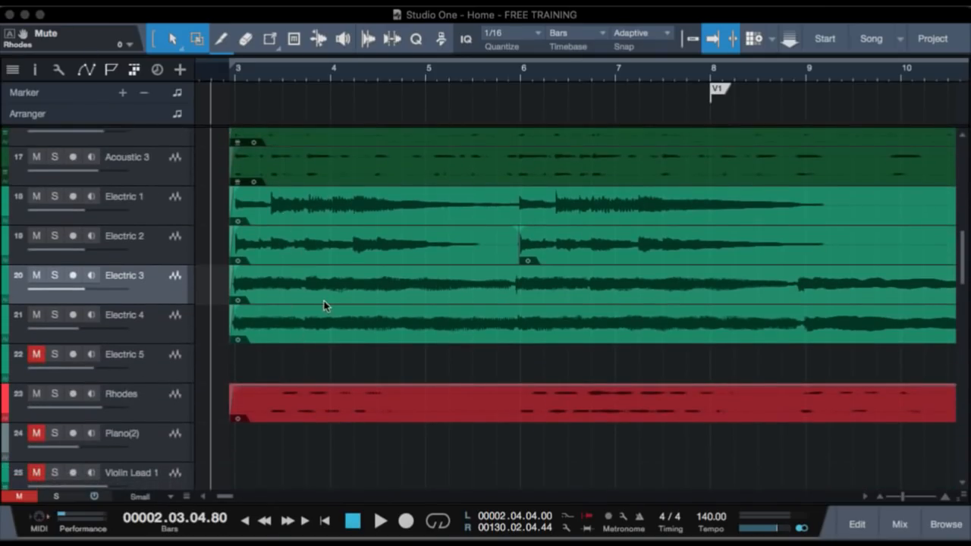
pyautogui.scroll(-3, 324, 306)
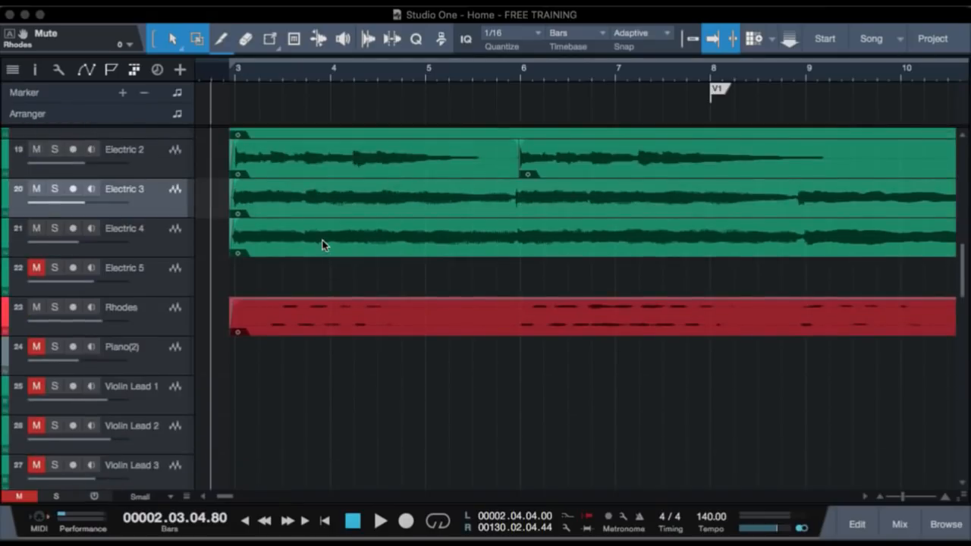
pyautogui.scroll(1, 459, 273)
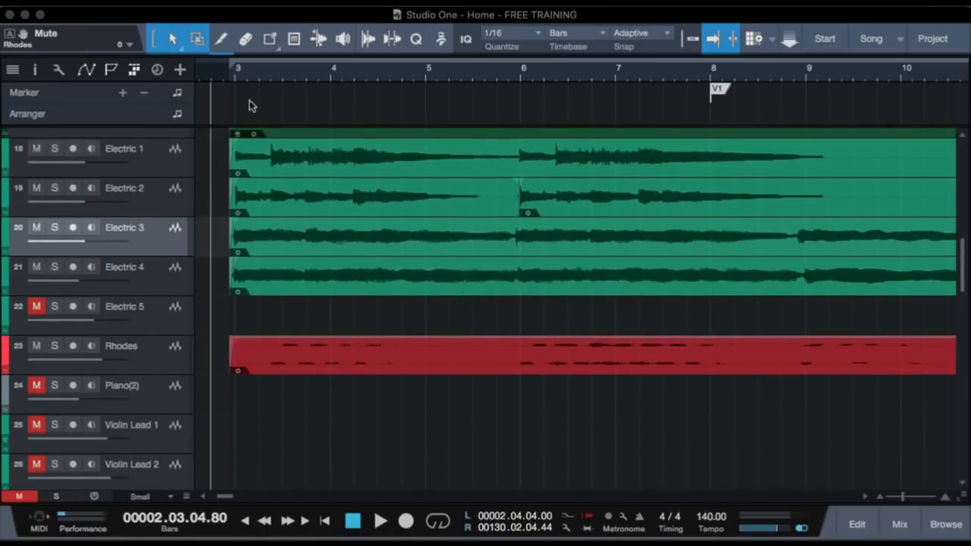
# Replay the intro with all unmuted tracks and look over the bass, acoustic and electric guitar tracks.
pyautogui.press('space')
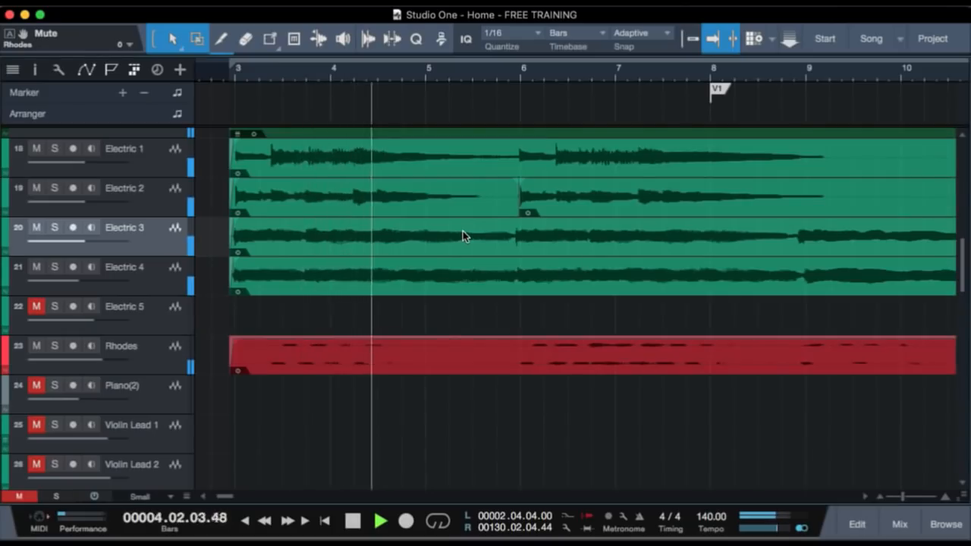
pyautogui.press('space')
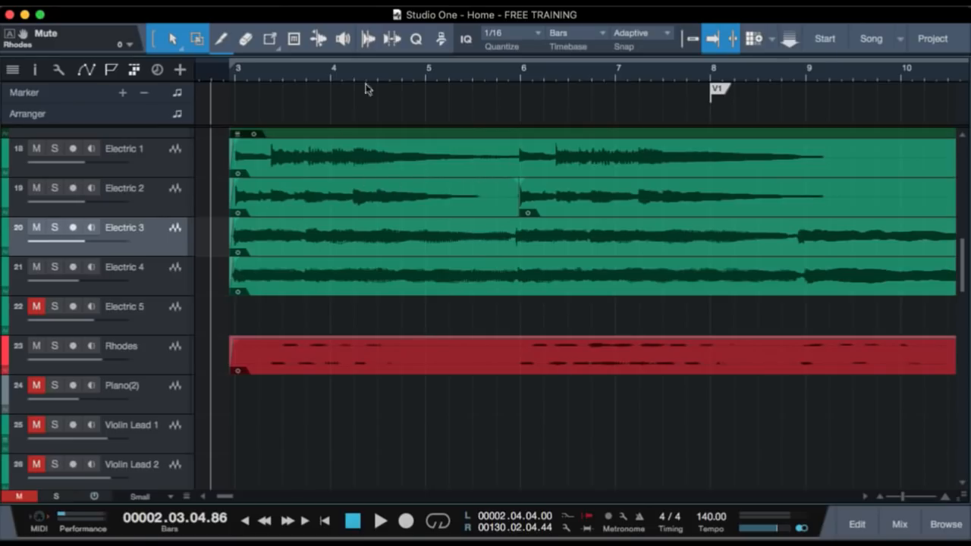
pyautogui.scroll(5, 406, 186)
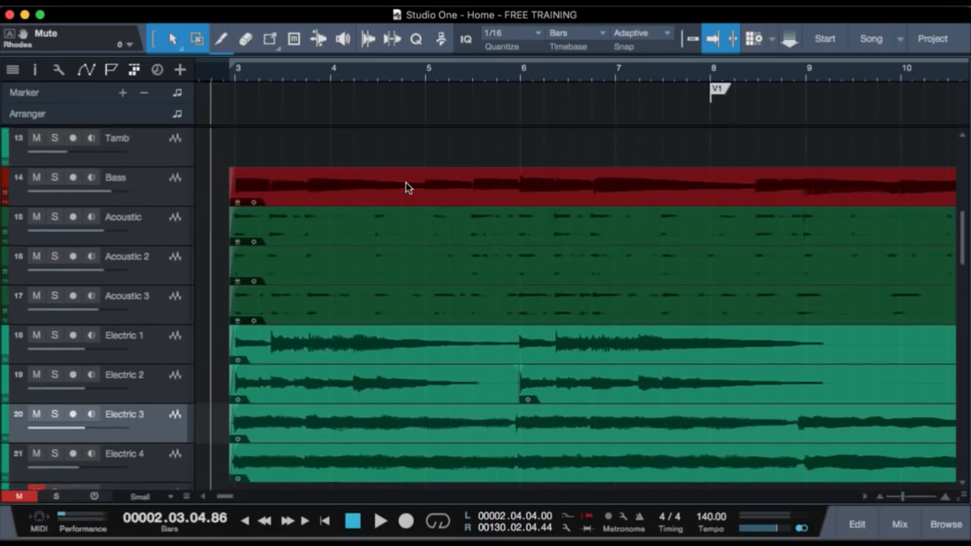
pyautogui.scroll(1, 406, 182)
pyautogui.scroll(-5, 406, 182)
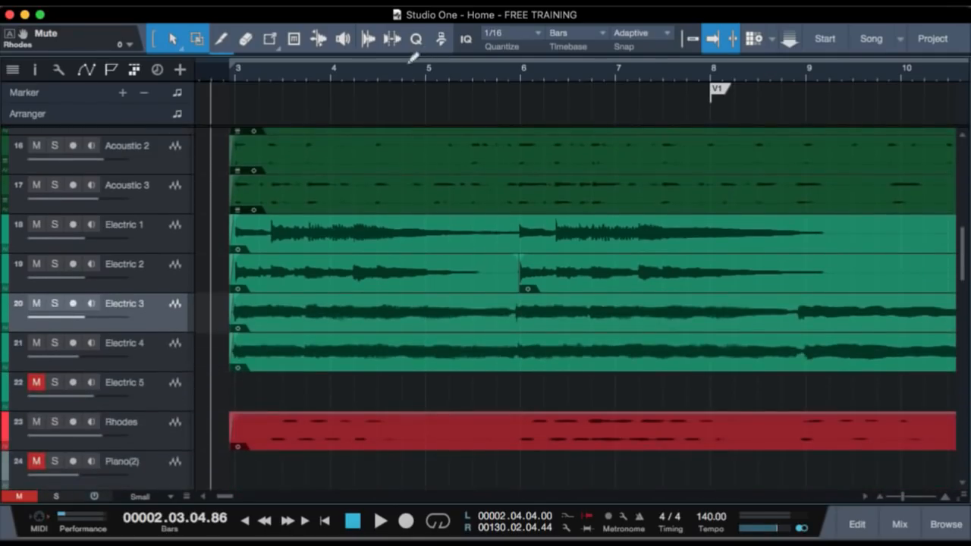
# Select the Electric 3 and Electric 4 tracks and examine their waveforms from the intro up to the CH1 marker.
pyautogui.press('w')
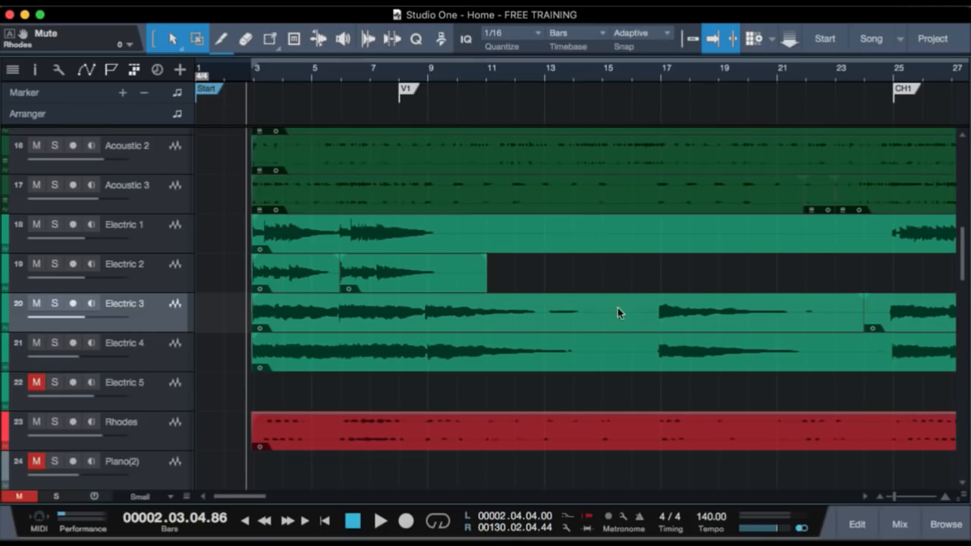
pyautogui.keyDown('shift'); pyautogui.click(177, 348); pyautogui.keyUp('shift')
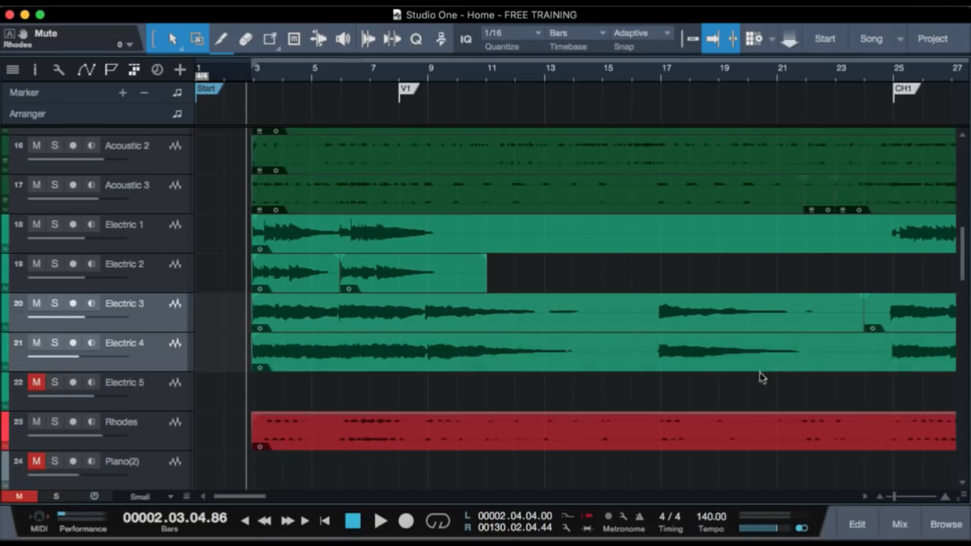
pyautogui.hotkey('shift', 'z')
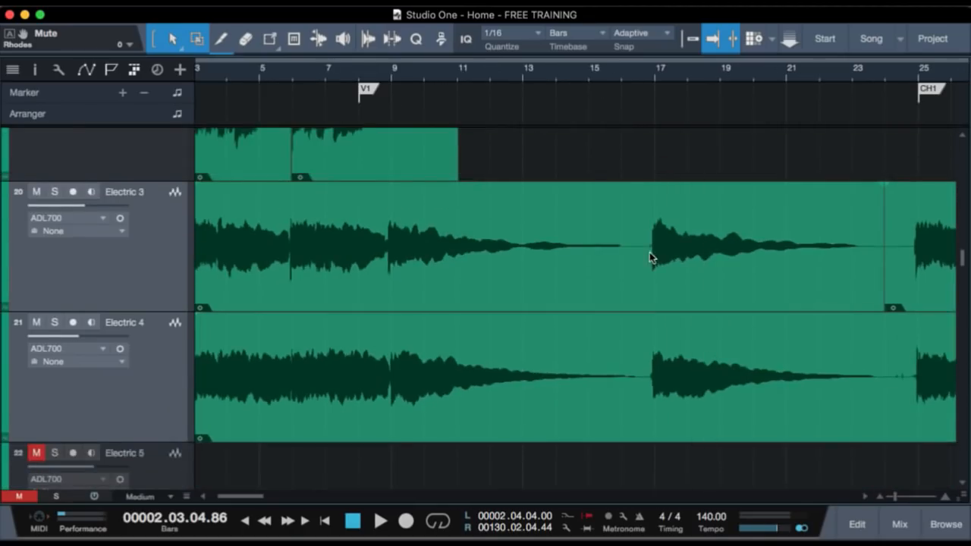
pyautogui.hotkey('shift', 'z')
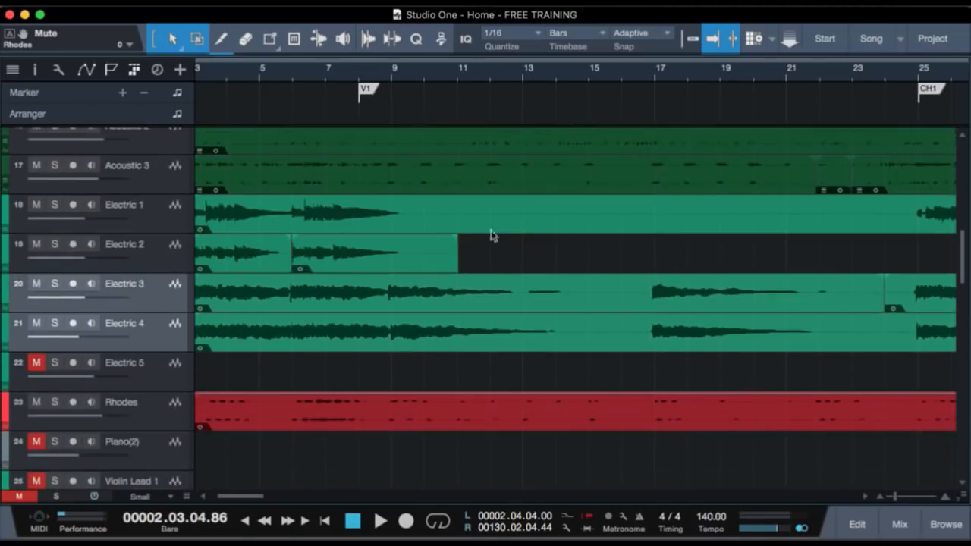
pyautogui.scroll(3, 509, 256)
pyautogui.scroll(-3, 508, 257)
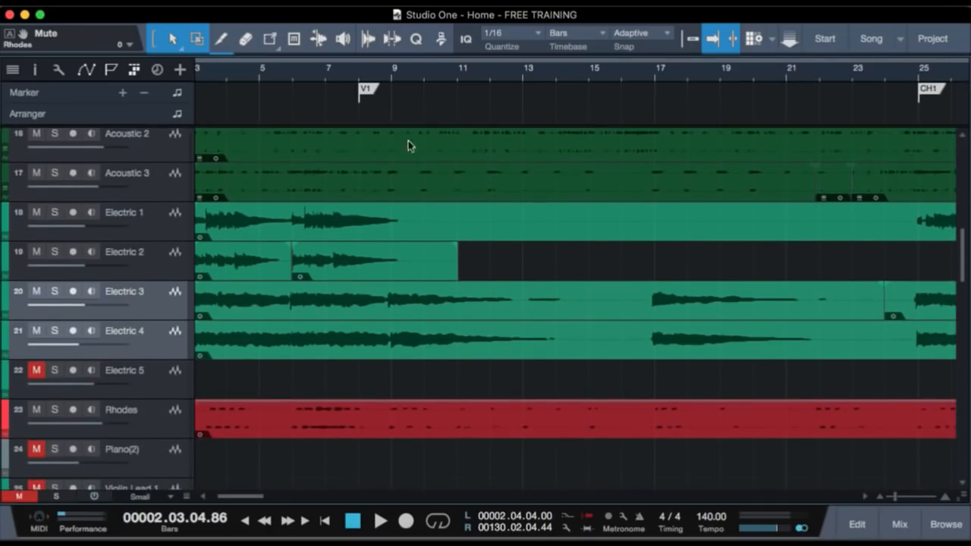
# Play the transition from just before bar 6 into verse one and look down to the Pad and VOX tracks.
pyautogui.click(269, 76)
pyautogui.scroll(-1, 356, 322)
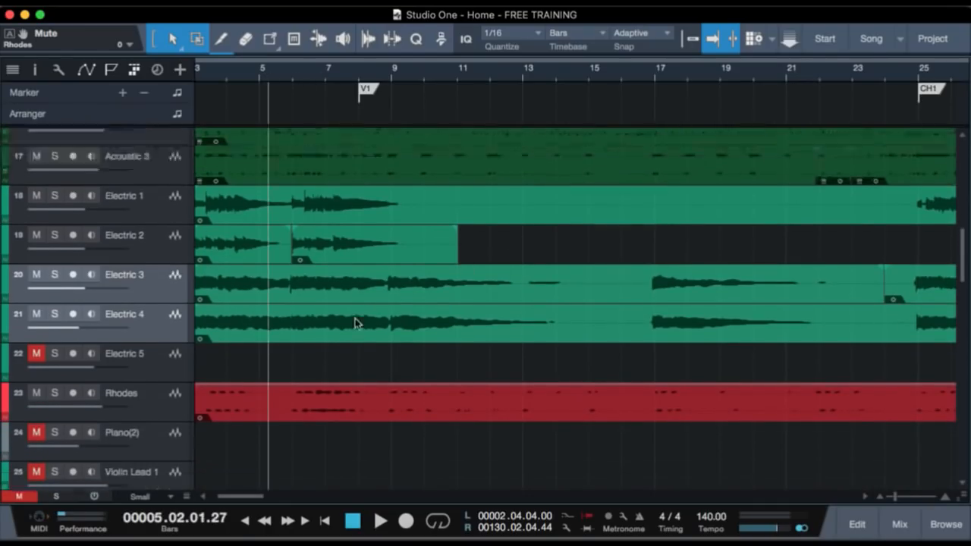
pyautogui.scroll(-5, 355, 322)
pyautogui.scroll(4, 355, 322)
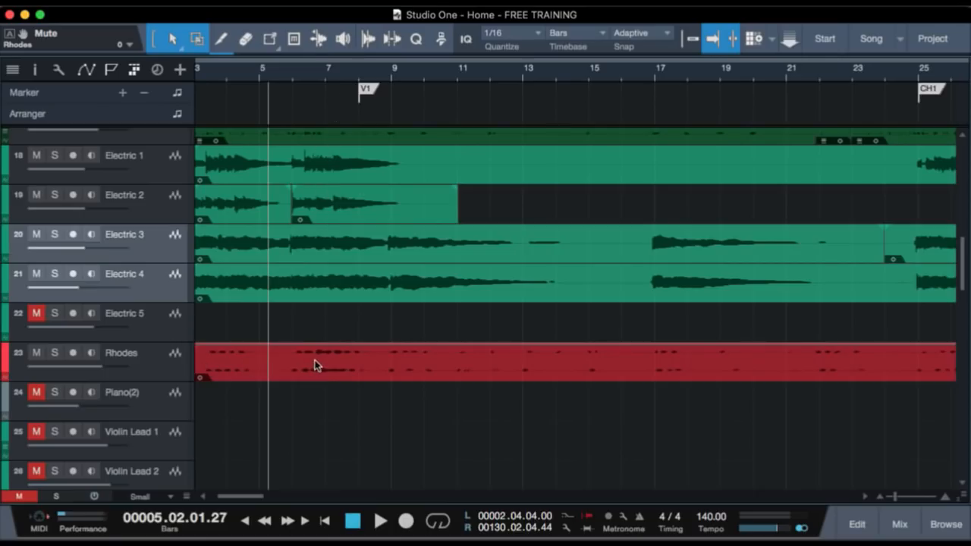
pyautogui.click(285, 78)
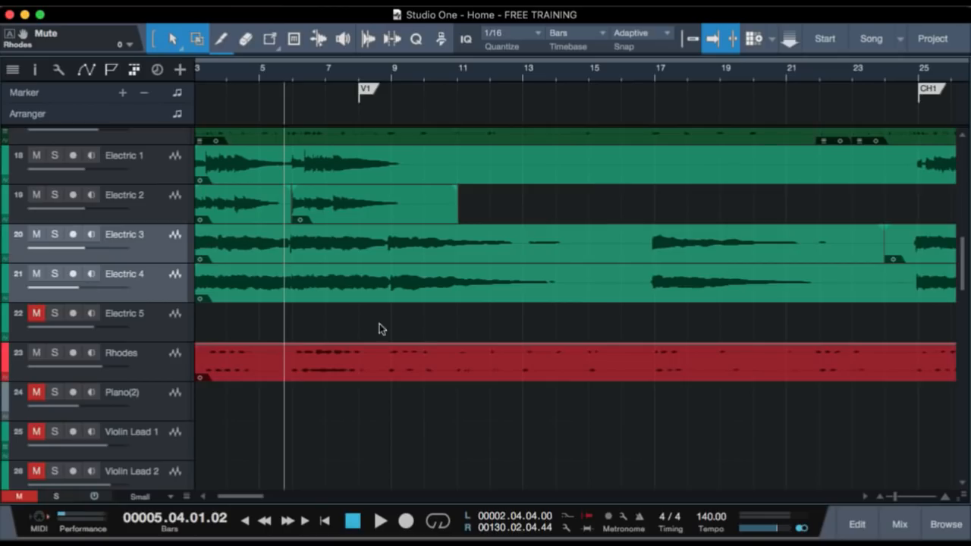
pyautogui.press('space')
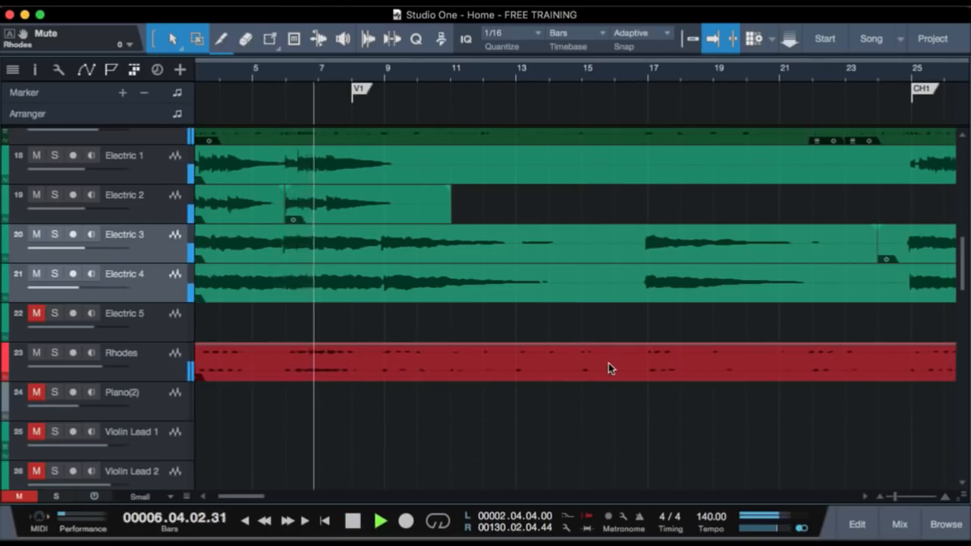
pyautogui.scroll(-10, 524, 393)
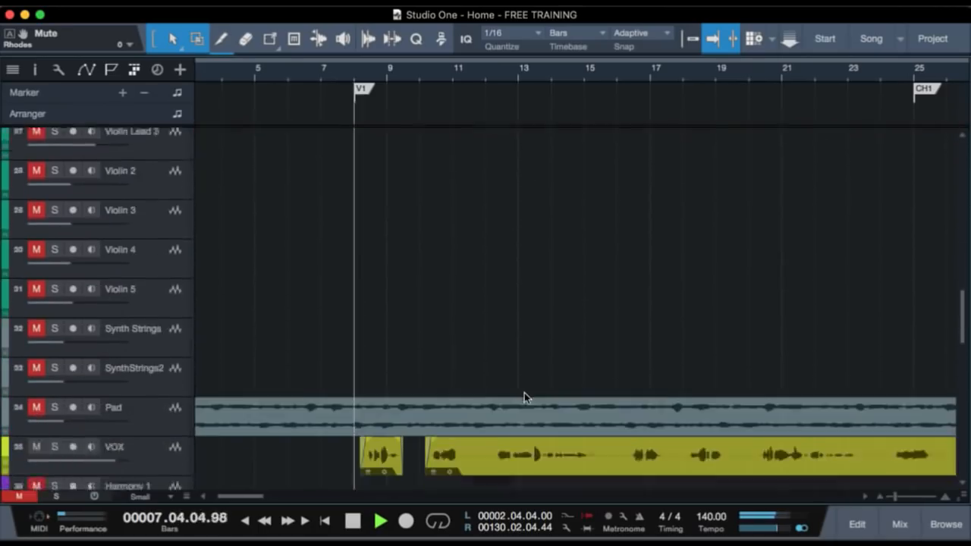
pyautogui.scroll(2, 524, 392)
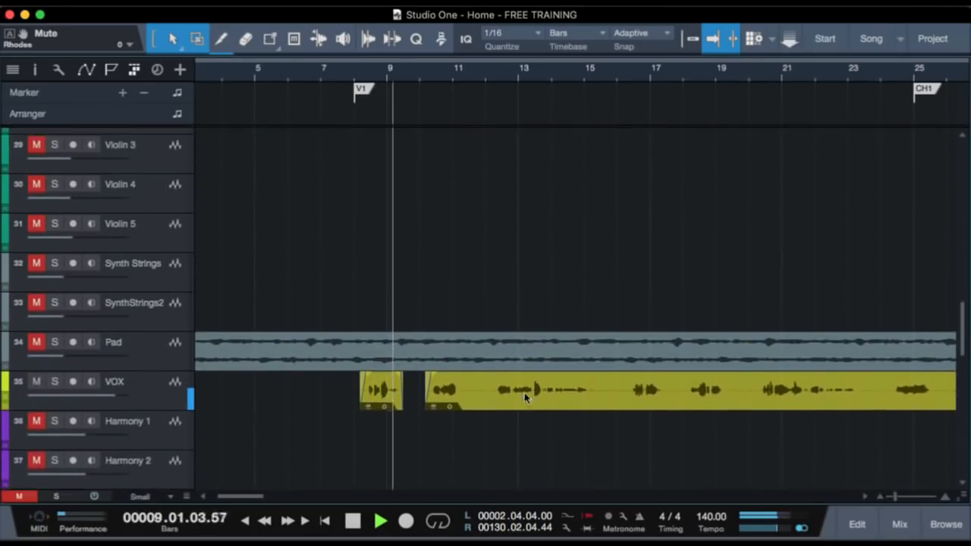
pyautogui.press('space')
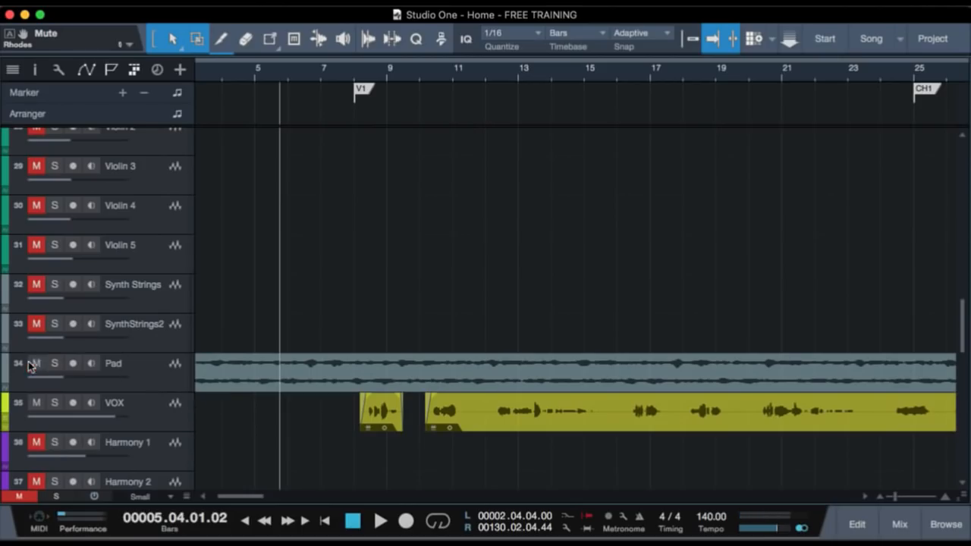
# Unmute the Pad track, select its audio event, and view it around the intro and first verse.
pyautogui.click(36, 363)
pyautogui.click(215, 381)
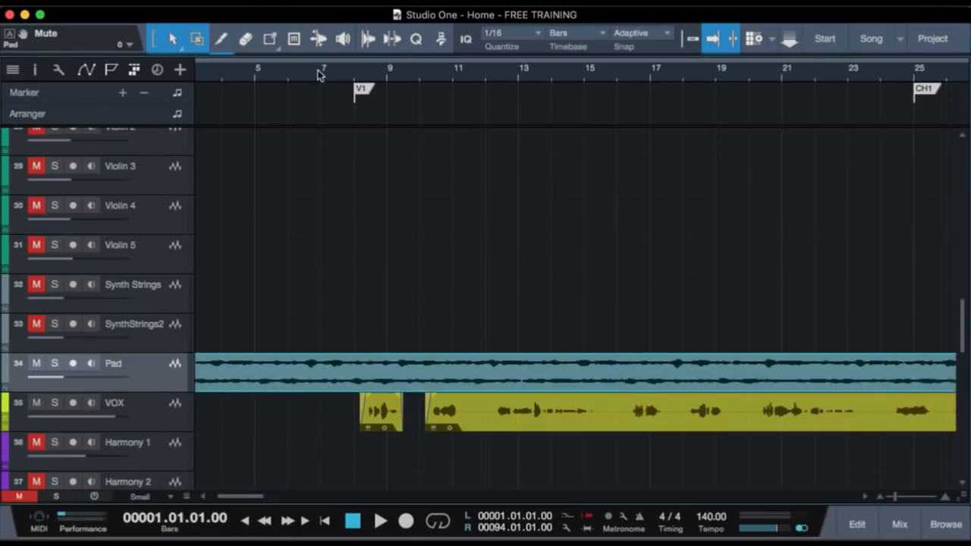
pyautogui.moveTo(319, 74)
pyautogui.mouseDown()
pyautogui.moveTo(319, 33)
pyautogui.moveTo(319, 59)
pyautogui.mouseUp()
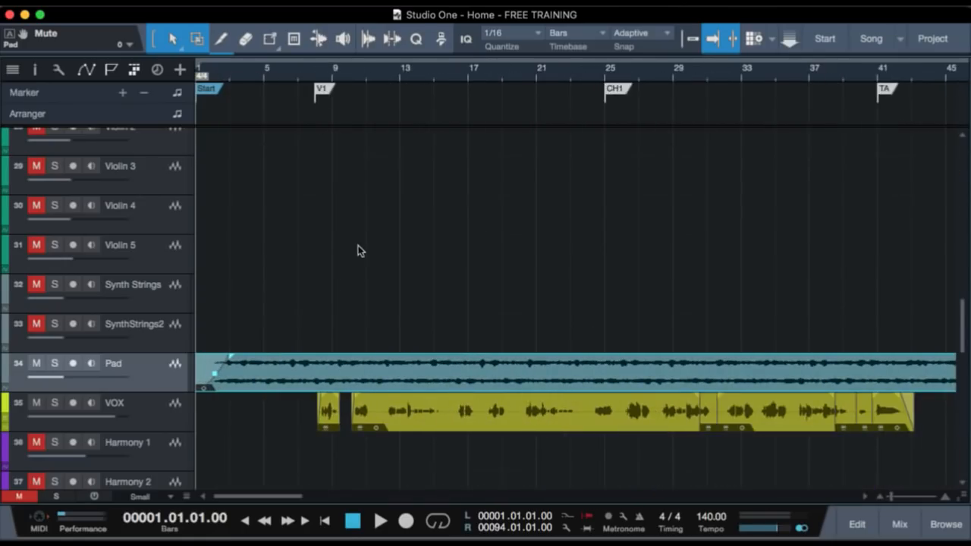
pyautogui.moveTo(228, 73); pyautogui.dragTo(182, 287)
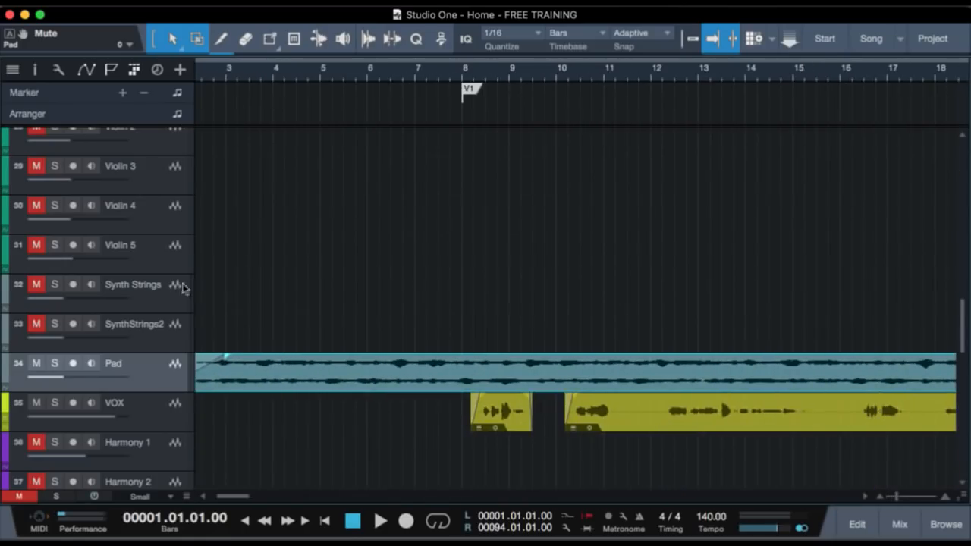
# Solo Pad, play it briefly from just before bar 5, and clear its solo.
pyautogui.click(317, 73)
pyautogui.press('s')
pyautogui.press('space')
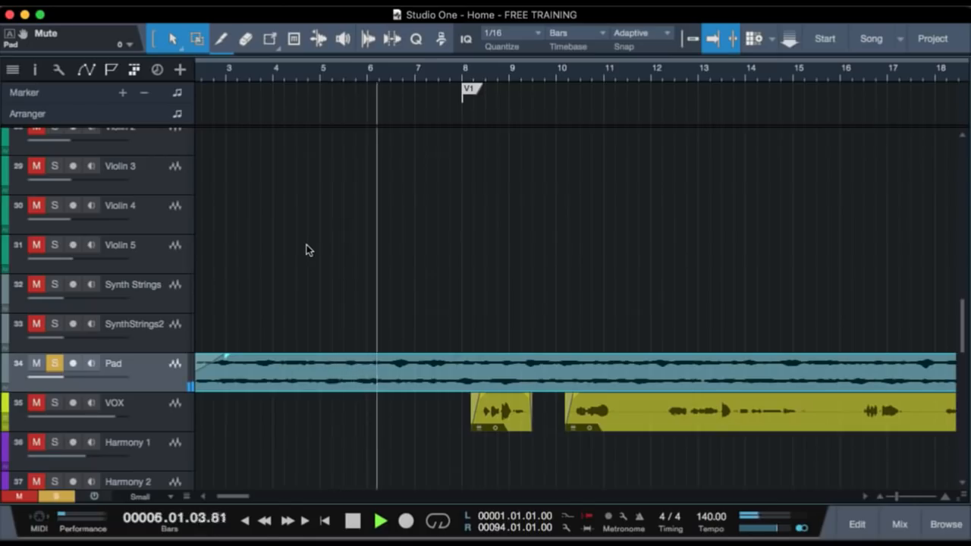
pyautogui.press('space')
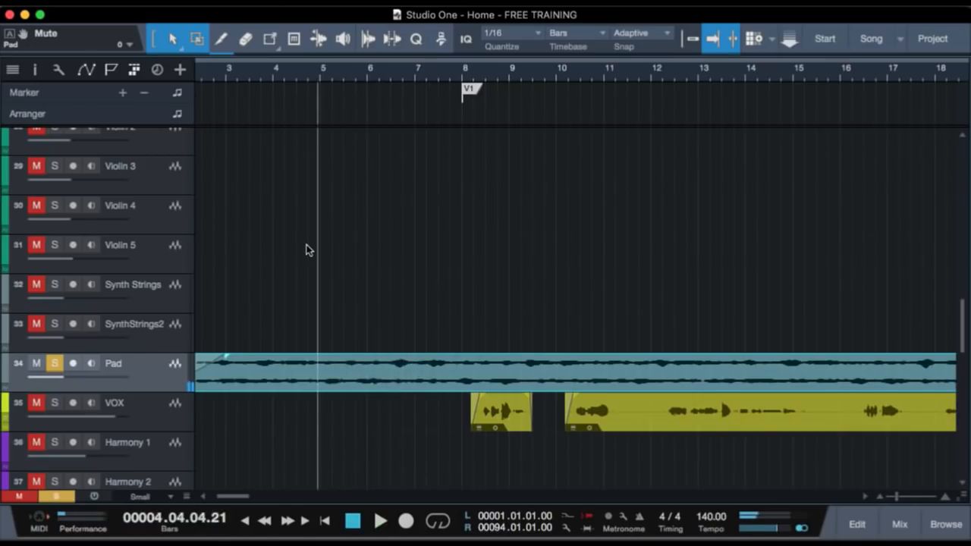
pyautogui.press('s')
# Play the song's opening from just before bar 2 and place the playhead just ahead of the V1 marker.
pyautogui.press('Home')
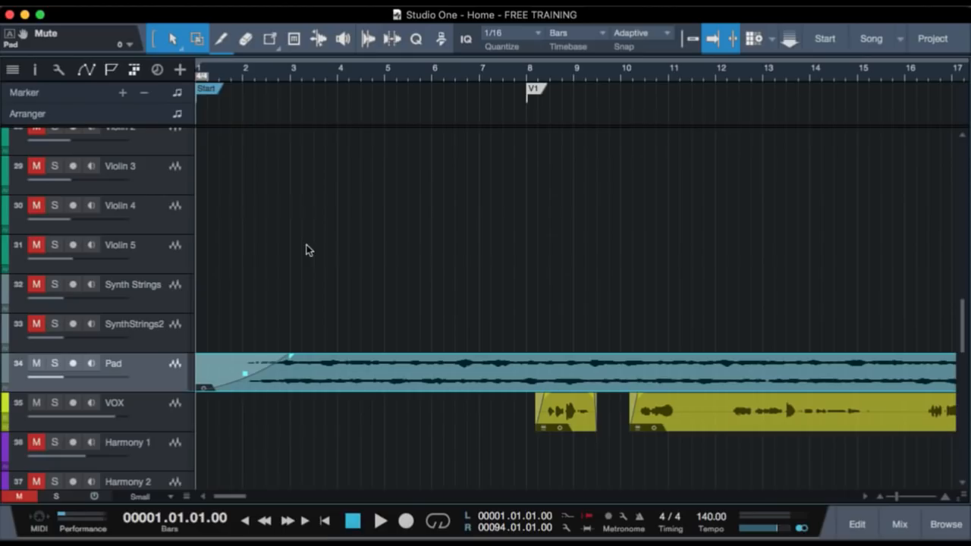
pyautogui.click(236, 79)
pyautogui.press('space')
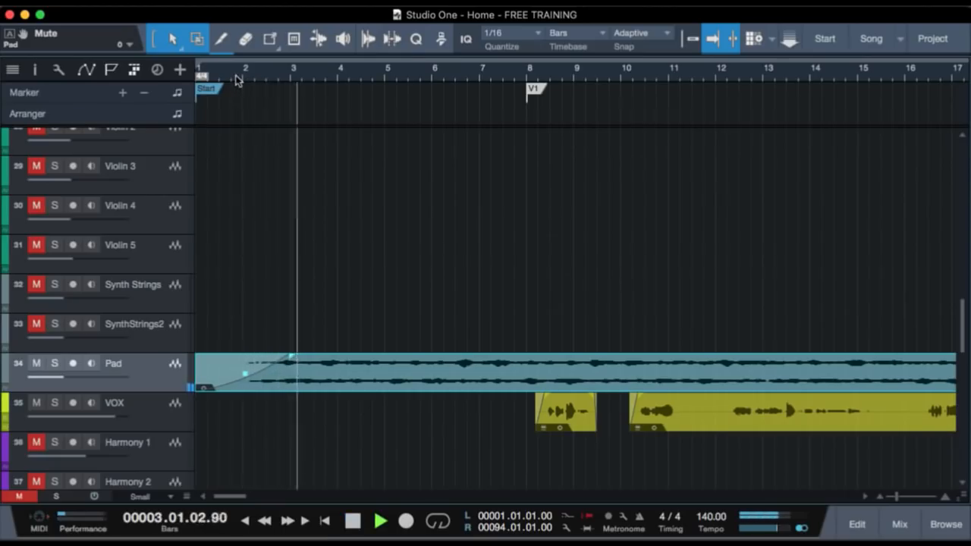
pyautogui.press('space')
pyautogui.click(521, 70)
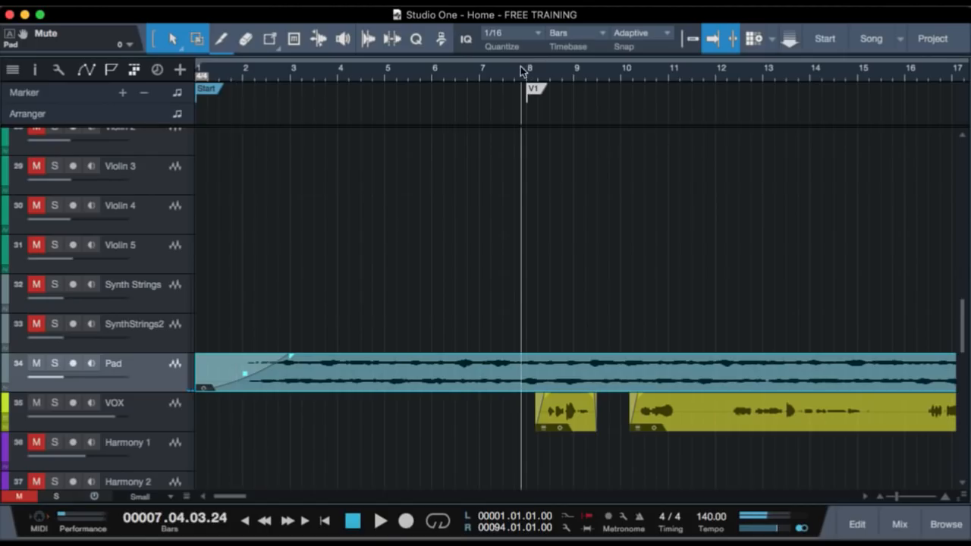
# Play verse one from just before the V1 marker and look up from the Pad and VOX tracks to the drums.
pyautogui.click(530, 70)
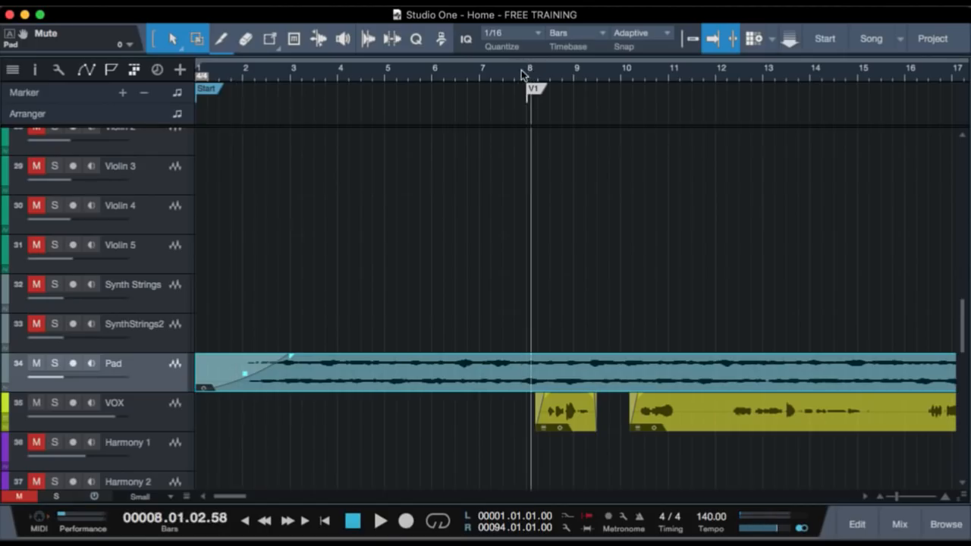
pyautogui.click(522, 71)
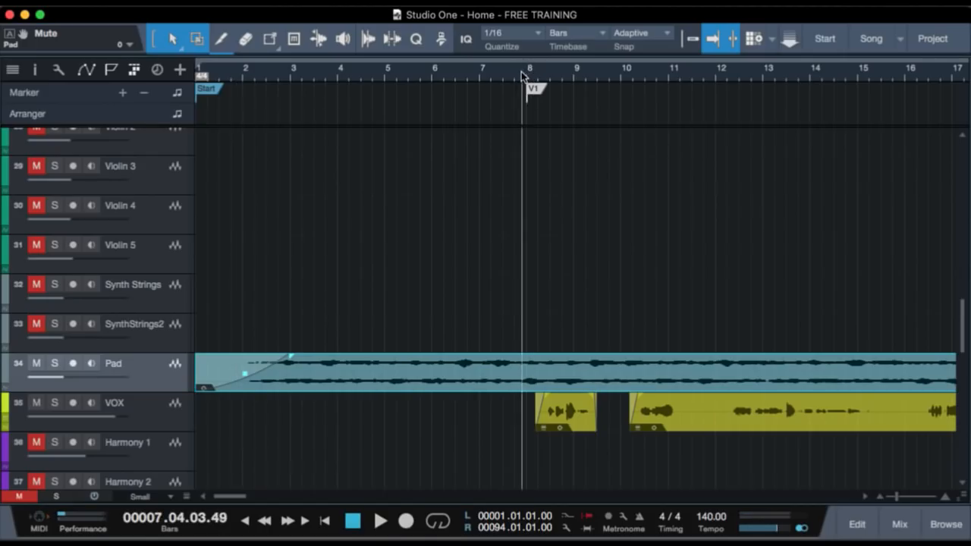
pyautogui.press('space')
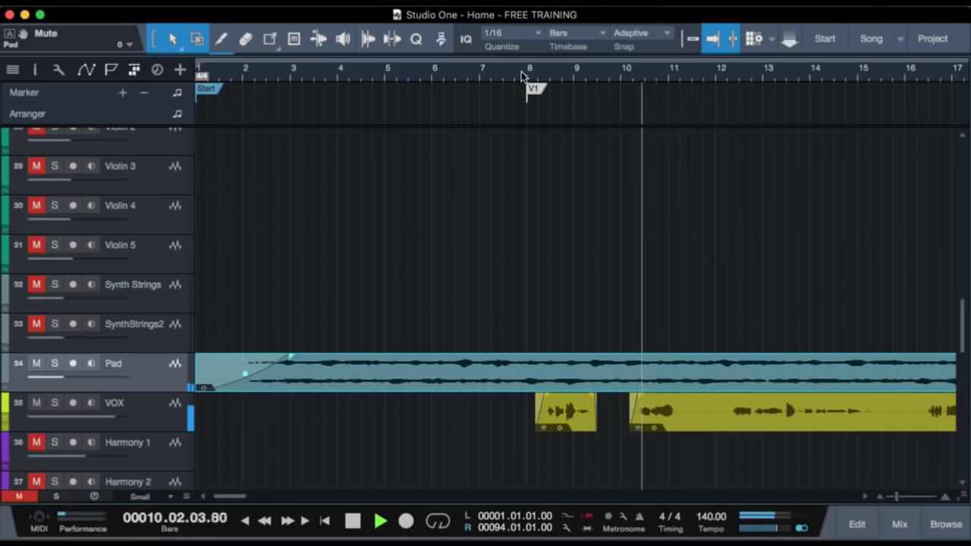
pyautogui.scroll(8, 678, 244)
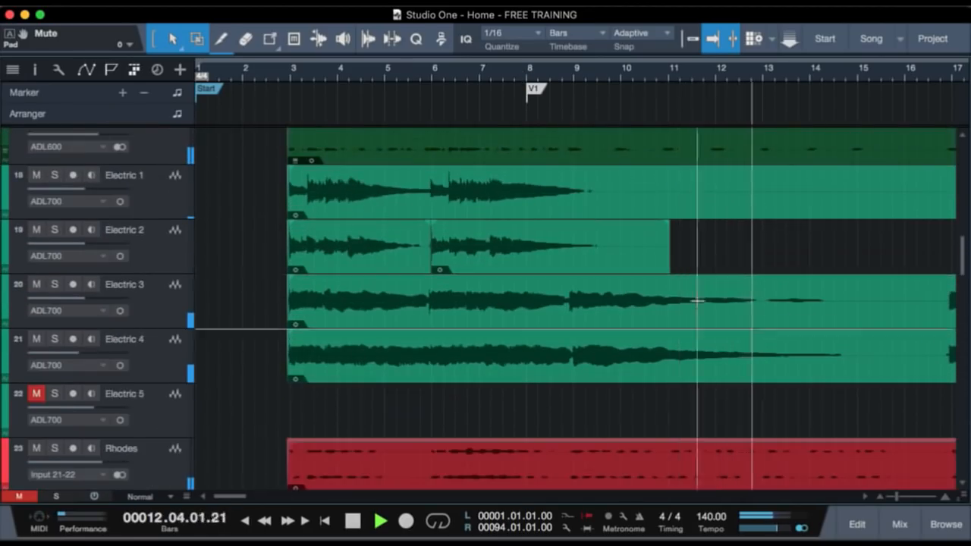
pyautogui.scroll(3, 697, 310)
pyautogui.scroll(-3, 698, 305)
pyautogui.scroll(5, 698, 305)
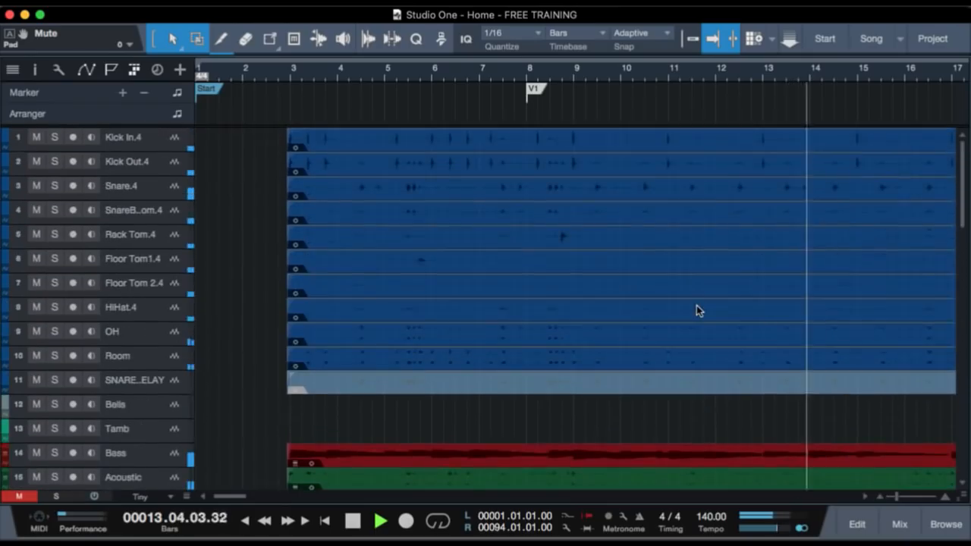
# Follow the verse playback toward the CH1 marker across the drum, guitar and Rhodes tracks with enlarged waveforms, and stop it.
pyautogui.hscroll(4, 696, 304)
pyautogui.hscroll(4, 696, 305)
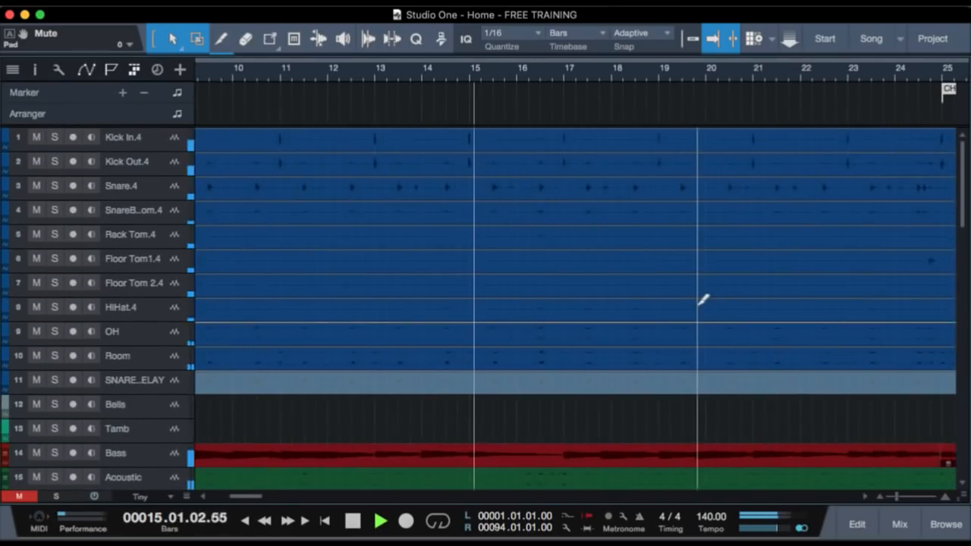
pyautogui.scroll(-2, 698, 305)
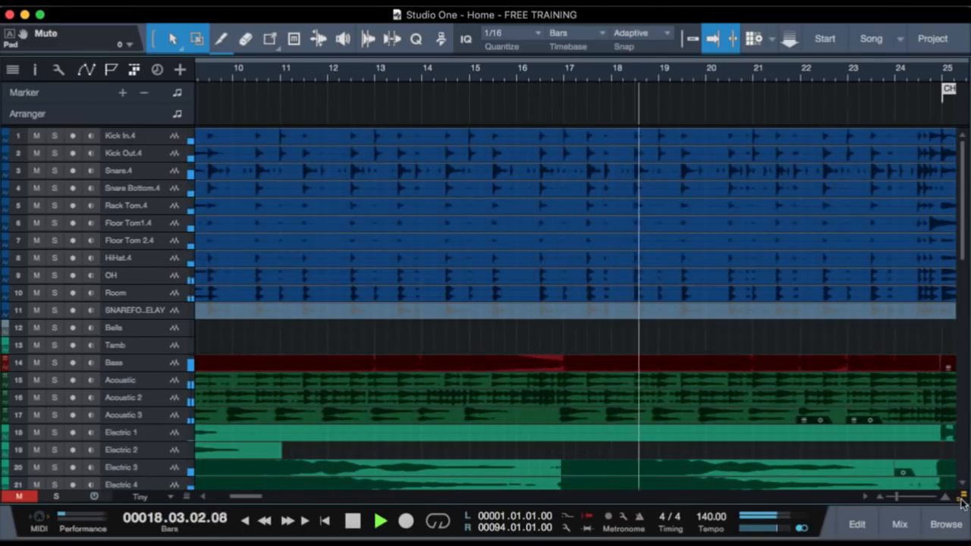
pyautogui.scroll(-5, 767, 389)
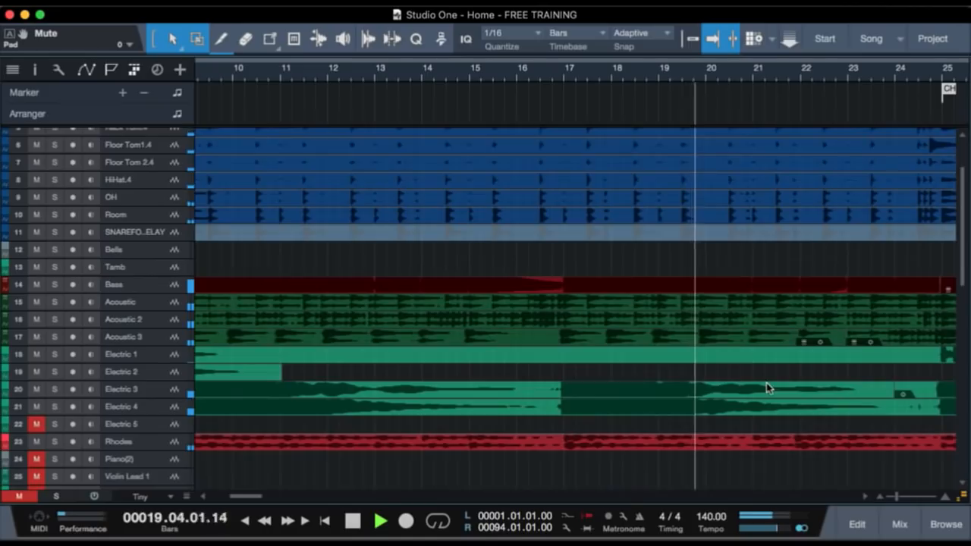
pyautogui.hscroll(8, 766, 382)
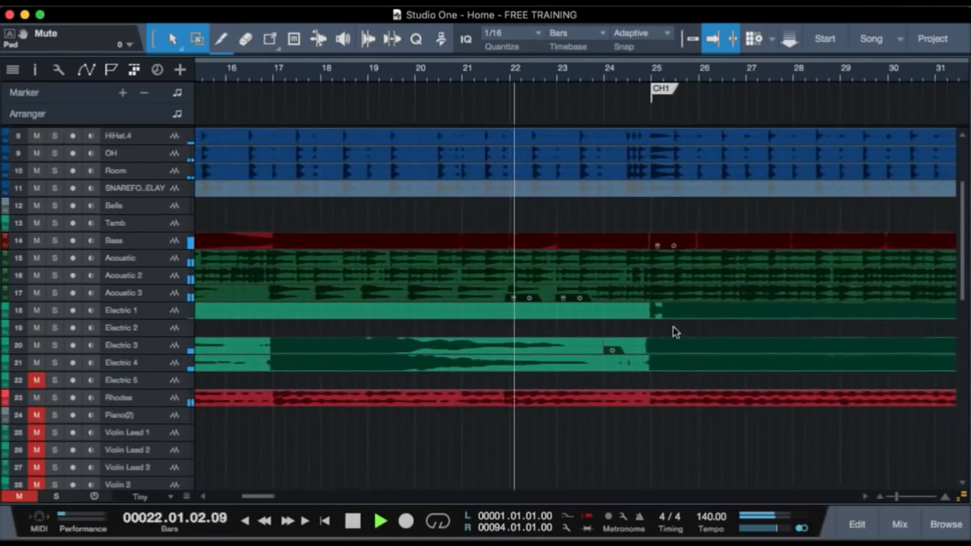
pyautogui.hscroll(3, 661, 337)
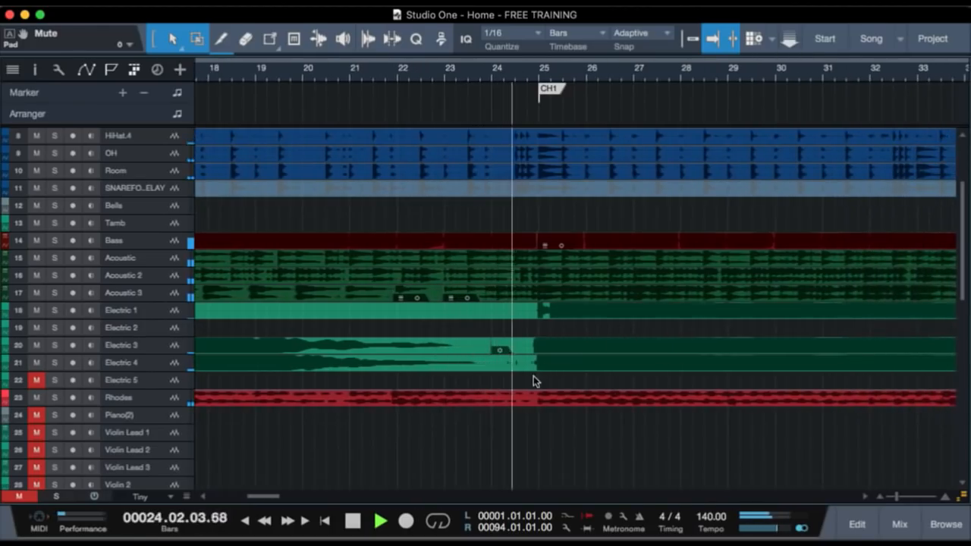
pyautogui.press('space')
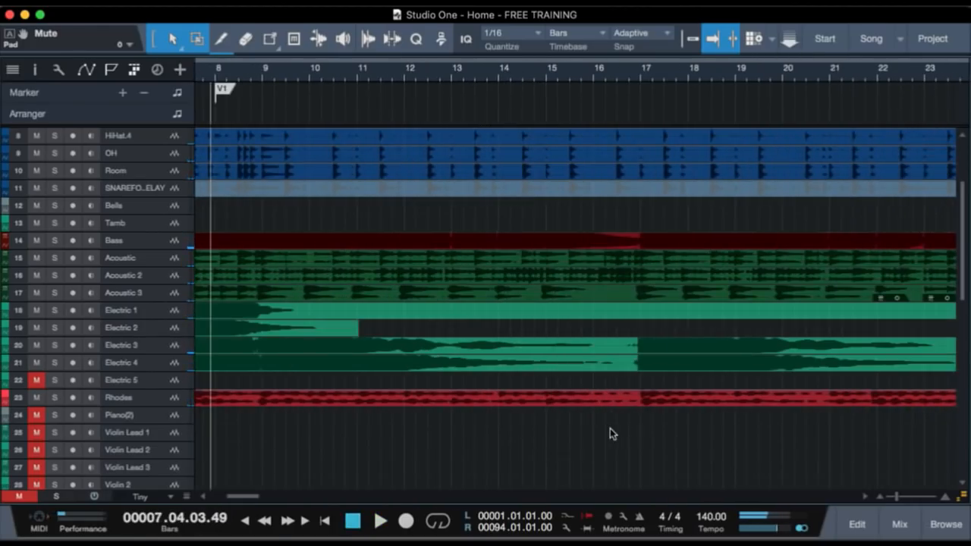
# Examine how the drum, bass, guitar and Rhodes parts are layered from the intro through verse one to CH1.
pyautogui.hscroll(10, 522, 401)
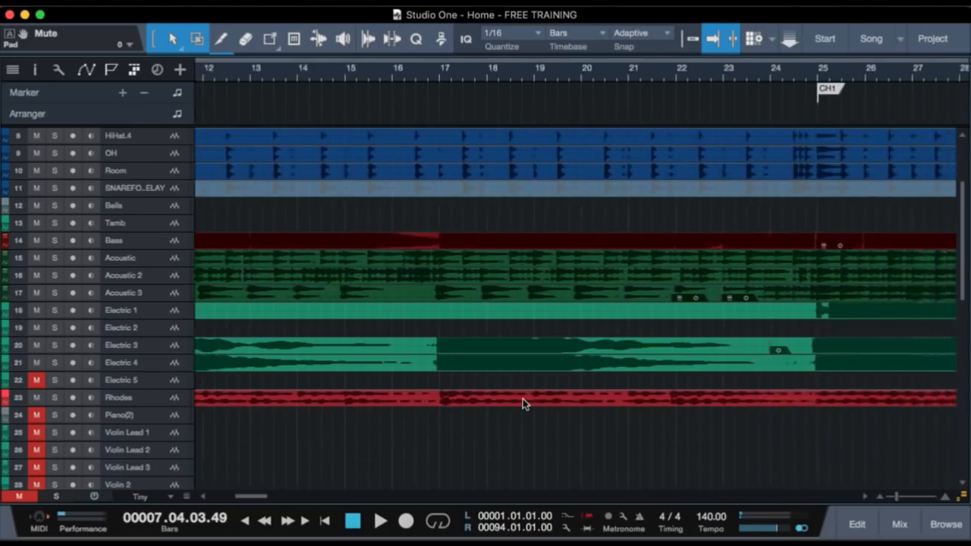
pyautogui.hscroll(-13, 523, 401)
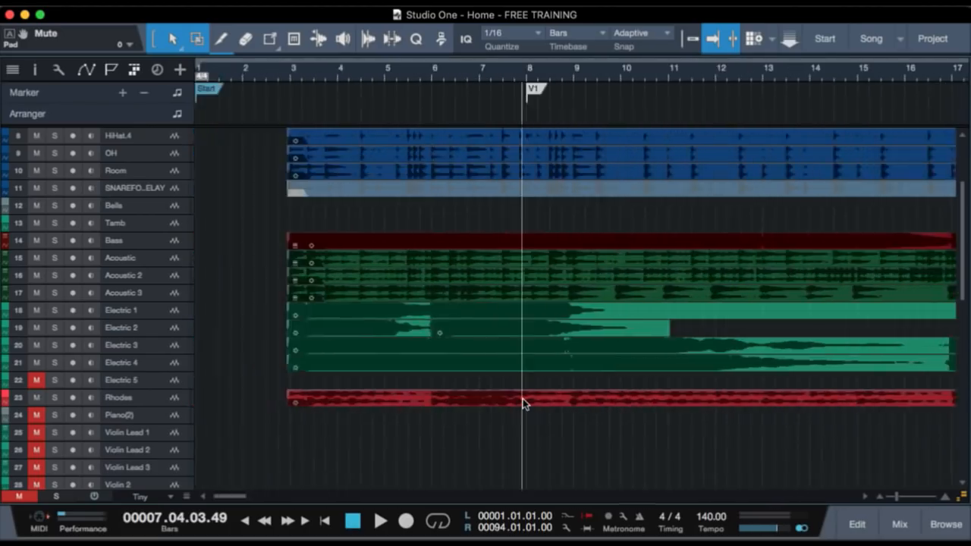
pyautogui.hscroll(1, 523, 402)
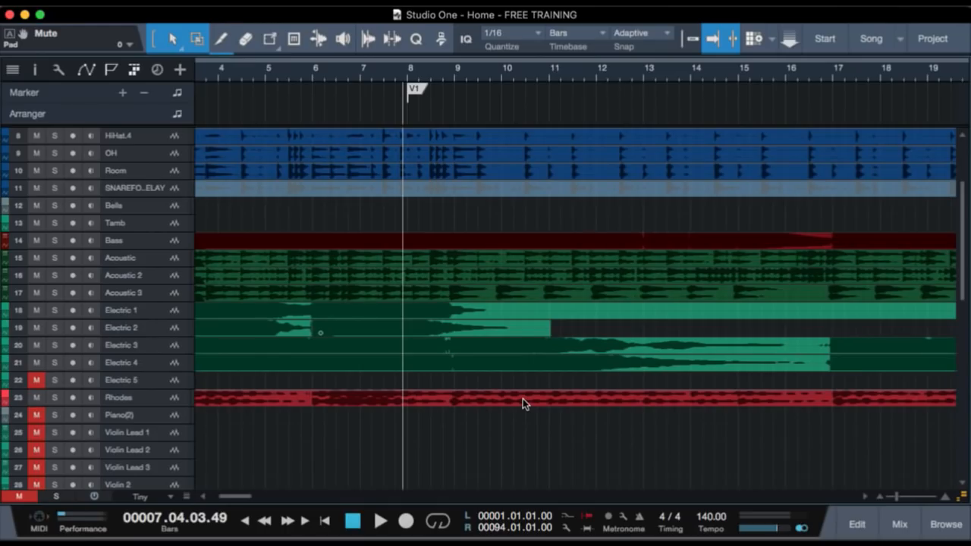
pyautogui.scroll(-5, 523, 401)
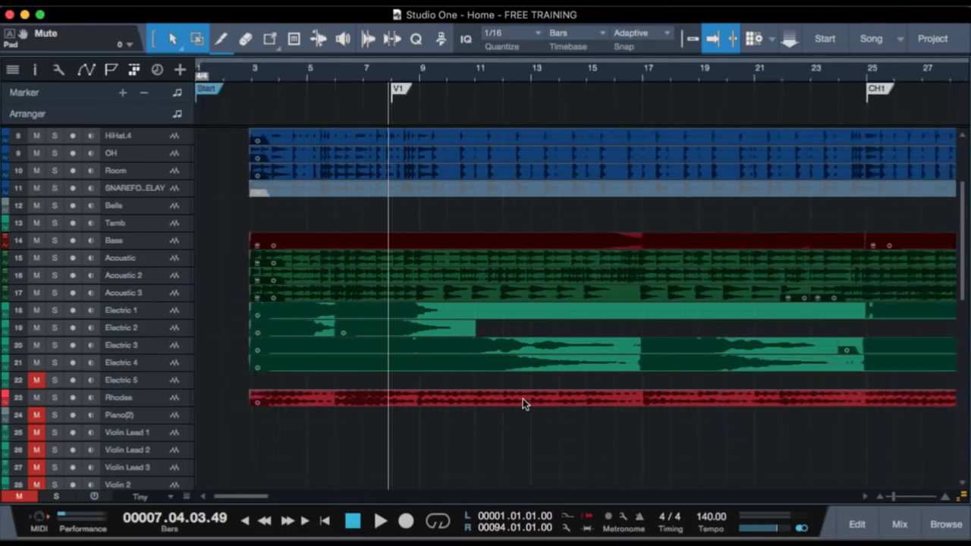
pyautogui.scroll(4, 523, 401)
pyautogui.scroll(2, 522, 399)
pyautogui.scroll(-3, 522, 398)
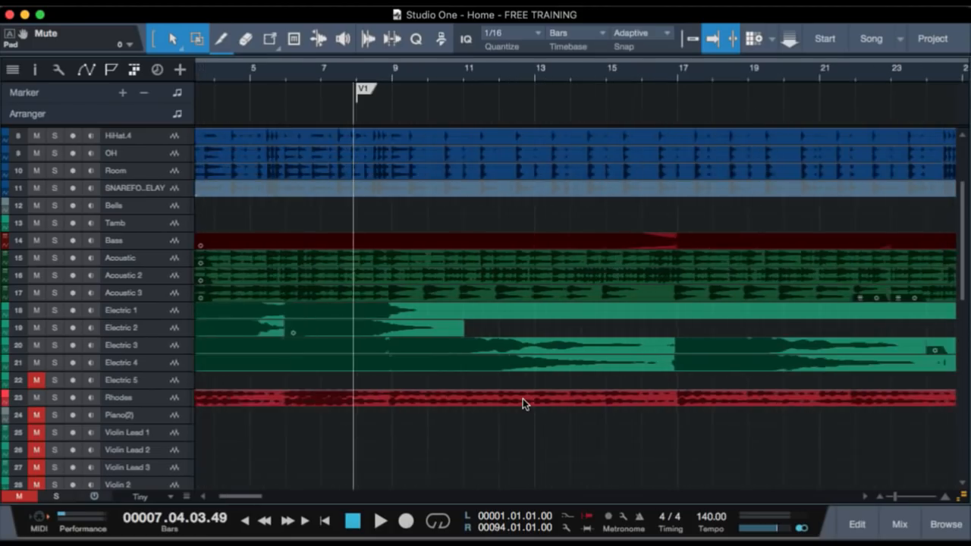
# Show Electric 1 to 4 and Rhodes at Normal track height, with the timeline spanning verse one through V2.
pyautogui.scroll(3, 523, 399)
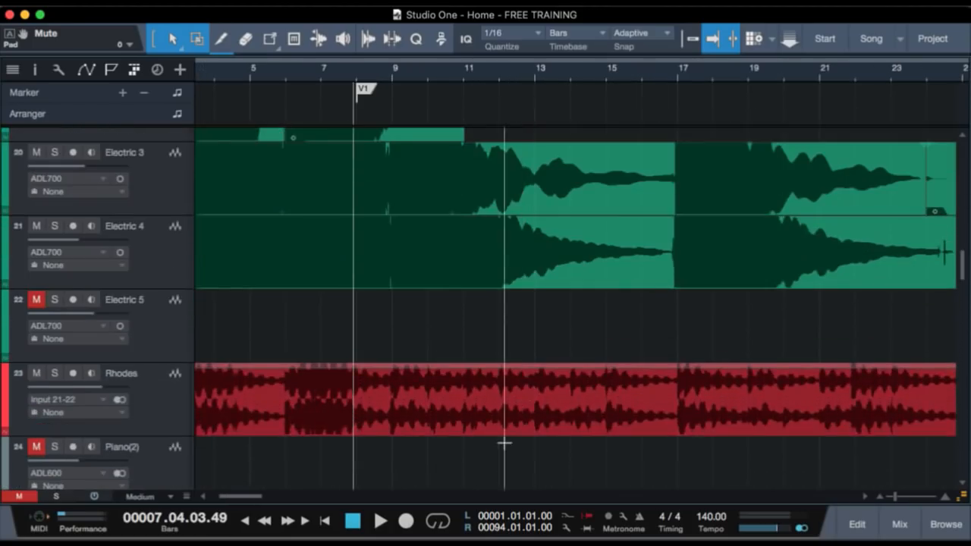
pyautogui.scroll(-2, 502, 440)
pyautogui.scroll(1, 503, 440)
pyautogui.scroll(-5, 504, 443)
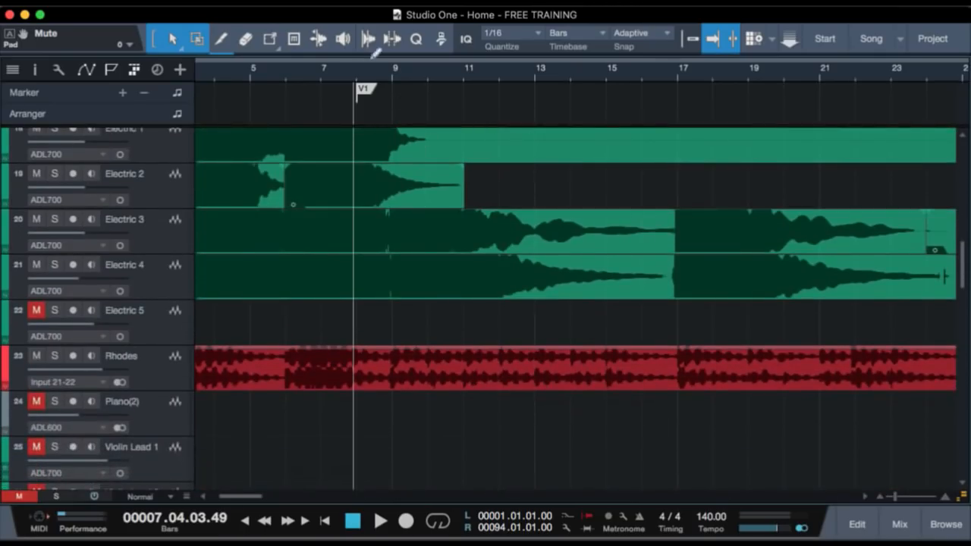
pyautogui.press('w')
pyautogui.press('w')
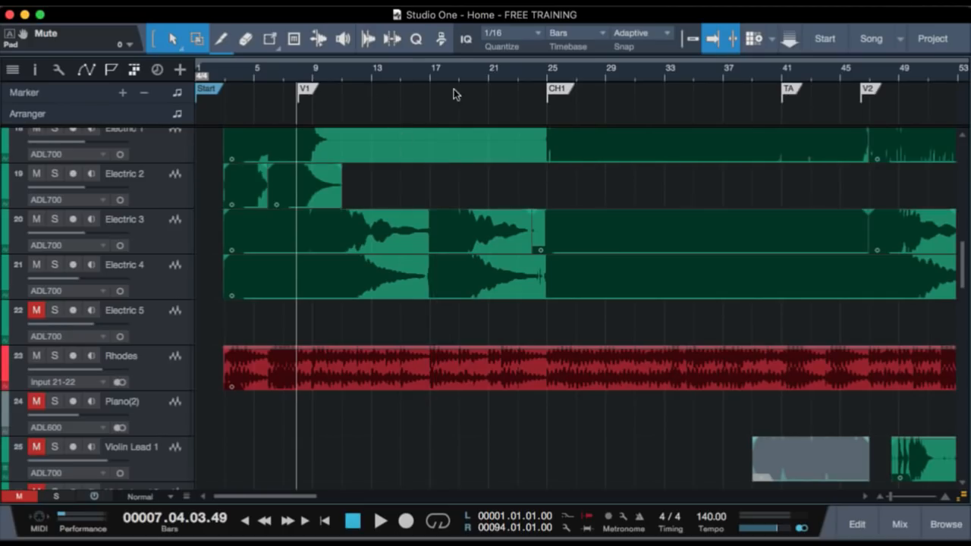
pyautogui.hscroll(2, 567, 204)
# Place the playhead at bar 20 and zoom in on the guitars and Rhodes in the second half of verse one.
pyautogui.click(435, 73)
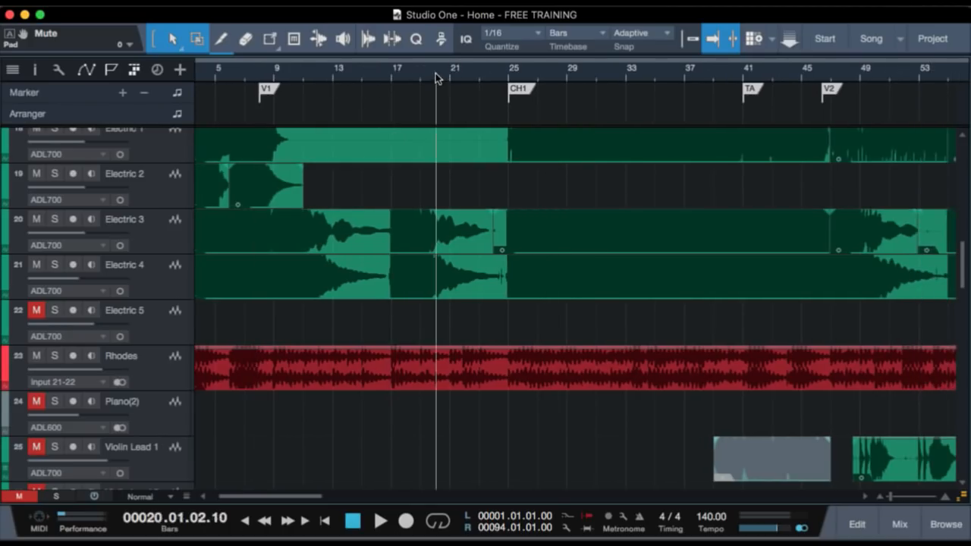
pyautogui.press('e')
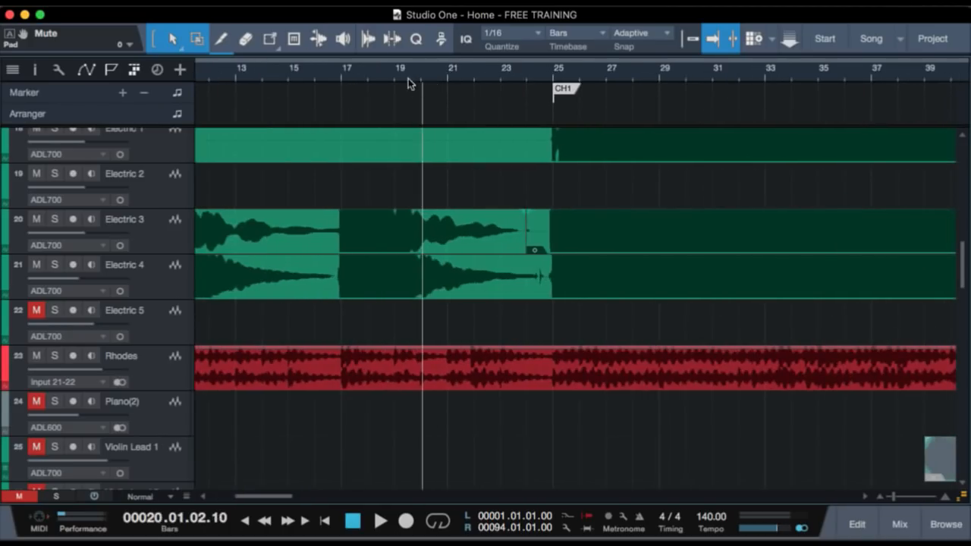
pyautogui.press('e')
pyautogui.press('e')
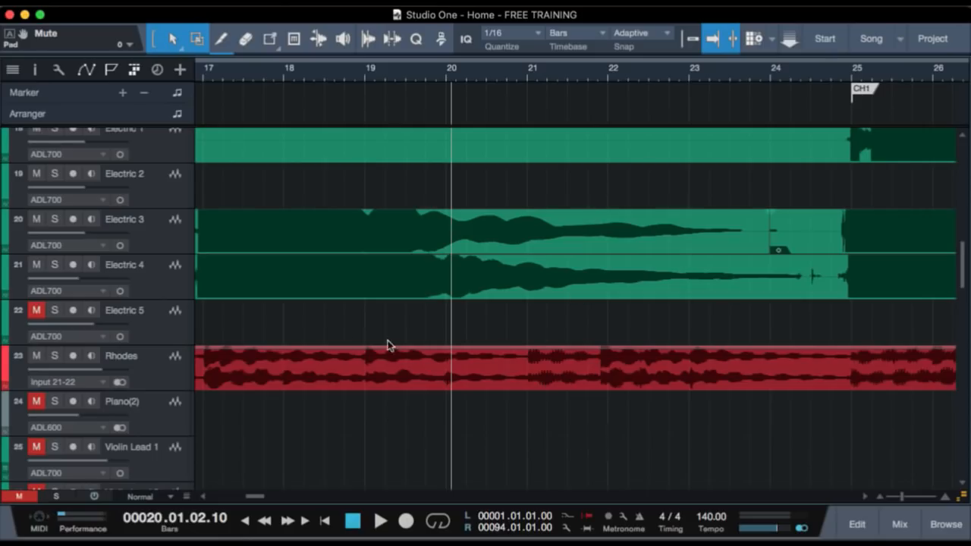
# Solo Rhodes, switch the solo to VOX, play the vocal from bar 20, and clear the solo.
pyautogui.click(169, 372)
pyautogui.press('s')
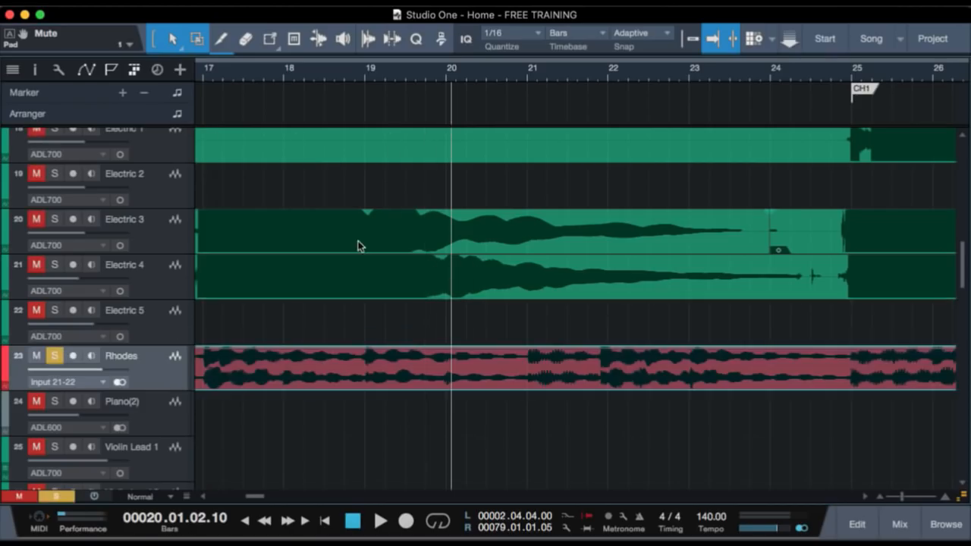
pyautogui.scroll(2, 358, 245)
pyautogui.scroll(-10, 358, 247)
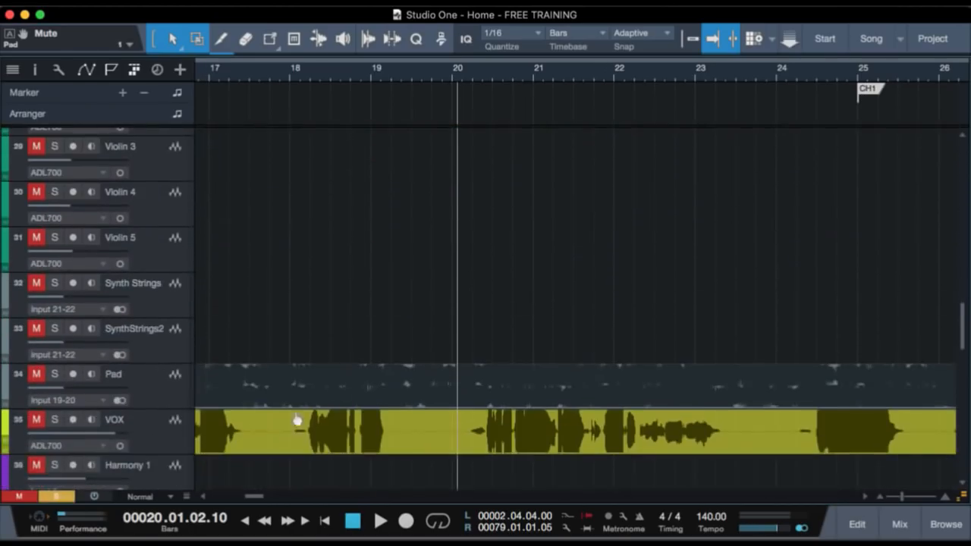
pyautogui.press('space')
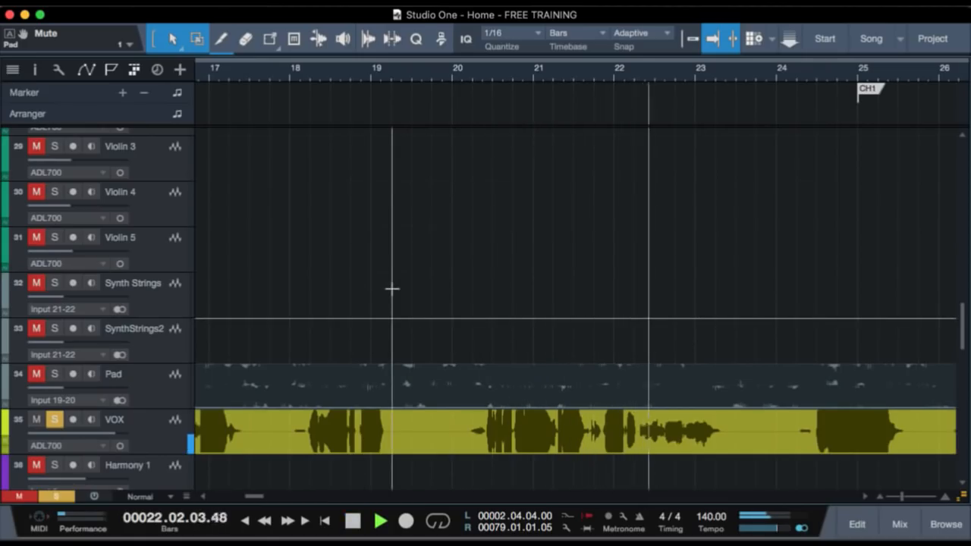
pyautogui.press('space')
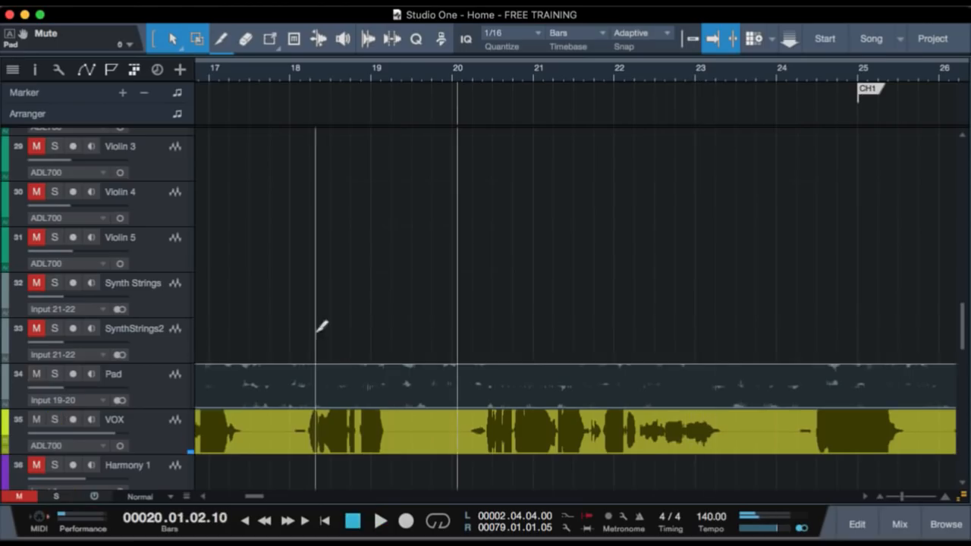
# Return to the electric guitars around CH1, reduce the waveform display size, and zoom out to show V1 through V2.
pyautogui.scroll(10, 455, 362)
pyautogui.scroll(1, 455, 361)
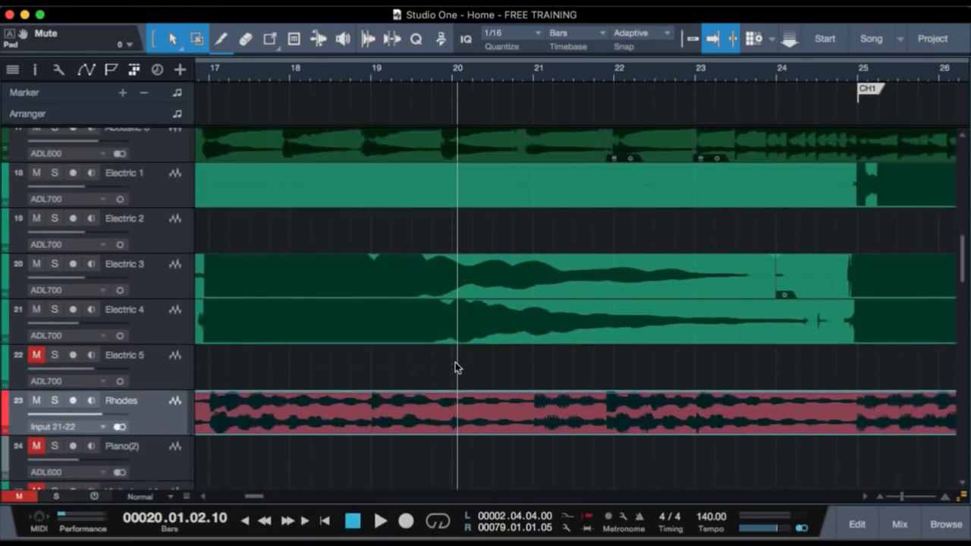
pyautogui.hscroll(5, 513, 335)
pyautogui.hscroll(2, 513, 335)
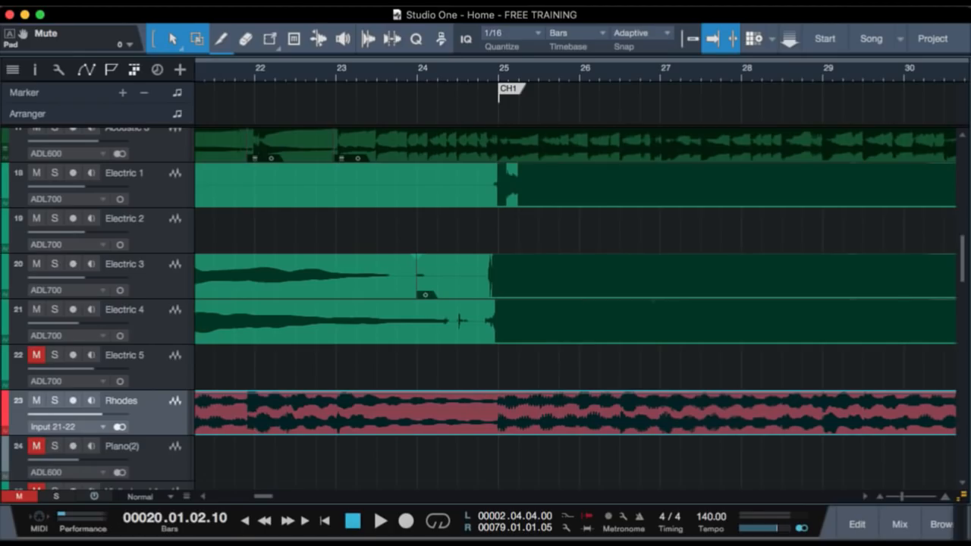
pyautogui.moveTo(961, 455); pyautogui.dragTo(961, 496)
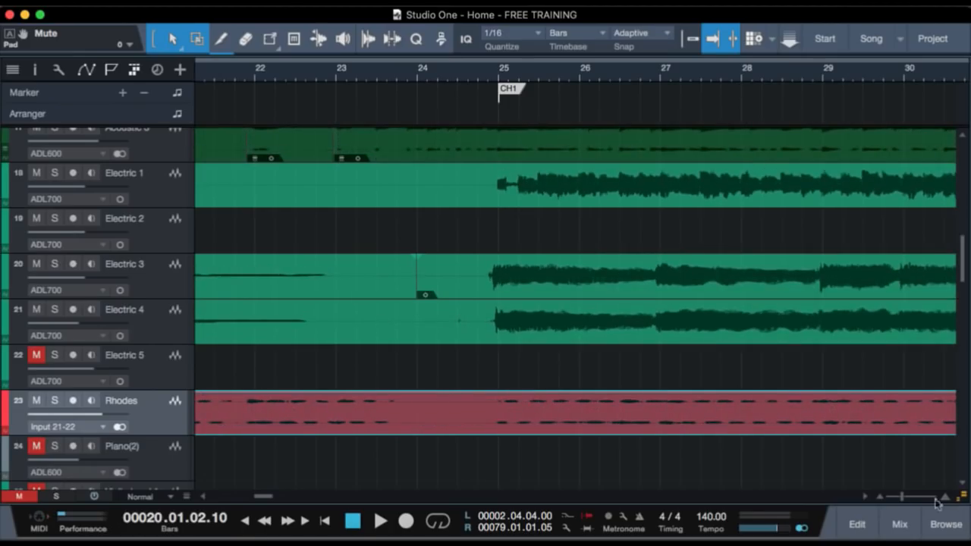
pyautogui.moveTo(470, 70); pyautogui.dragTo(469, 37)
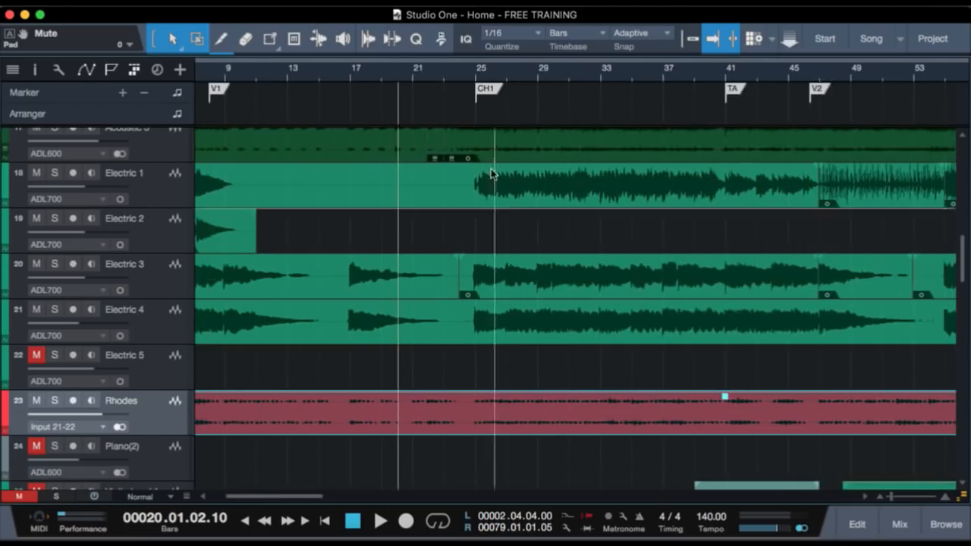
# Place the playhead in bar 23, shortly before CH1, and play the arrangement into the first chorus.
pyautogui.scroll(-1, 507, 212)
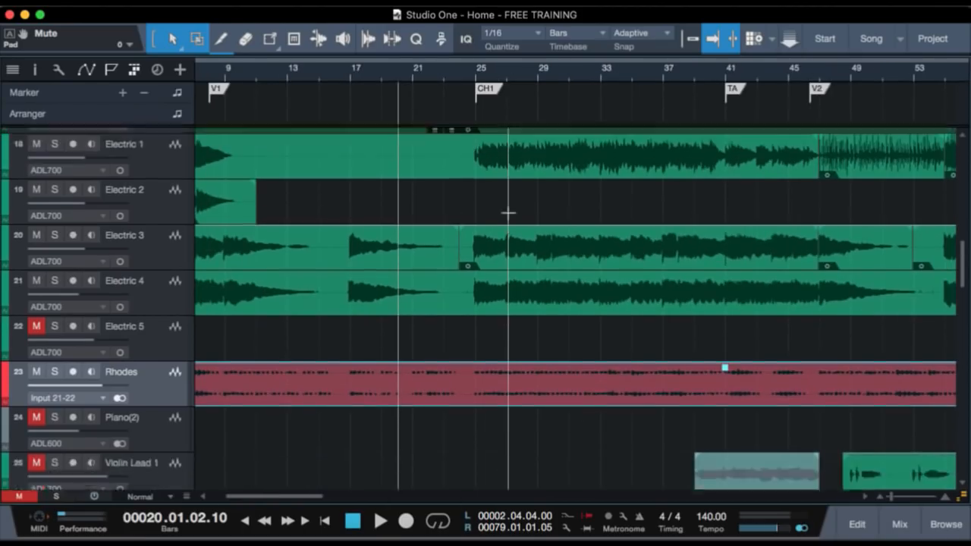
pyautogui.scroll(3, 508, 211)
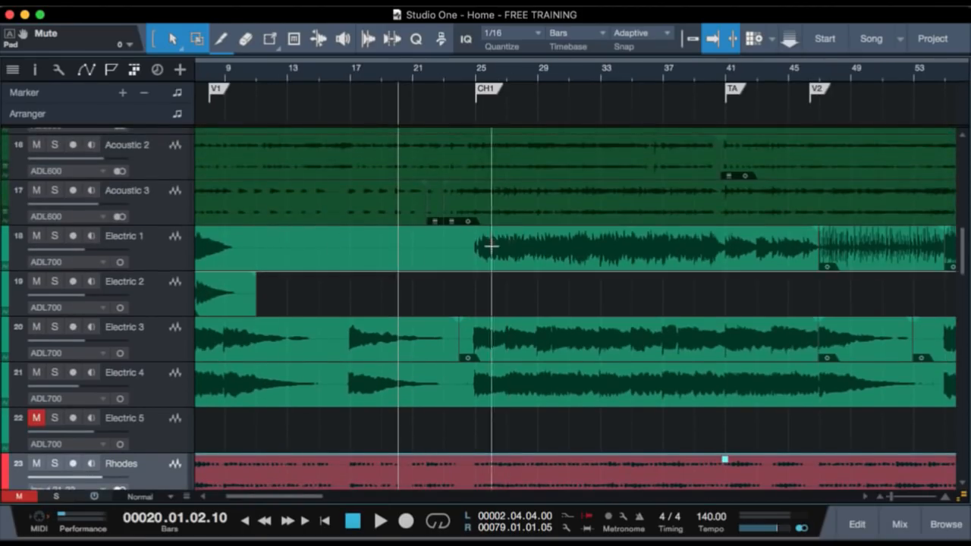
pyautogui.click(454, 66)
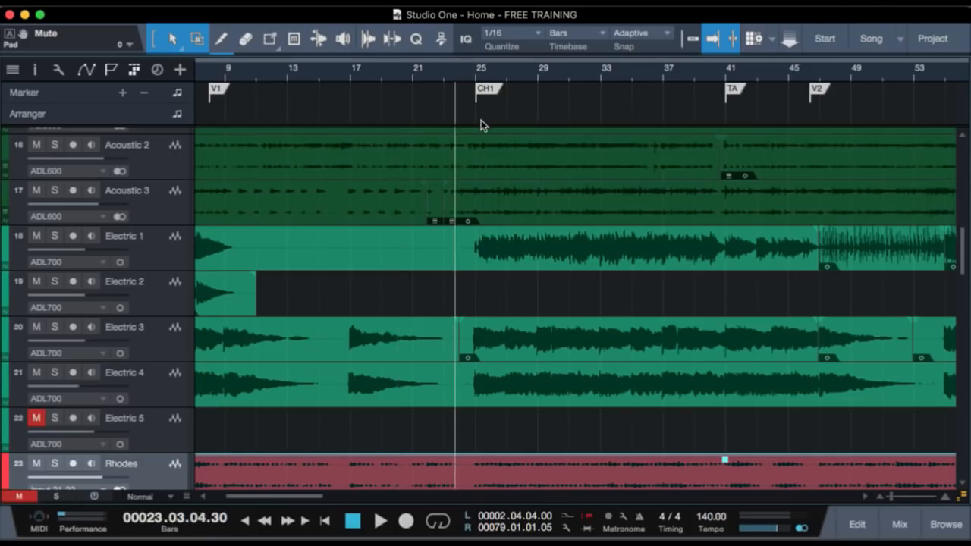
pyautogui.press('space')
pyautogui.press('space')
pyautogui.press('space')
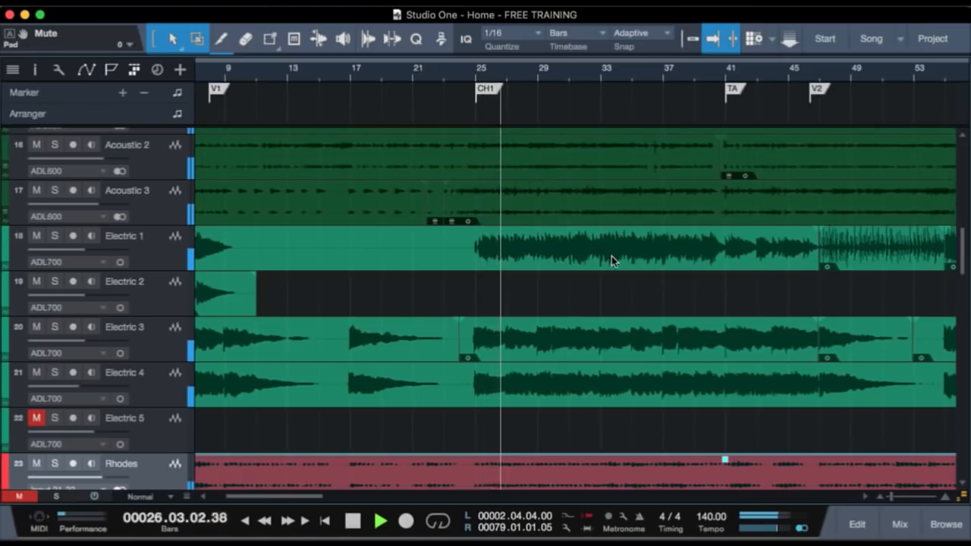
# During chorus playback, examine the timeline from CH1 past V2 on the electric guitars, violins, Pad, VOX and backing vocals.
pyautogui.hscroll(3, 611, 255)
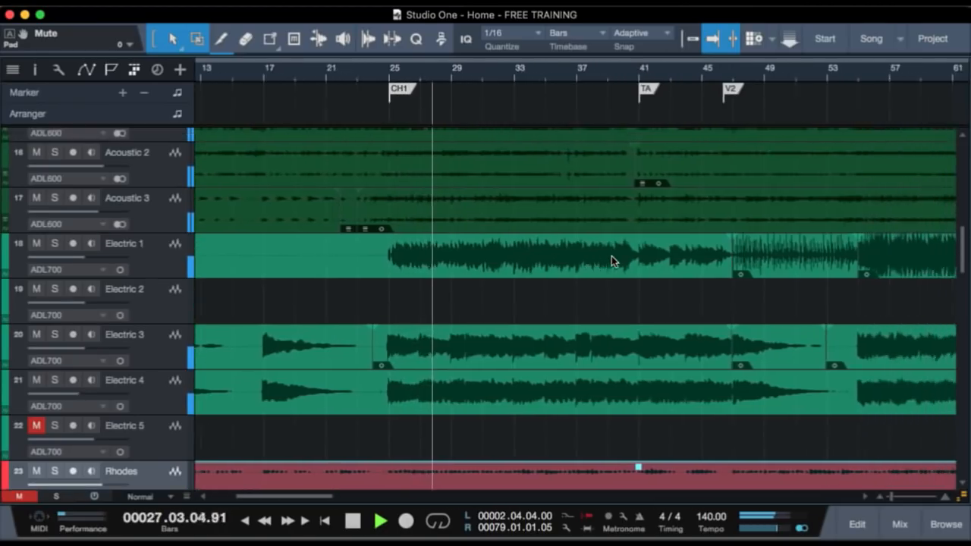
pyautogui.scroll(-5, 611, 255)
pyautogui.scroll(-4, 611, 255)
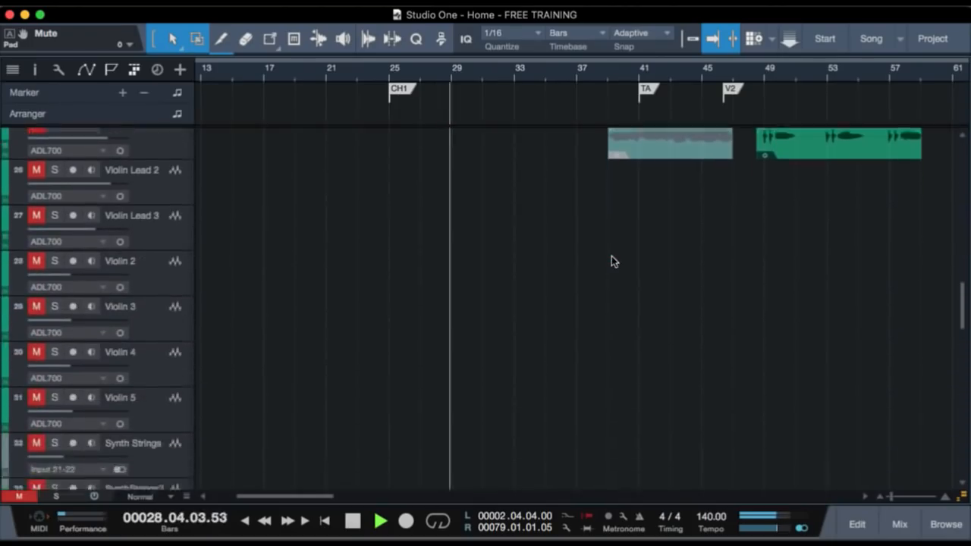
pyautogui.scroll(-8, 612, 256)
pyautogui.scroll(2, 612, 256)
pyautogui.scroll(-1, 611, 255)
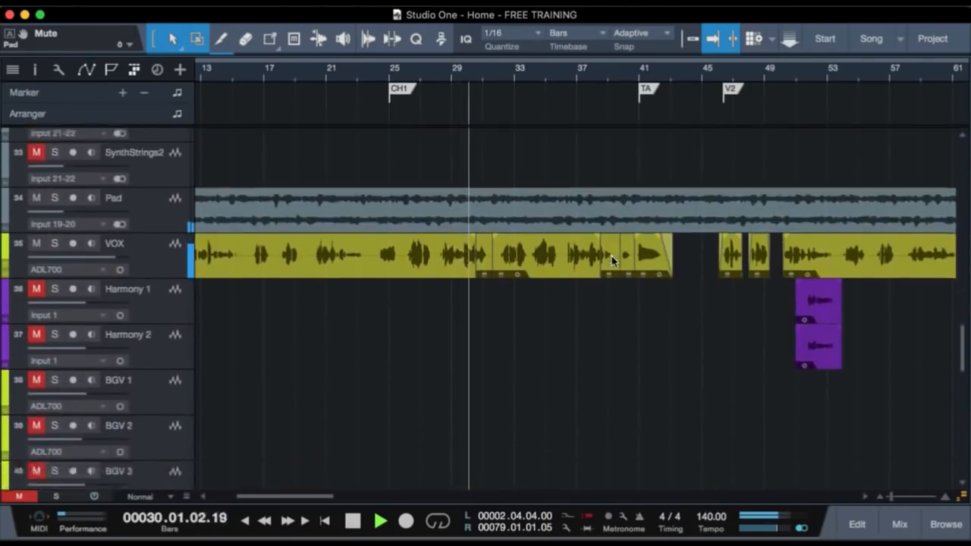
pyautogui.scroll(-15, 612, 261)
pyautogui.scroll(20, 611, 260)
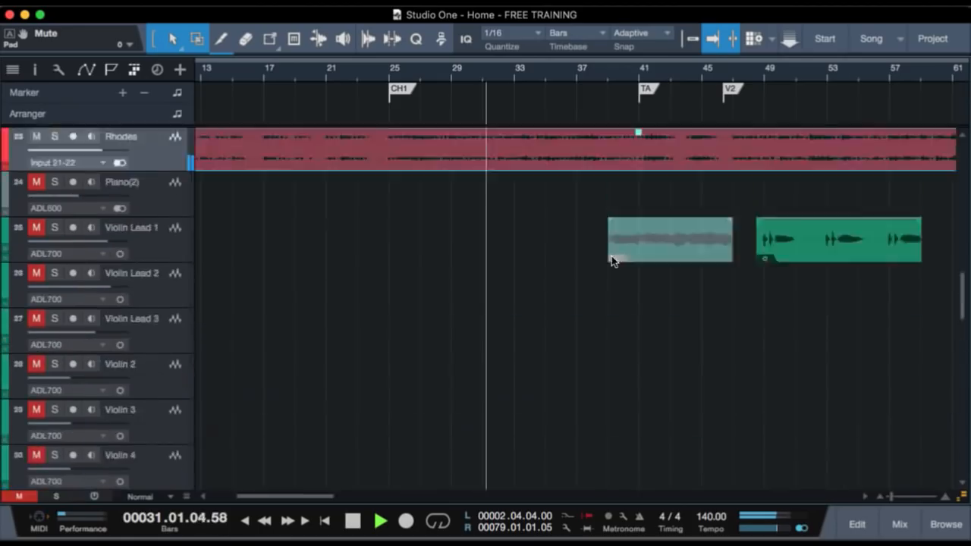
# Examine the drum, bass and acoustic tracks during chorus playback, continuing down to the BGV and Ah tracks.
pyautogui.scroll(20, 611, 256)
pyautogui.scroll(-1, 611, 257)
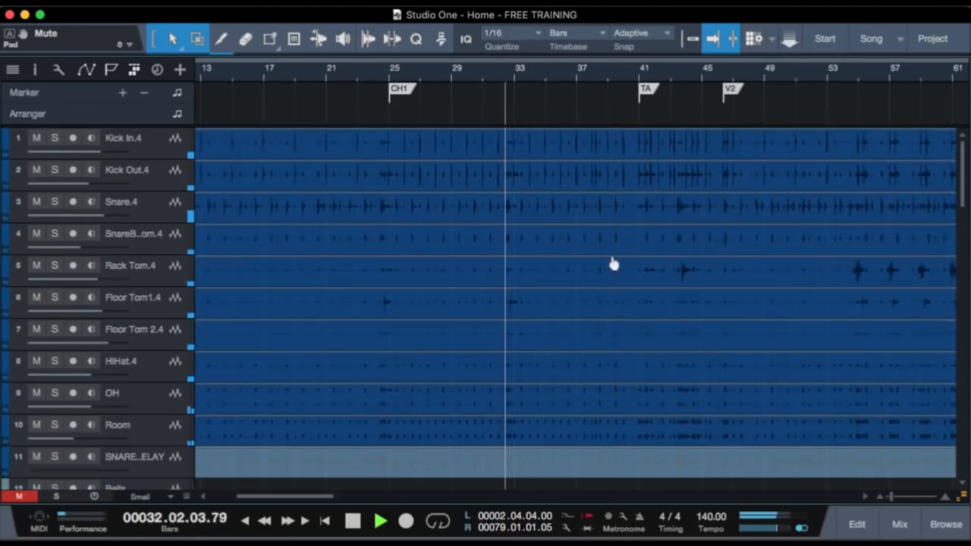
pyautogui.scroll(-12, 467, 270)
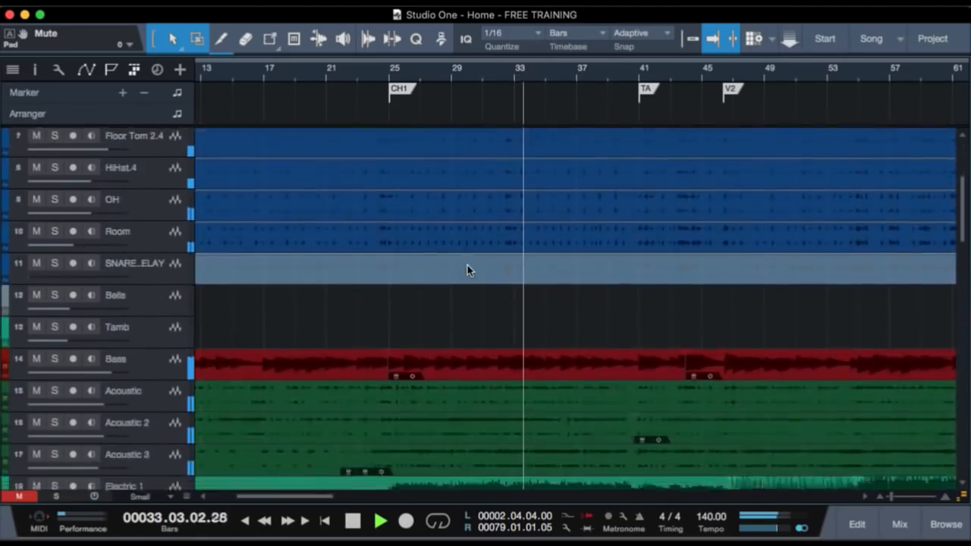
pyautogui.scroll(-14, 467, 267)
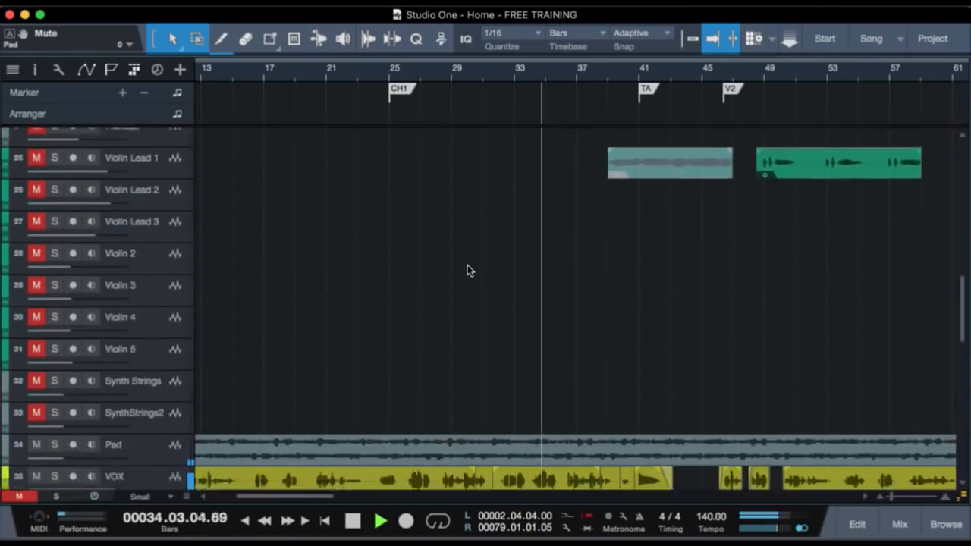
pyautogui.scroll(-6, 467, 265)
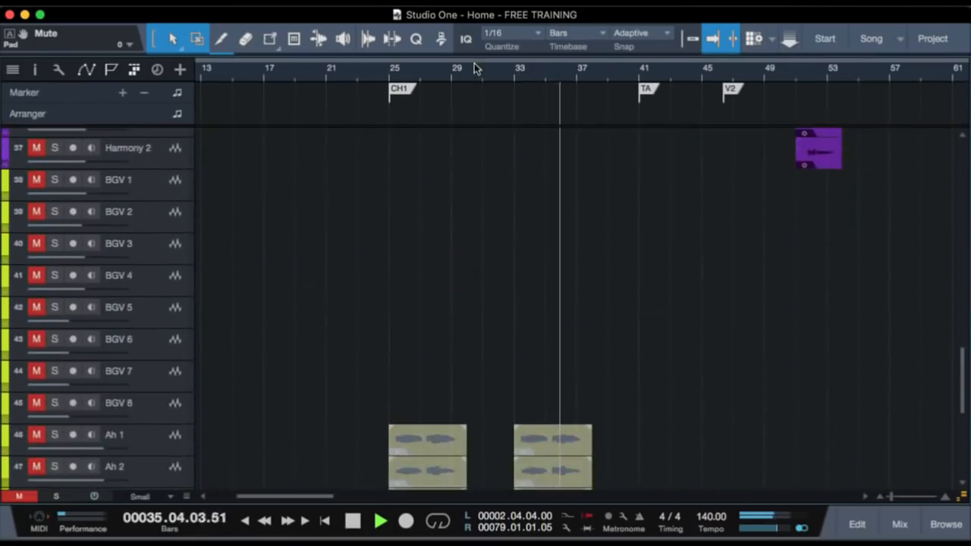
# Zoom out to view the song's sections, return to the electric guitars, zoom in around the TA marker and stop playback.
pyautogui.press('f')
pyautogui.moveTo(471, 66)
pyautogui.mouseDown()
pyautogui.moveTo(471, 37)
pyautogui.moveTo(470, 54)
pyautogui.mouseUp()
pyautogui.scroll(8, 424, 311)
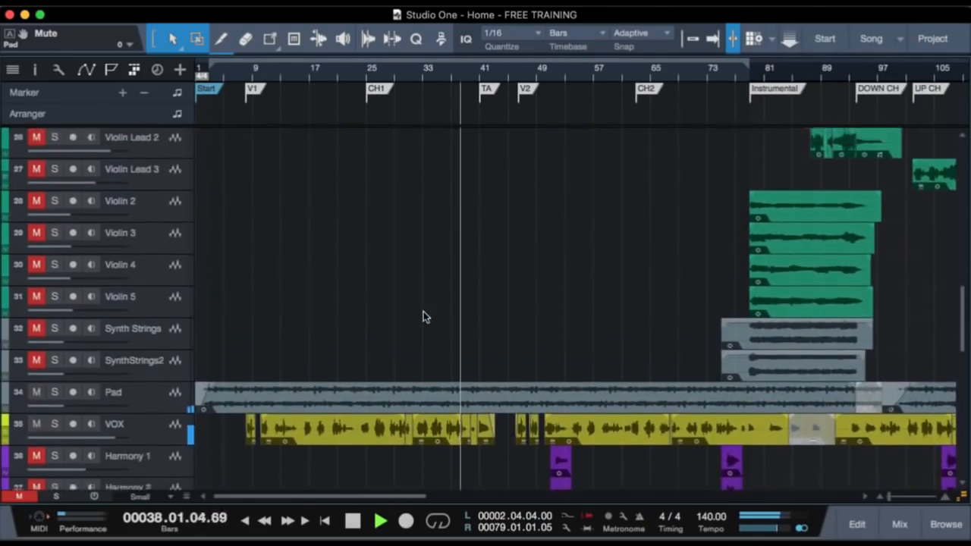
pyautogui.scroll(9, 469, 262)
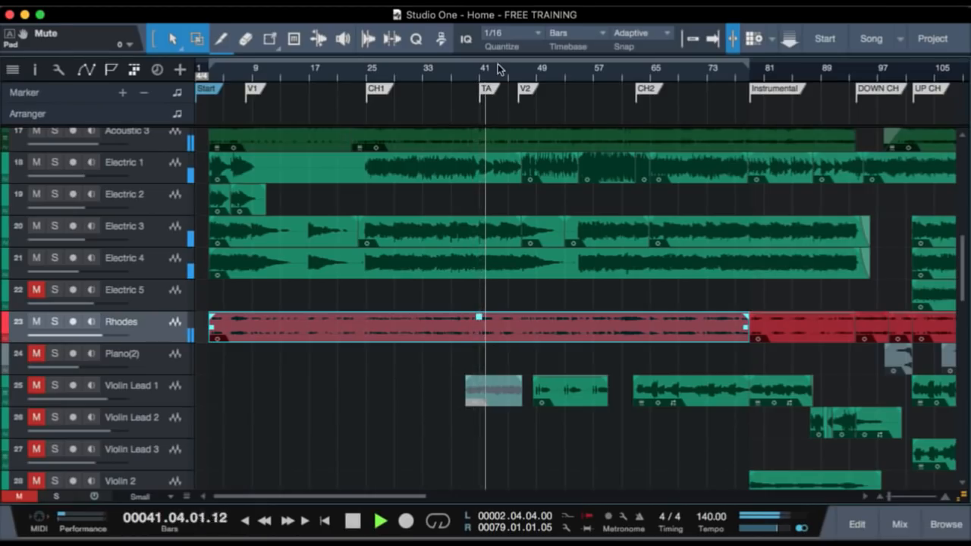
pyautogui.moveTo(482, 71); pyautogui.dragTo(490, 98)
pyautogui.press('space')
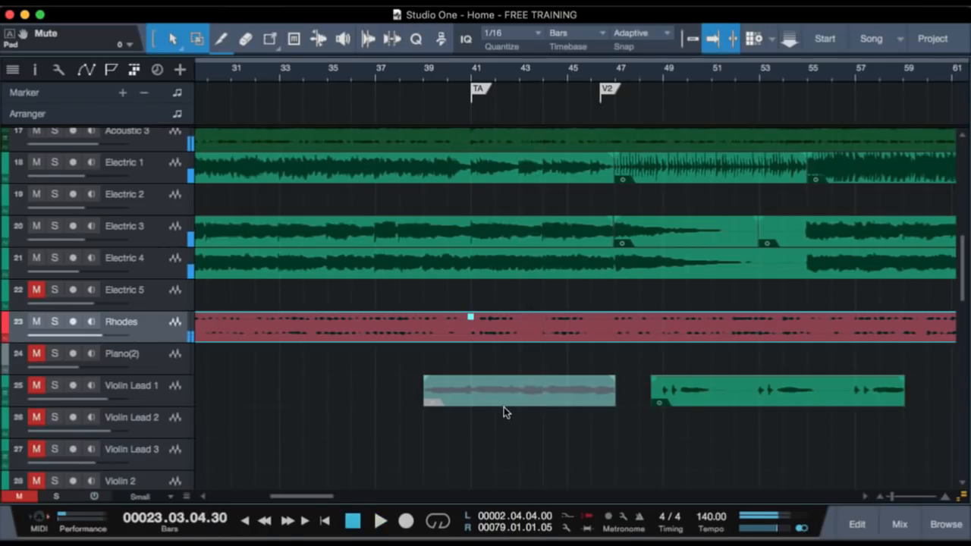
# Play from just before the TA marker with Electric 1 soloed, then clear the solo and stop playback.
pyautogui.click(465, 69)
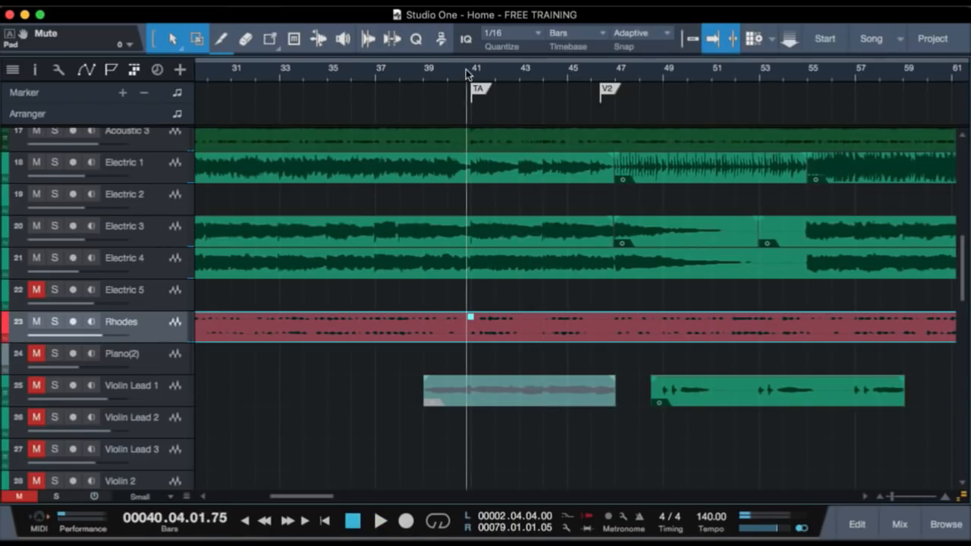
pyautogui.scroll(2, 464, 487)
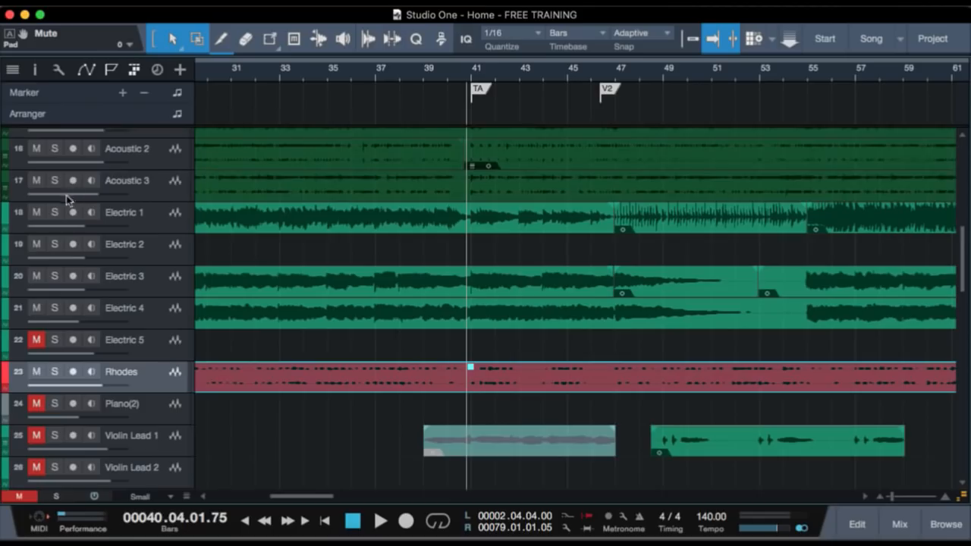
pyautogui.press('space')
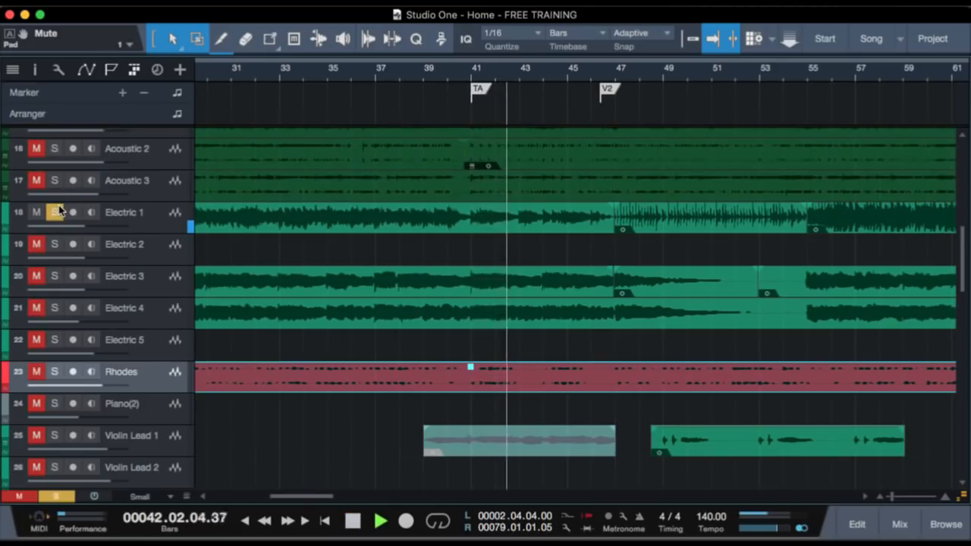
pyautogui.click(56, 212)
pyautogui.press('space')
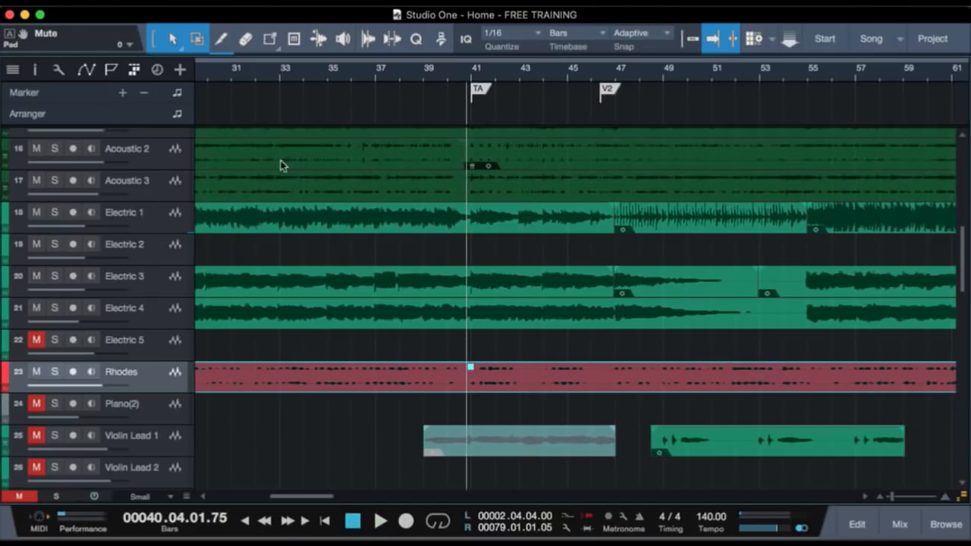
# Mark the start of V2 with the playhead, zoom out to include V1, and briefly play verse one from its marker.
pyautogui.click(598, 81)
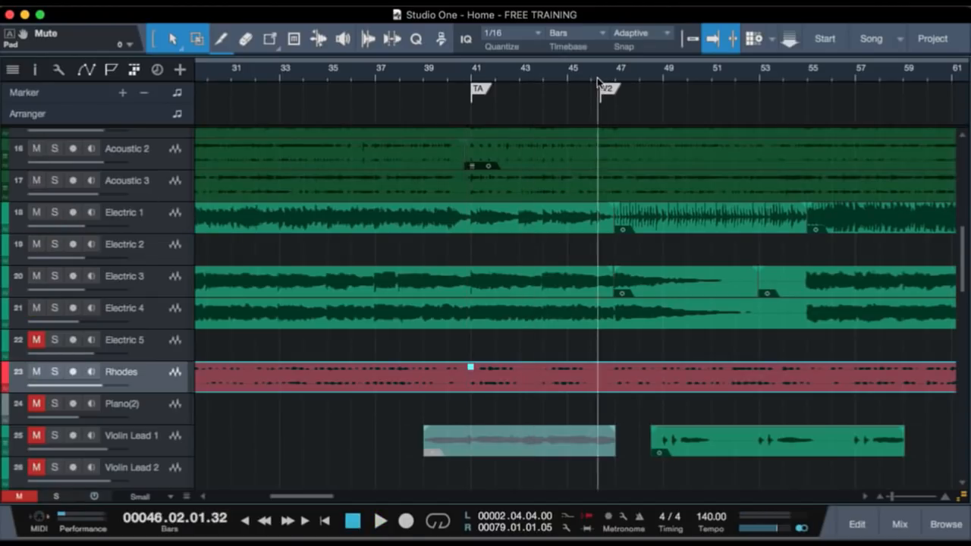
pyautogui.moveTo(627, 76); pyautogui.dragTo(627, 53)
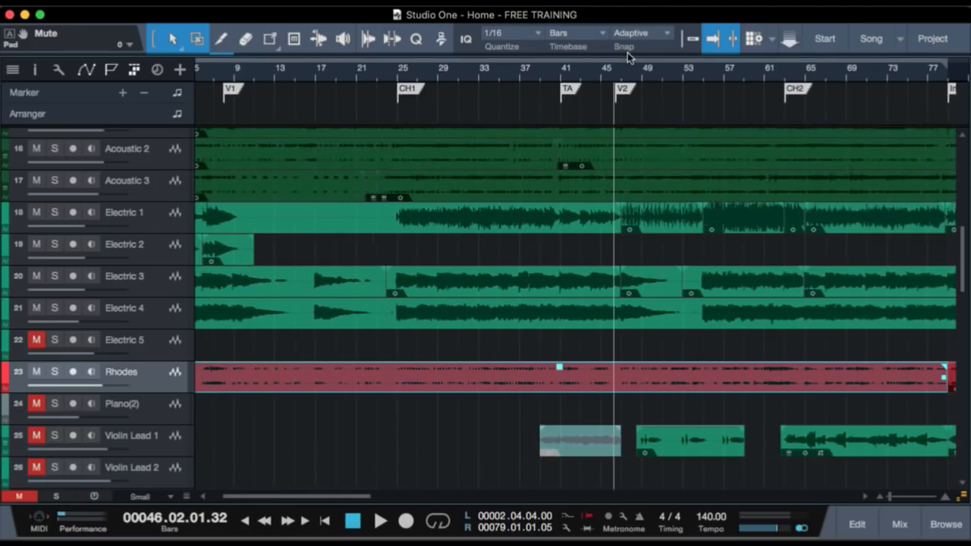
pyautogui.click(225, 78)
pyautogui.press('space')
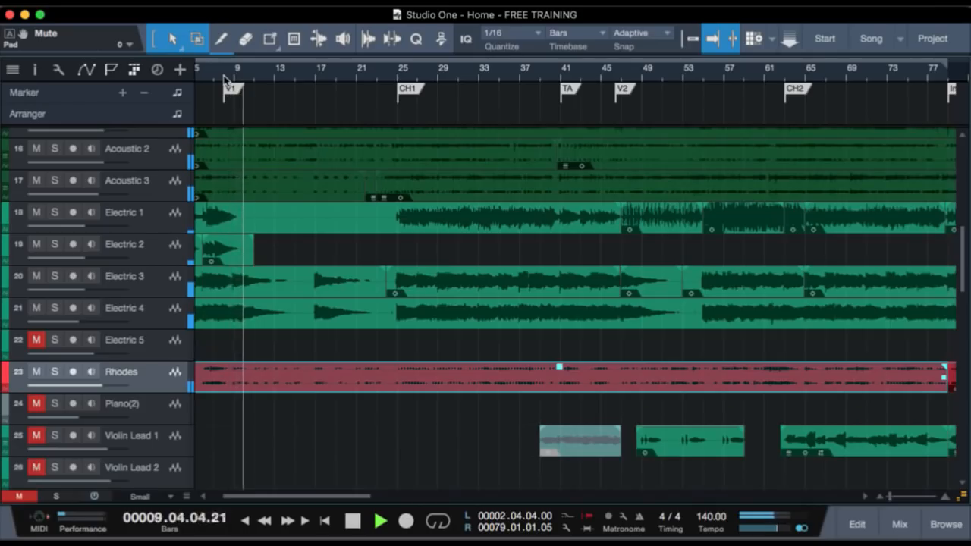
pyautogui.press('space')
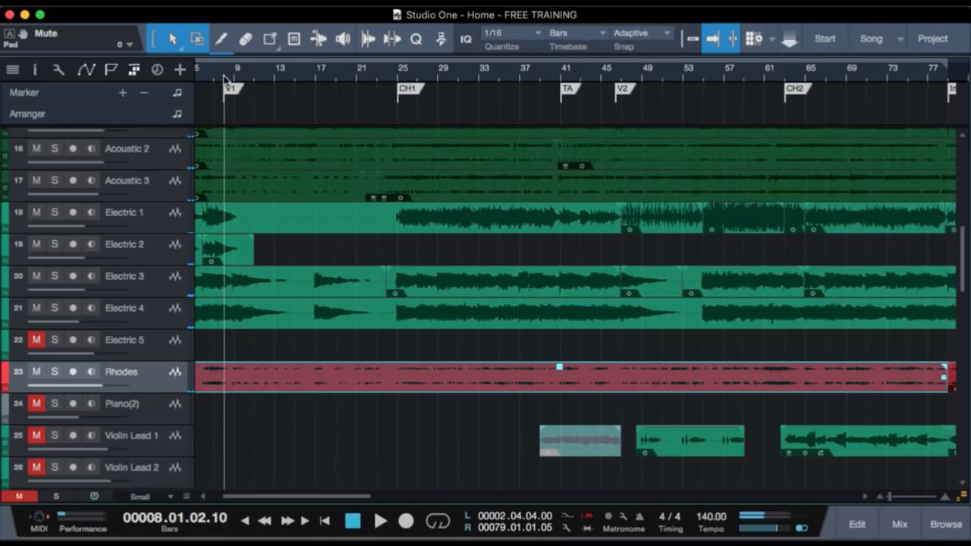
# Place the playhead just before bar 47 at the V2 marker and zoom in on the start of verse two.
pyautogui.click(617, 75)
pyautogui.moveTo(616, 74); pyautogui.dragTo(616, 94)
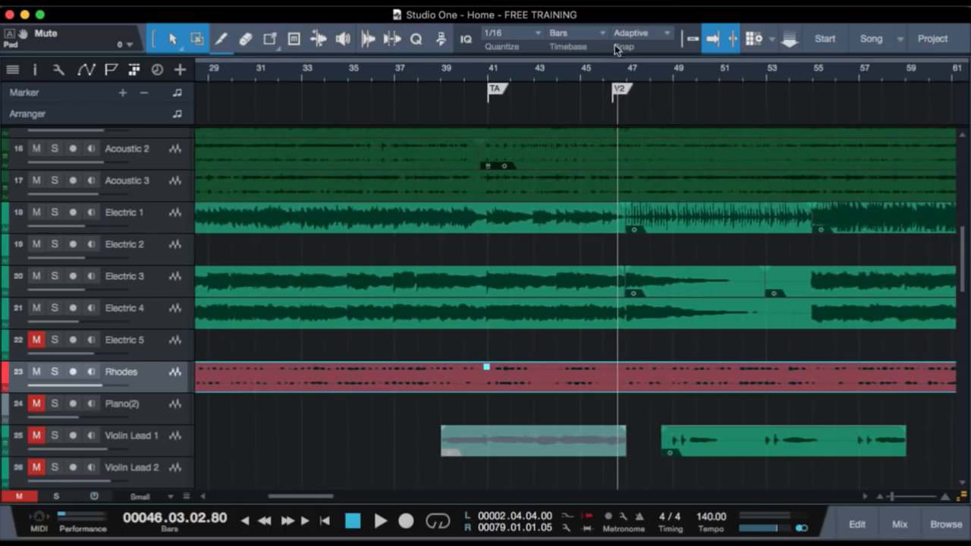
pyautogui.click(615, 73)
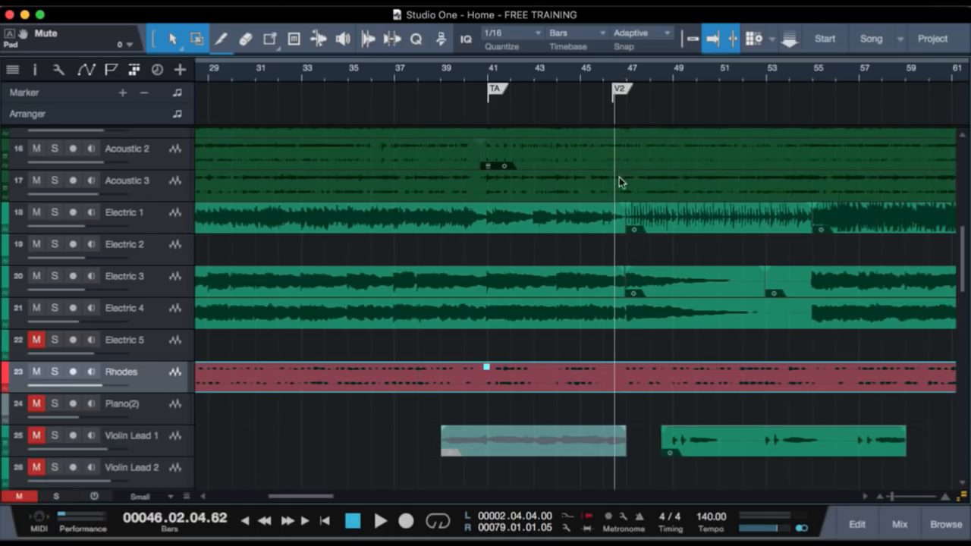
pyautogui.click(624, 78)
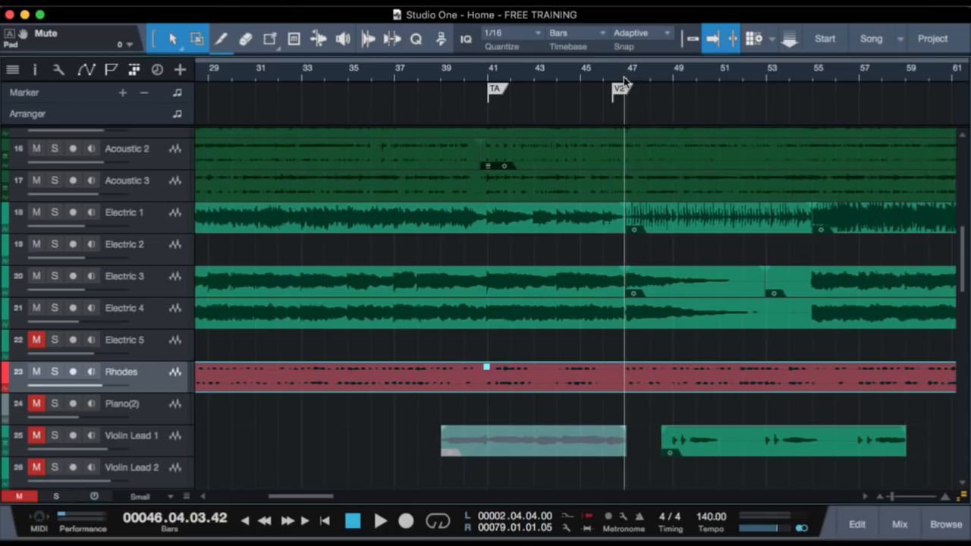
pyautogui.moveTo(624, 87); pyautogui.dragTo(628, 97)
# Examine the violins, Pad, VOX and harmonies around V2, then bring the acoustic and electric guitars back into view.
pyautogui.scroll(-10, 570, 278)
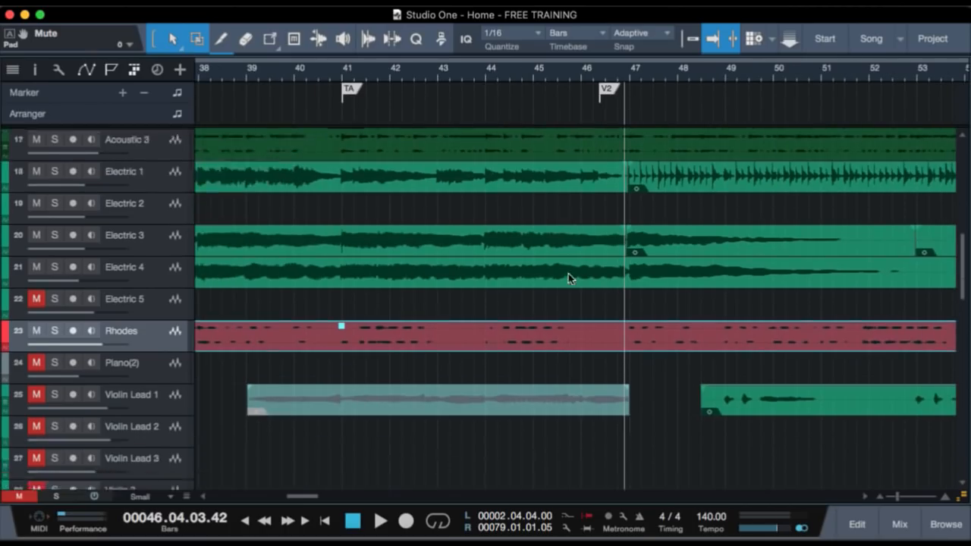
pyautogui.scroll(-6, 569, 278)
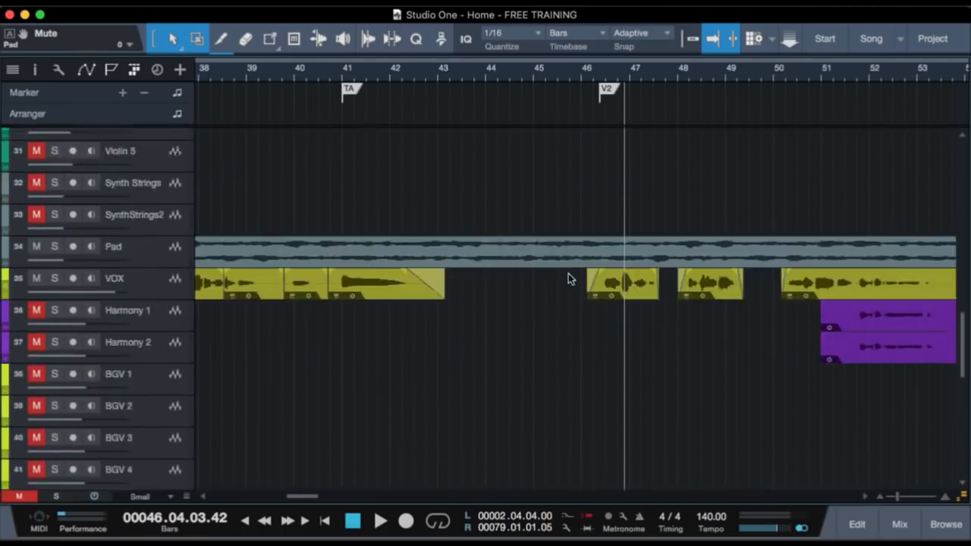
pyautogui.scroll(5, 569, 278)
pyautogui.scroll(-1, 570, 278)
pyautogui.scroll(13, 570, 278)
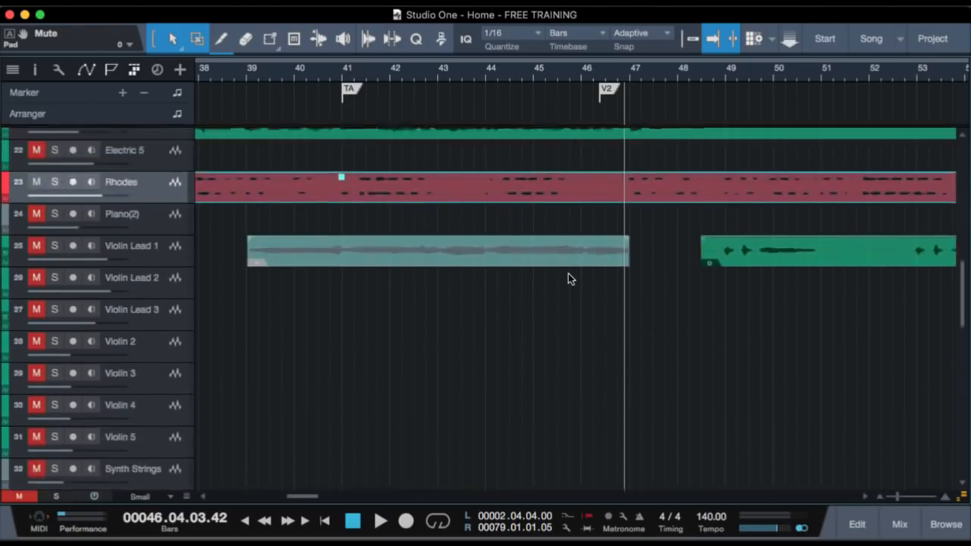
pyautogui.scroll(4, 569, 277)
pyautogui.scroll(-4, 569, 277)
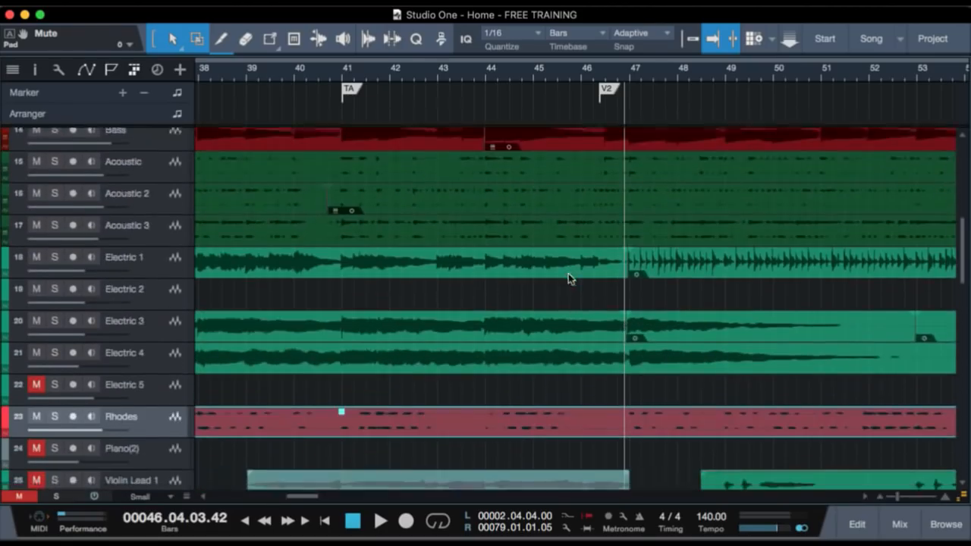
# Solo Electric 1, play its part from just before bar 47 into verse two, stop playback and clear the solo.
pyautogui.press('s')
pyautogui.click(443, 257)
pyautogui.press('s')
pyautogui.press('space')
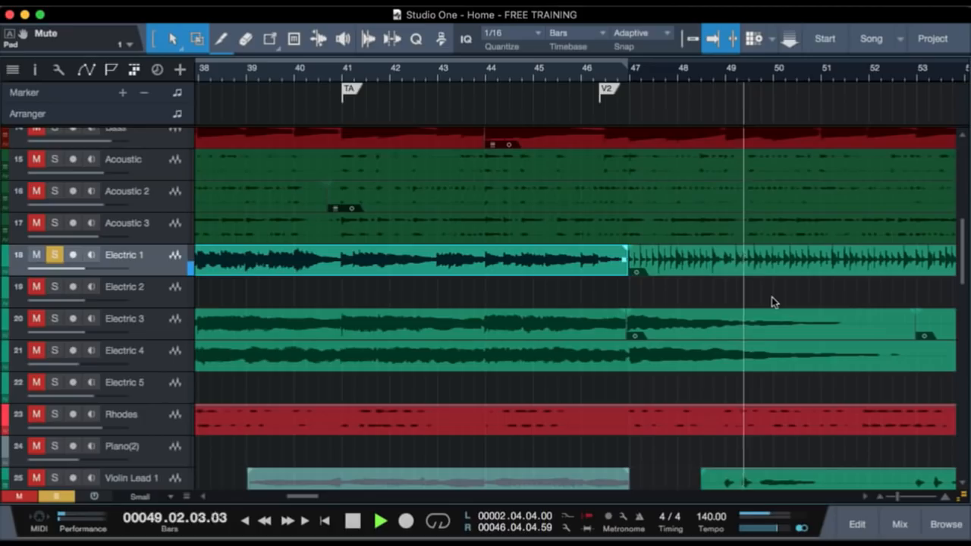
pyautogui.press('space')
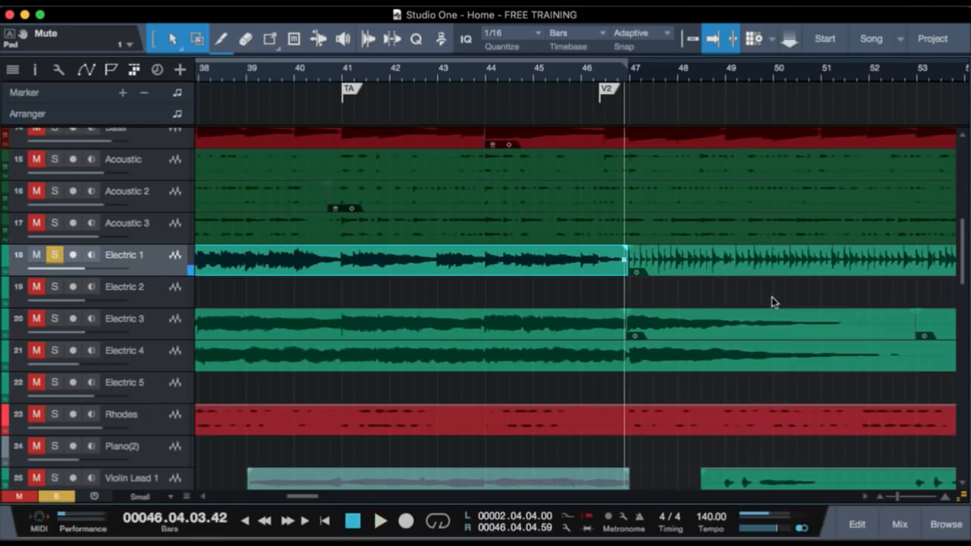
pyautogui.press('s')
# Solo Violin Lead 1 and play its verse two part from shortly before bar 49.
pyautogui.scroll(-2, 696, 287)
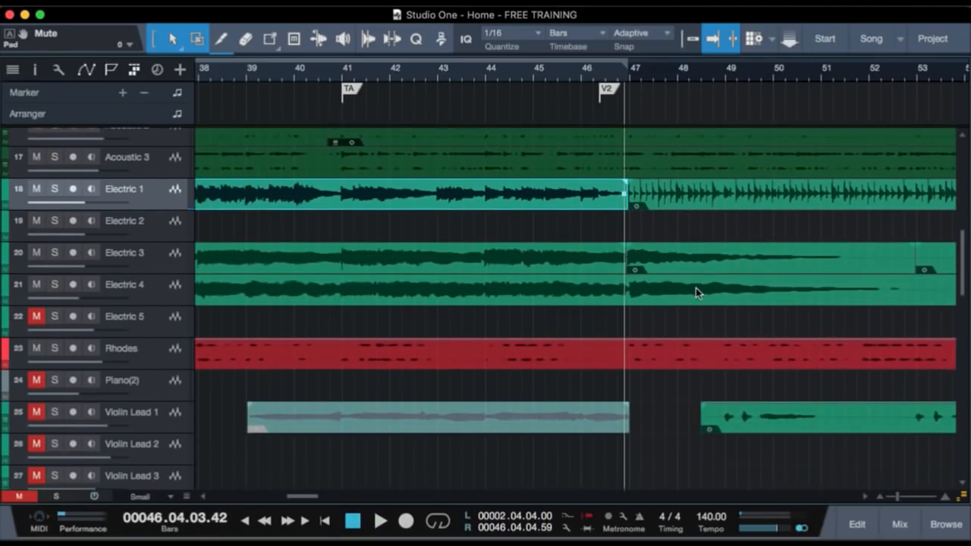
pyautogui.click(54, 412)
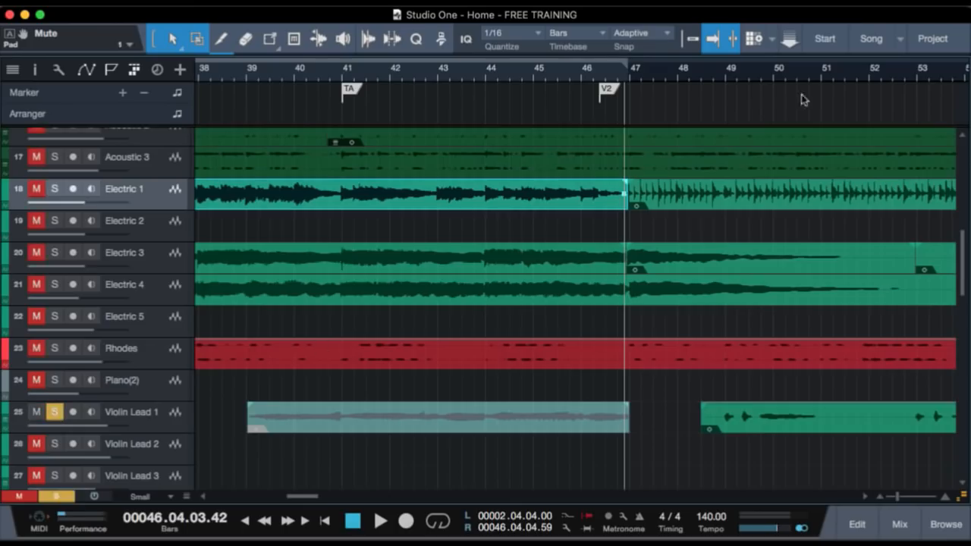
pyautogui.click(732, 72)
pyautogui.click(717, 76)
pyautogui.press('space')
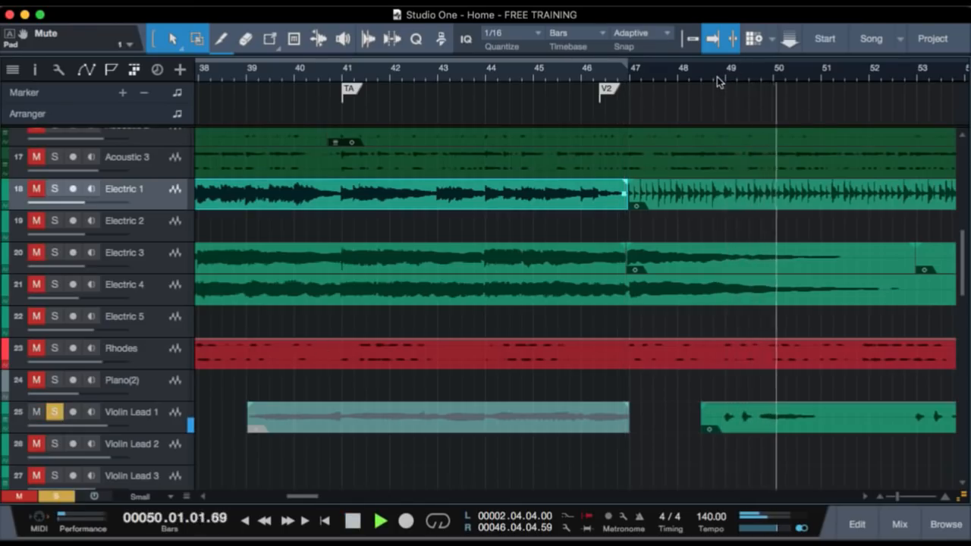
# Stop playback, clear the Violin Lead 1 solo and unmute the Violin Lead 1 track.
pyautogui.press('space')
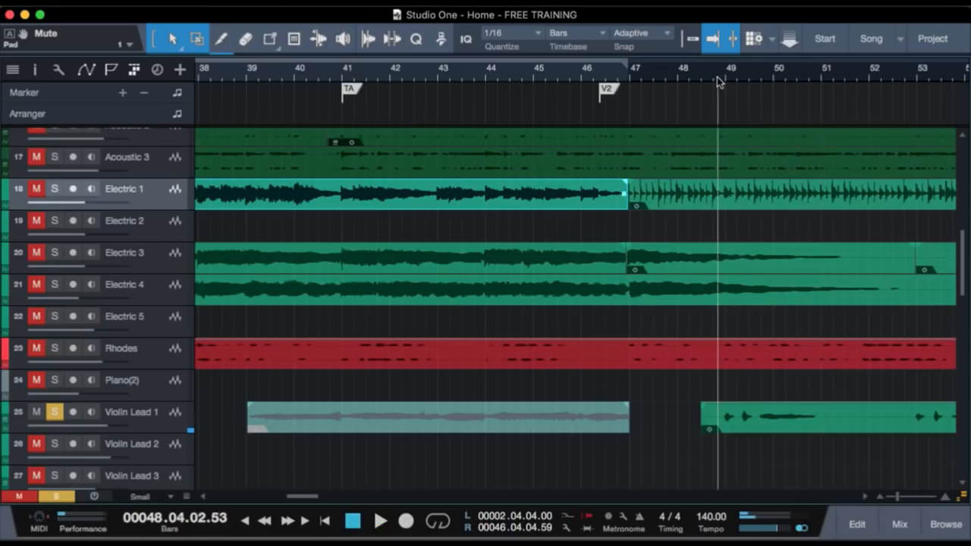
pyautogui.hotkey('shift', 's')
pyautogui.scroll(1, 717, 203)
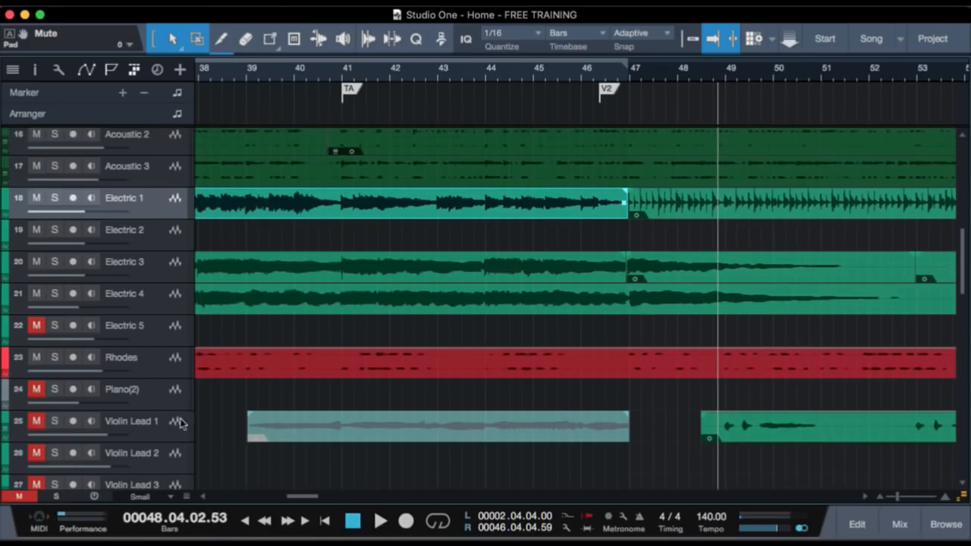
pyautogui.click(157, 429)
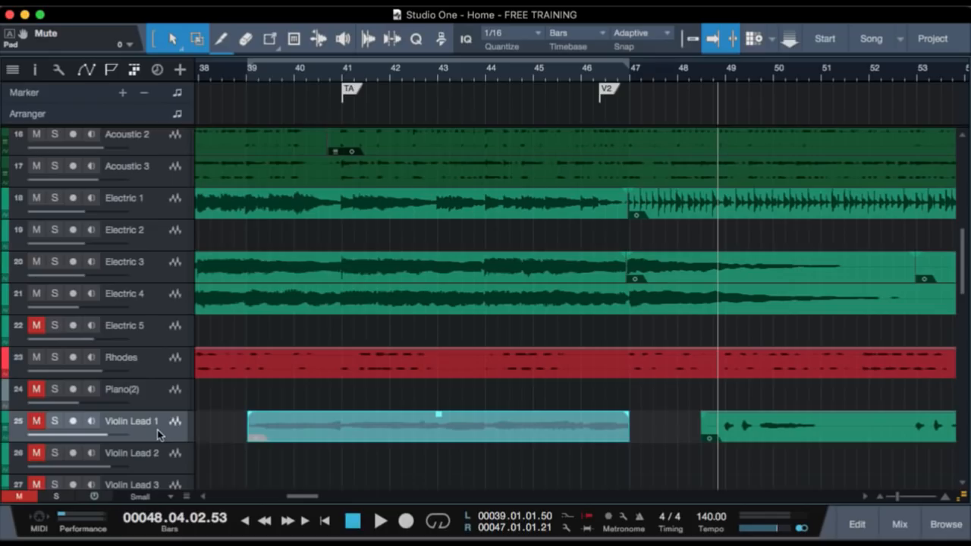
pyautogui.press('m')
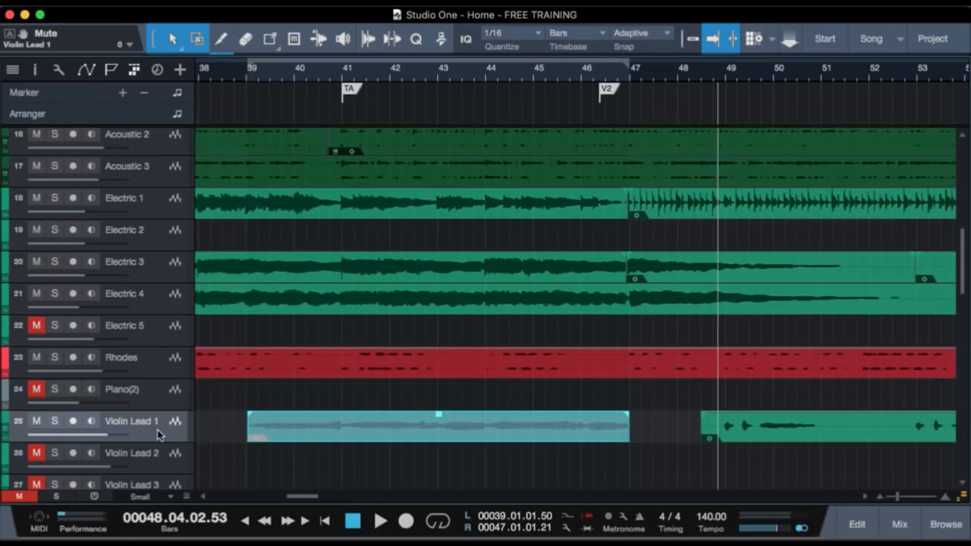
# Place the playhead at the V2 marker and examine the Violin Lead 1 clip and neighbouring tracks across verse two.
pyautogui.click(598, 72)
pyautogui.hotkey('shift', 'e')
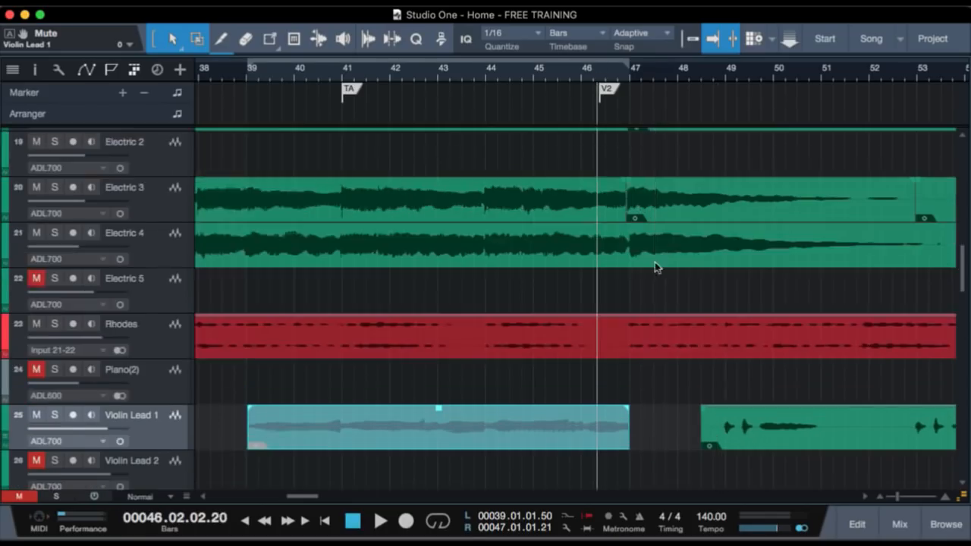
pyautogui.hotkey('shift', 'w')
pyautogui.hotkey('shift', 'w')
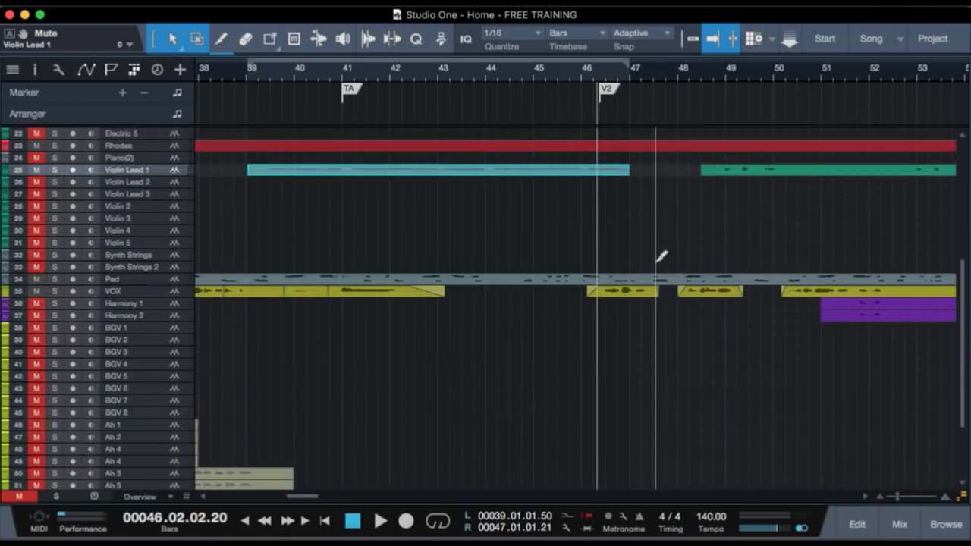
pyautogui.hotkey('shift', 'e')
pyautogui.hotkey('shift', 'e')
pyautogui.hscroll(10, 655, 263)
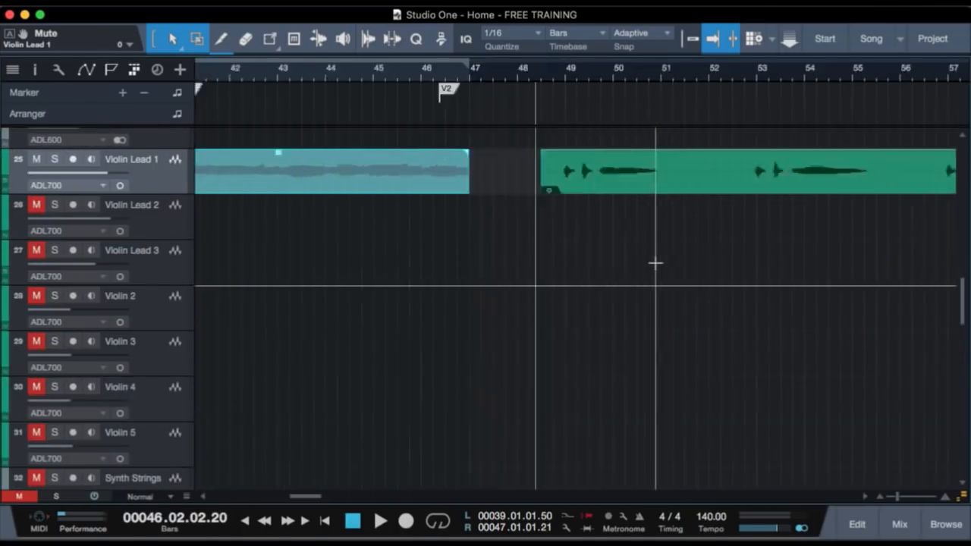
pyautogui.hscroll(-7, 655, 263)
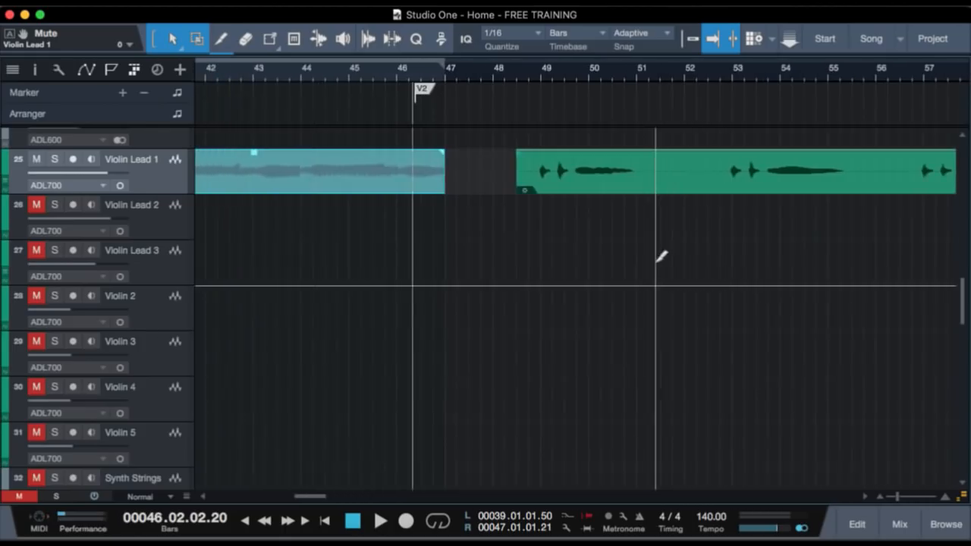
pyautogui.hotkey('shift', 'e')
pyautogui.scroll(5, 589, 278)
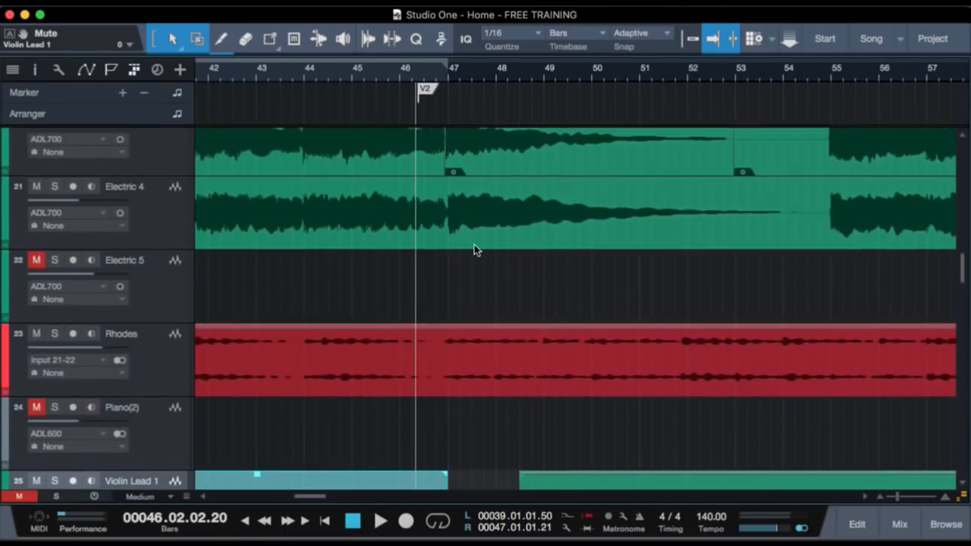
# Play the unsoloed mix from bar 46 into verse two, following the Violin Lead 1 phrases, and stop playback.
pyautogui.click(404, 77)
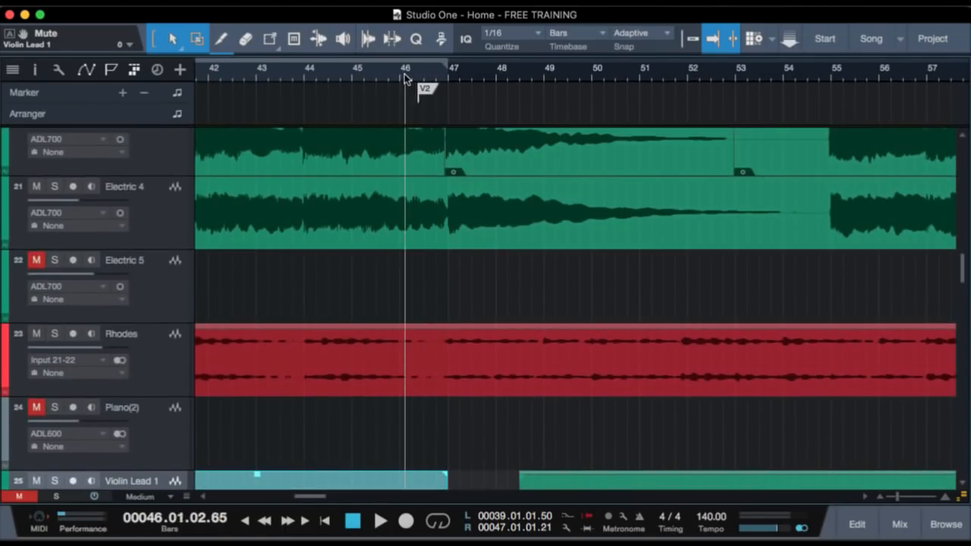
pyautogui.press('space')
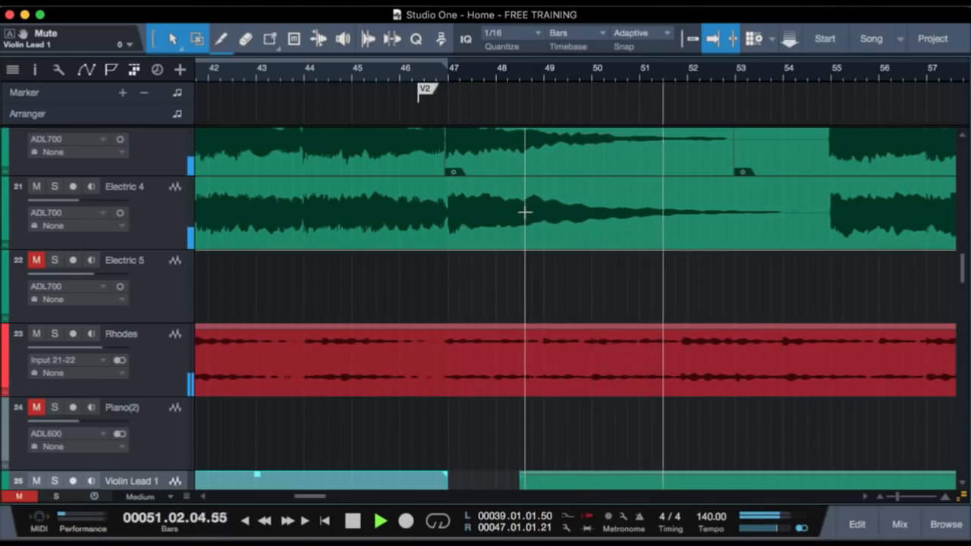
pyautogui.scroll(-4, 764, 336)
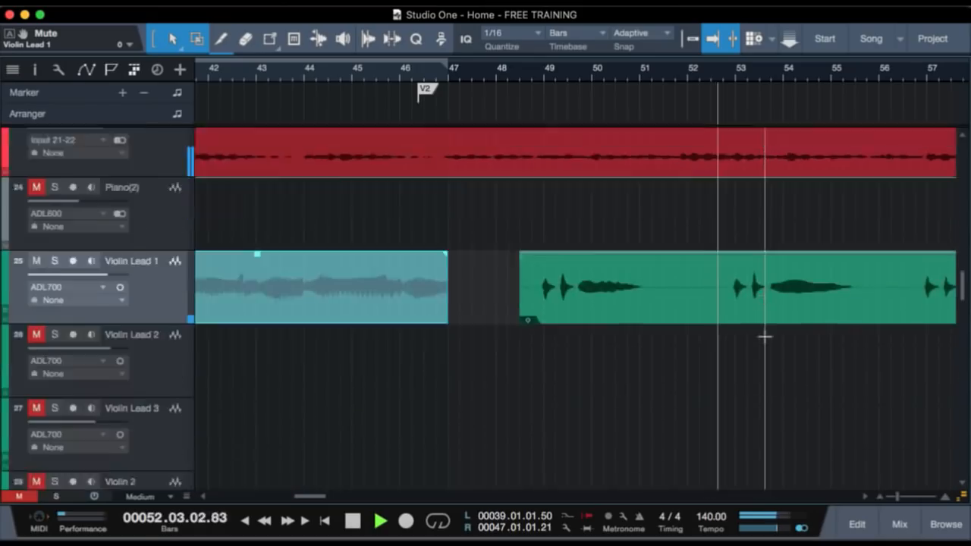
pyautogui.hscroll(3, 764, 336)
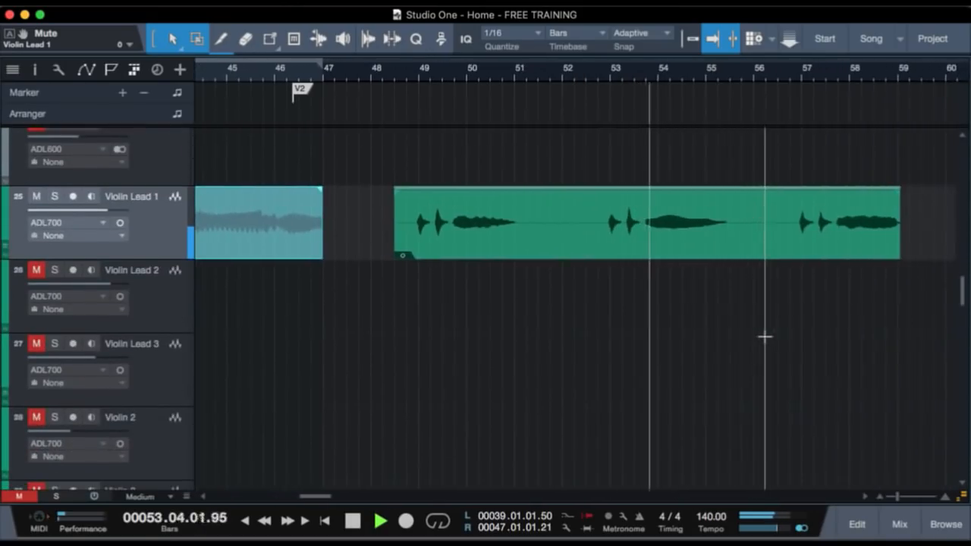
pyautogui.scroll(-1, 765, 336)
pyautogui.scroll(1, 764, 336)
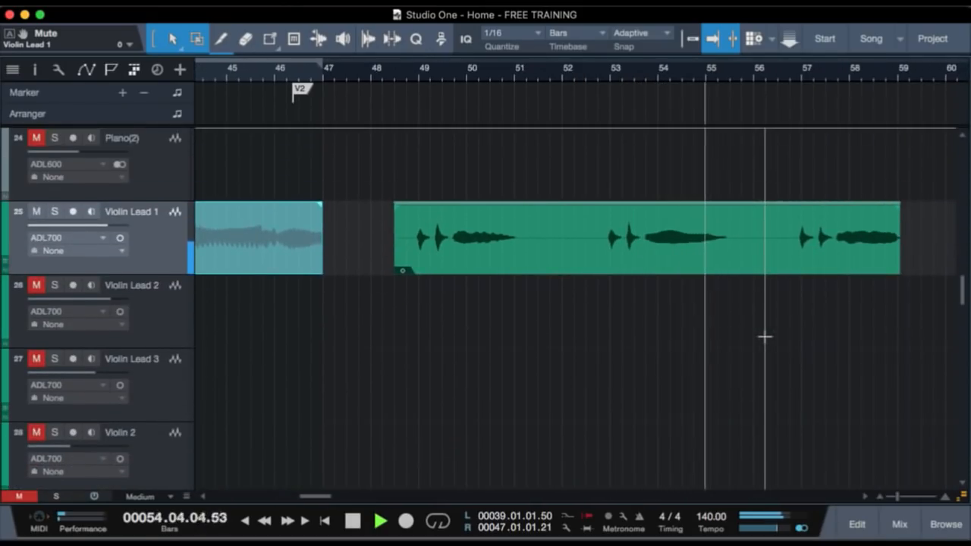
pyautogui.press('space')
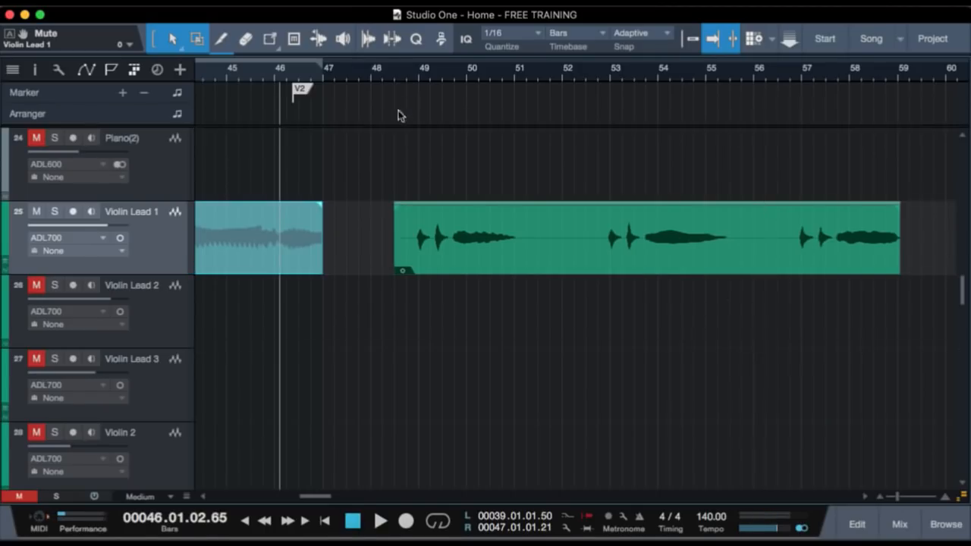
# Place the playhead just before bar 49 and compare the electric guitars, Rhodes and Violin Lead 1 in verse two.
pyautogui.click(408, 76)
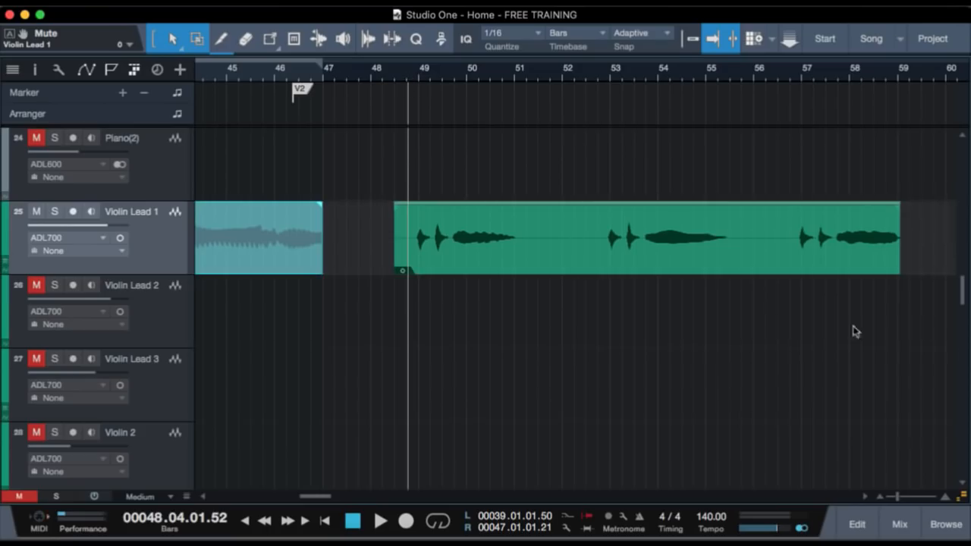
pyautogui.scroll(5, 710, 309)
pyautogui.scroll(1, 709, 309)
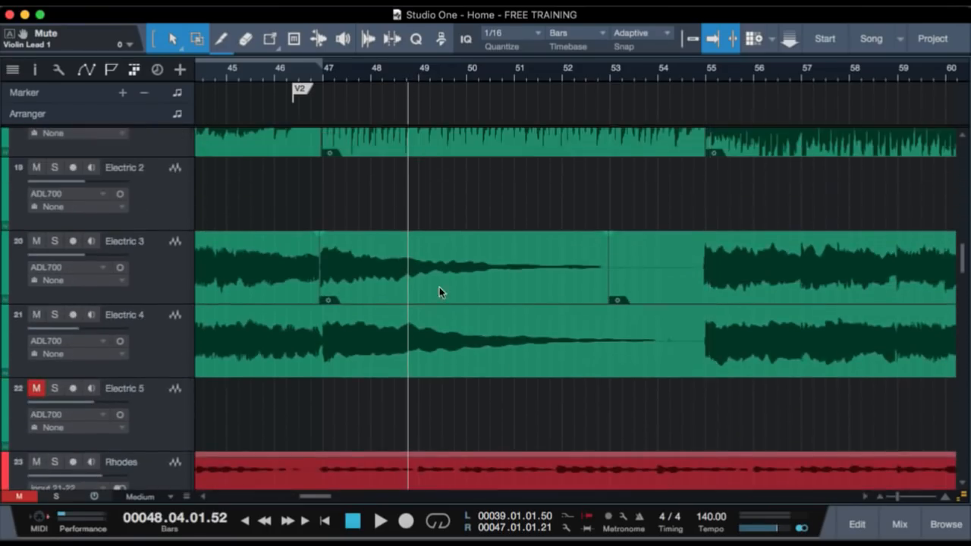
pyautogui.scroll(2, 439, 287)
pyautogui.scroll(-1, 456, 303)
pyautogui.scroll(-5, 513, 364)
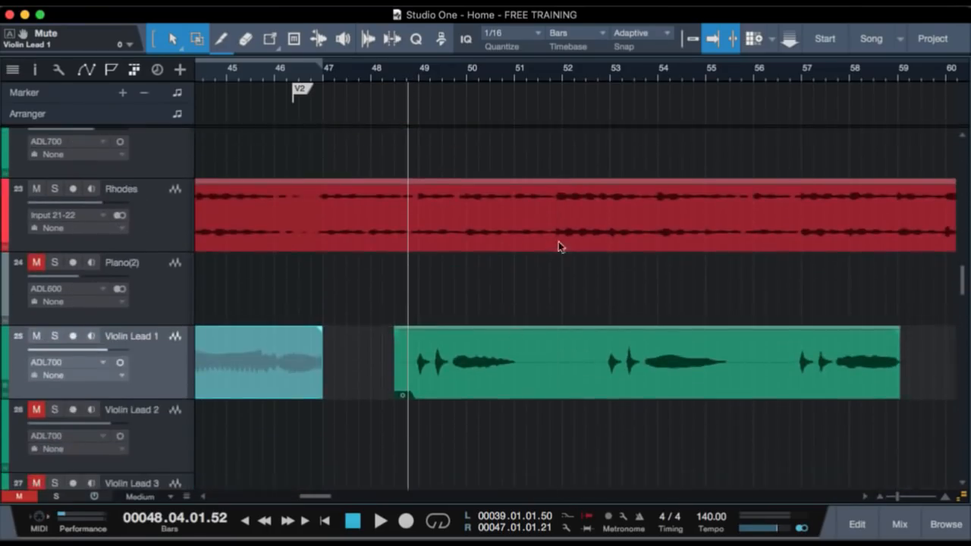
# Solo Rhodes and play it from just before bar 52, clear the solo during playback and stop.
pyautogui.click(549, 70)
pyautogui.press('m')
pyautogui.click(154, 199)
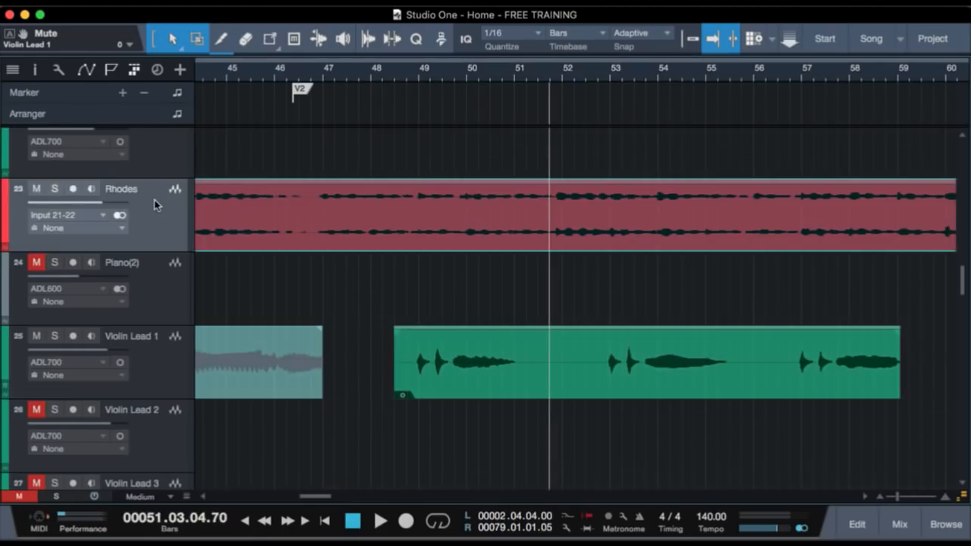
pyautogui.press('s')
pyautogui.press('space')
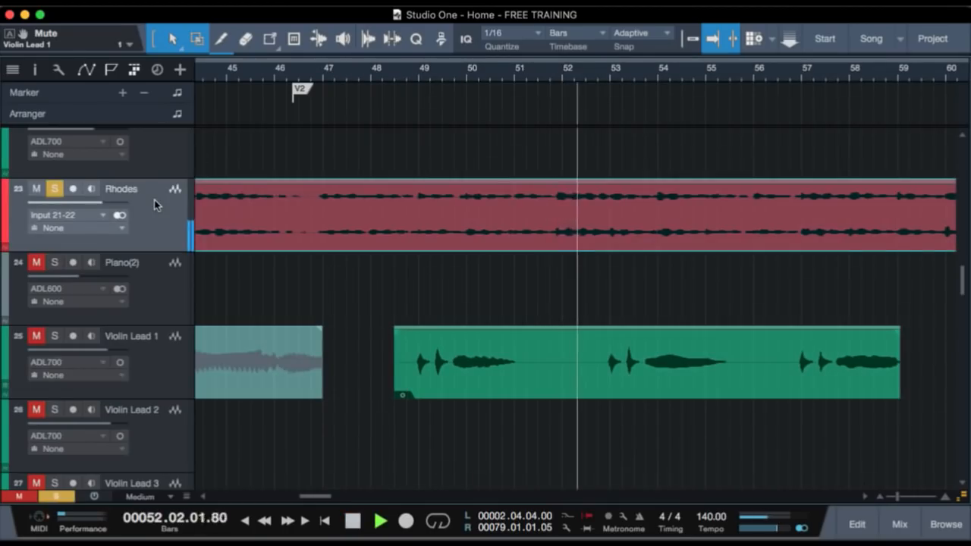
pyautogui.press('s')
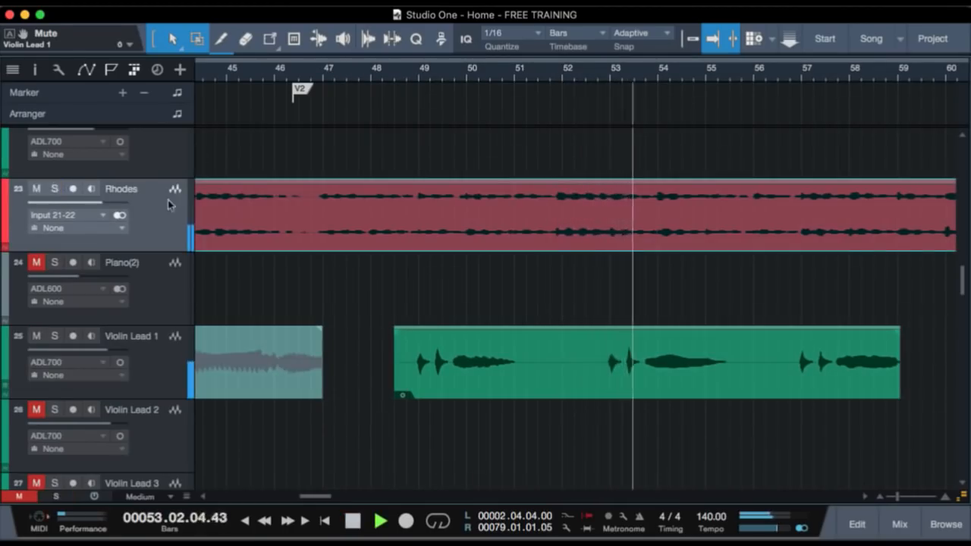
pyautogui.press('space')
# Examine the electric guitars around bar 55 and the drum, percussion and bass tracks from the turnaround to CH2.
pyautogui.scroll(10, 782, 347)
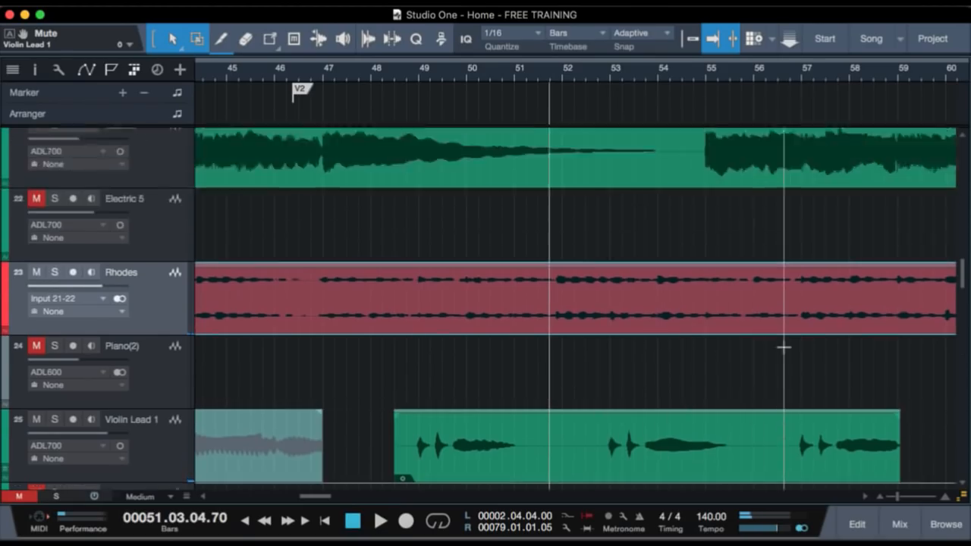
pyautogui.scroll(-4, 783, 347)
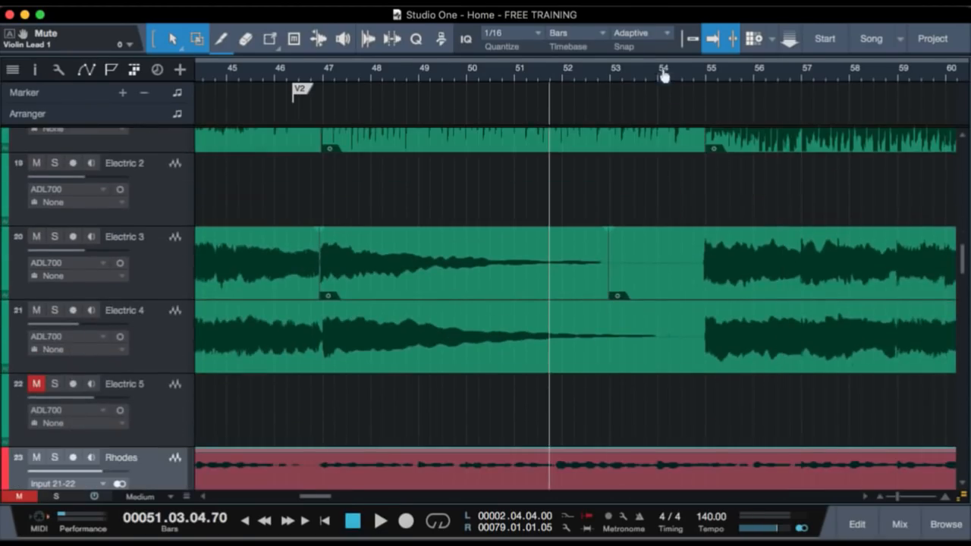
pyautogui.scroll(-5, 664, 76)
pyautogui.scroll(5, 668, 274)
pyautogui.scroll(10, 668, 273)
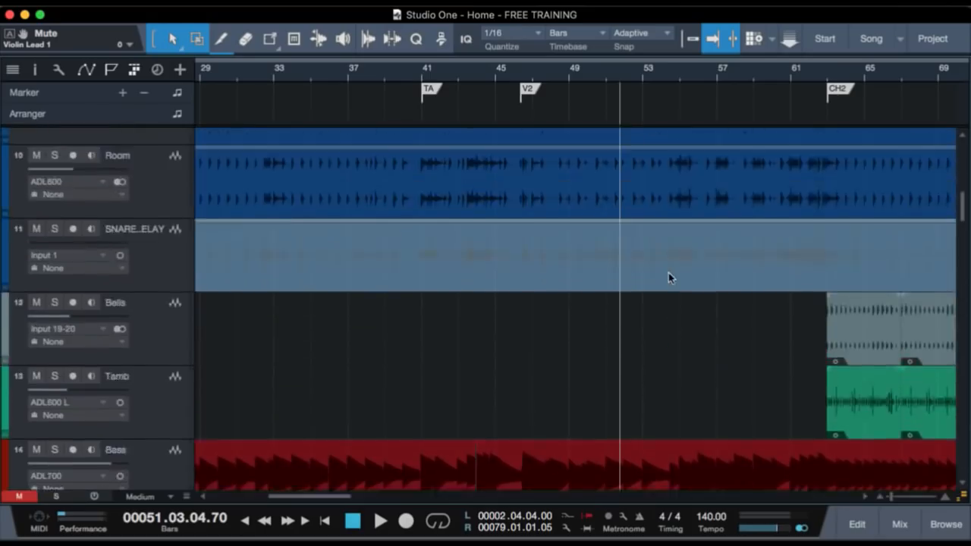
pyautogui.scroll(-4, 668, 273)
pyautogui.scroll(-4, 669, 277)
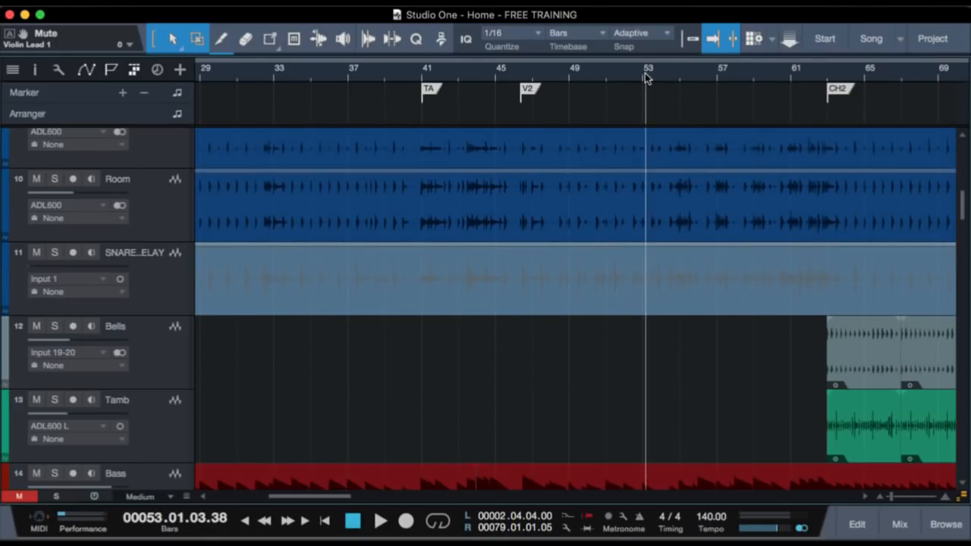
# Play the mix from bar 53 to shortly before CH2 while reviewing the bass and drum tracks, then stop.
pyautogui.press('space')
pyautogui.scroll(-4, 645, 335)
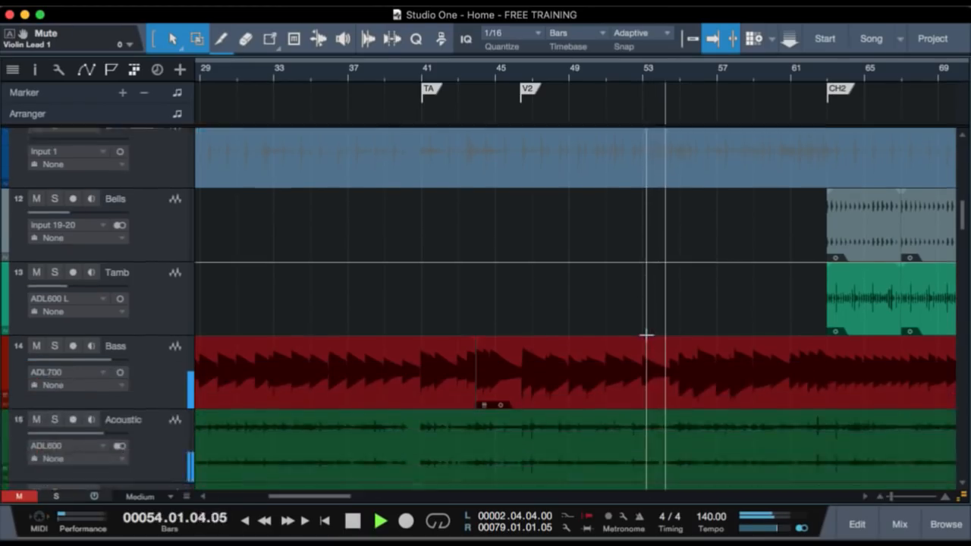
pyautogui.scroll(-3, 645, 334)
pyautogui.scroll(15, 646, 334)
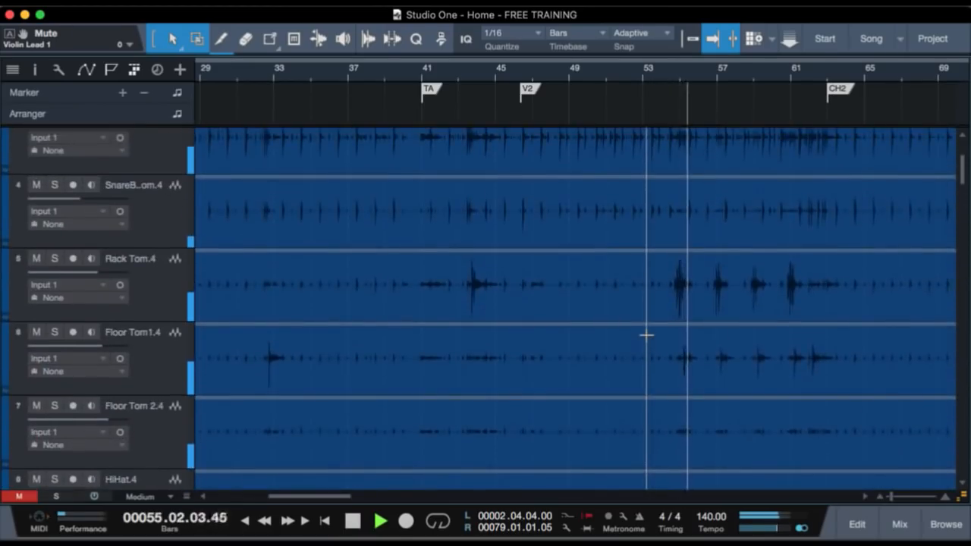
pyautogui.scroll(5, 645, 335)
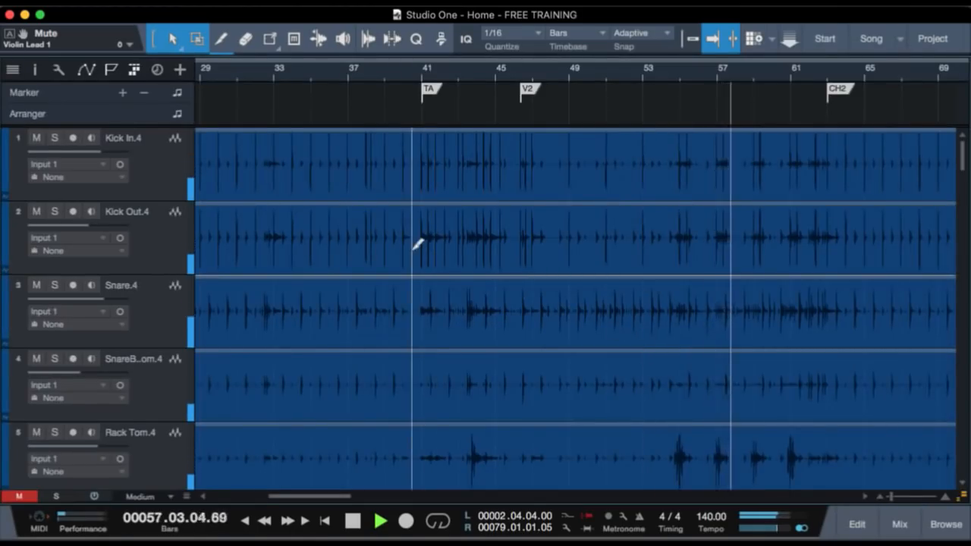
pyautogui.scroll(-2, 412, 249)
pyautogui.scroll(-4, 392, 256)
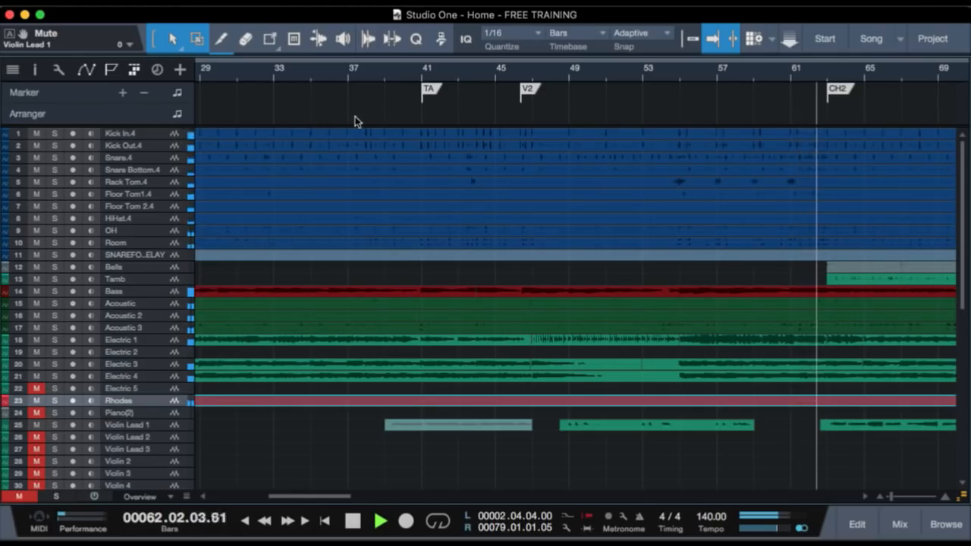
pyautogui.press('space')
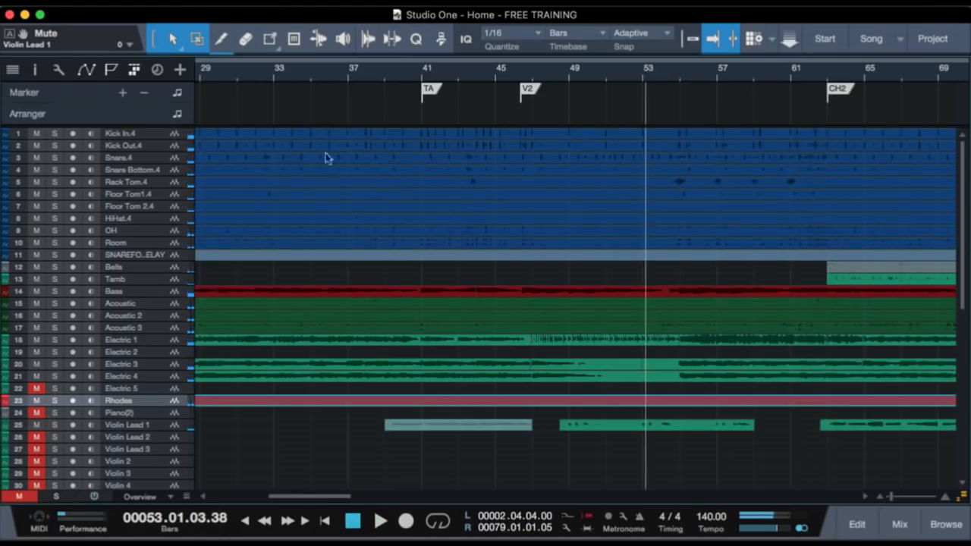
# Solo the ten drum tracks from Kick In.4 through Room, play them from bar 53 and stop playback.
pyautogui.click(170, 136)
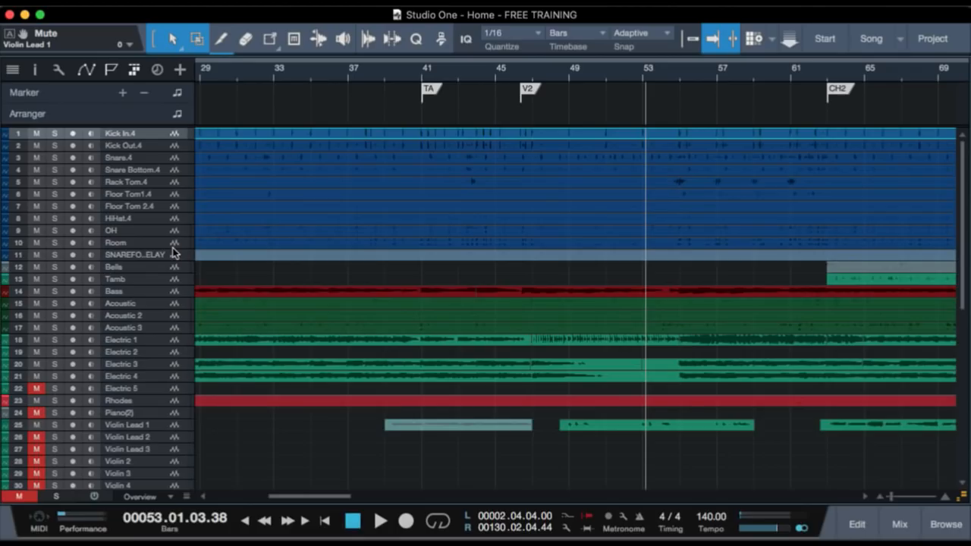
pyautogui.keyDown('shift'); pyautogui.click(169, 245); pyautogui.keyUp('shift')
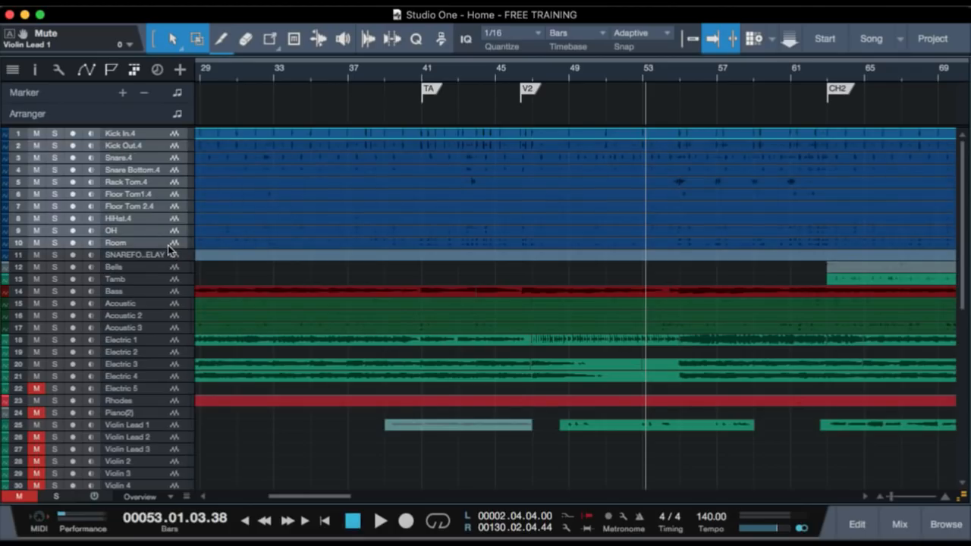
pyautogui.press('s')
pyautogui.press('space')
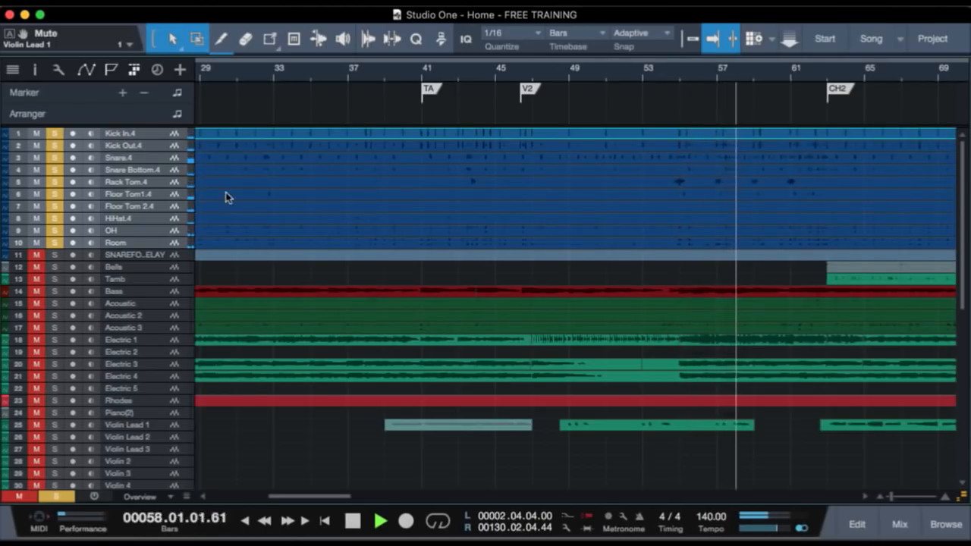
pyautogui.press('space')
# Solo only Electric 1 in place of the drum tracks, play it from bar 54 and stop playback.
pyautogui.scroll(3, 321, 323)
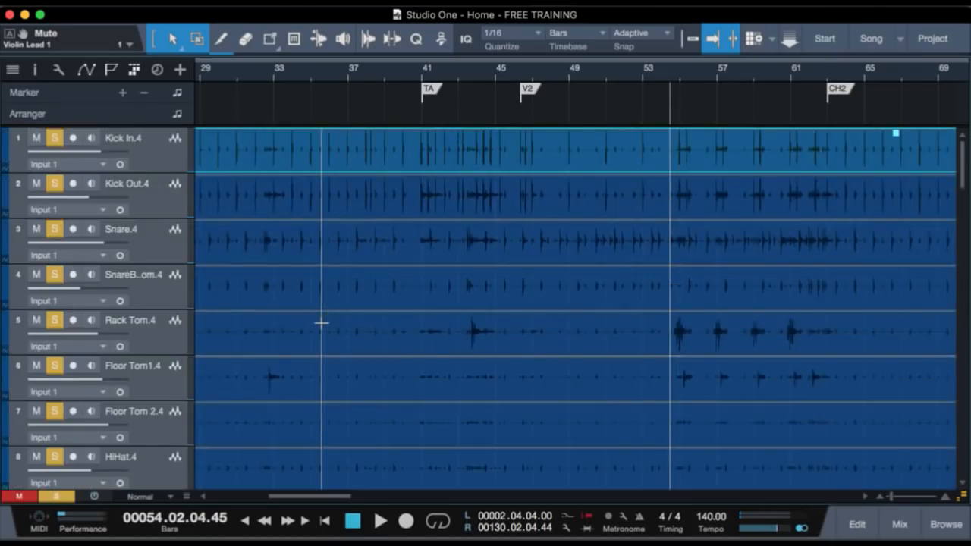
pyautogui.scroll(-10, 322, 323)
pyautogui.scroll(-4, 322, 323)
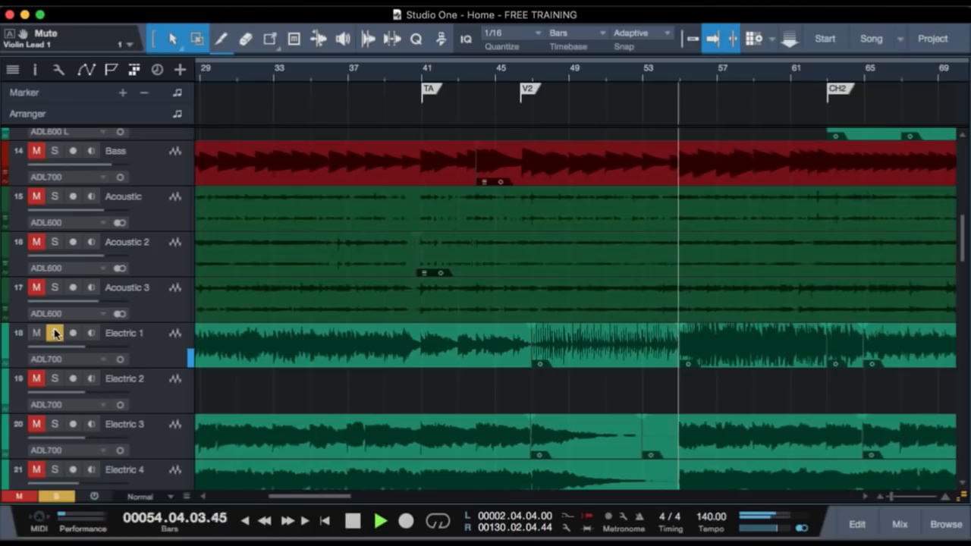
pyautogui.scroll(-3, 324, 377)
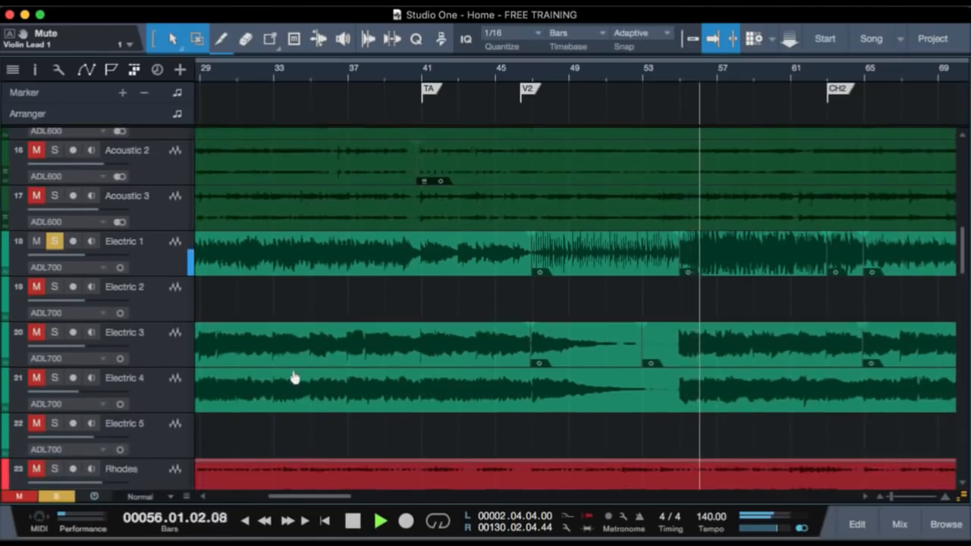
pyautogui.press('space')
# Add Electric 3 and Electric 4 to the Electric 1 solo, play them from bar 54, stop and clear all solos.
pyautogui.click(165, 346)
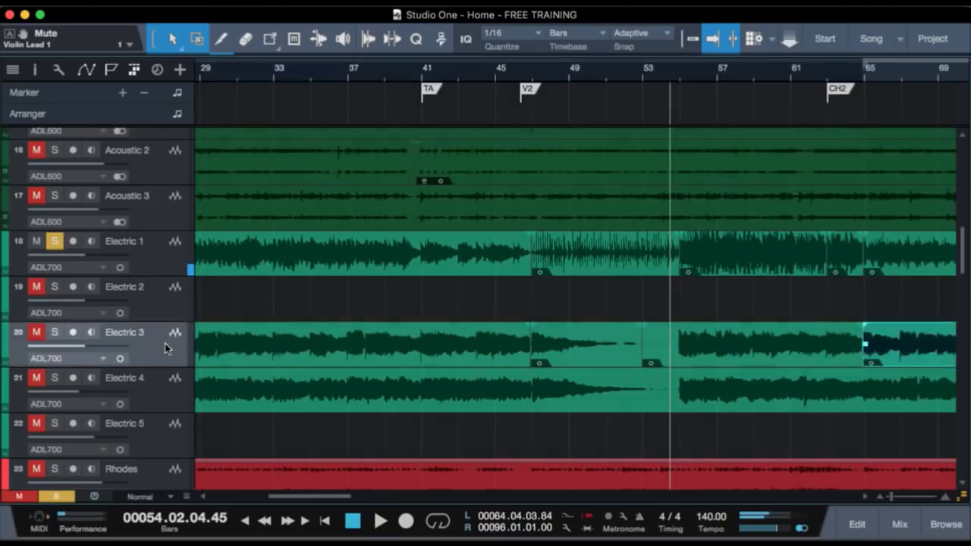
pyautogui.keyDown('shift'); pyautogui.click(163, 394); pyautogui.keyUp('shift')
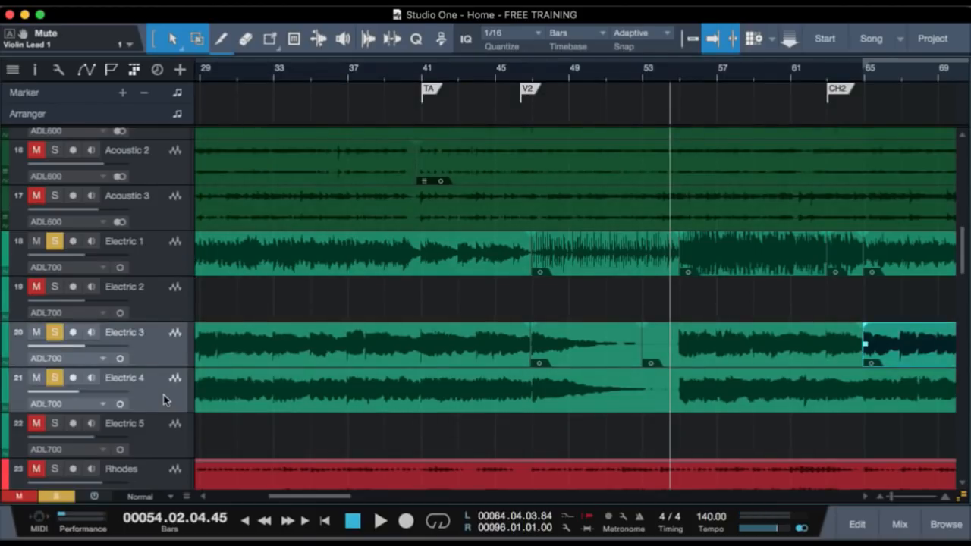
pyautogui.press('space')
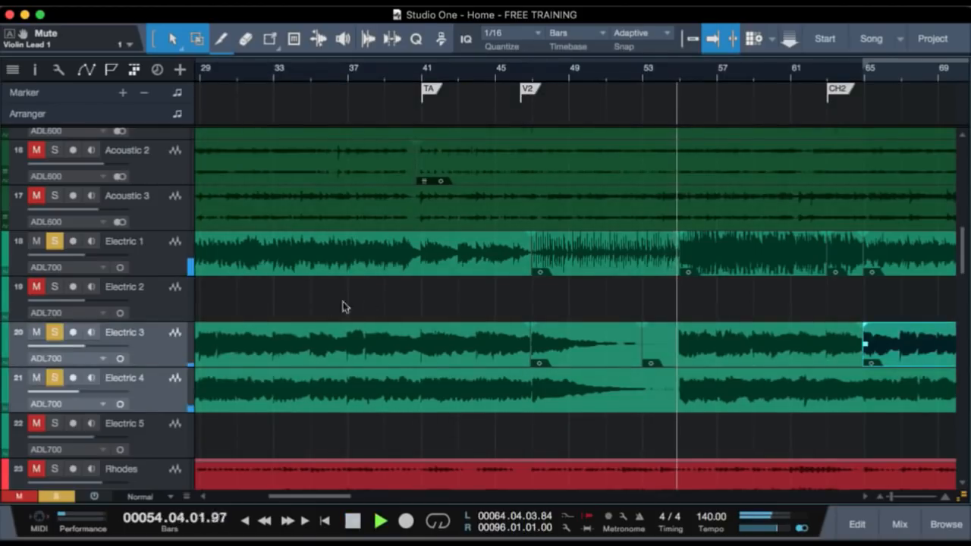
pyautogui.scroll(-6, 584, 440)
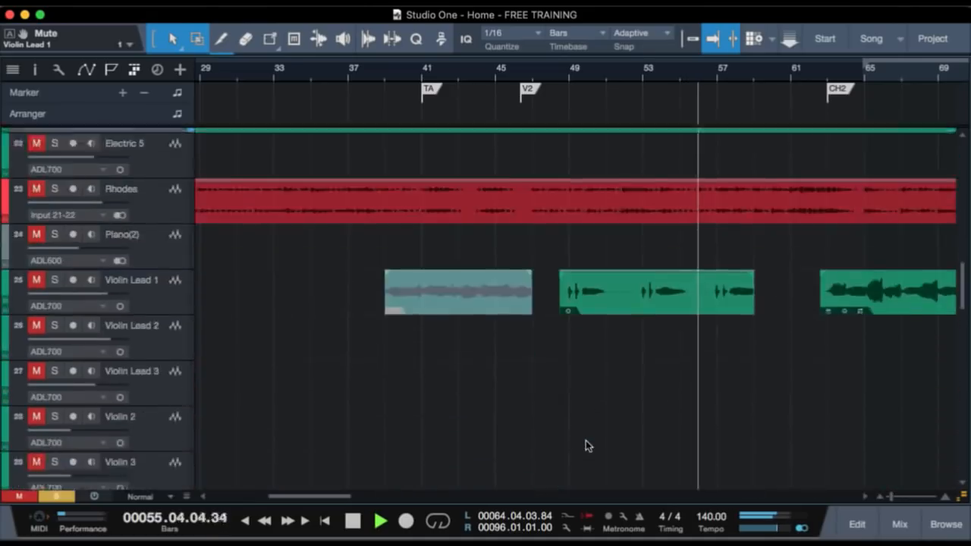
pyautogui.scroll(3, 585, 439)
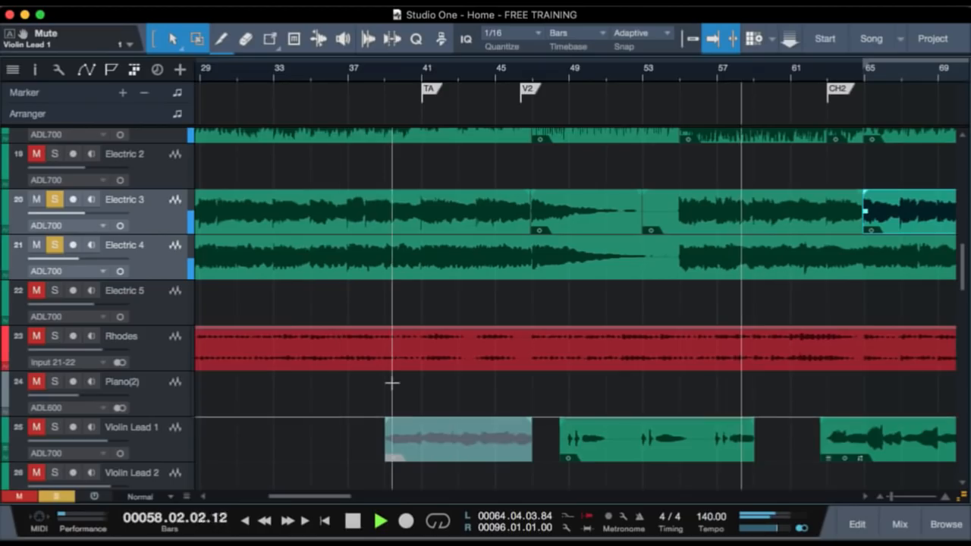
pyautogui.press('space')
pyautogui.hotkey('shift', 's')
# Place the playhead just before bar 51 and unmute the vocal tracks from Harmony 1 through BGV 8.
pyautogui.scroll(-15, 501, 336)
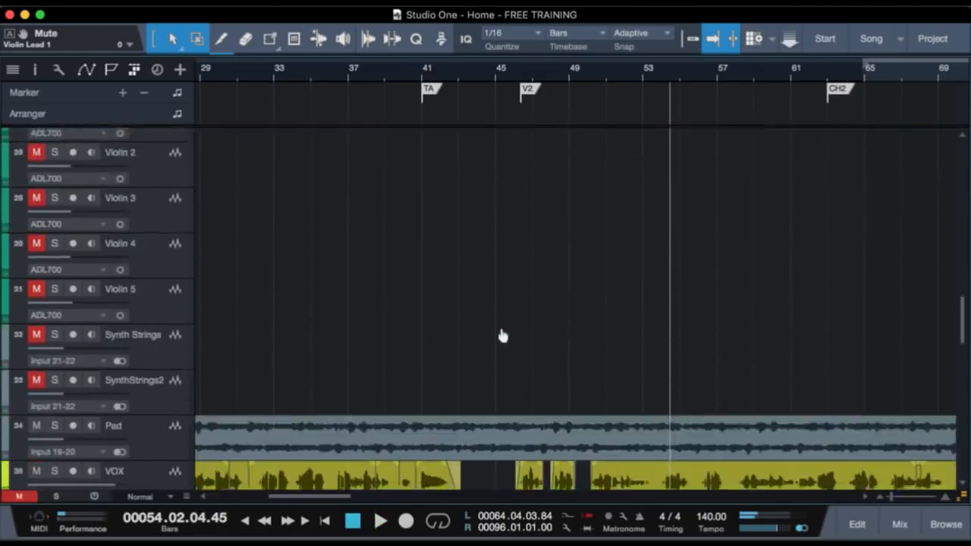
pyautogui.scroll(2, 501, 336)
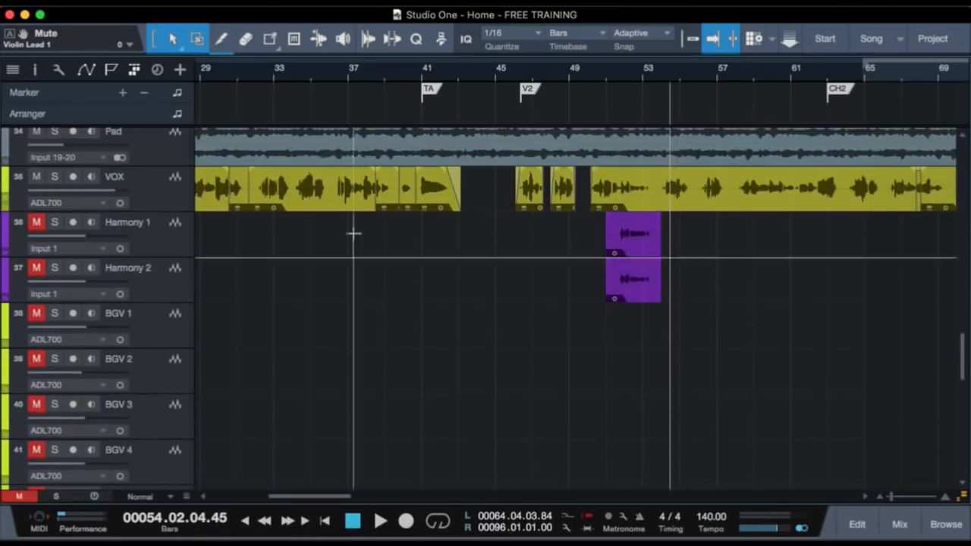
pyautogui.click(604, 76)
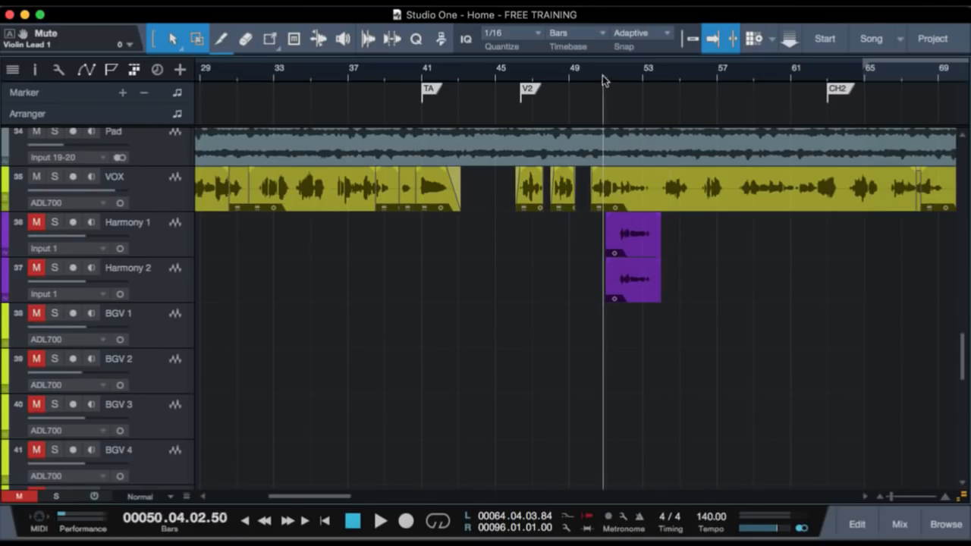
pyautogui.click(143, 222)
pyautogui.scroll(-8, 245, 306)
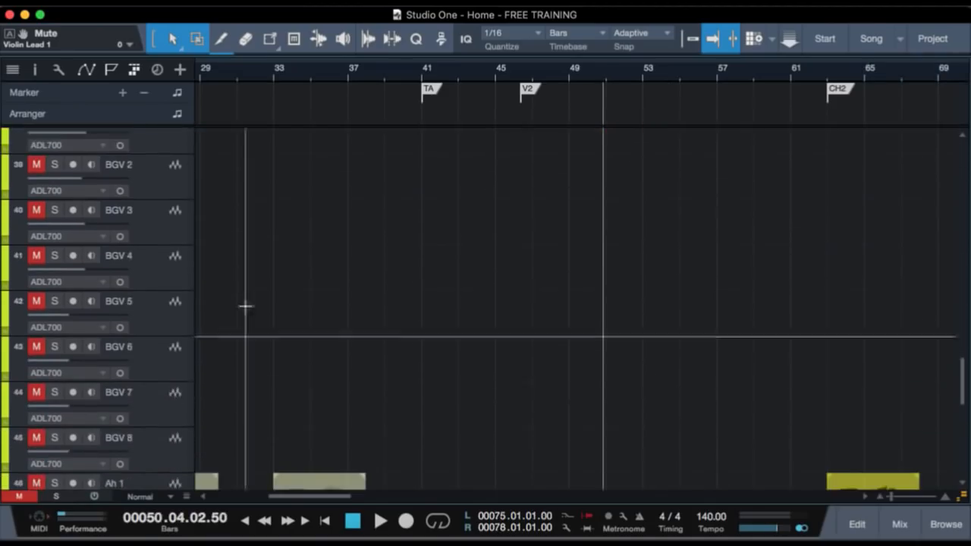
pyautogui.keyDown('shift'); pyautogui.click(169, 295); pyautogui.keyUp('shift')
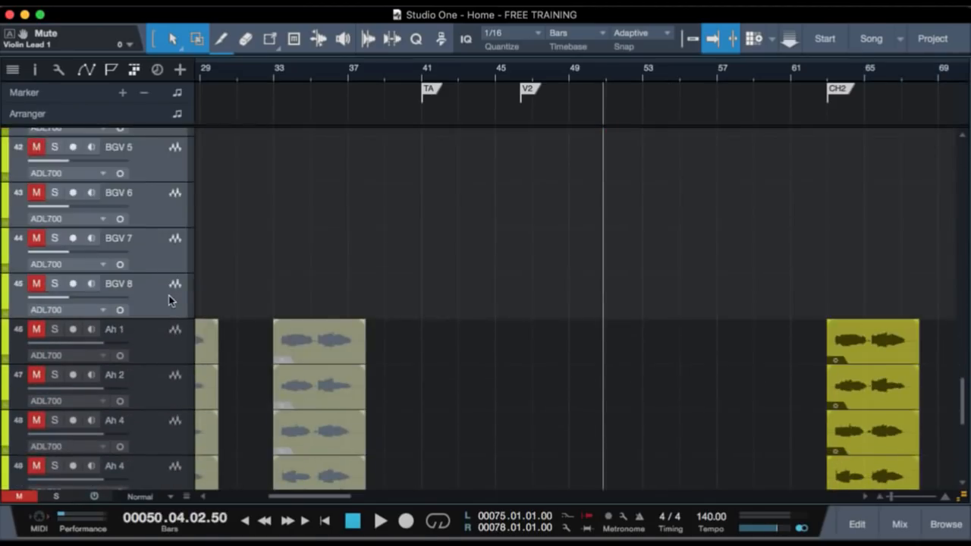
pyautogui.press('m')
pyautogui.scroll(2, 519, 268)
pyautogui.scroll(10, 518, 274)
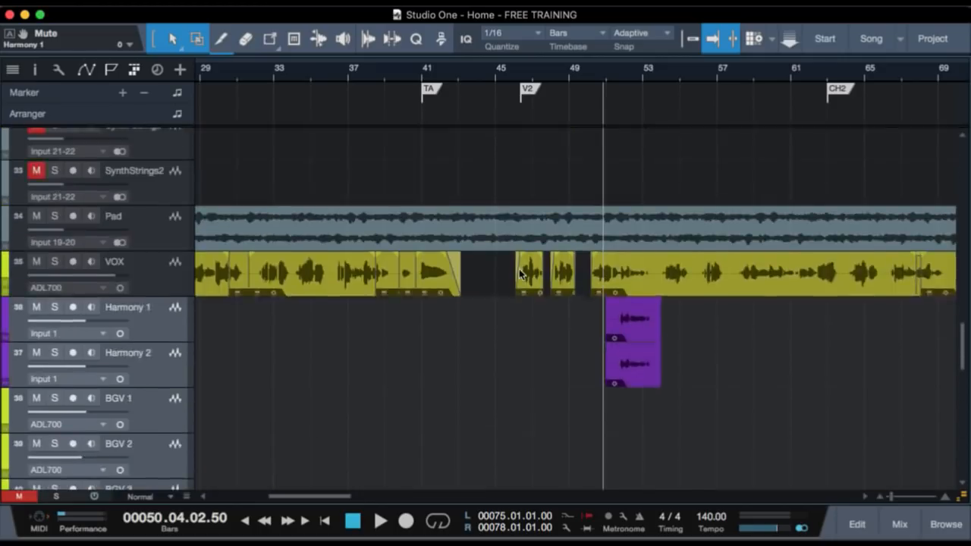
# Solo Harmony 1 and Harmony 2 and play them from just before bar 51.
pyautogui.press('s')
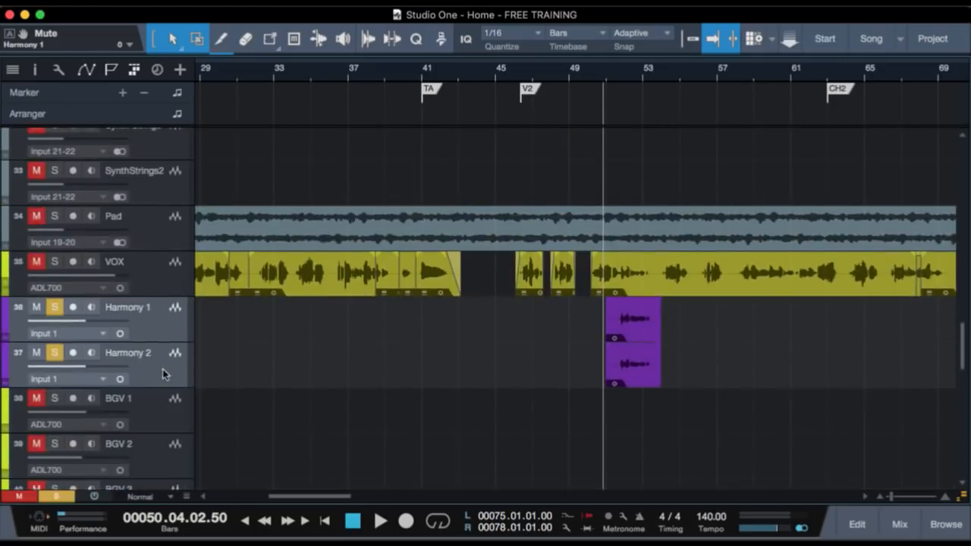
pyautogui.press('space')
pyautogui.click(602, 77)
# Set the playhead near the start of bar 50, ahead of the two harmony clips, with no tracks soloed.
pyautogui.click(614, 76)
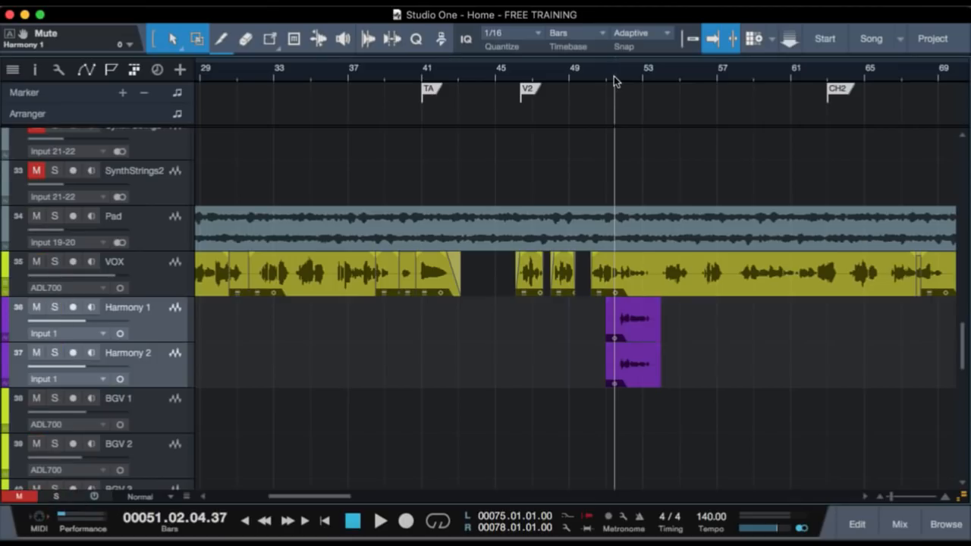
pyautogui.click(604, 76)
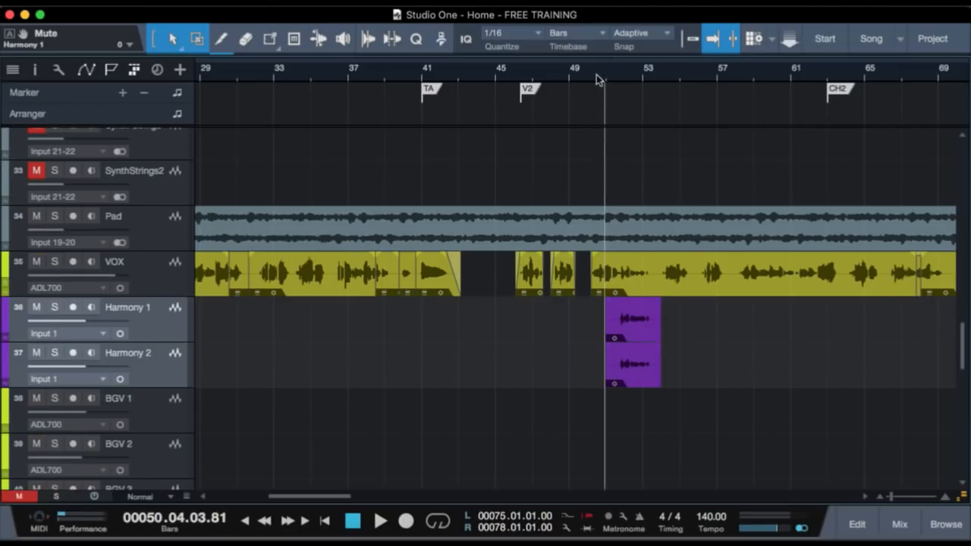
pyautogui.click(589, 76)
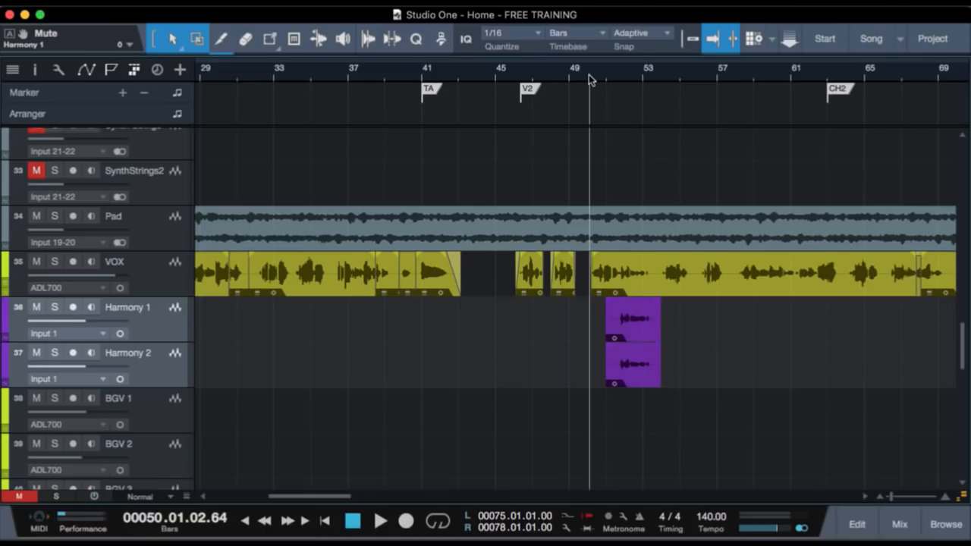
# Start playback from bar 50 and unmute the Ah backing vocal tracks 46 through 53.
pyautogui.press('space')
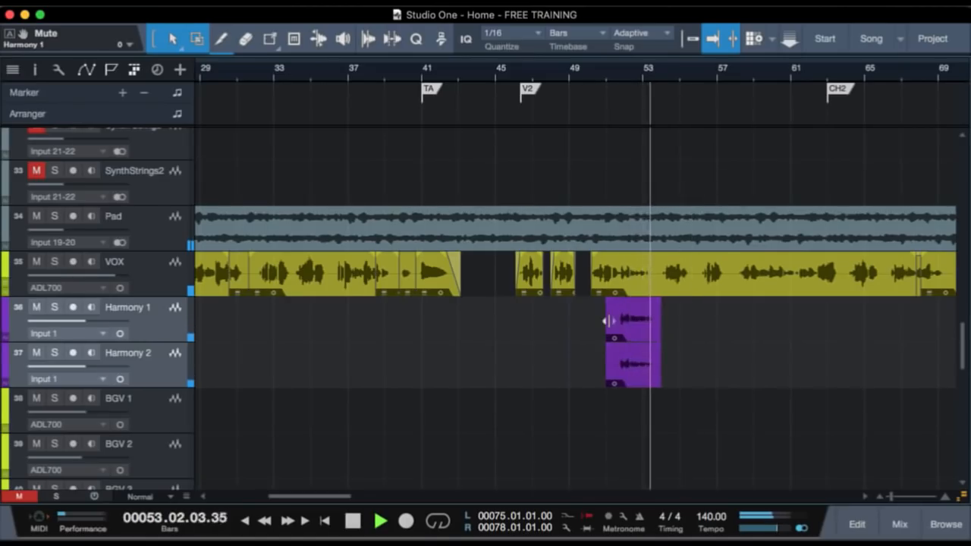
pyautogui.scroll(8, 665, 381)
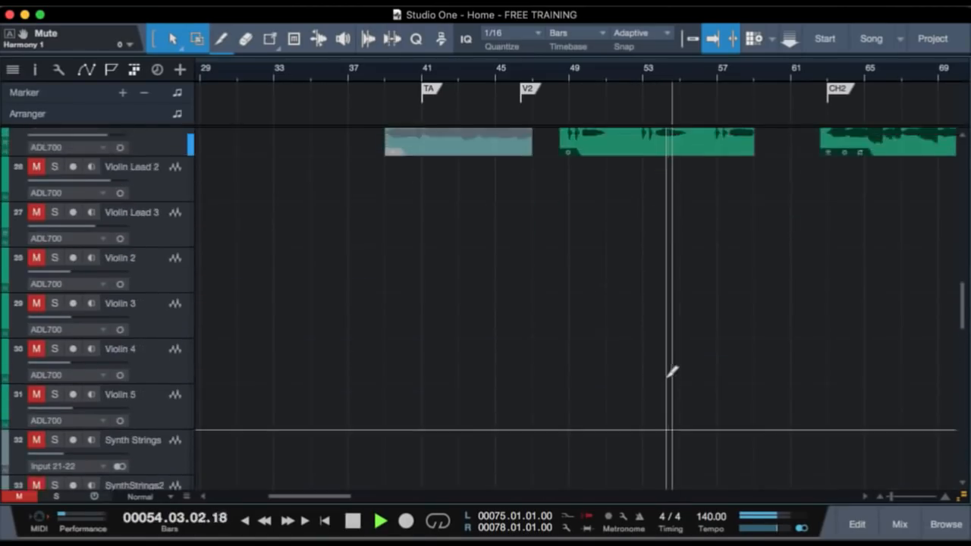
pyautogui.scroll(-5, 666, 376)
pyautogui.scroll(-4, 726, 402)
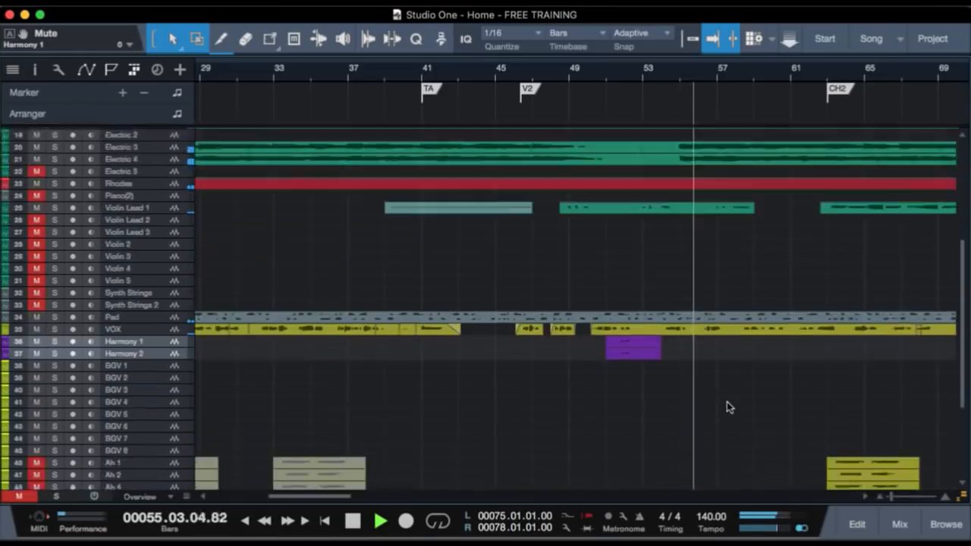
pyautogui.scroll(-6, 726, 402)
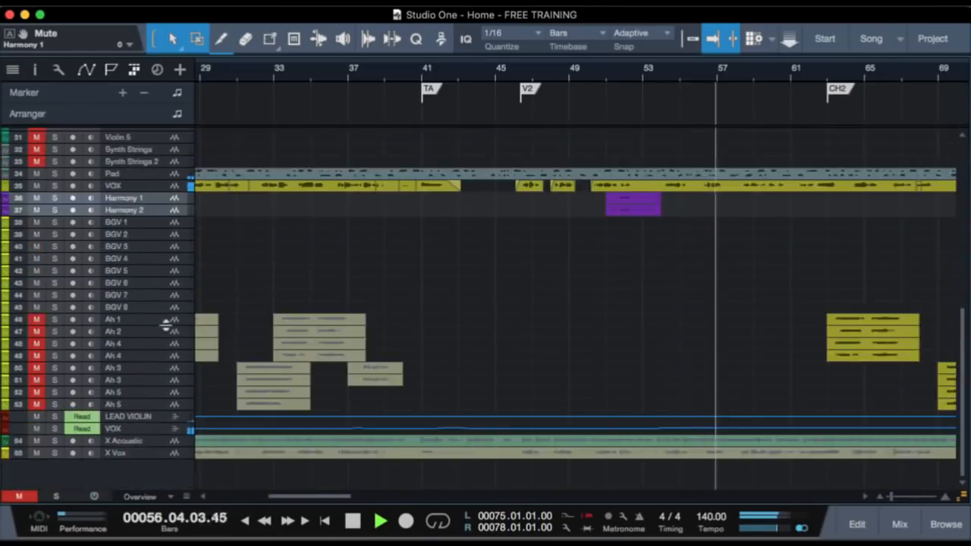
pyautogui.click(162, 319)
pyautogui.keyDown('shift'); pyautogui.click(155, 403); pyautogui.keyUp('shift')
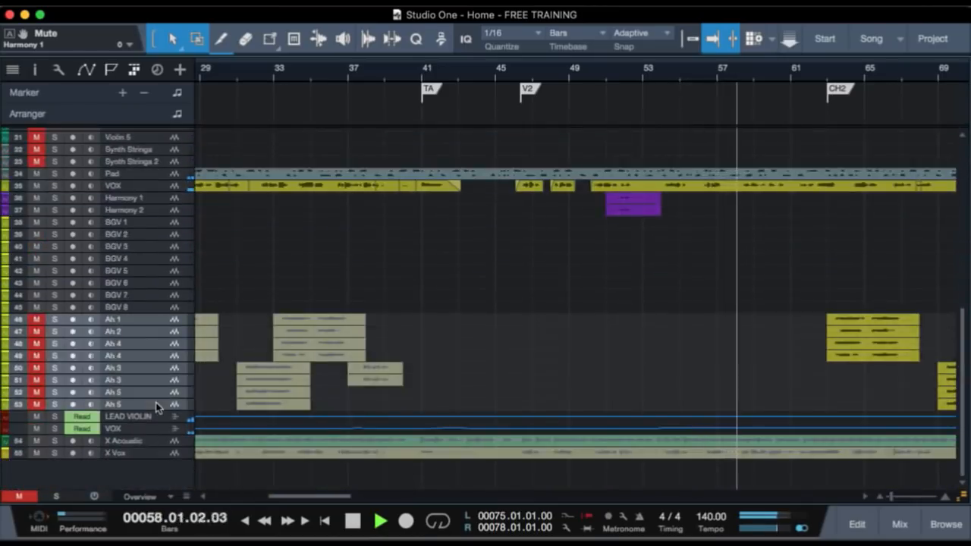
pyautogui.press('m')
# Unmute Violin Lead 2 through Synth Strings 2, plus Piano(2) and Electric 5, and stop playback.
pyautogui.scroll(4, 288, 289)
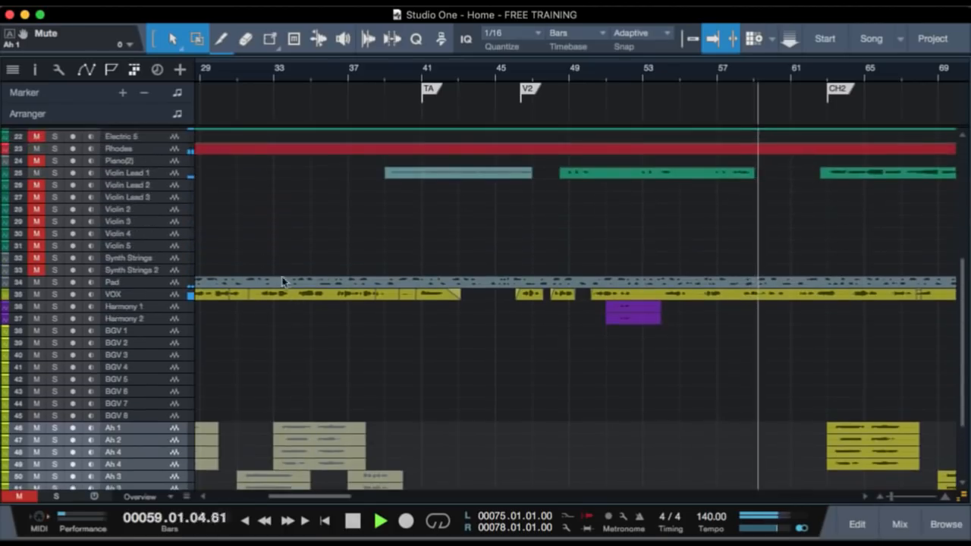
pyautogui.scroll(3, 219, 210)
pyautogui.click(162, 177)
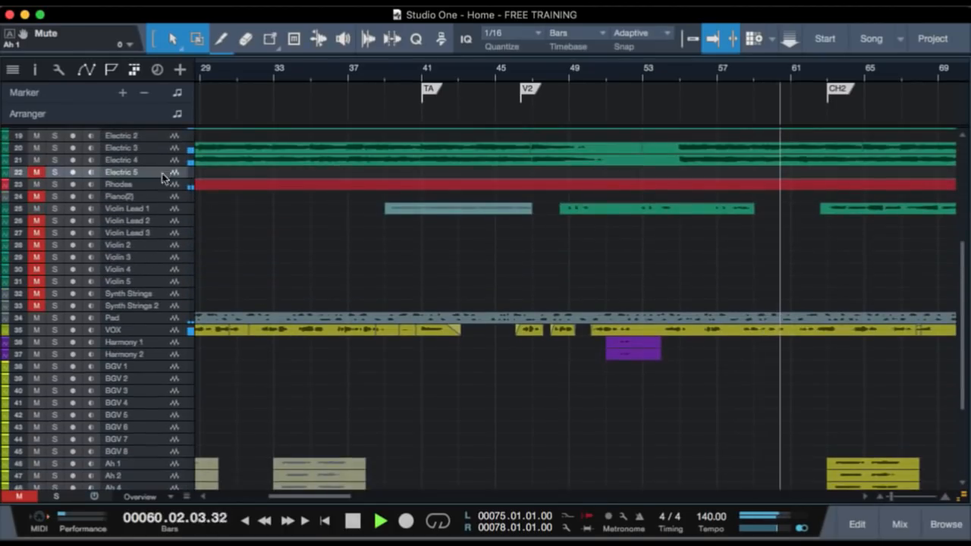
pyautogui.click(162, 307)
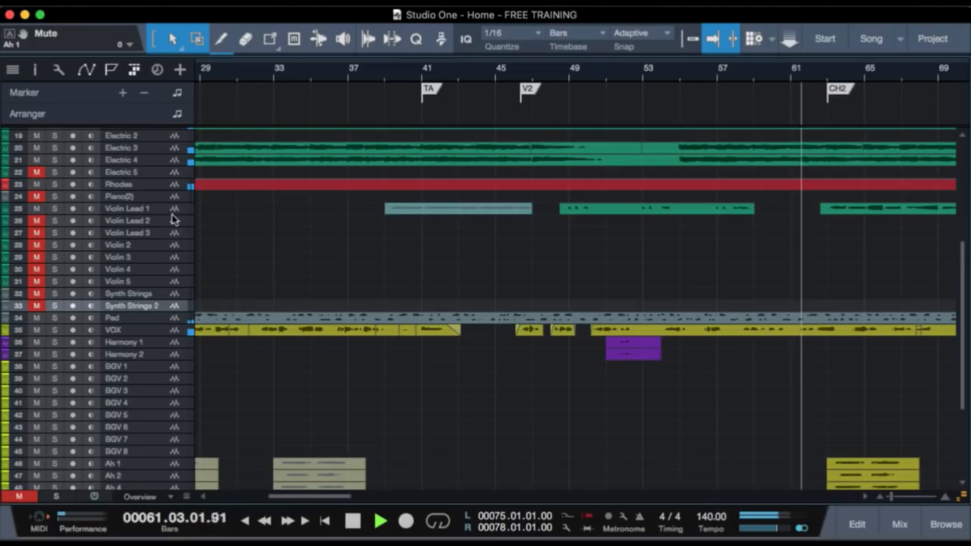
pyautogui.keyDown('shift'); pyautogui.click(171, 220); pyautogui.keyUp('shift')
pyautogui.press('m')
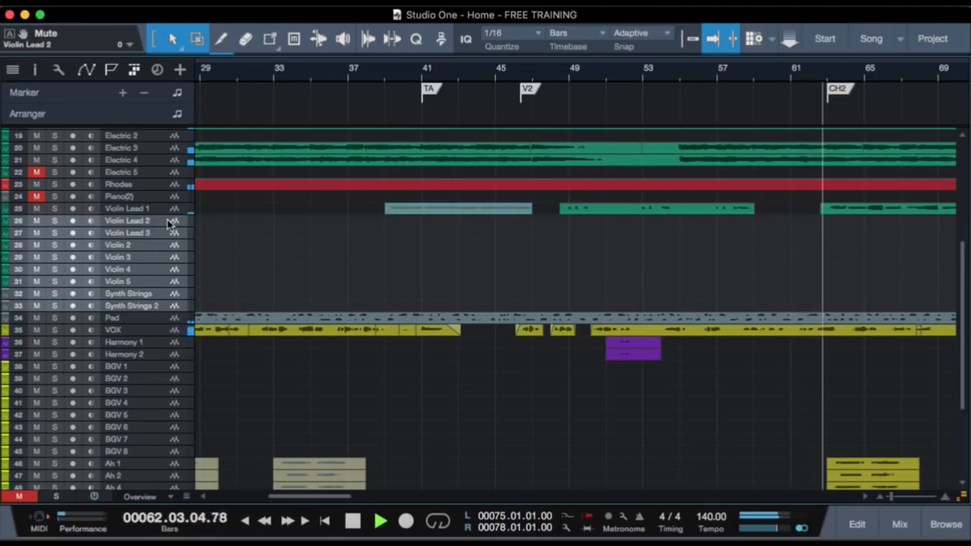
pyautogui.click(36, 196)
pyautogui.click(36, 172)
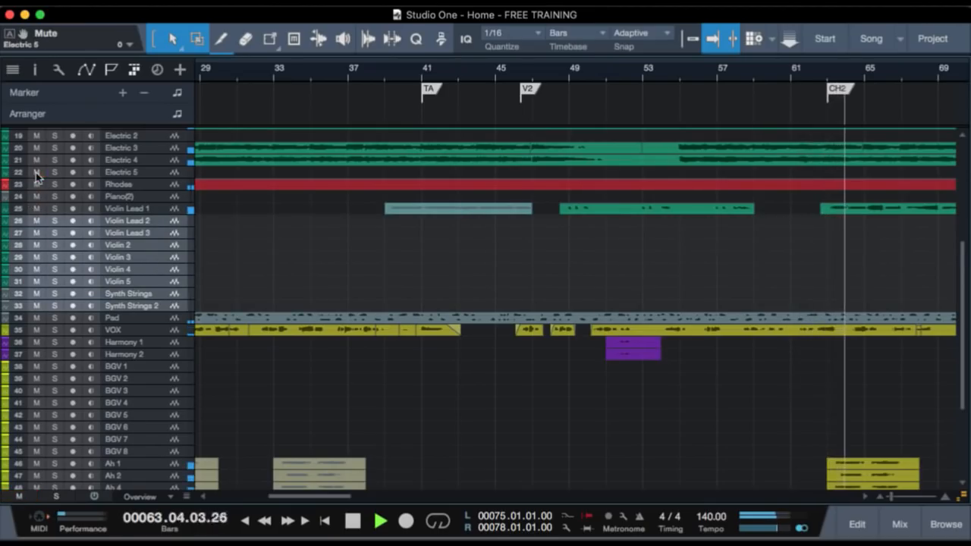
pyautogui.press('space')
# Place the playback cursor just before the CH2 marker and examine which instrument and vocal tracks play in that chorus.
pyautogui.hscroll(10, 763, 234)
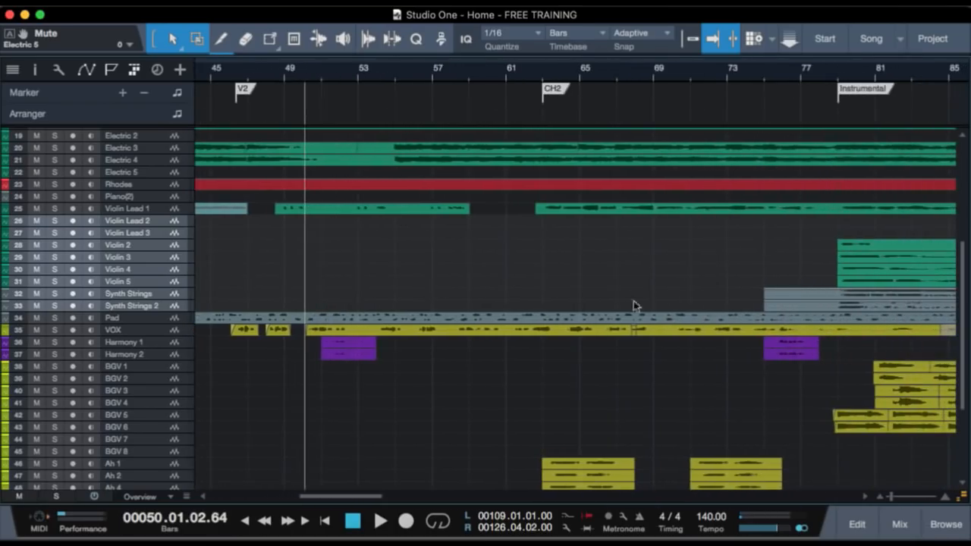
pyautogui.click(535, 73)
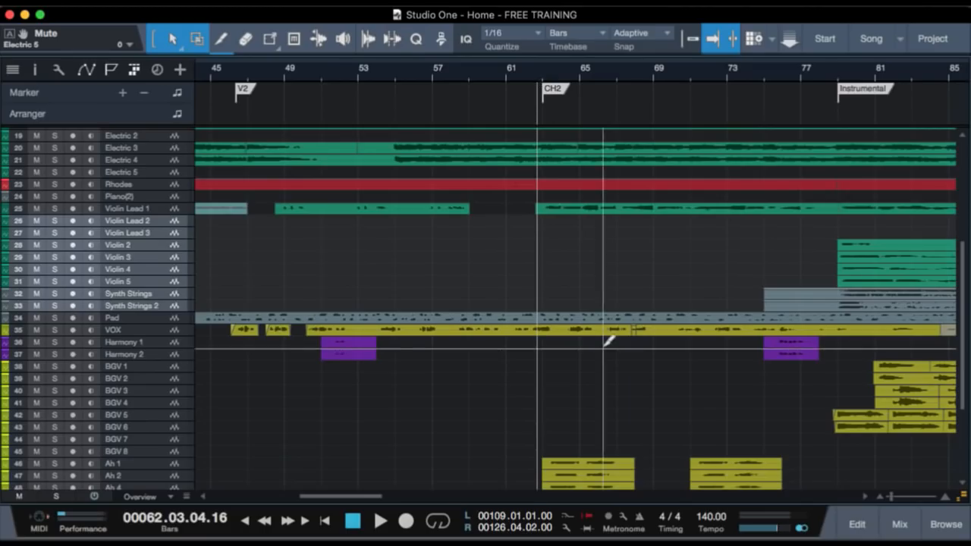
pyautogui.scroll(3, 604, 347)
pyautogui.scroll(-4, 605, 345)
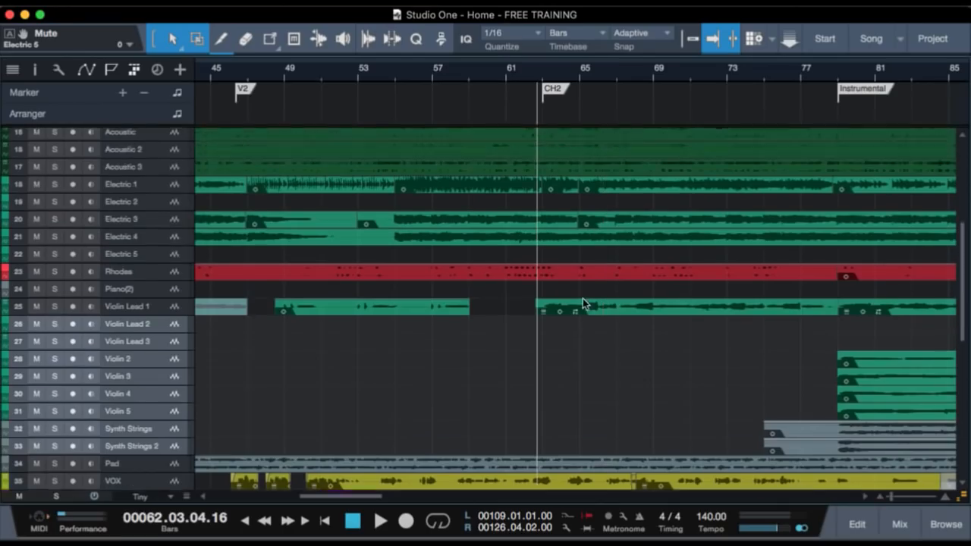
pyautogui.scroll(4, 582, 304)
pyautogui.scroll(-8, 582, 303)
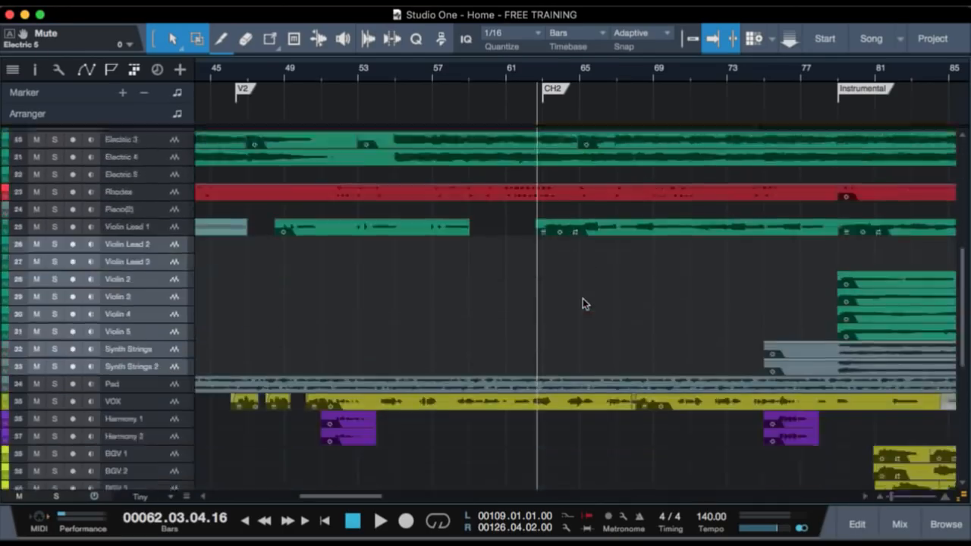
pyautogui.scroll(-5, 582, 303)
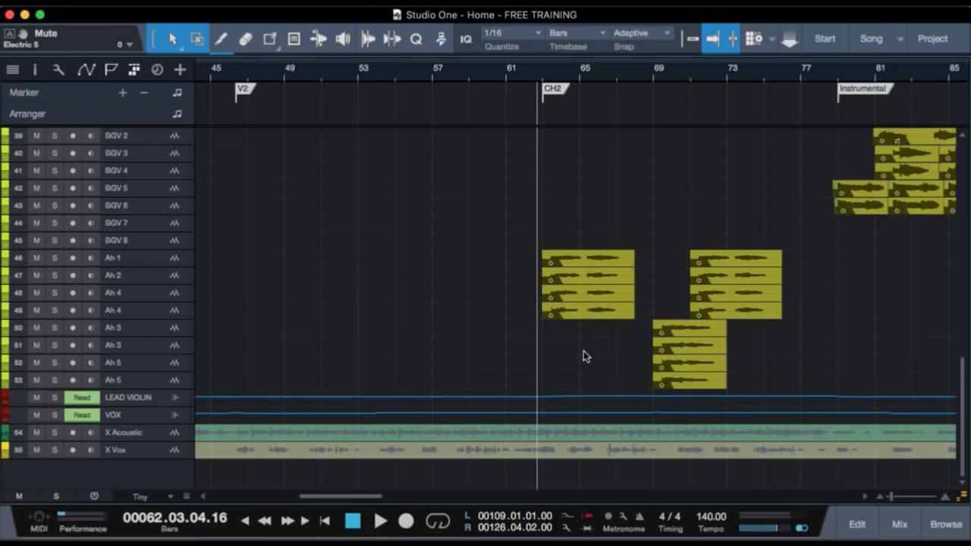
pyautogui.scroll(12, 584, 350)
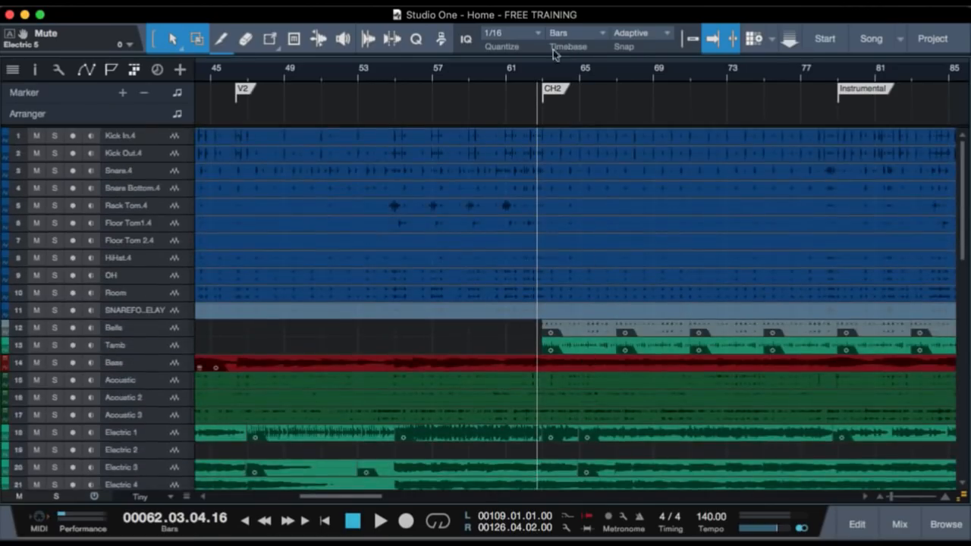
# Solo the Bells and Tamb tracks, listen from just before the CH2 marker, and clear the solo.
pyautogui.moveTo(539, 72); pyautogui.dragTo(537, 107)
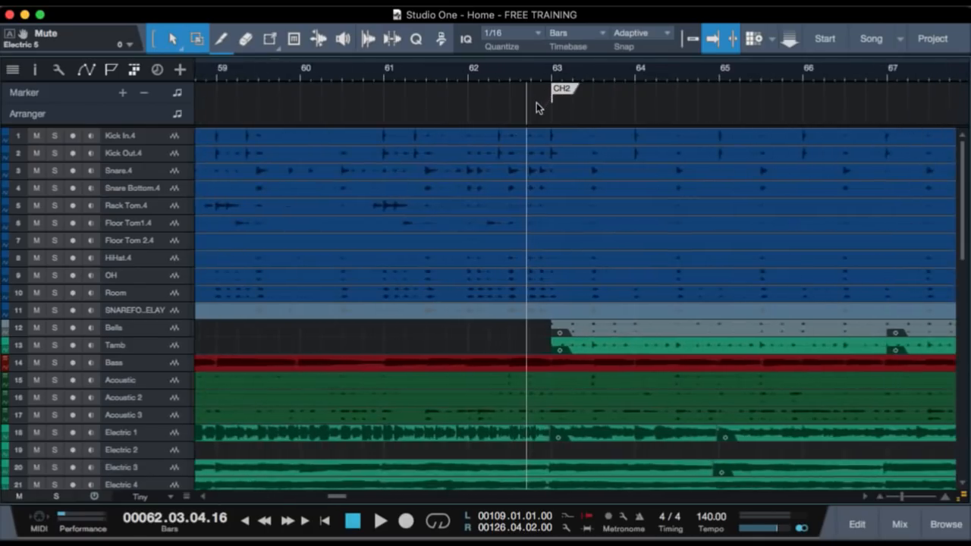
pyautogui.click(541, 72)
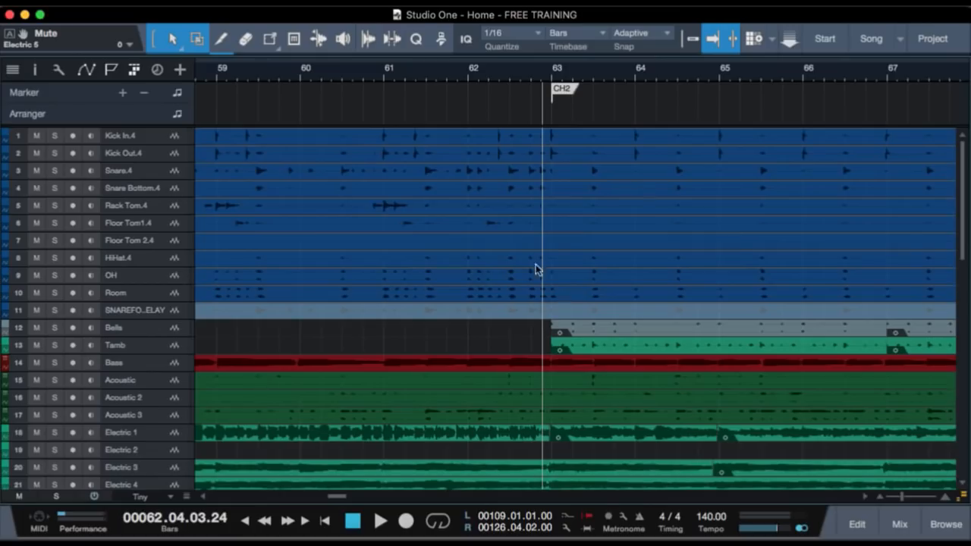
pyautogui.click(158, 334)
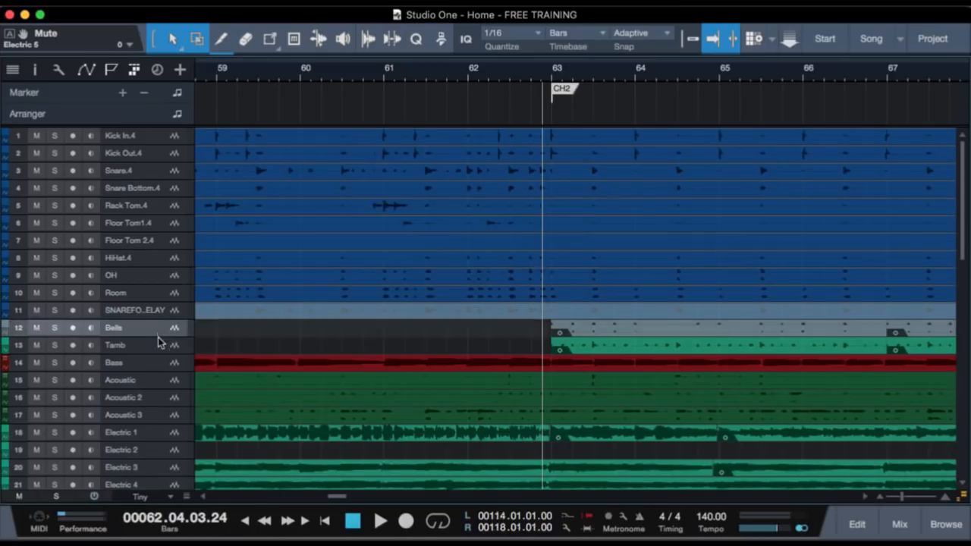
pyautogui.keyDown('shift'); pyautogui.click(155, 348); pyautogui.keyUp('shift')
pyautogui.press('s')
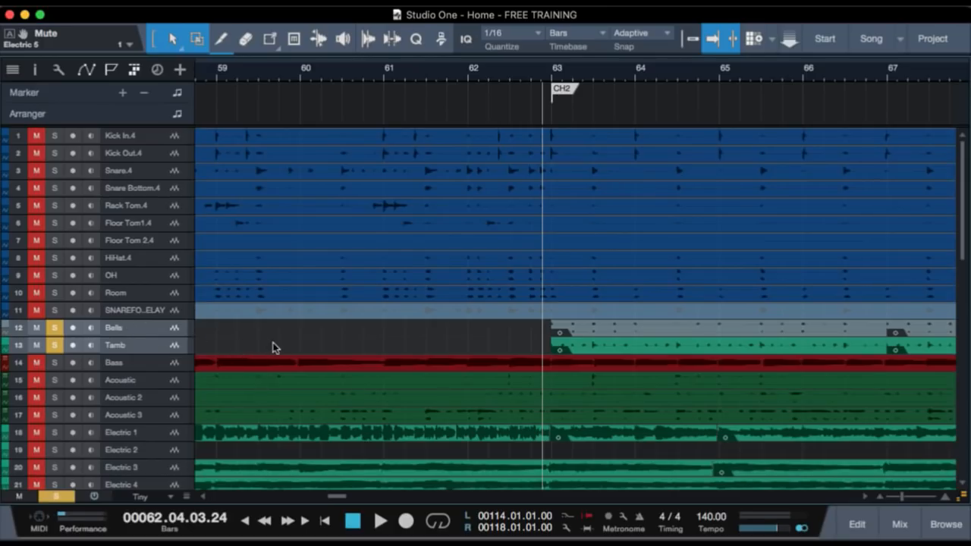
pyautogui.press('space')
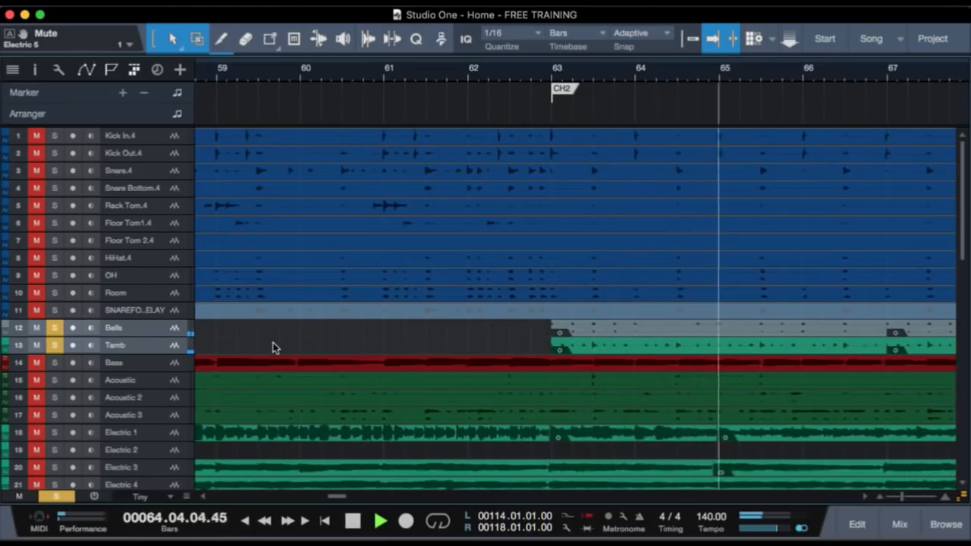
pyautogui.press('space')
pyautogui.press('s')
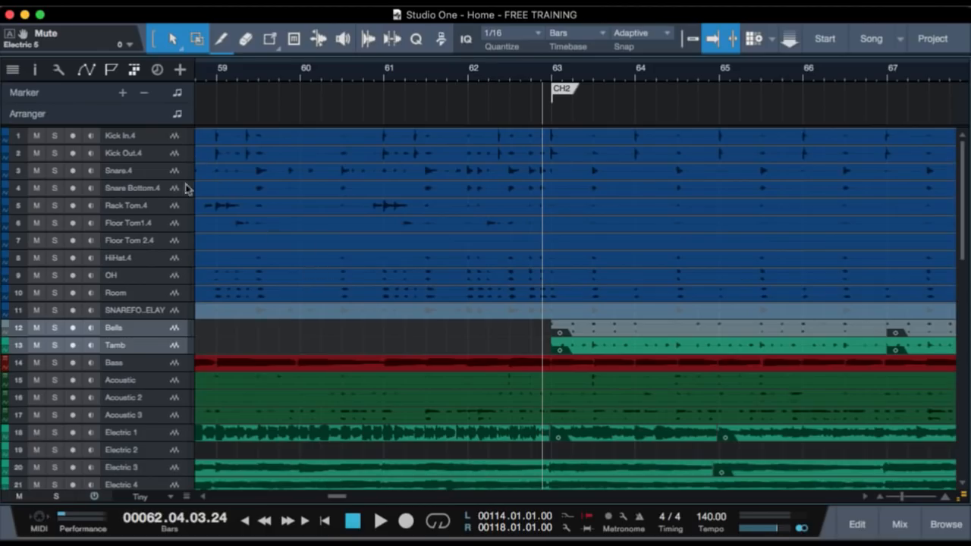
# Solo all tracks from Kick In.4 through Tamb, listen to the start of CH2, and clear the solo.
pyautogui.keyDown('shift'); pyautogui.click(145, 133); pyautogui.keyUp('shift')
pyautogui.press('s')
pyautogui.press('space')
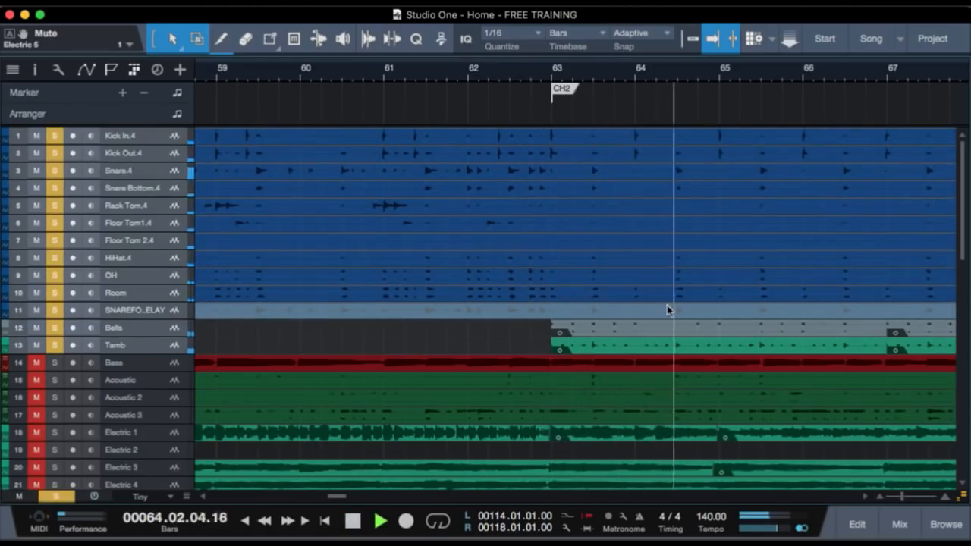
pyautogui.press('space')
pyautogui.press('s')
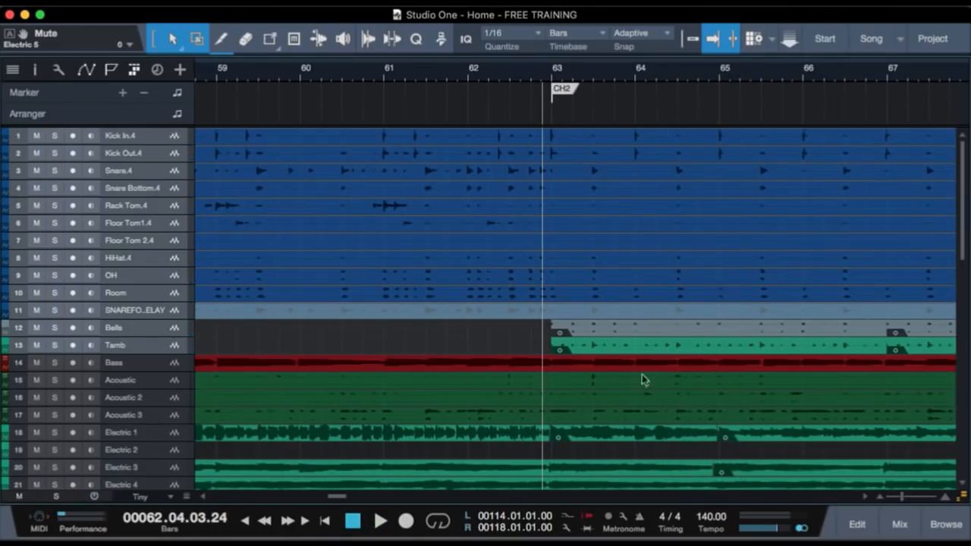
# Select the Violin Lead 1 track and enlarge the track heights to Medium.
pyautogui.scroll(-1, 642, 392)
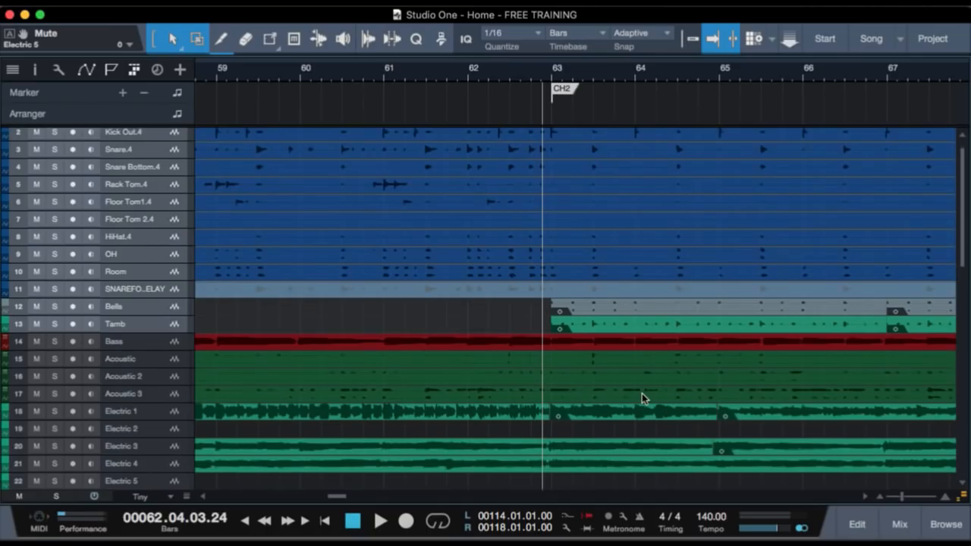
pyautogui.scroll(-2, 641, 393)
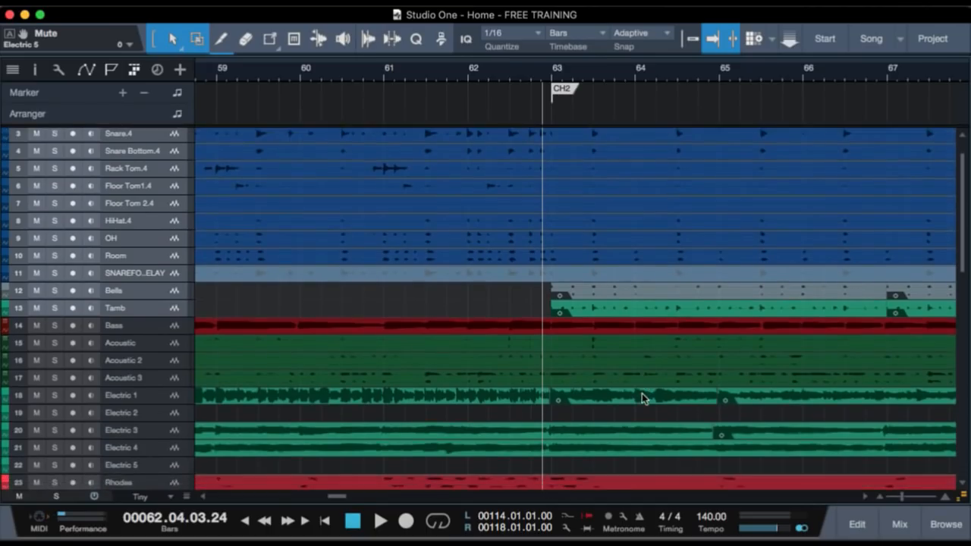
pyautogui.scroll(-5, 642, 393)
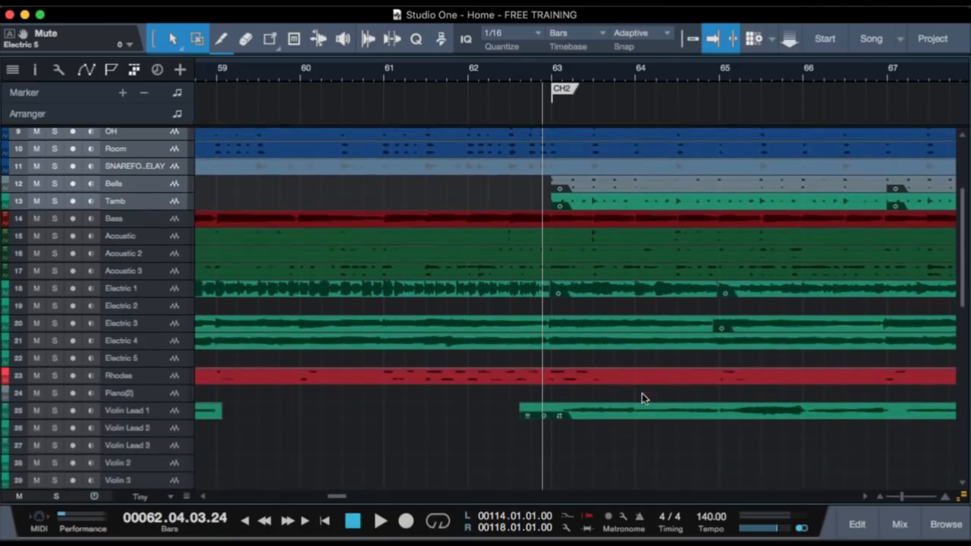
pyautogui.scroll(-5, 510, 245)
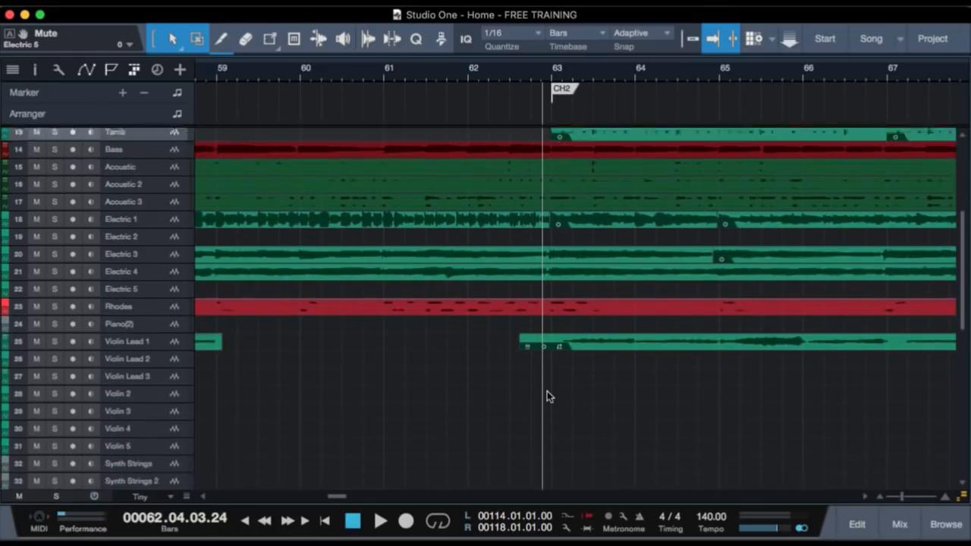
pyautogui.click(165, 334)
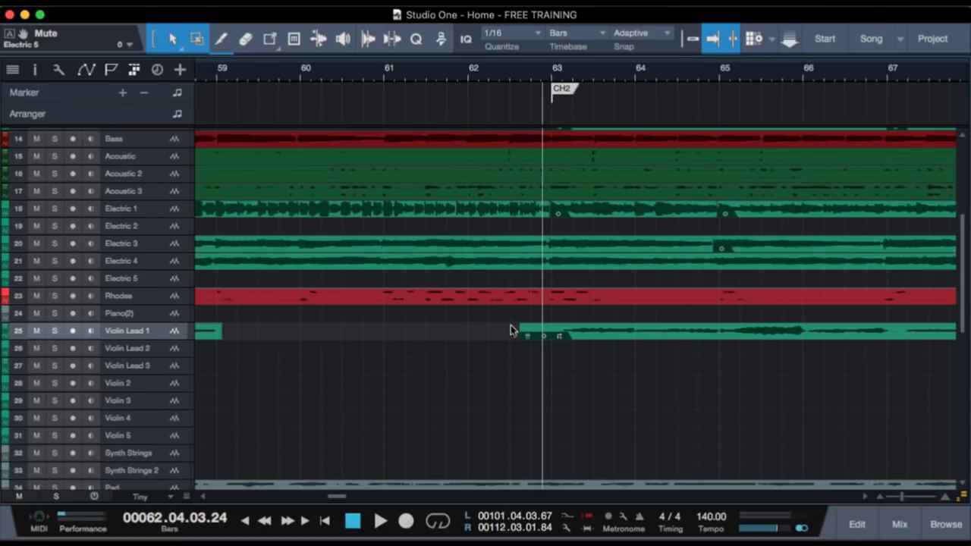
pyautogui.scroll(5, 548, 391)
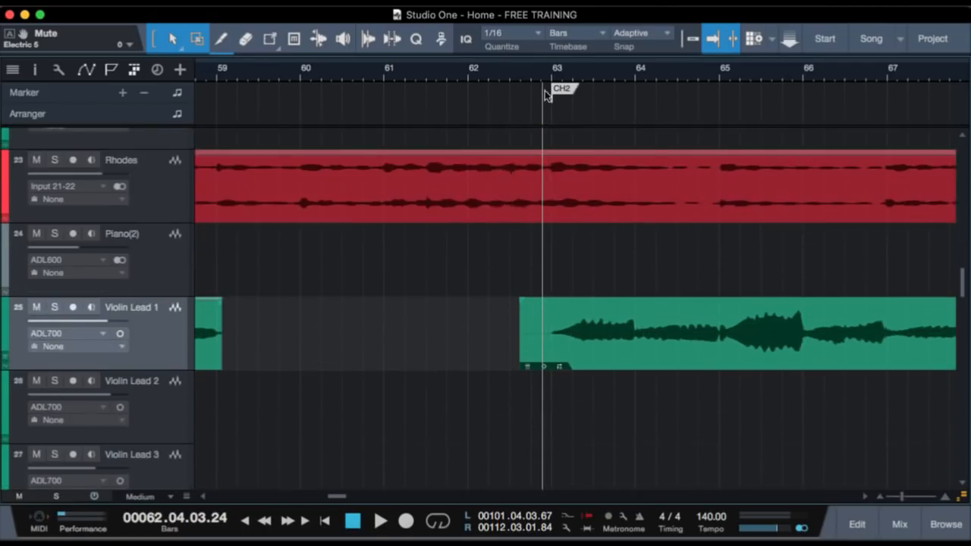
# Solo Violin Lead 1 and listen to its part from about bar 62 beat 4, just before the CH2 marker.
pyautogui.click(534, 75)
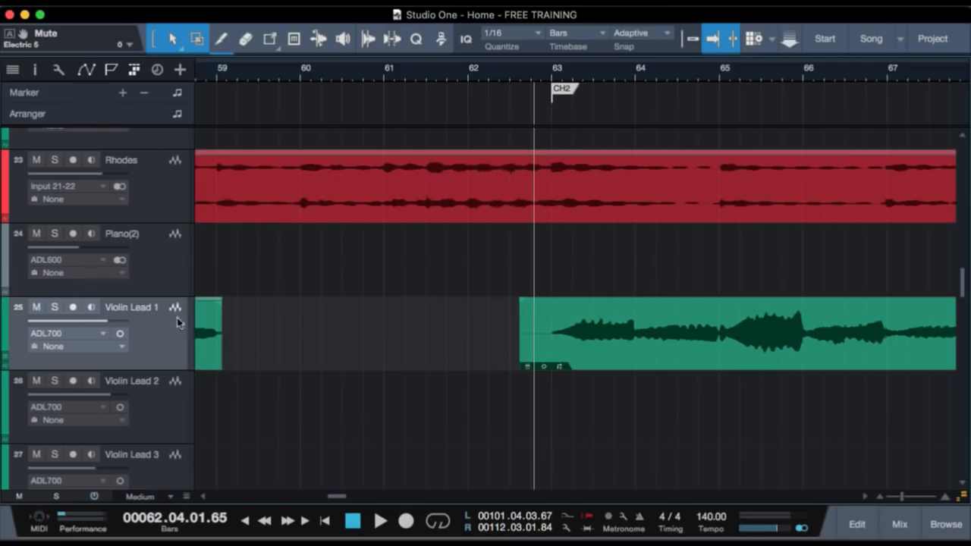
pyautogui.press('s')
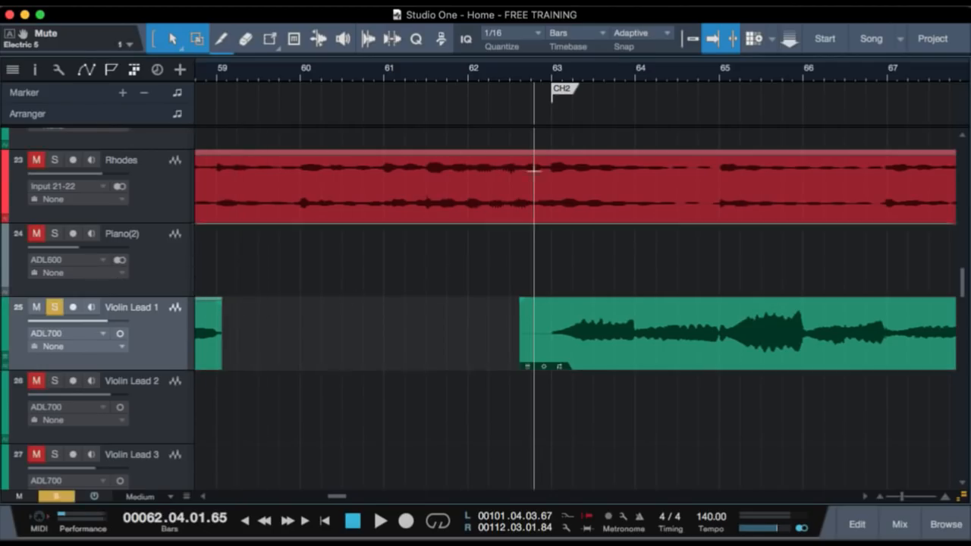
pyautogui.hscroll(5, 566, 262)
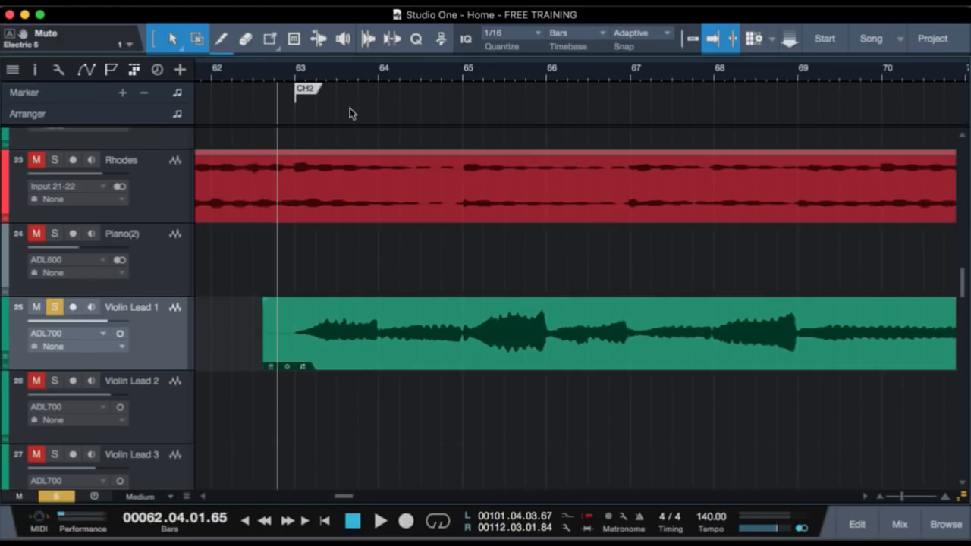
pyautogui.press('space')
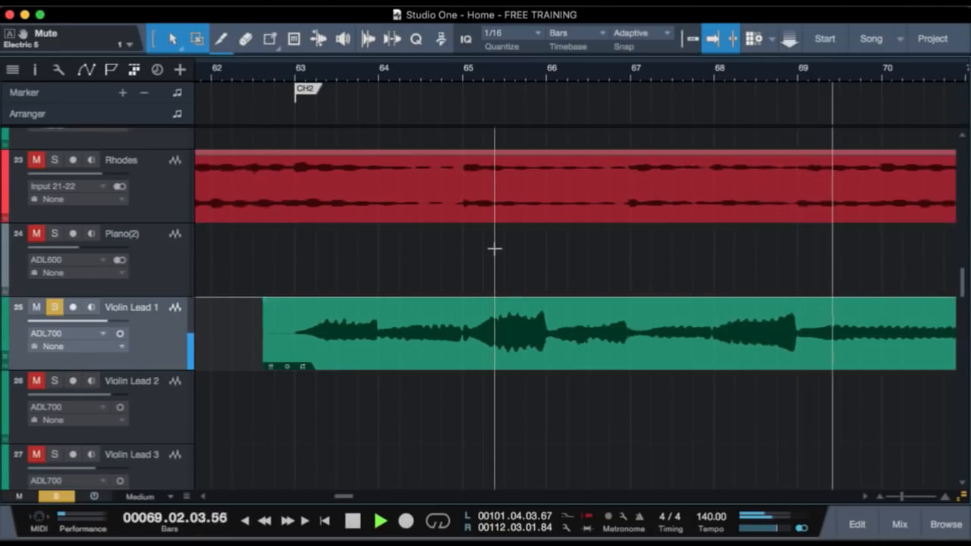
pyautogui.press('space')
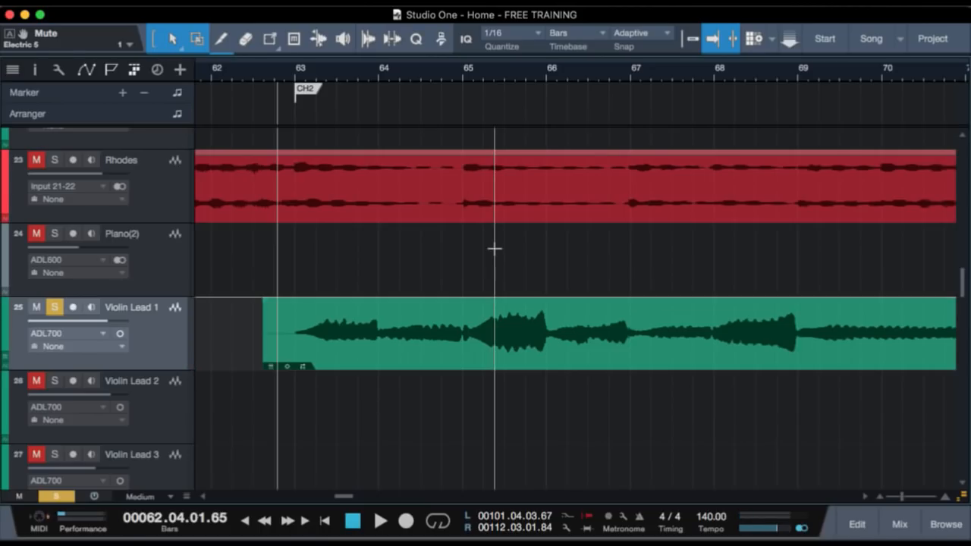
# Clear the solo on Violin Lead 1 and look through the tracks down to the Ah vocal parts that enter at CH2.
pyautogui.click(54, 307)
pyautogui.scroll(2, 377, 322)
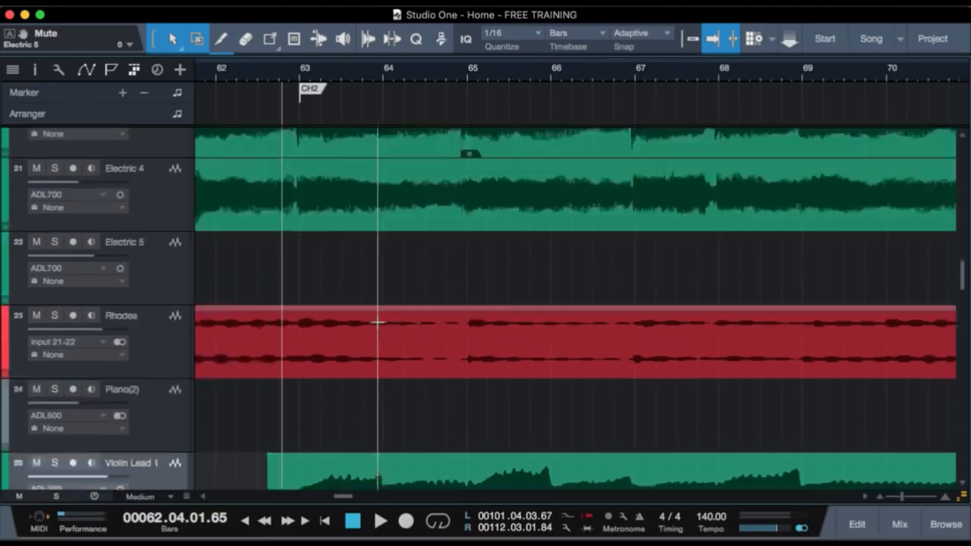
pyautogui.scroll(10, 377, 323)
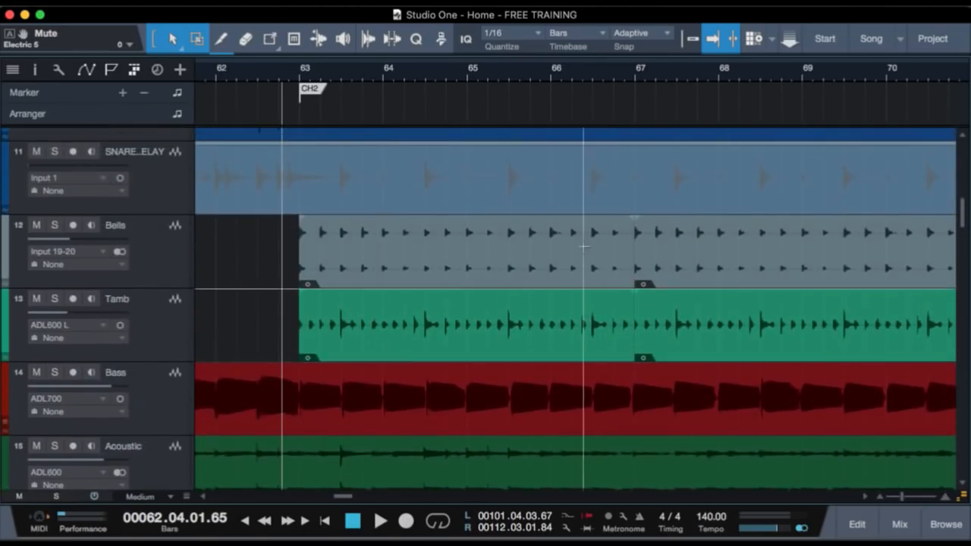
pyautogui.scroll(-8, 423, 343)
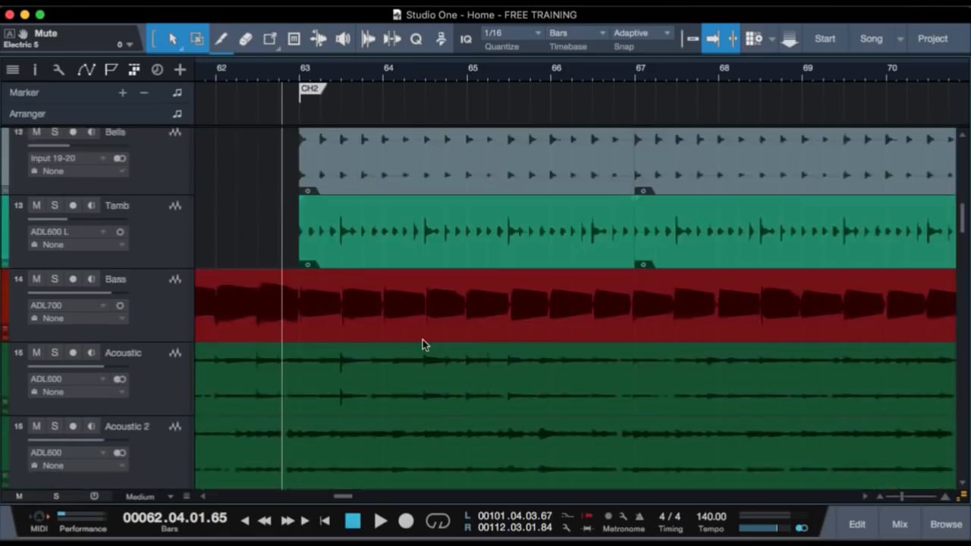
pyautogui.scroll(-8, 423, 340)
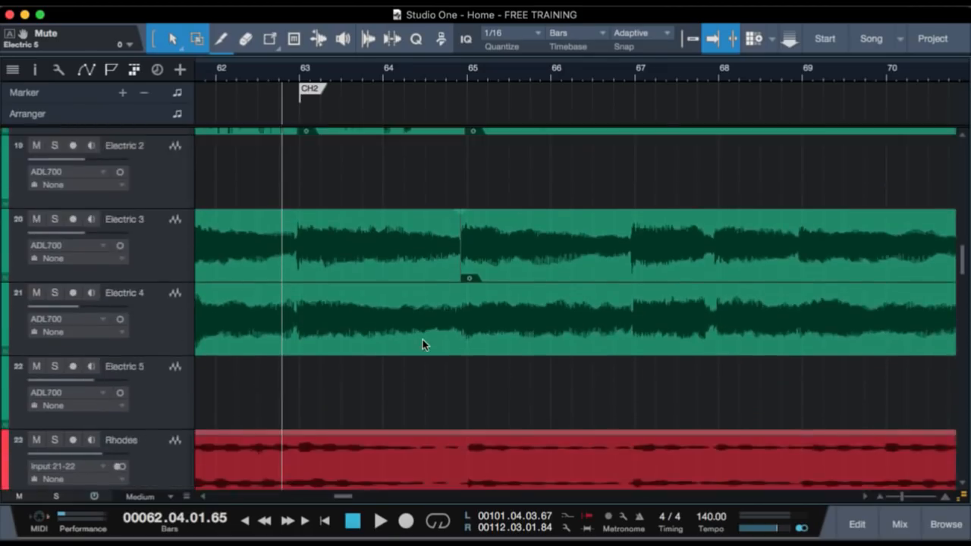
pyautogui.scroll(-6, 422, 344)
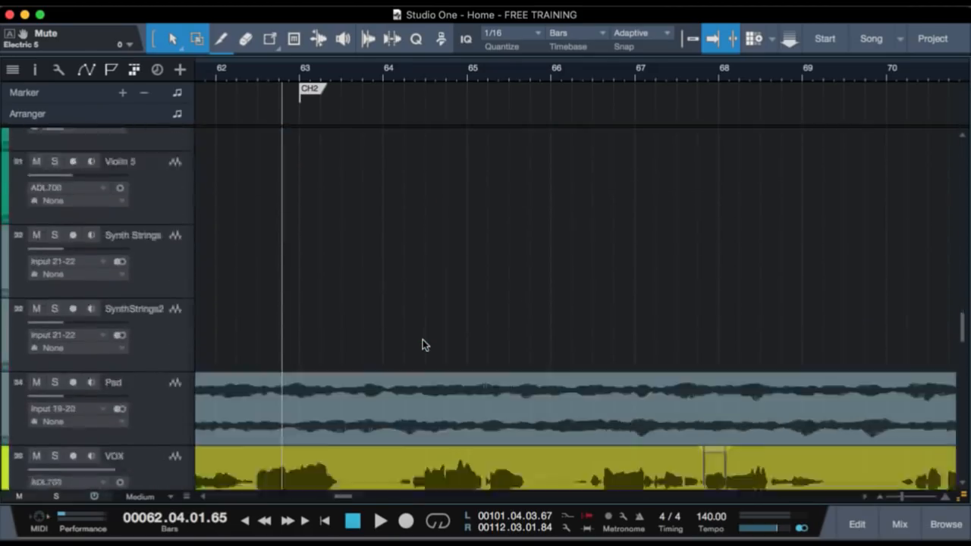
pyautogui.scroll(-20, 336, 211)
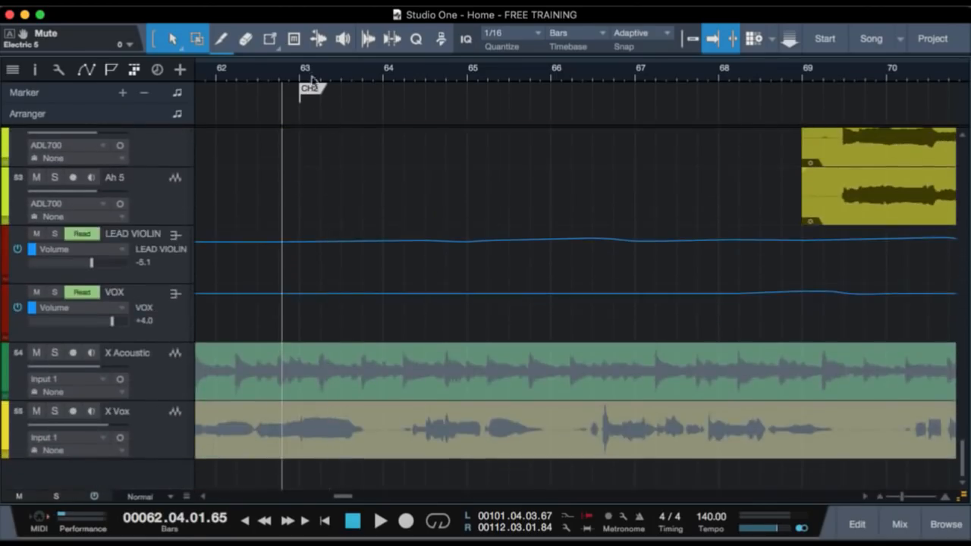
pyautogui.moveTo(312, 69); pyautogui.dragTo(312, 46)
pyautogui.scroll(7, 308, 176)
pyautogui.scroll(2, 309, 176)
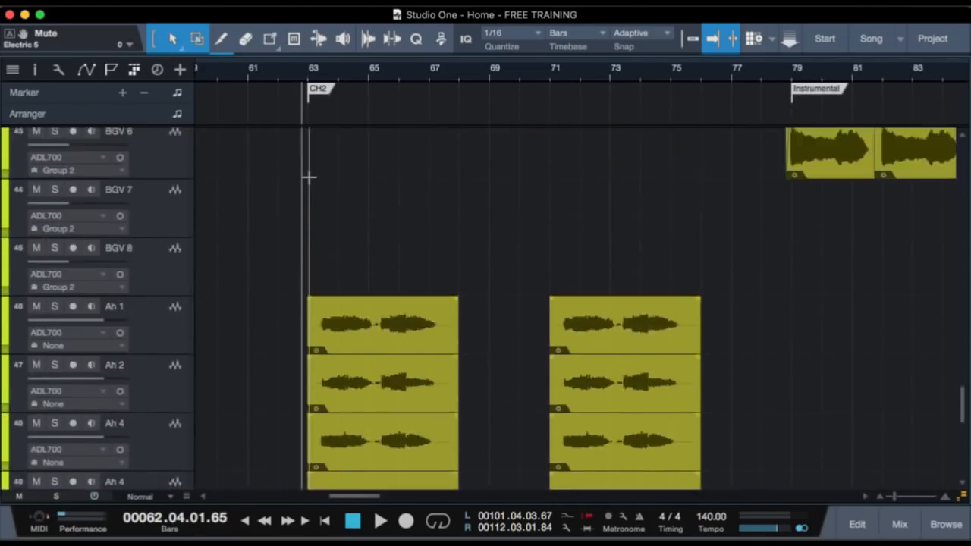
pyautogui.scroll(-3, 187, 392)
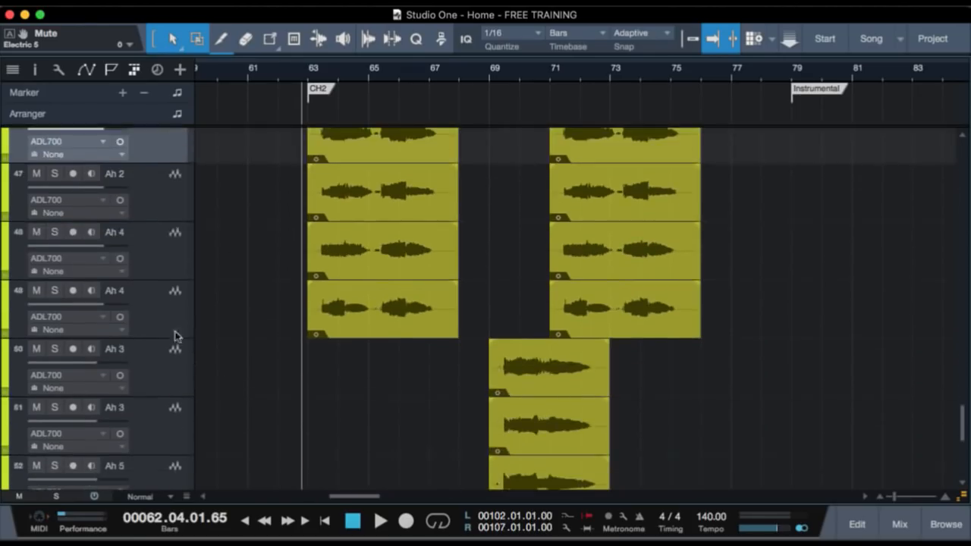
# Solo the four Ah tracks 46 to 49, narrow the solo to Ah 1 and Ah 2, and listen from just before CH2.
pyautogui.scroll(2, 269, 328)
pyautogui.press('s')
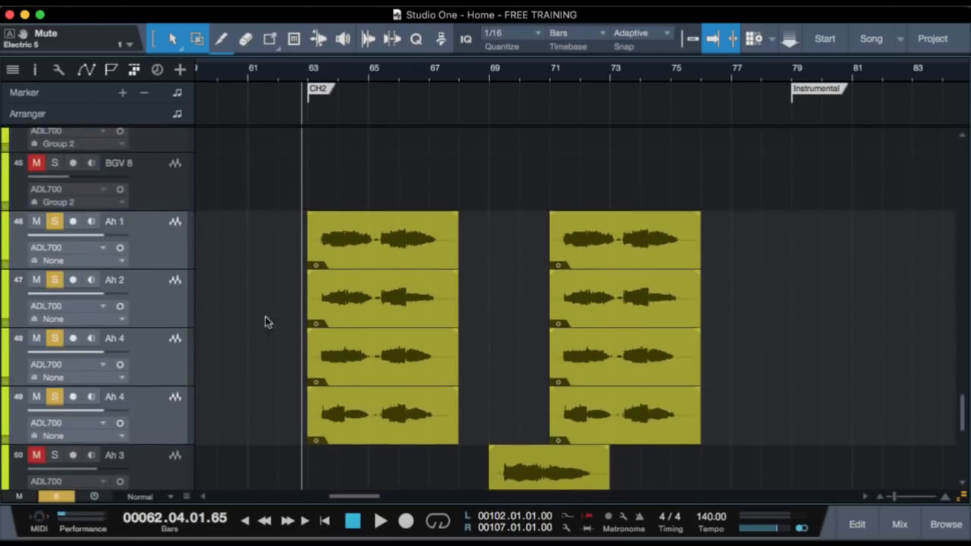
pyautogui.click(156, 257)
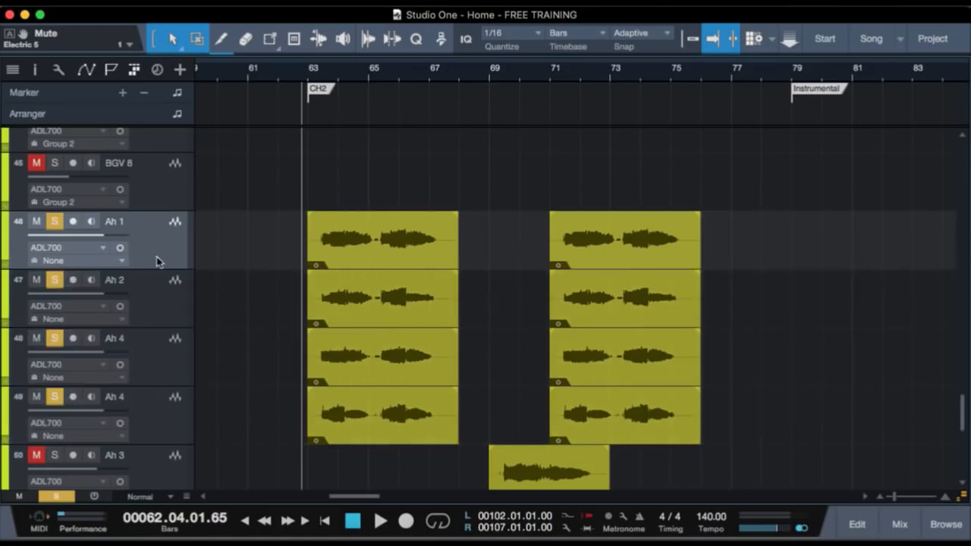
pyautogui.hotkey('shift', 's')
pyautogui.keyDown('shift'); pyautogui.click(157, 282); pyautogui.keyUp('shift')
pyautogui.press('s')
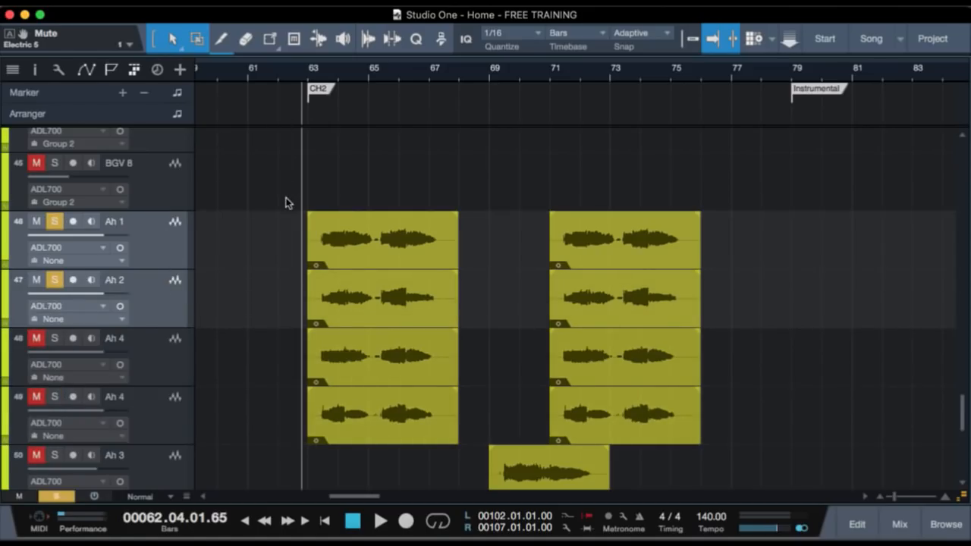
pyautogui.press('space')
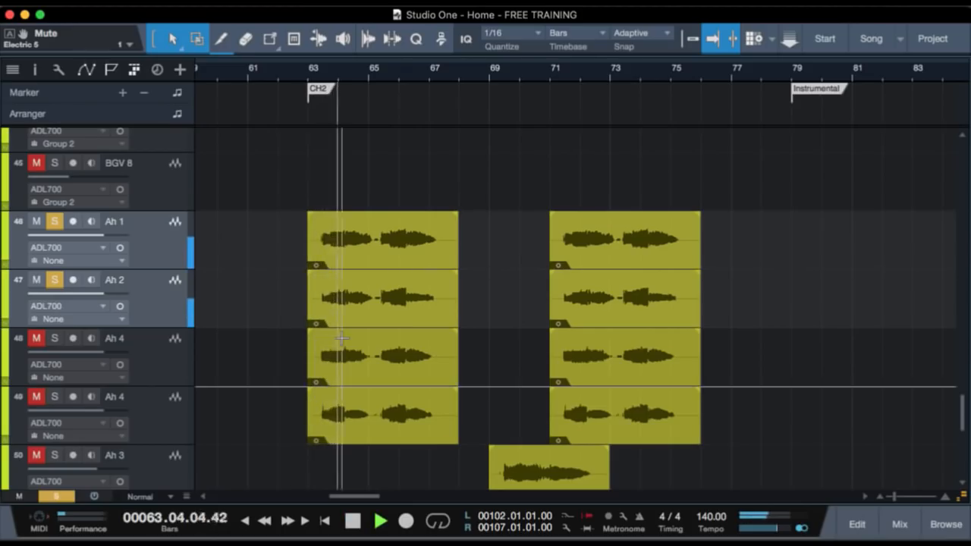
pyautogui.press('space')
# Add the two Ah 4 tracks to the solo, listen to all four parts from just before CH2, and clear the solo.
pyautogui.click(145, 368)
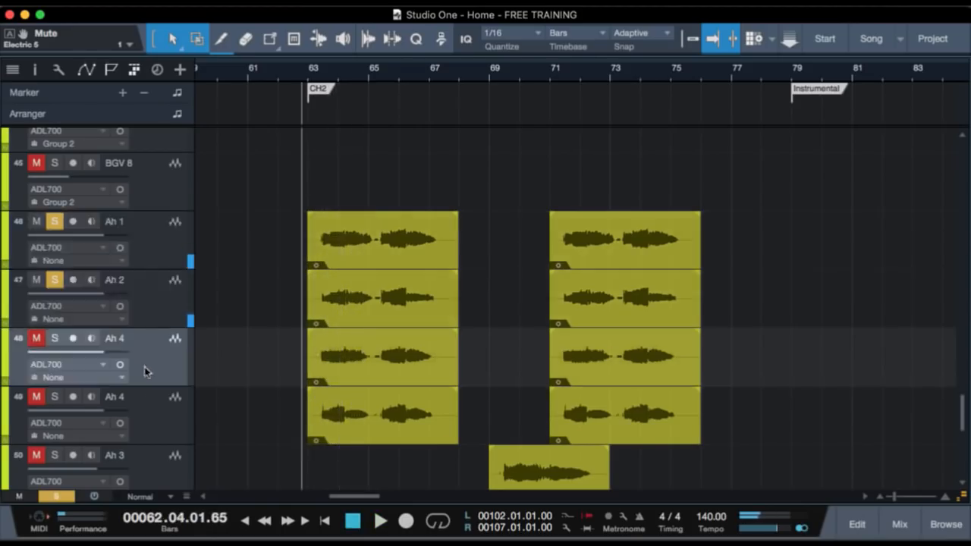
pyautogui.keyDown('shift'); pyautogui.click(151, 420); pyautogui.keyUp('shift')
pyautogui.press('s')
pyautogui.press('space')
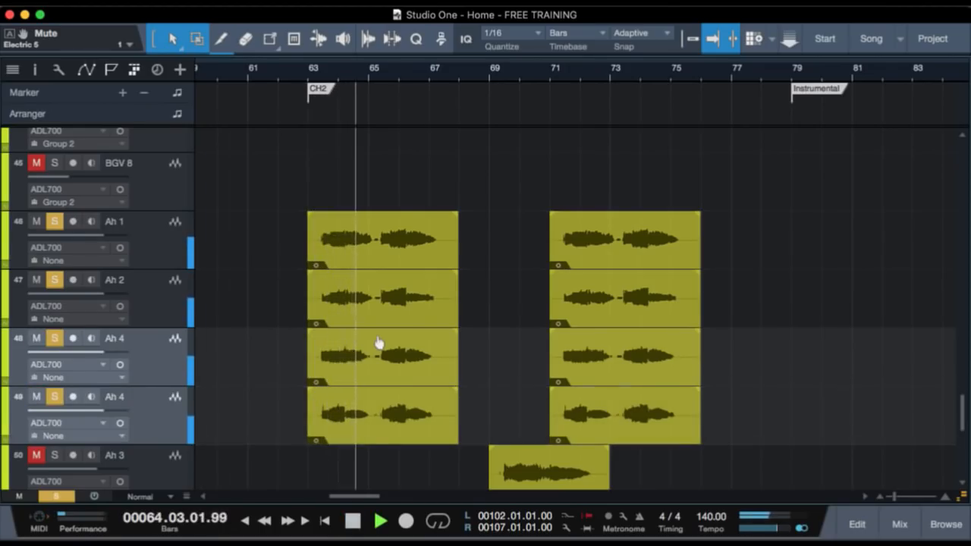
pyautogui.press('space')
pyautogui.hotkey('shift', 's')
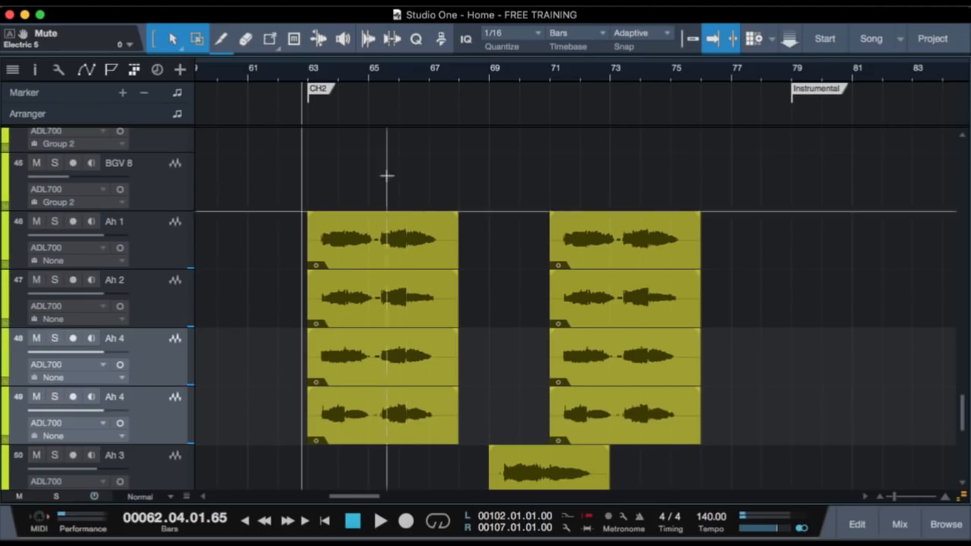
# Reduce the track heights to Small and look over the vocal, harmony and string tracks around CH2.
pyautogui.scroll(-3, 297, 241)
pyautogui.scroll(3, 297, 241)
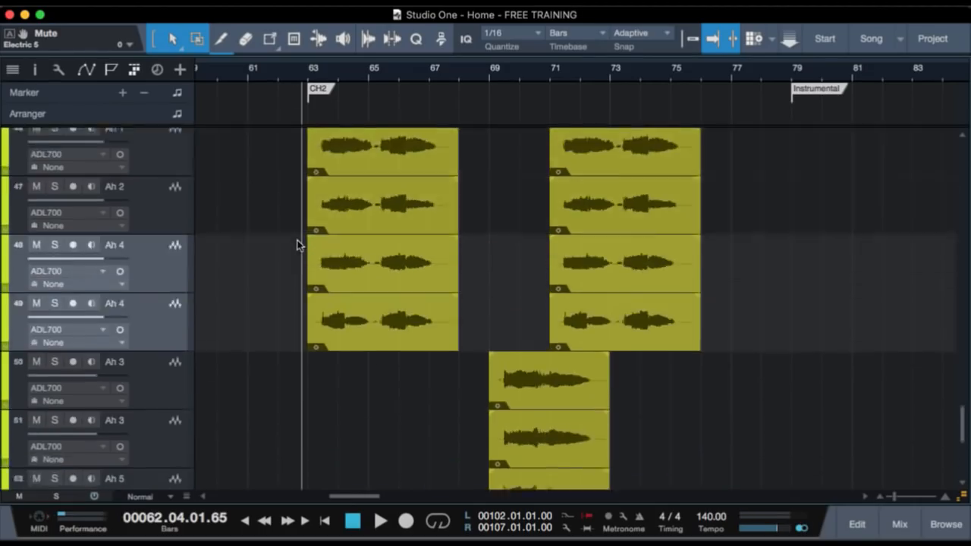
pyautogui.scroll(-1, 297, 241)
pyautogui.scroll(-2, 299, 240)
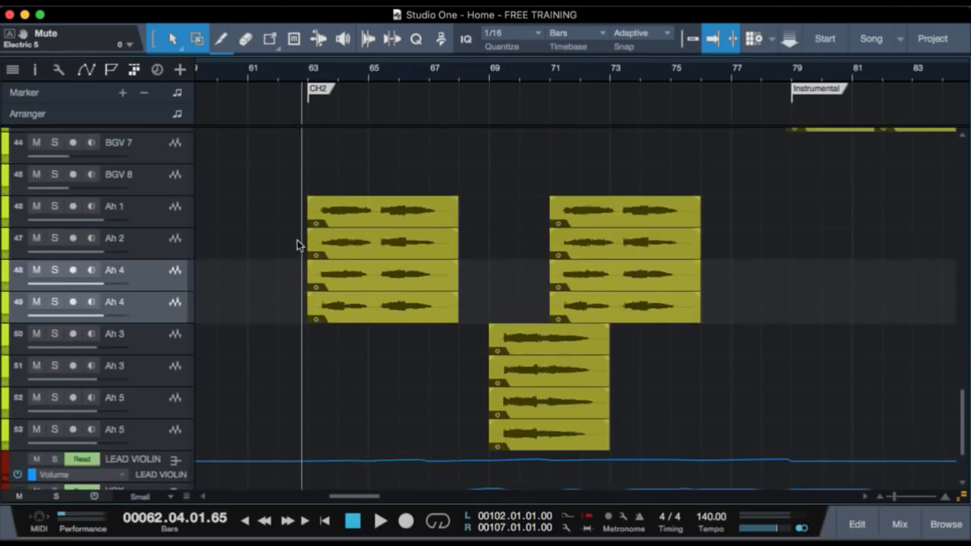
pyautogui.scroll(5, 298, 243)
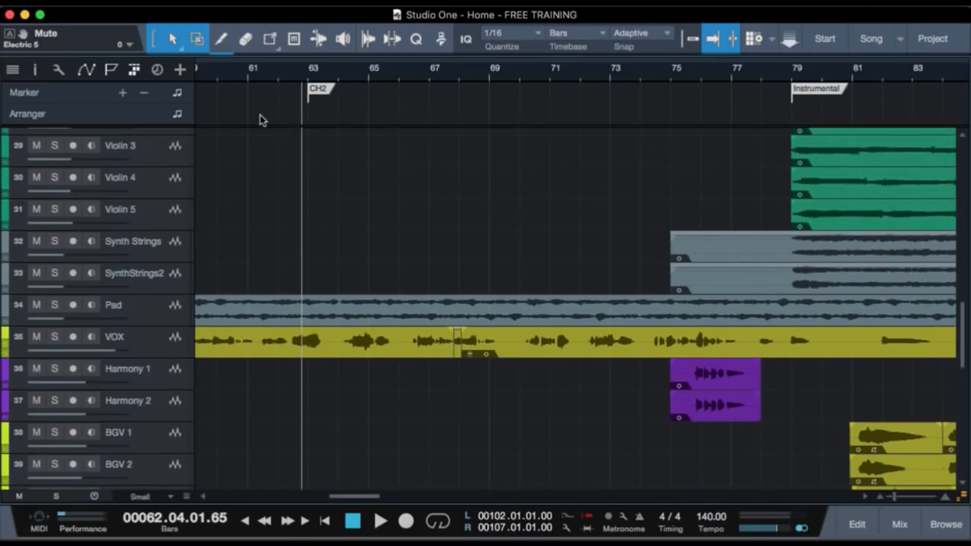
# Listen to the full arrangement of the first chorus from just before the CH1 marker.
pyautogui.hscroll(-15, 260, 119)
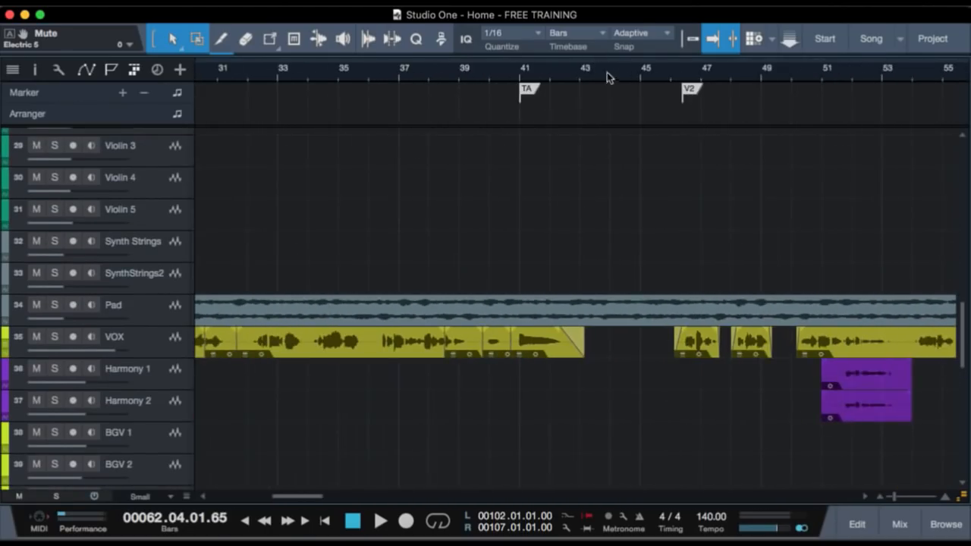
pyautogui.moveTo(591, 66); pyautogui.dragTo(590, 41)
pyautogui.click(391, 76)
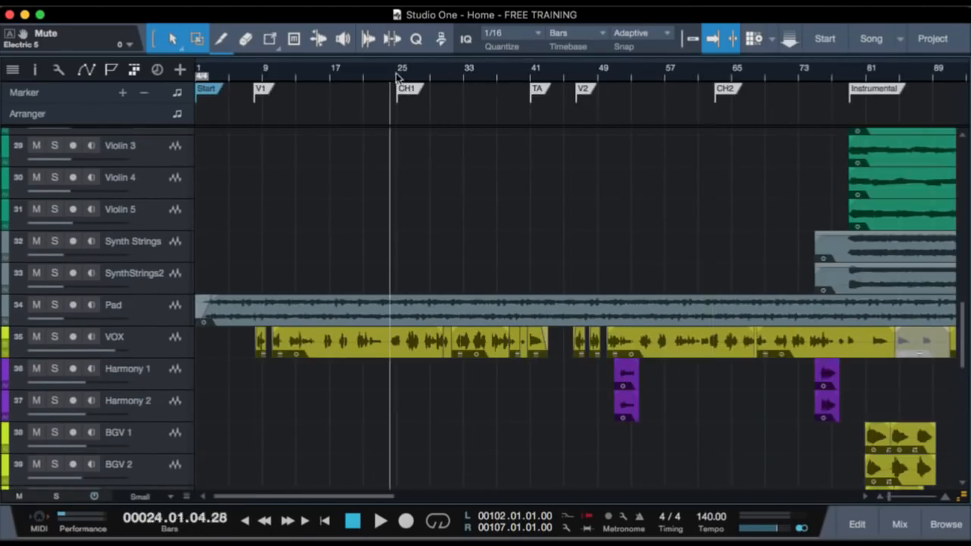
pyautogui.press('e')
pyautogui.press('space')
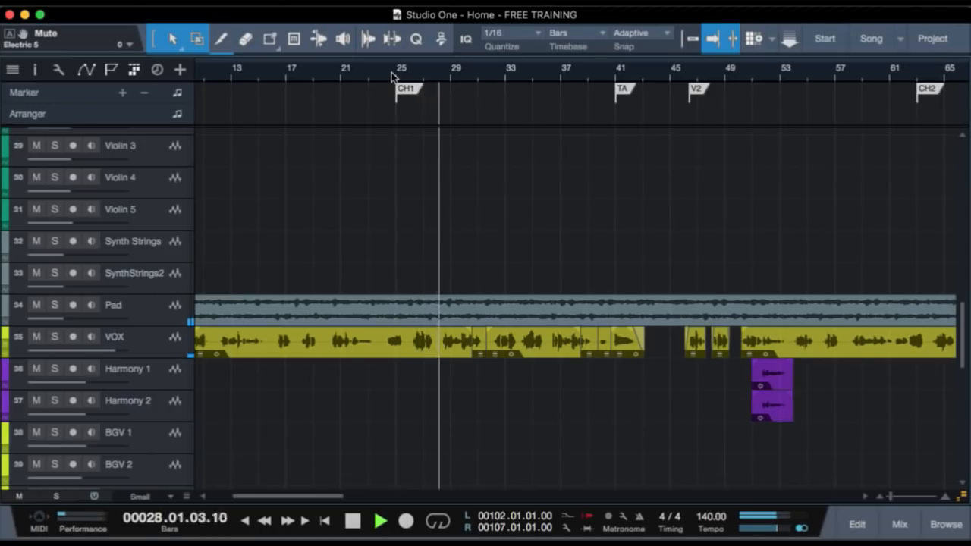
pyautogui.press('space')
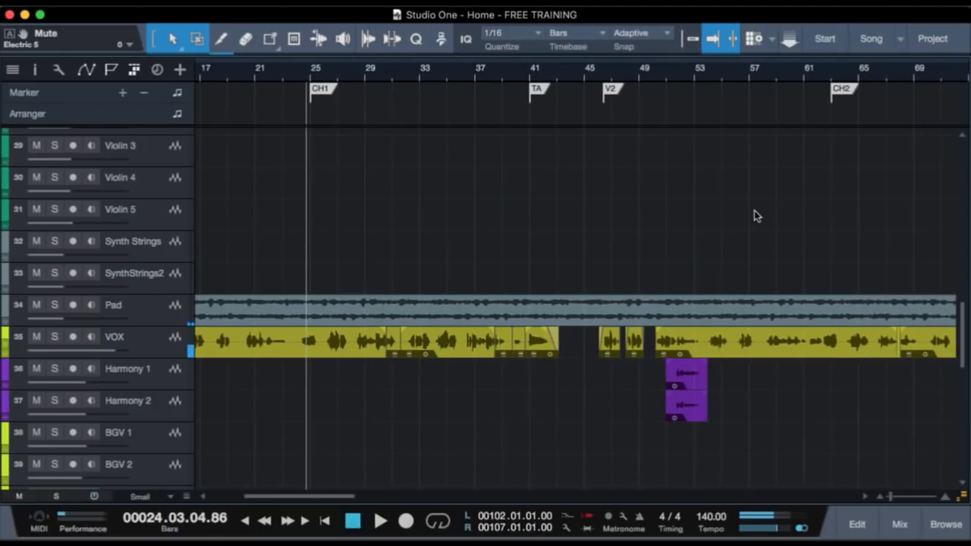
# Listen to the full second chorus from bar 62 beat 3, examining the vocal and Ah tracks during playback until about bar 69.
pyautogui.click(830, 75)
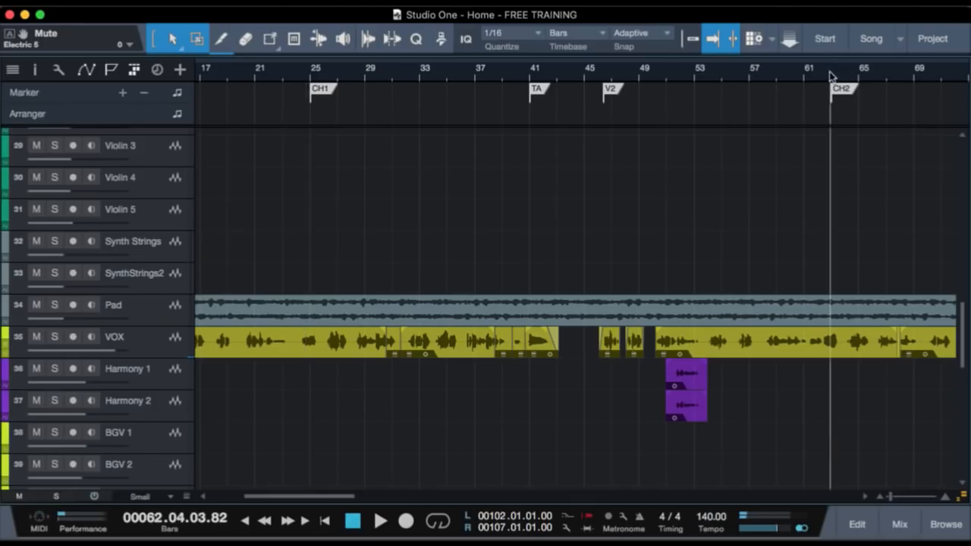
pyautogui.moveTo(819, 79); pyautogui.dragTo(825, 73)
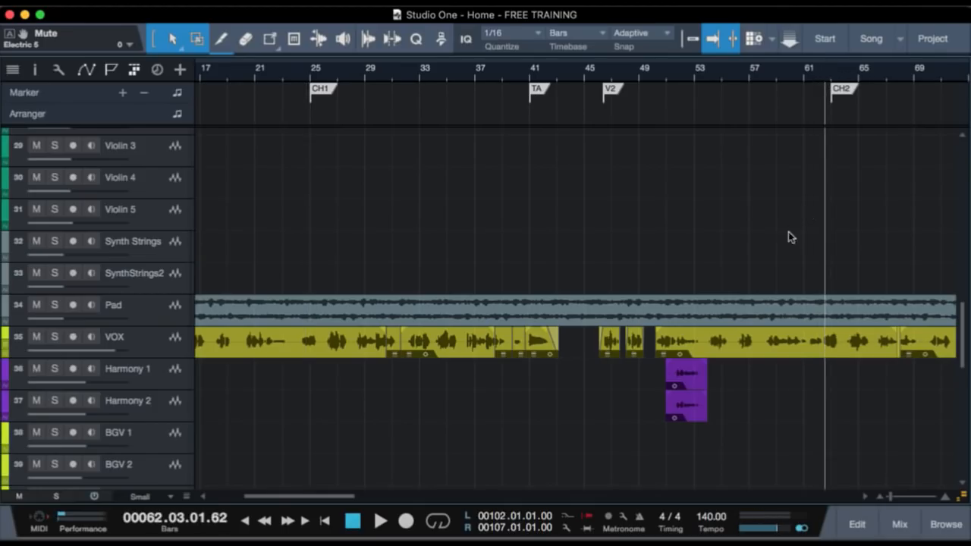
pyautogui.press('space')
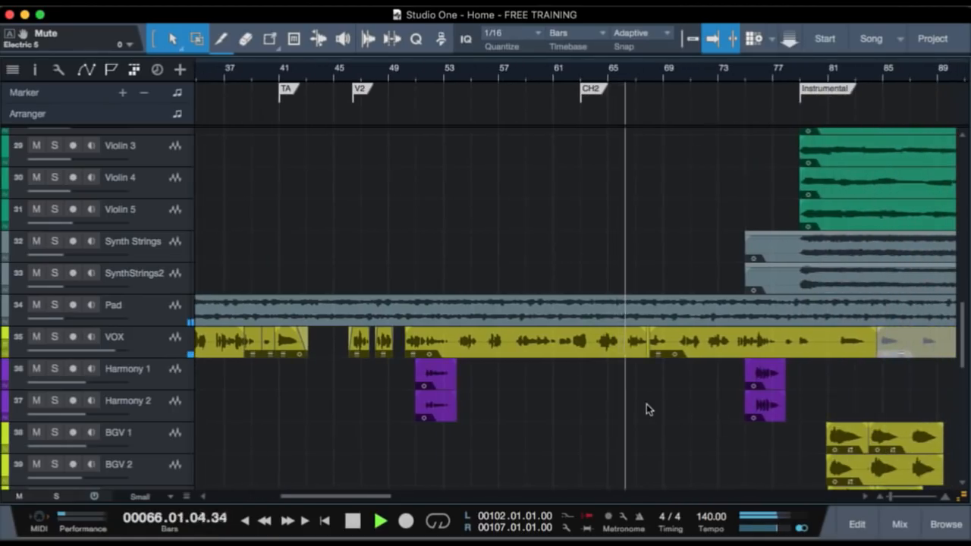
pyautogui.scroll(-6, 646, 404)
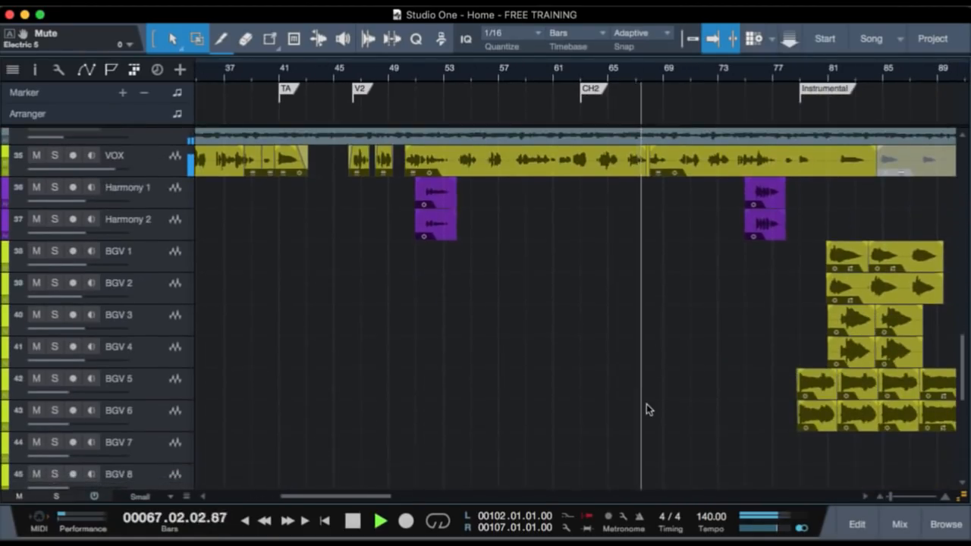
pyautogui.scroll(4, 646, 404)
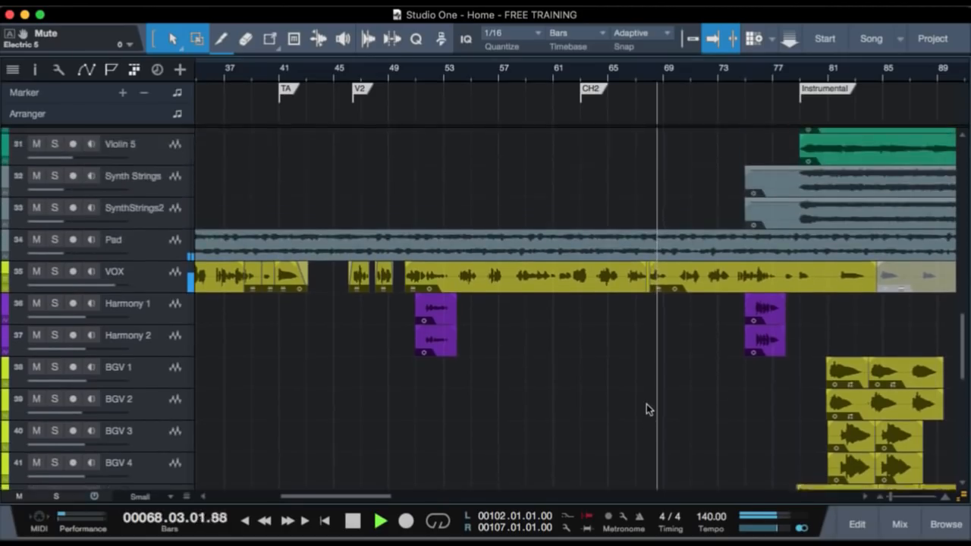
pyautogui.scroll(-10, 646, 408)
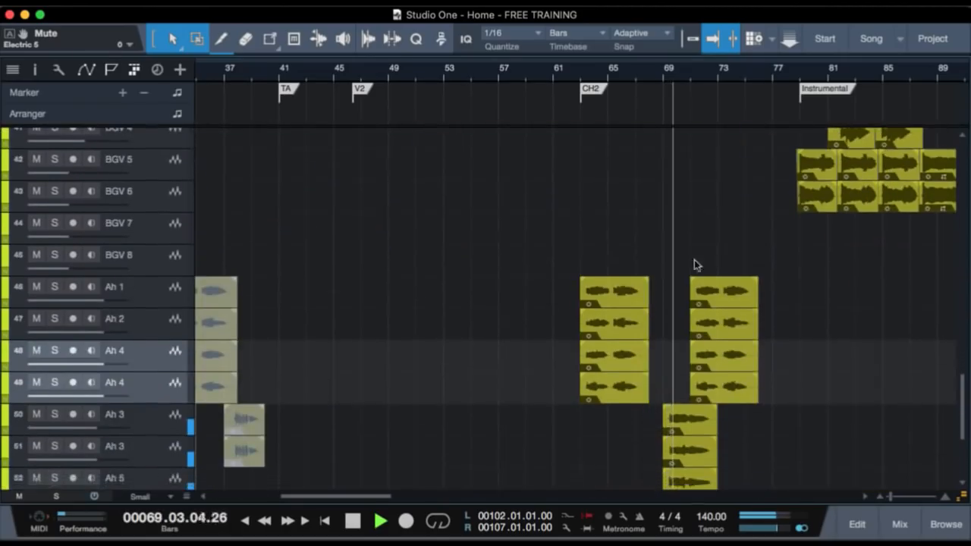
pyautogui.press('space')
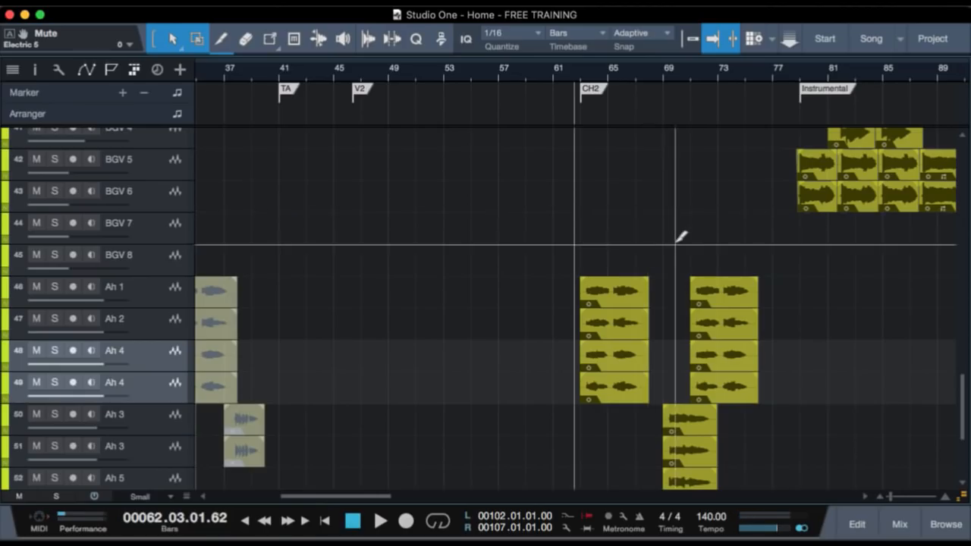
# Solo the two Ah 3 and two Ah 5 tracks, listen to them from bar 69 beat 2, and clear the solo.
pyautogui.scroll(-2, 676, 241)
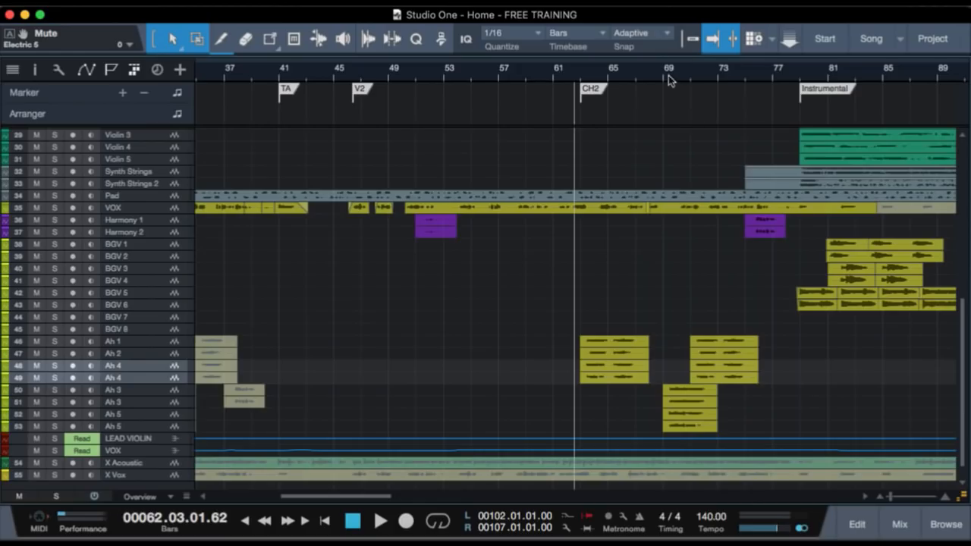
pyautogui.moveTo(668, 75); pyautogui.dragTo(664, 106)
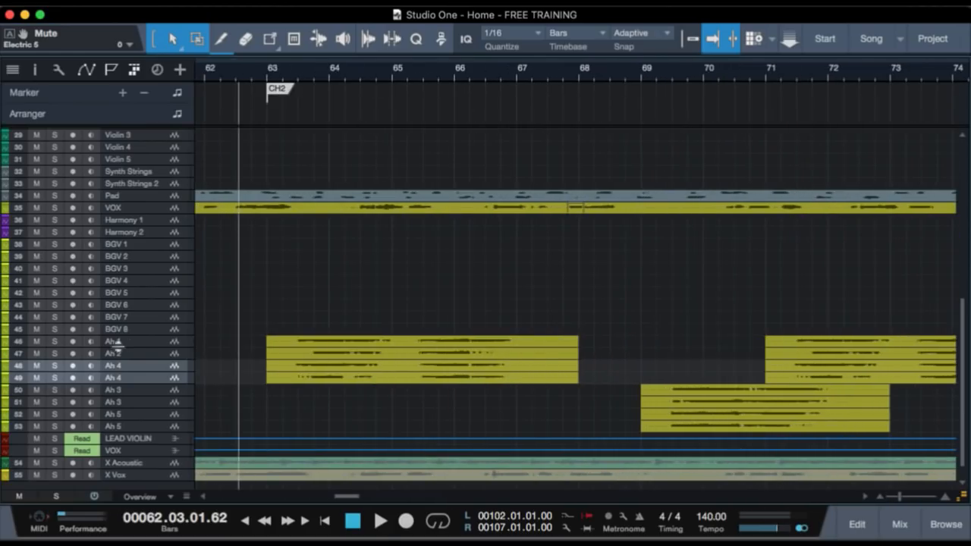
pyautogui.click(171, 391)
pyautogui.keyDown('shift'); pyautogui.click(173, 427); pyautogui.keyUp('shift')
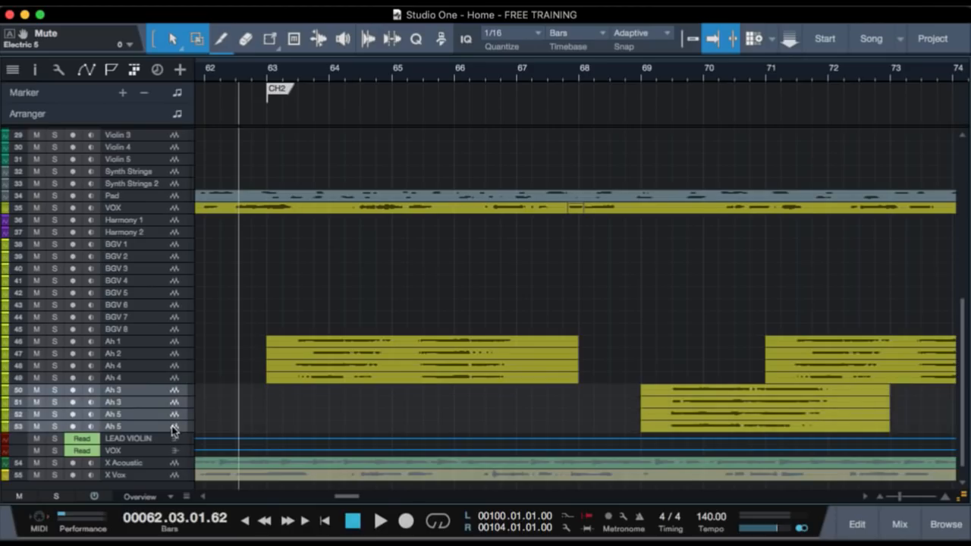
pyautogui.press('s')
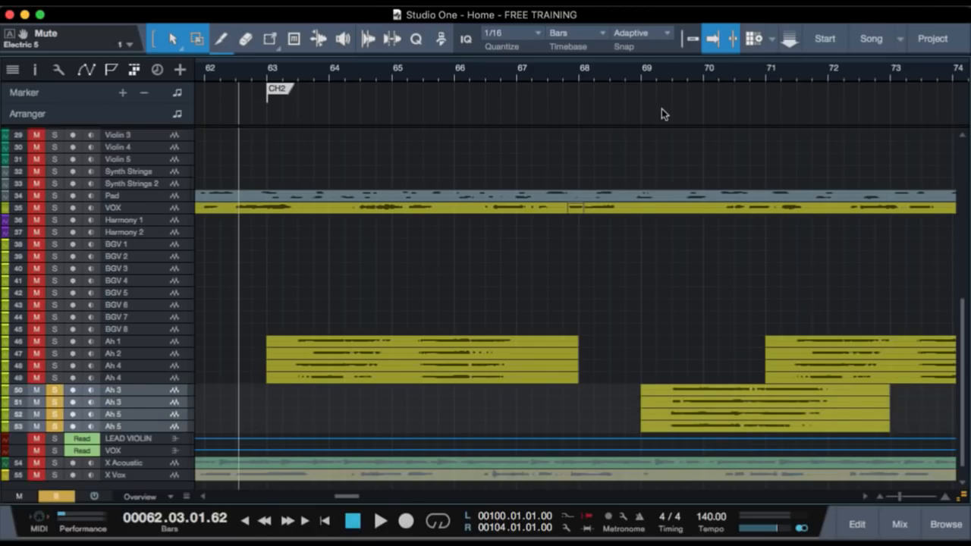
pyautogui.moveTo(671, 71); pyautogui.dragTo(661, 106)
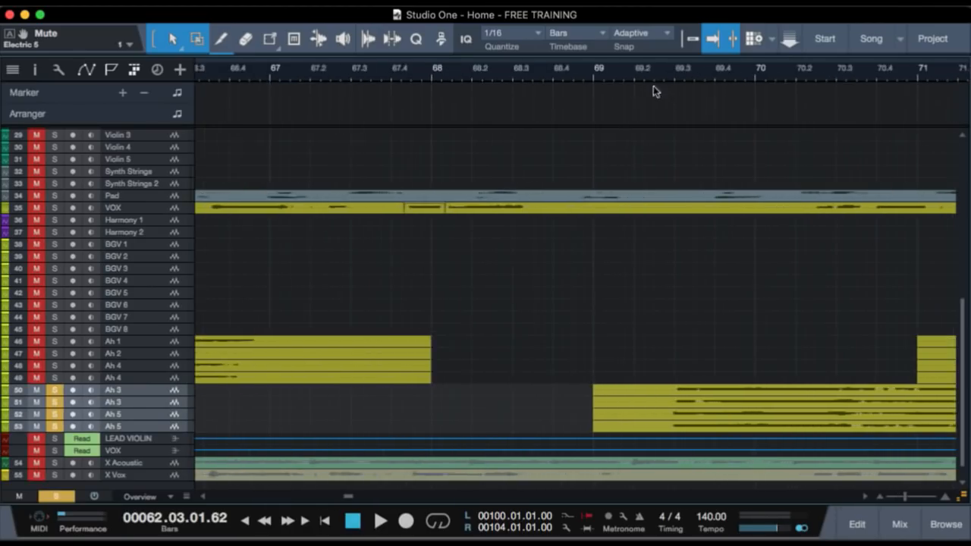
pyautogui.press('space')
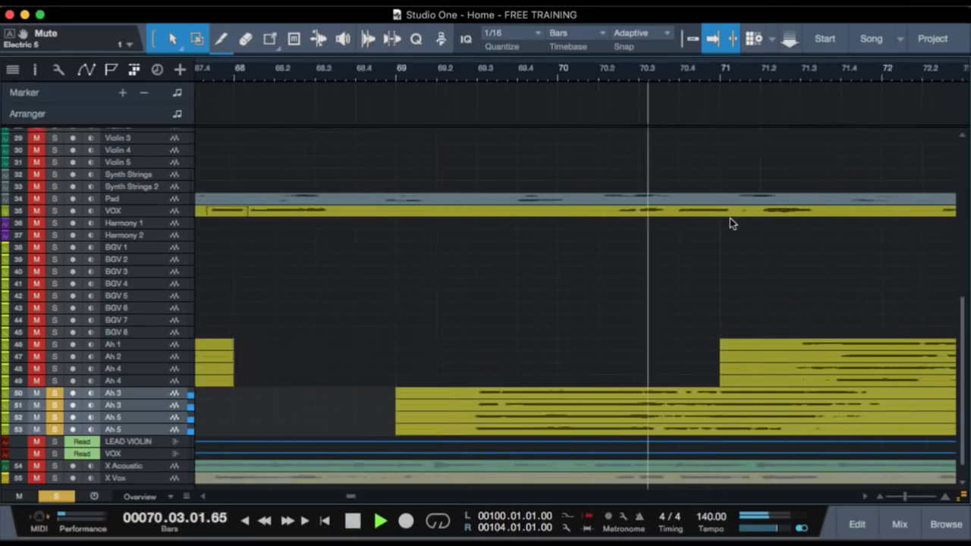
pyautogui.press('s')
pyautogui.press('space')
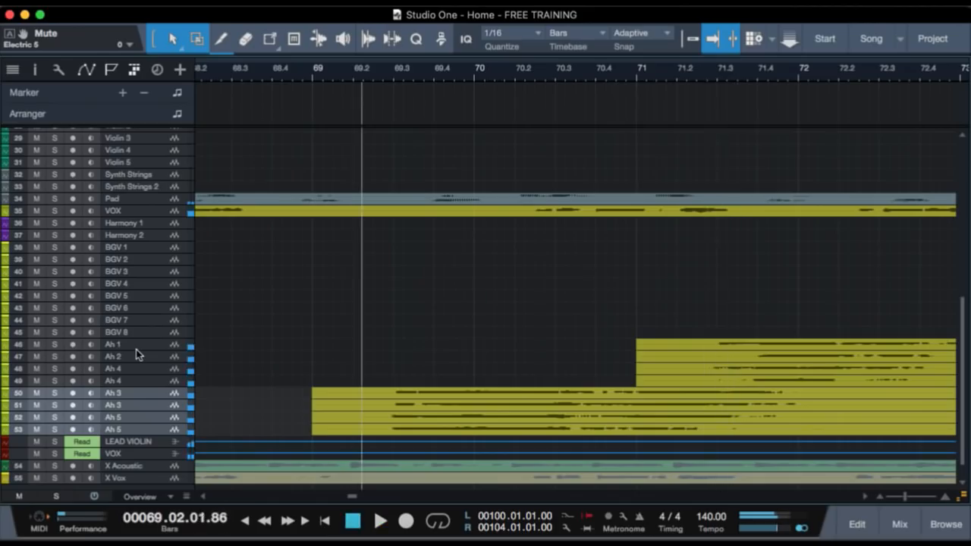
# Look over the drum, guitar, string and vocal tracks across the second chorus, between CH2 and the Instrumental marker.
pyautogui.click(147, 345)
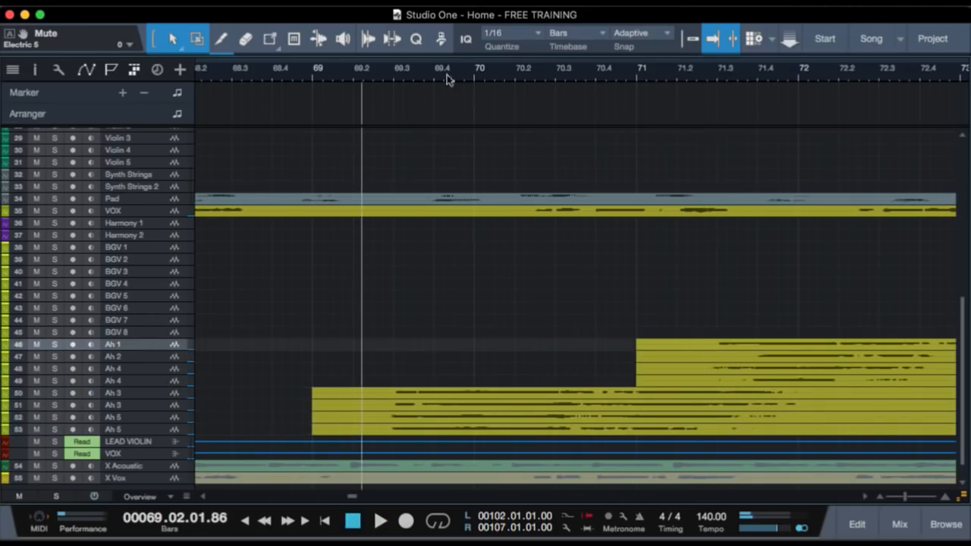
pyautogui.moveTo(404, 68); pyautogui.dragTo(408, 44)
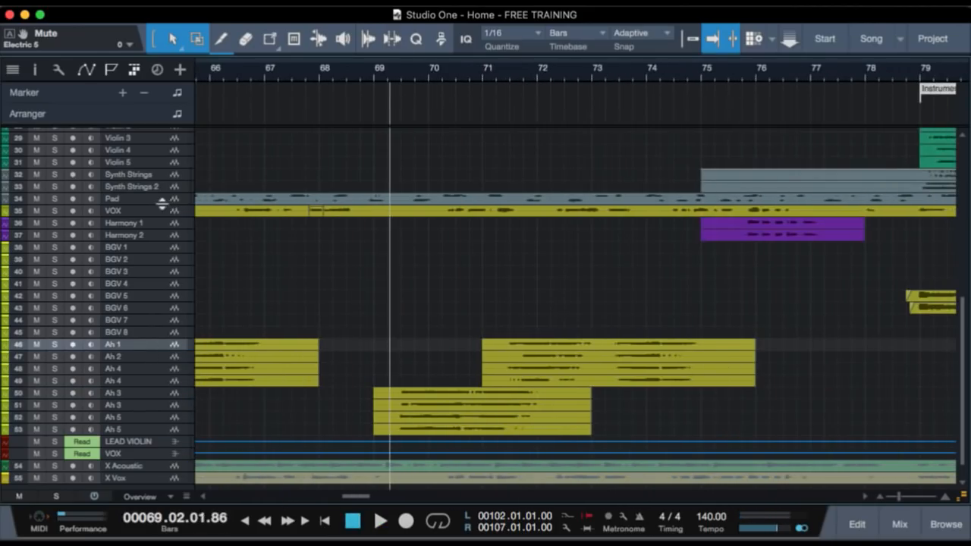
pyautogui.scroll(5, 273, 311)
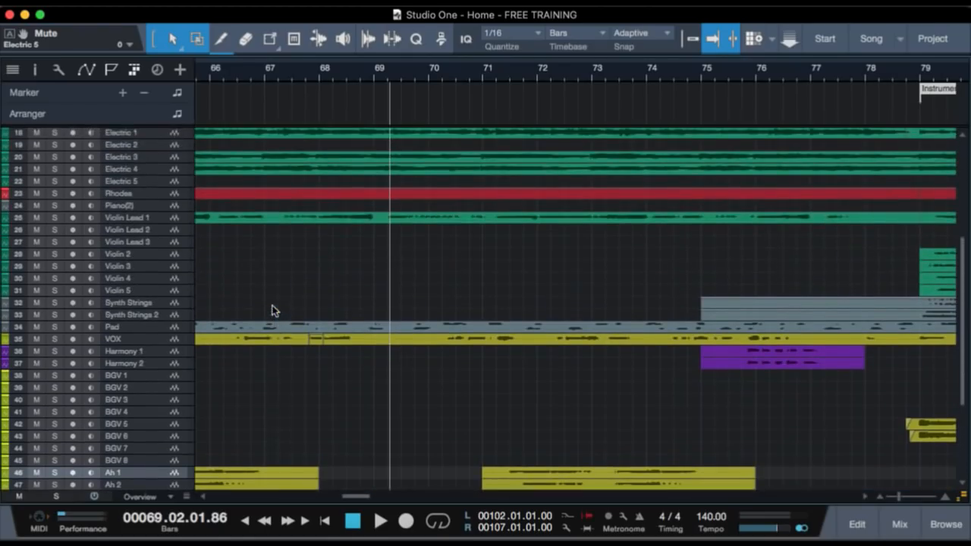
pyautogui.scroll(-3, 274, 305)
pyautogui.scroll(-1, 275, 303)
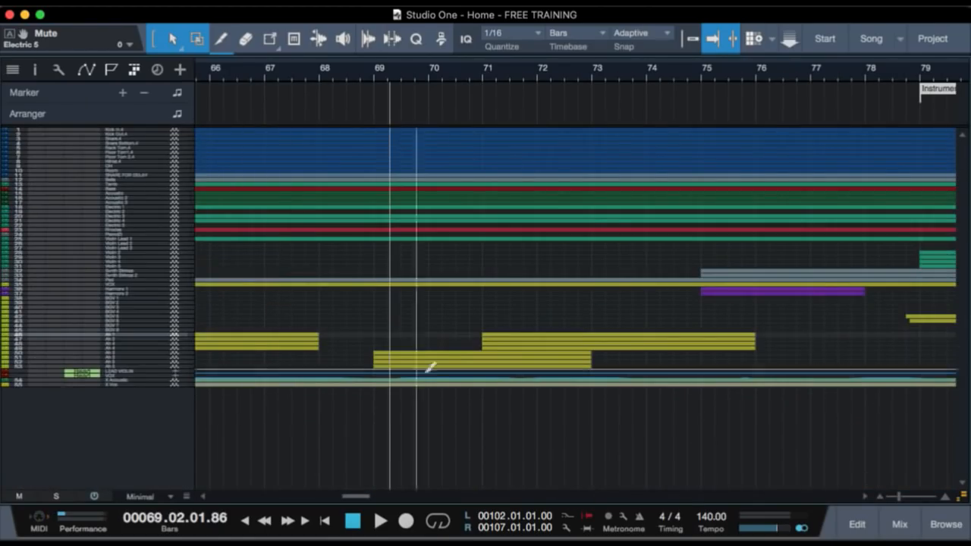
pyautogui.scroll(3, 438, 376)
pyautogui.scroll(3, 436, 384)
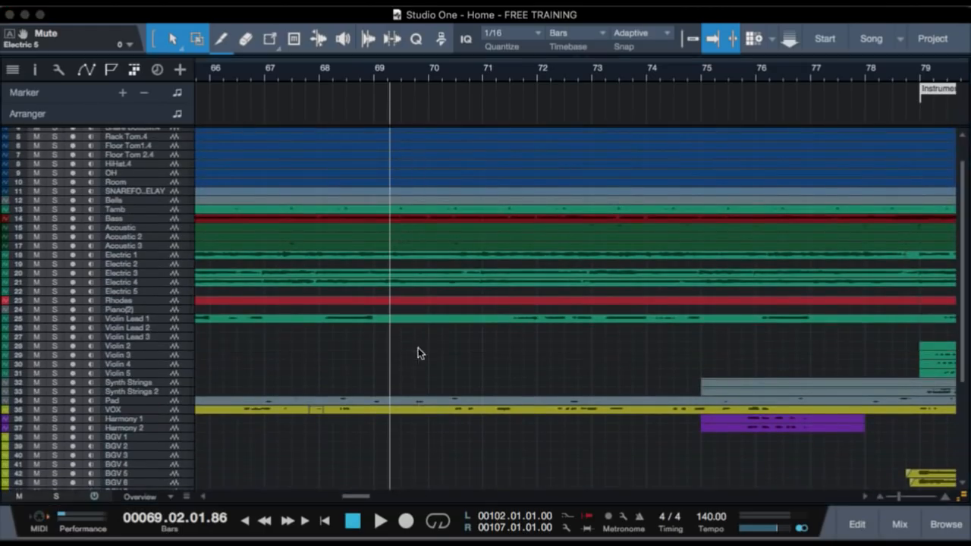
pyautogui.scroll(1, 417, 353)
pyautogui.scroll(-3, 418, 347)
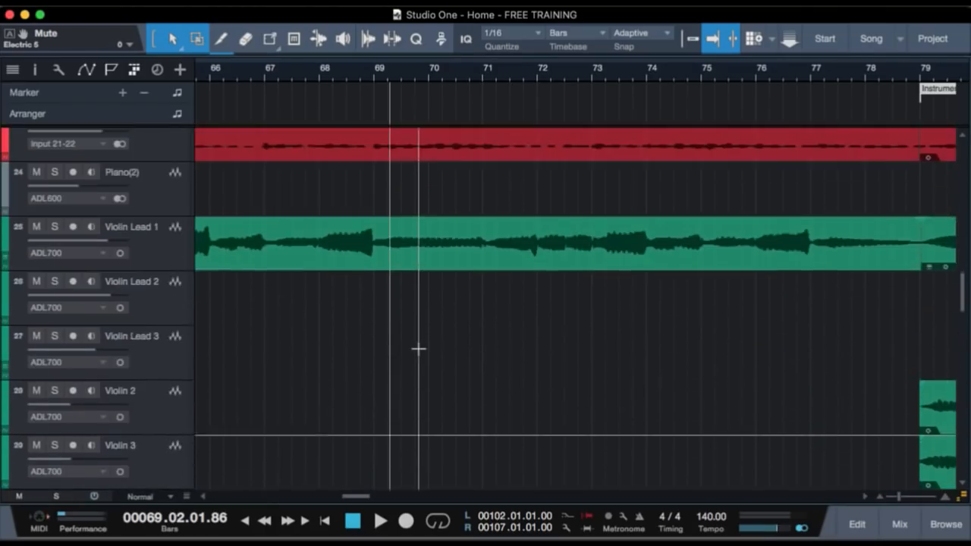
pyautogui.scroll(-2, 435, 319)
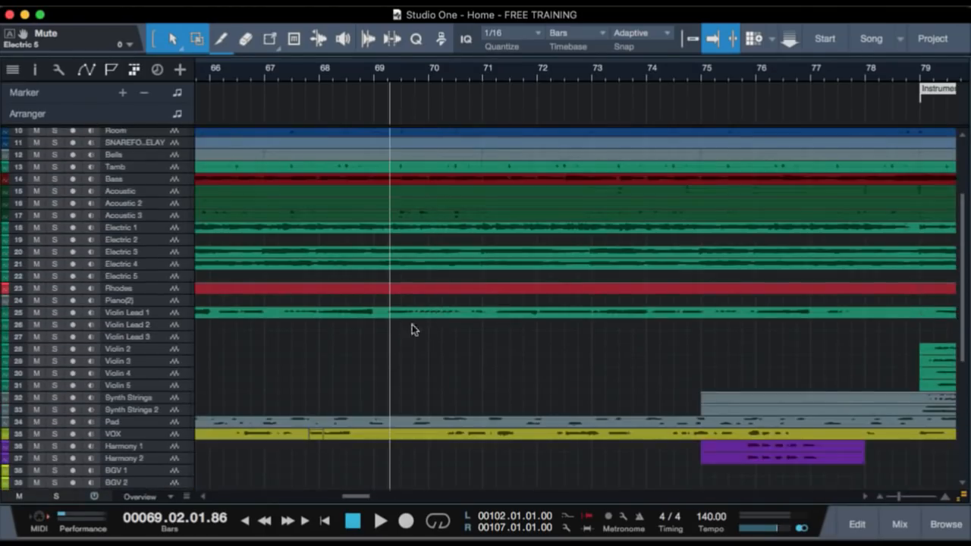
pyautogui.hscroll(-3, 400, 324)
pyautogui.hscroll(-1, 400, 324)
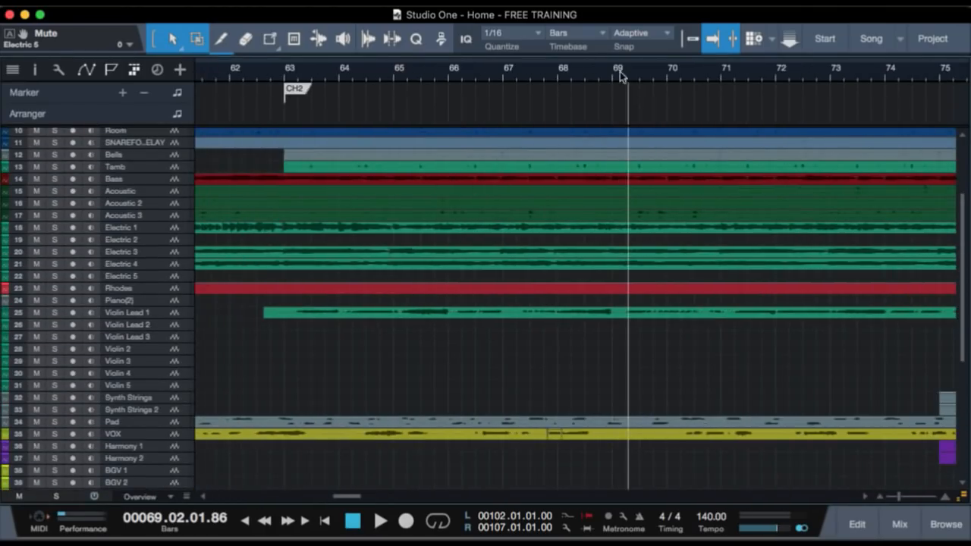
# Listen to the full arrangement from bar 68 beat 2, examining the Ah, harmony, guitar and drum tracks during playback.
pyautogui.click(620, 72)
pyautogui.click(578, 72)
pyautogui.press('space')
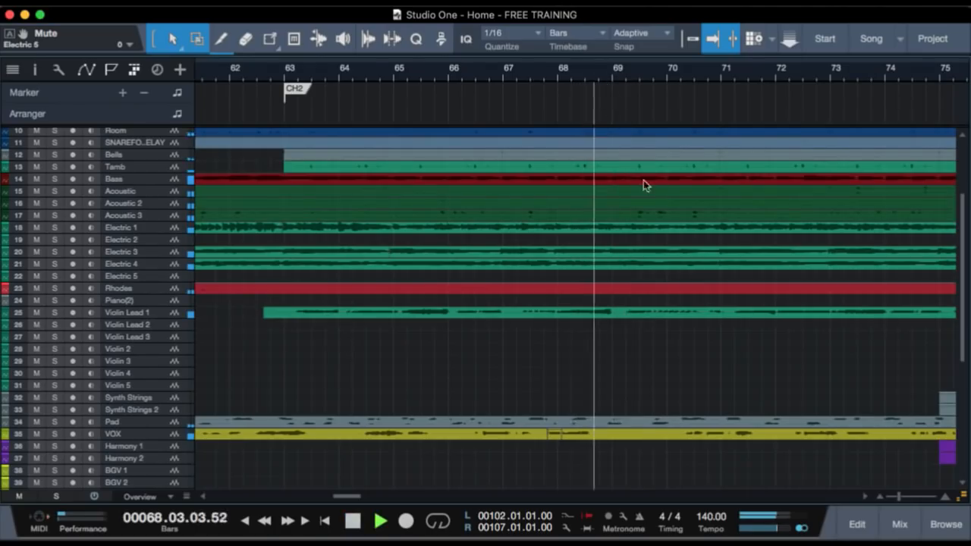
pyautogui.scroll(-3, 611, 455)
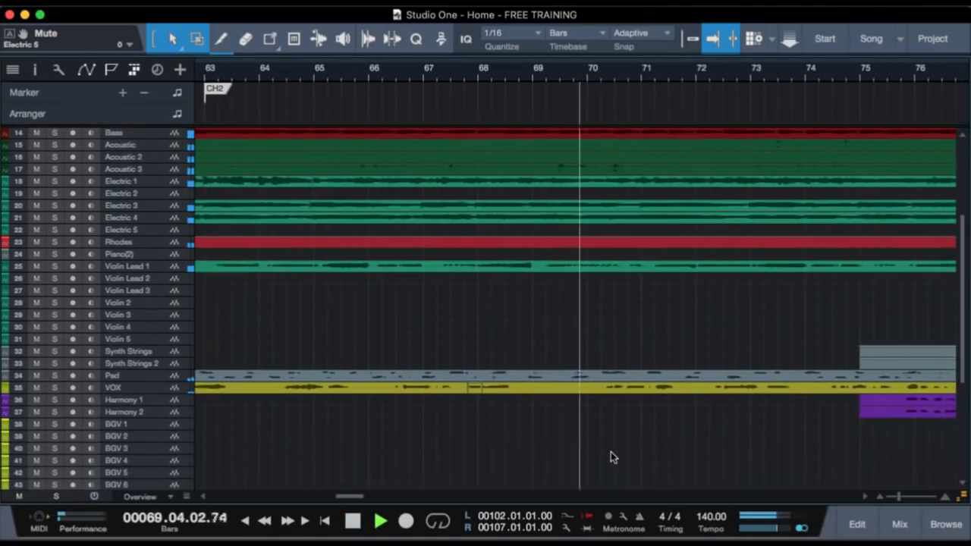
pyautogui.scroll(-5, 613, 462)
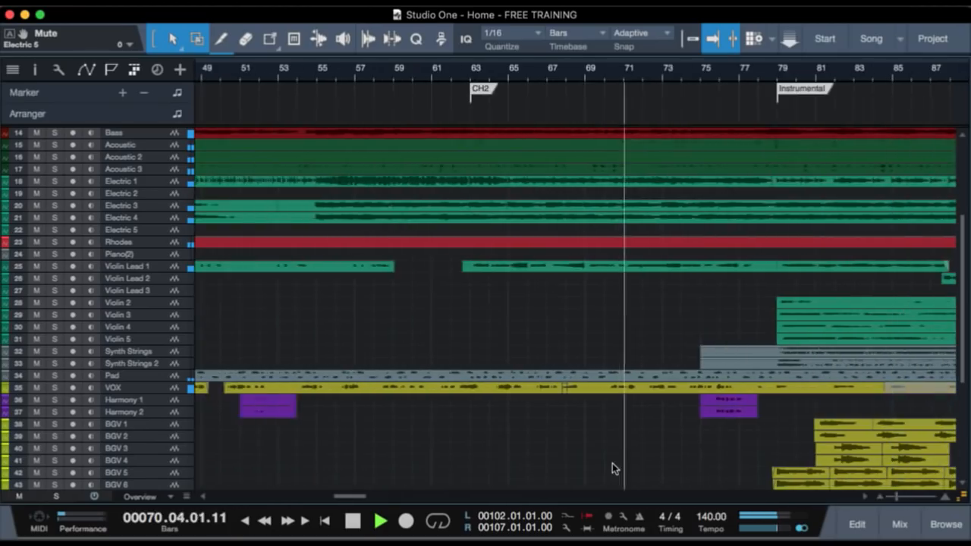
pyautogui.scroll(-6, 695, 441)
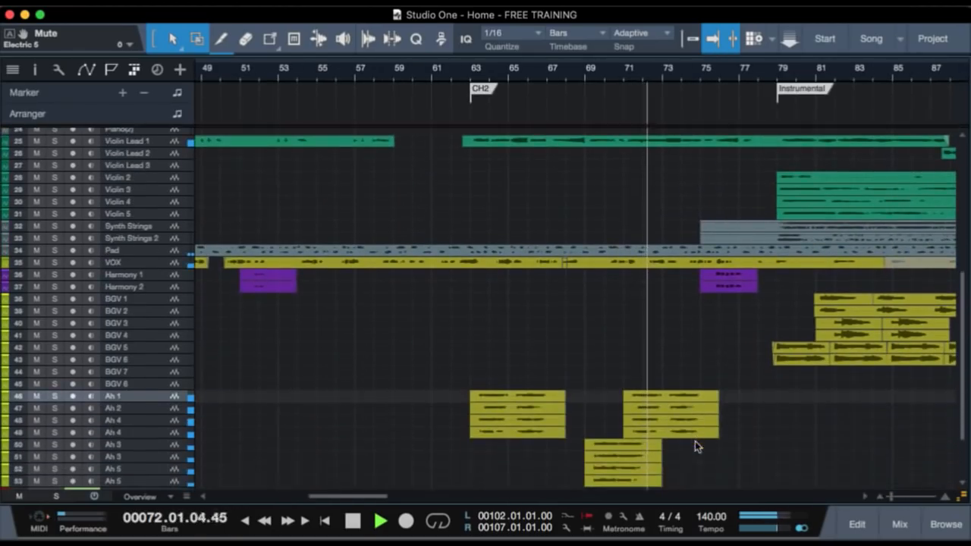
pyautogui.scroll(6, 670, 405)
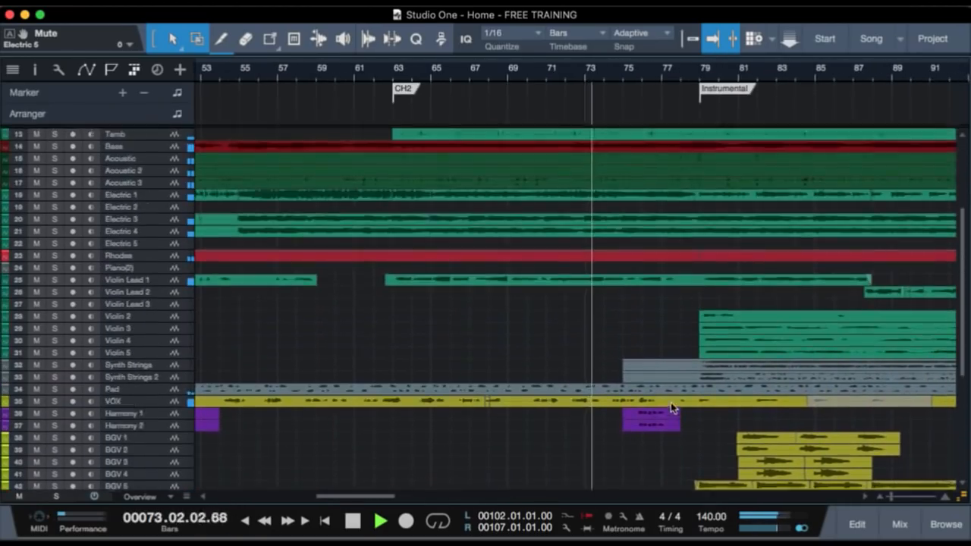
pyautogui.scroll(6, 665, 330)
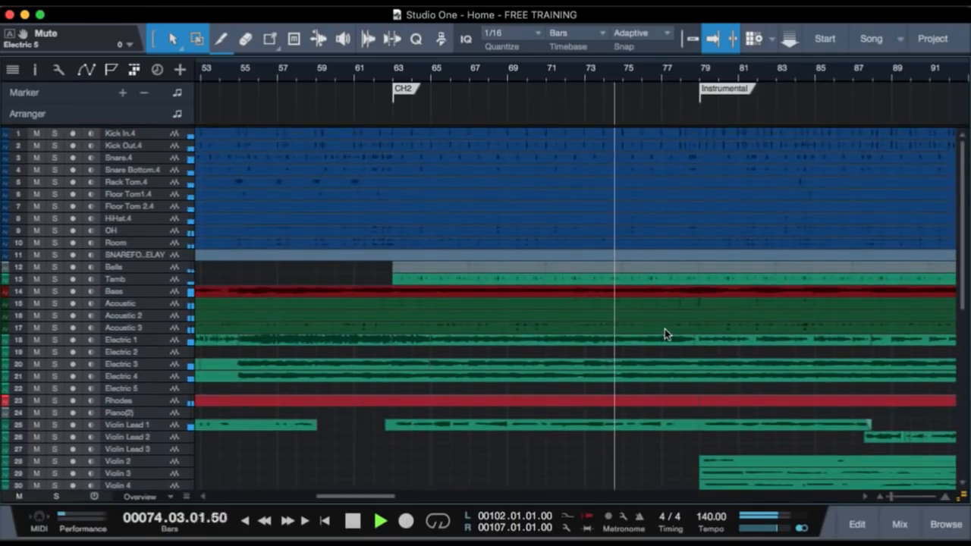
# Keep listening into the Instrumental section while examining the tracks from there to OUT, and stop playback shortly after bar 79.
pyautogui.hscroll(5, 675, 350)
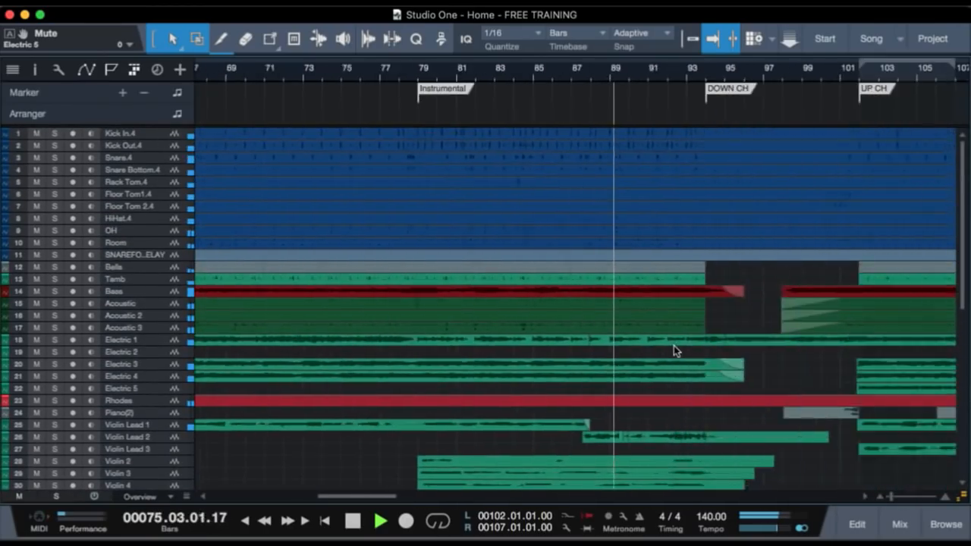
pyautogui.hscroll(3, 674, 345)
pyautogui.scroll(-4, 636, 323)
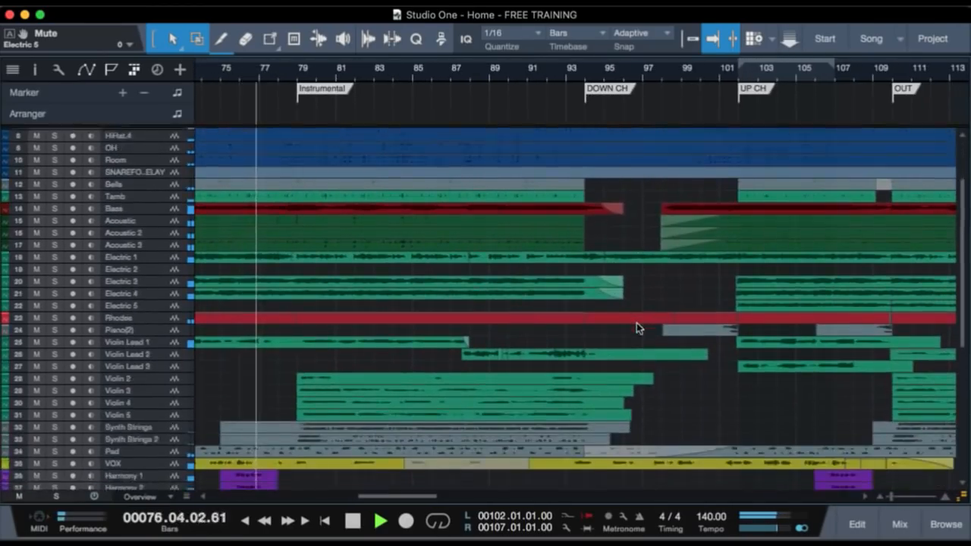
pyautogui.scroll(-1, 636, 323)
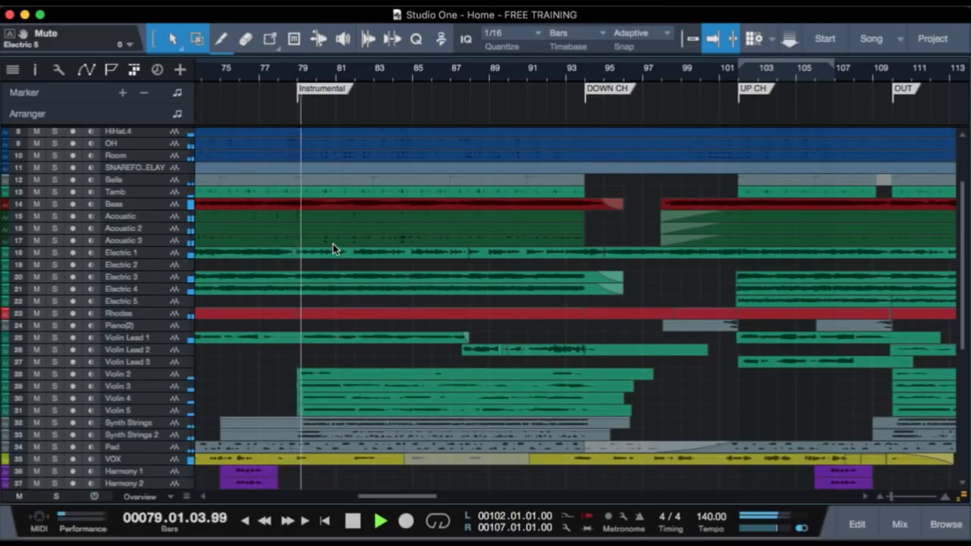
pyautogui.scroll(-1, 333, 243)
pyautogui.press('space')
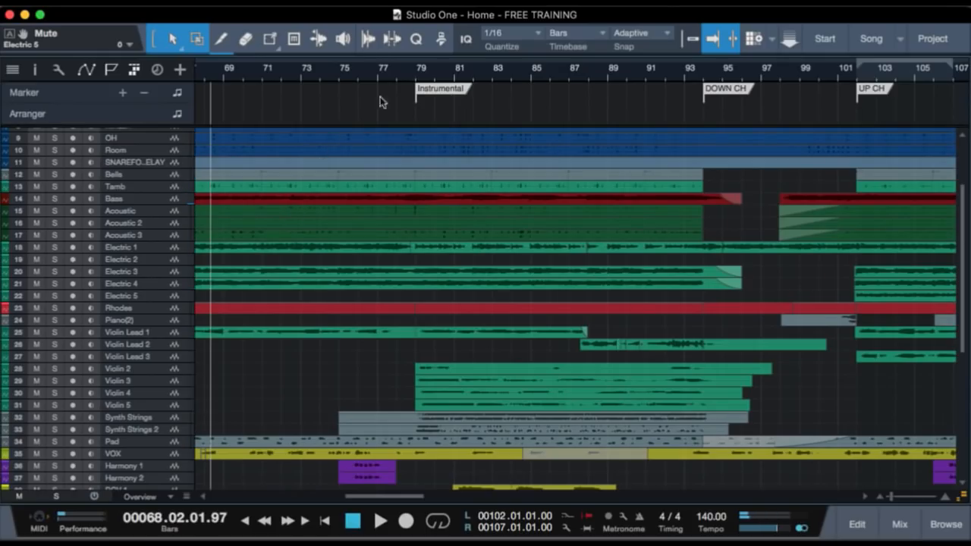
# Place the playback cursor just before the Instrumental marker at bar 79.
pyautogui.click(415, 76)
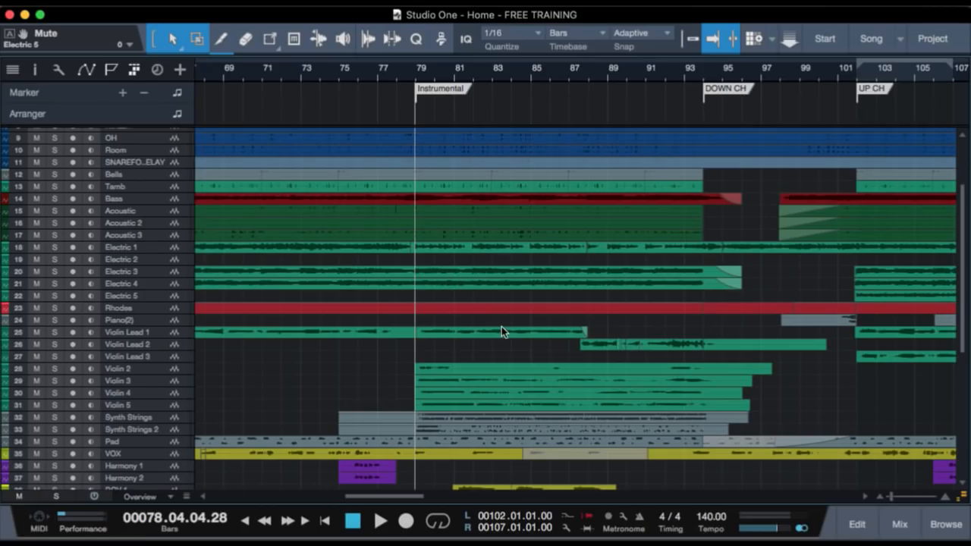
pyautogui.scroll(3, 501, 326)
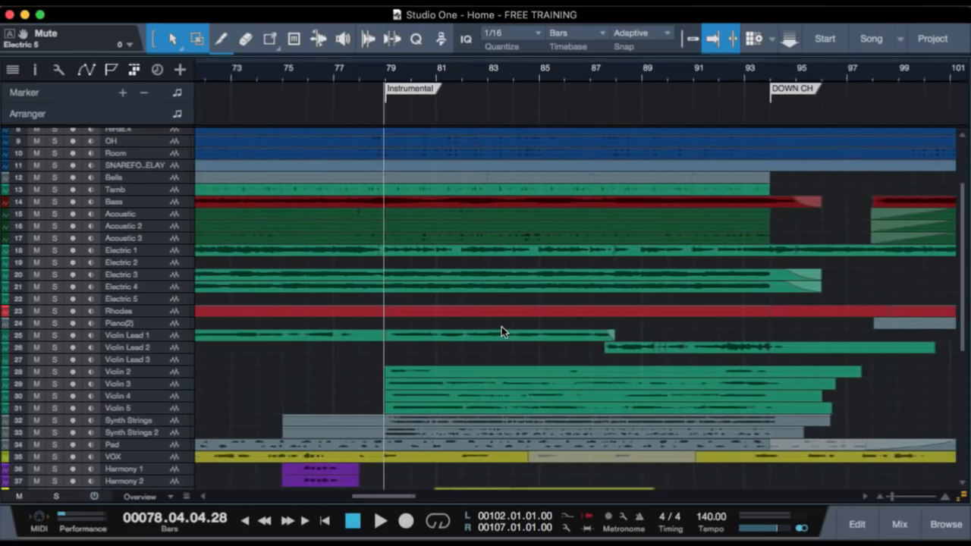
pyautogui.scroll(2, 501, 326)
pyautogui.scroll(-1, 502, 326)
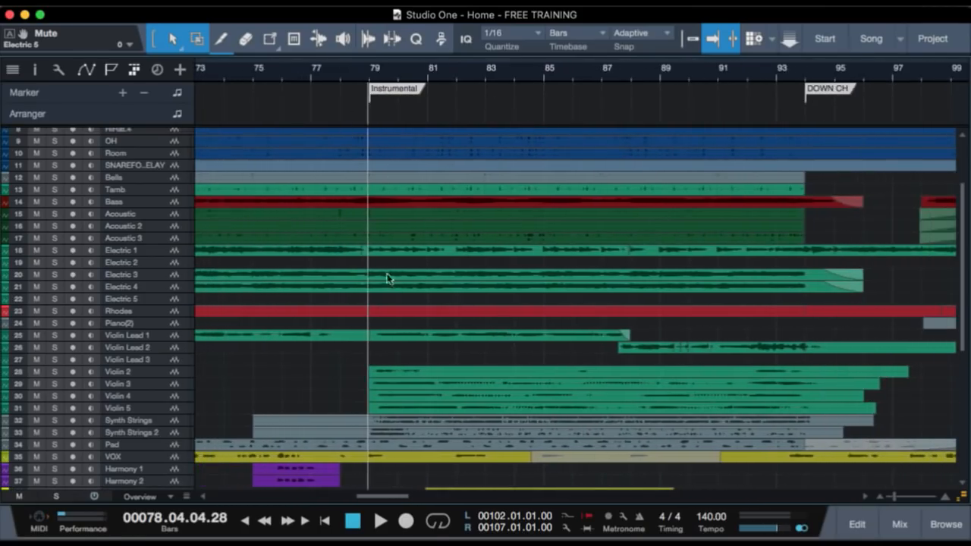
# Examine the violin, synth string, vocal and BGV tracks between the Instrumental and DOWN CH markers, reducing the track heights to Tiny.
pyautogui.scroll(3, 397, 282)
pyautogui.scroll(-4, 395, 321)
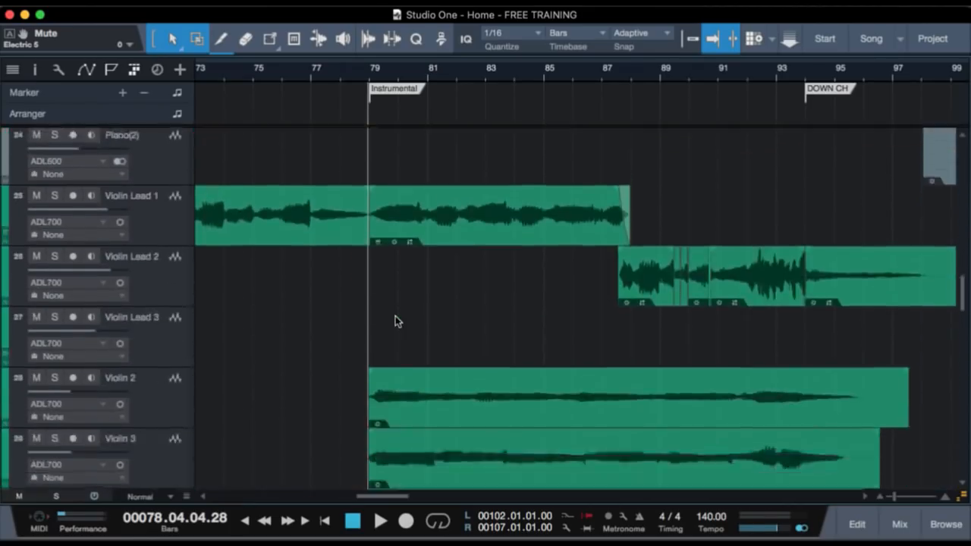
pyautogui.scroll(-5, 395, 317)
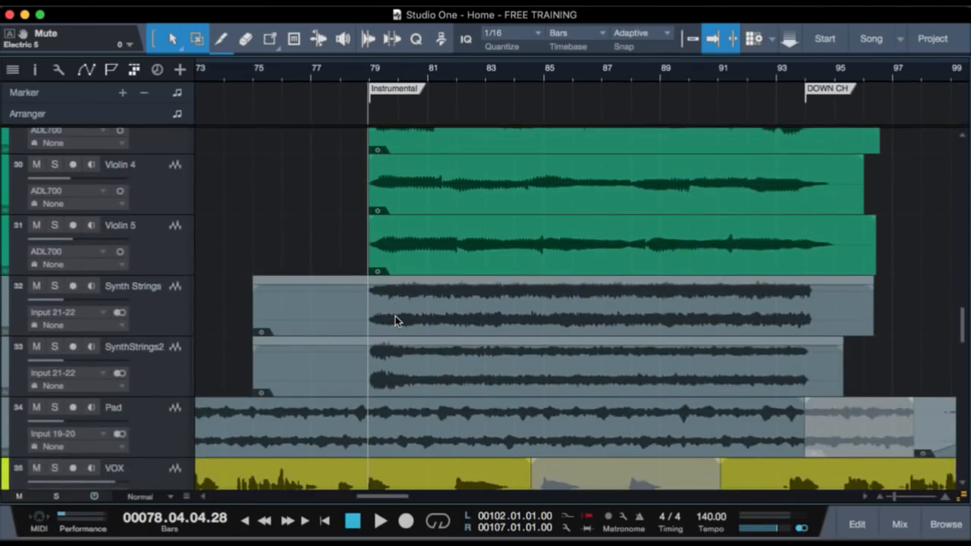
pyautogui.scroll(1, 395, 315)
pyautogui.scroll(-6, 412, 273)
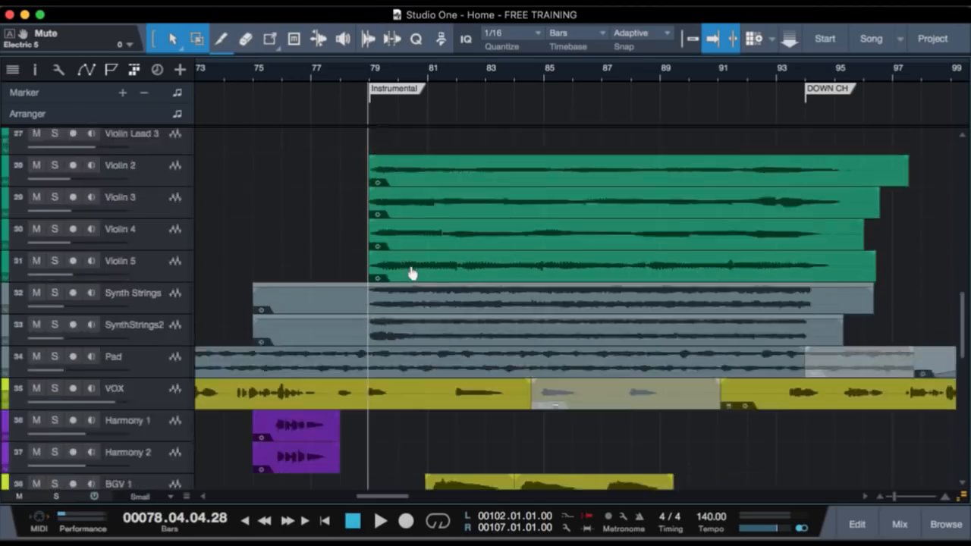
pyautogui.scroll(-3, 410, 266)
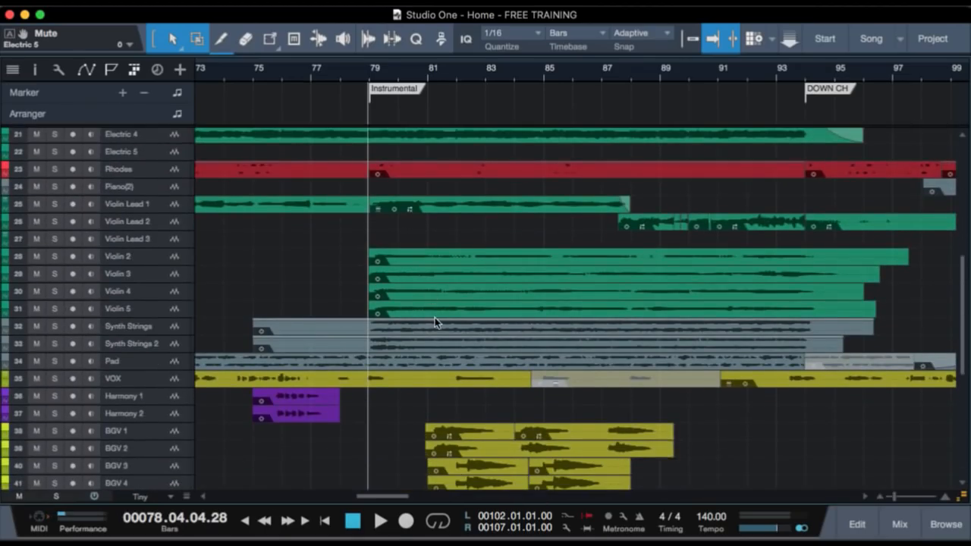
pyautogui.scroll(-6, 434, 322)
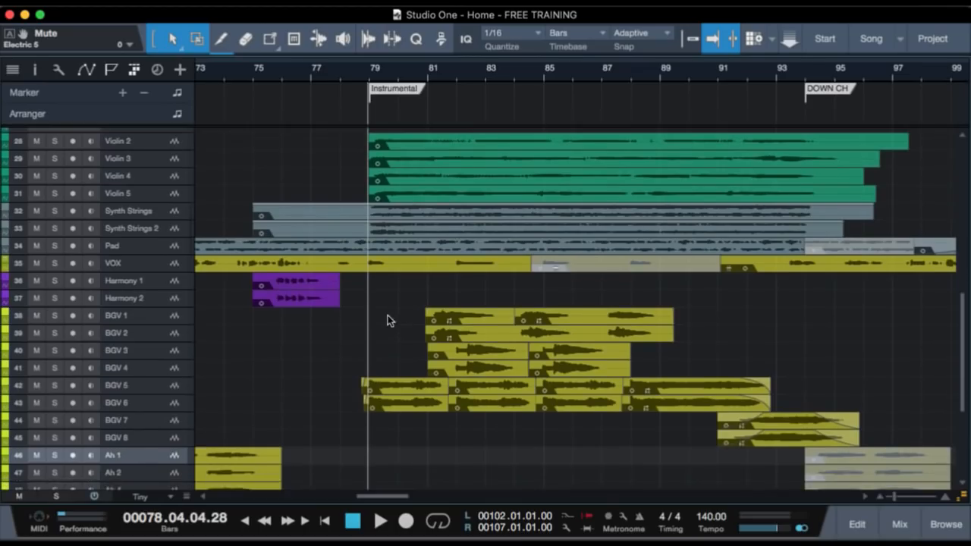
pyautogui.scroll(3, 387, 318)
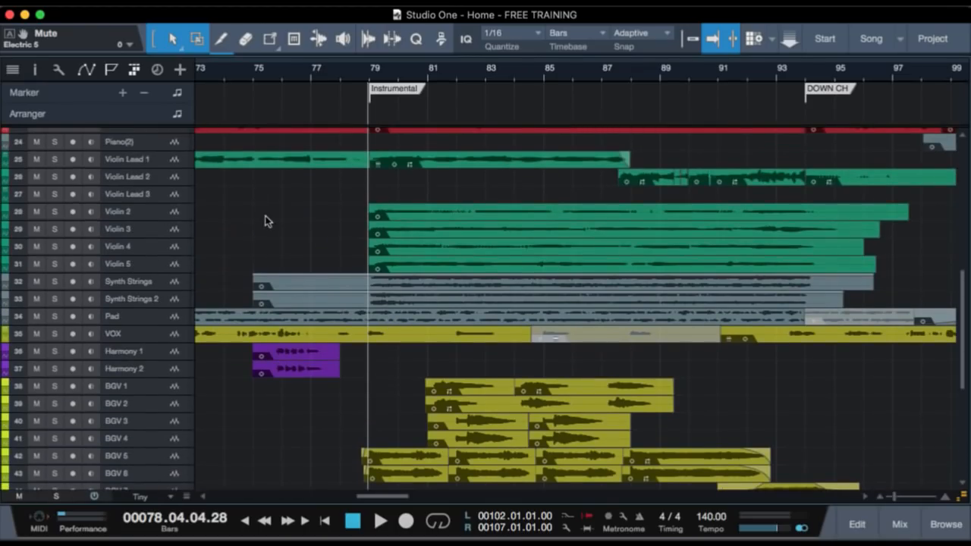
pyautogui.scroll(1, 266, 220)
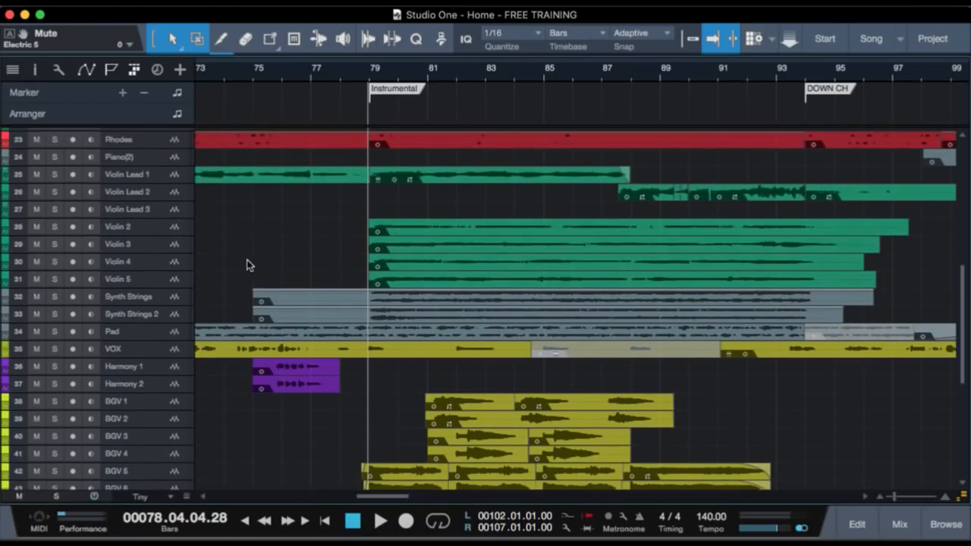
# Select the Violin 2 to Violin 5 tracks and enlarge the track heights to Medium near the Instrumental marker.
pyautogui.scroll(-4, 246, 265)
pyautogui.scroll(10, 277, 279)
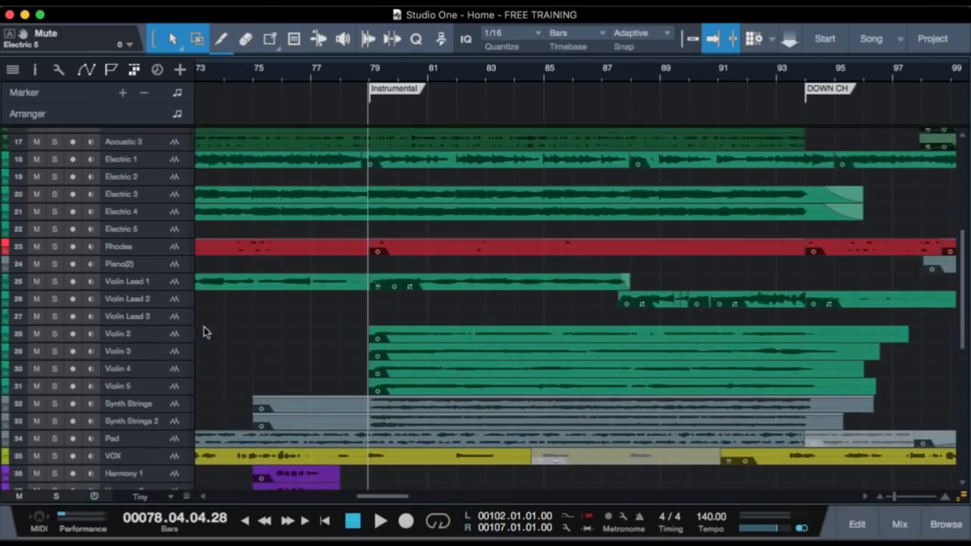
pyautogui.click(160, 334)
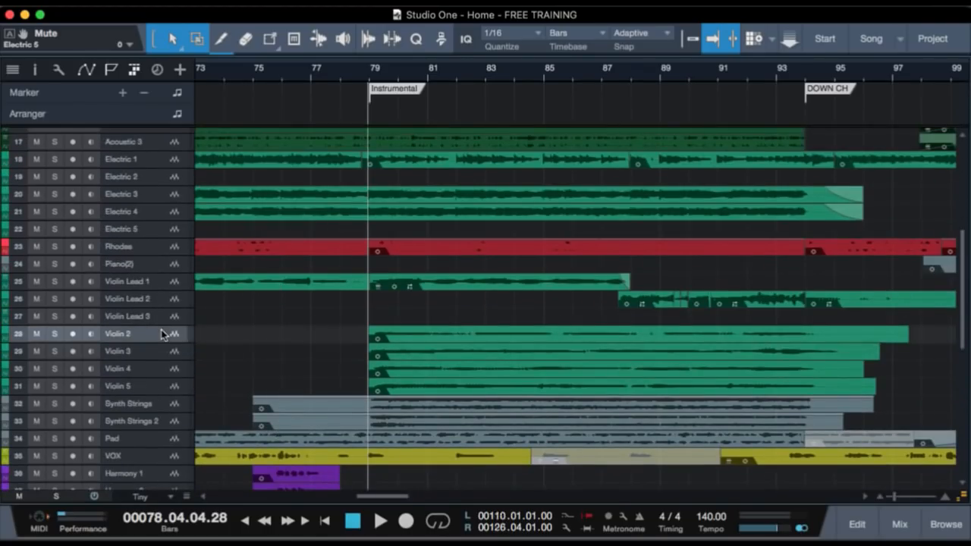
pyautogui.keyDown('shift'); pyautogui.click(173, 390); pyautogui.keyUp('shift')
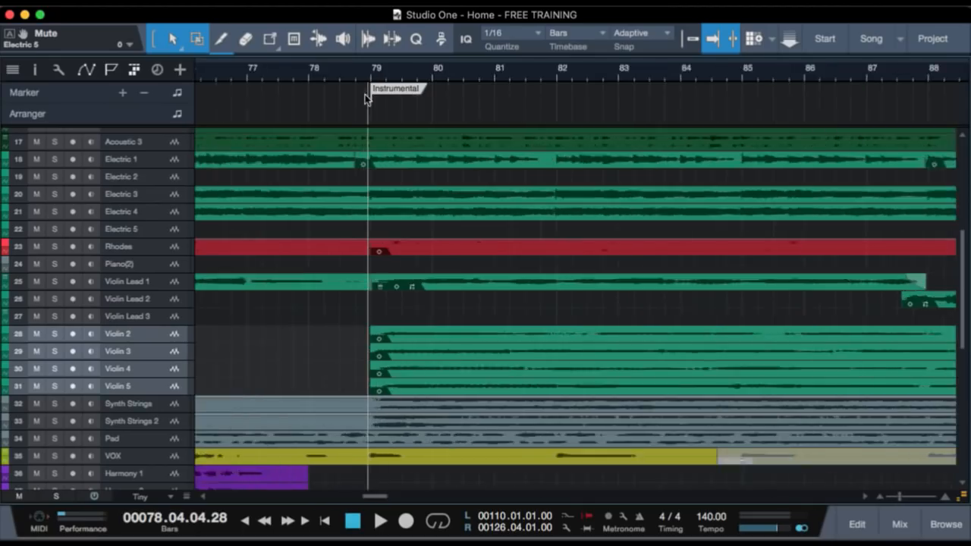
pyautogui.press('z')
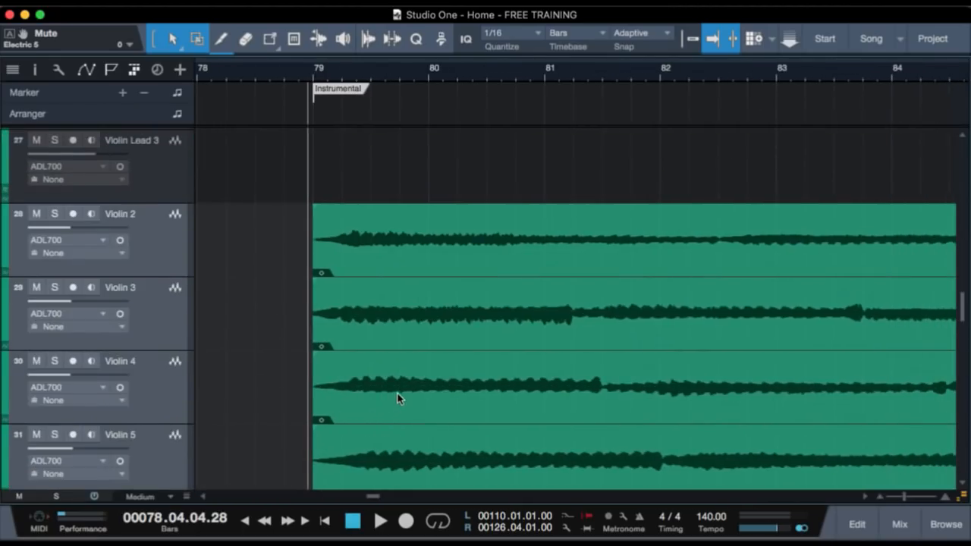
# Solo the Violin 2 to Violin 5 tracks together and show the track inspector.
pyautogui.click(162, 228)
pyautogui.keyDown('shift'); pyautogui.click(145, 470); pyautogui.keyUp('shift')
pyautogui.press('s')
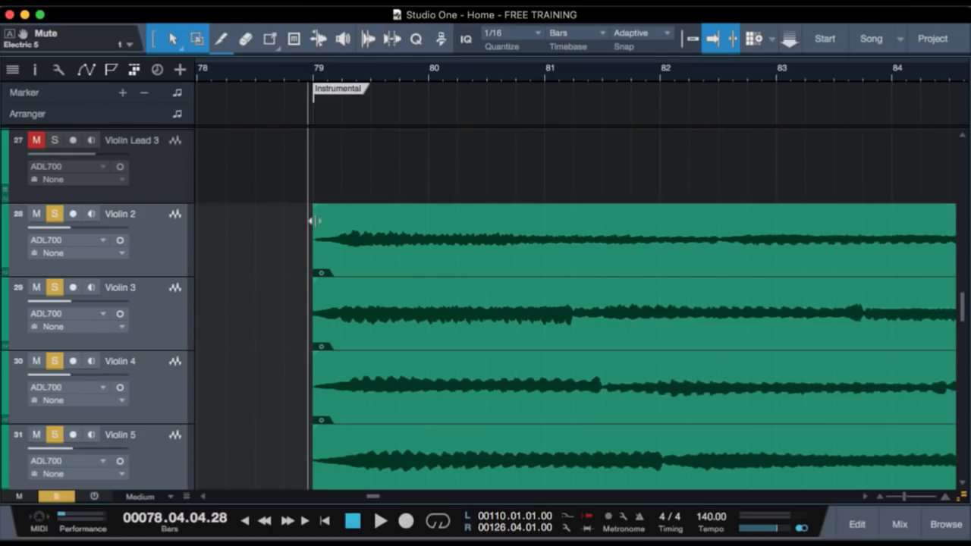
pyautogui.press('F4')
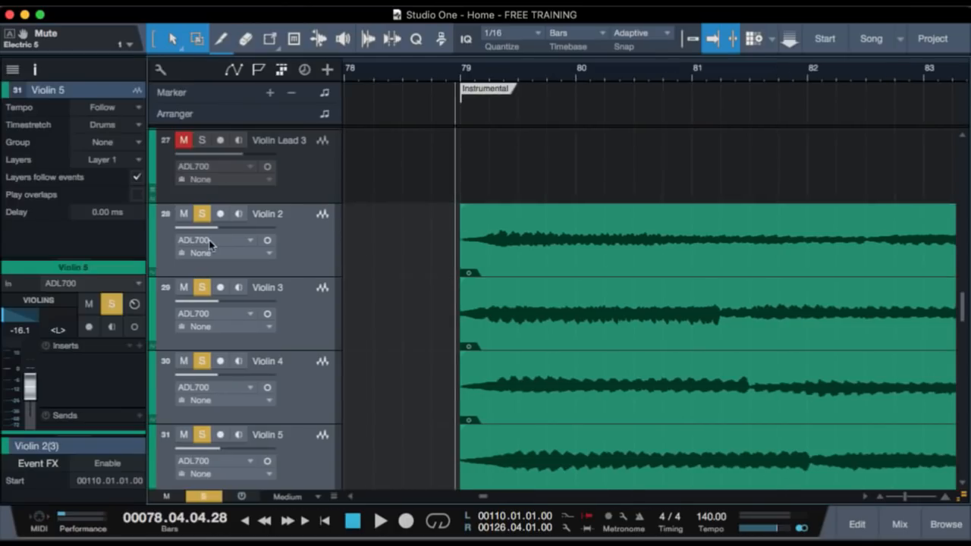
# Solo only Violin 2 and Violin 3 and listen to the pair from just before the Instrumental marker.
pyautogui.click(300, 250)
pyautogui.click(297, 321)
pyautogui.click(301, 259)
pyautogui.keyDown('shift'); pyautogui.click(301, 284); pyautogui.keyUp('shift')
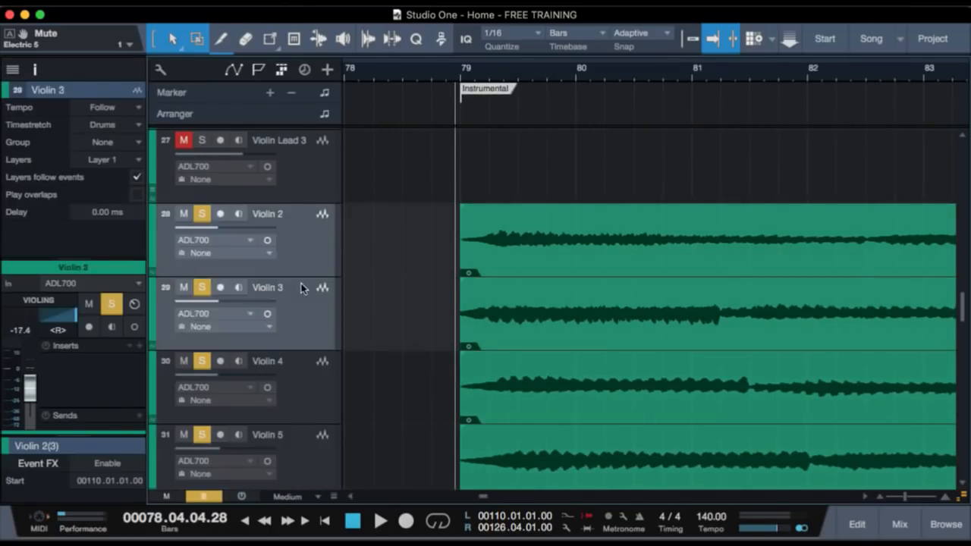
pyautogui.hotkey('shift', 's')
pyautogui.click(309, 244)
pyautogui.keyDown('shift'); pyautogui.click(308, 287); pyautogui.keyUp('shift')
pyautogui.press('s')
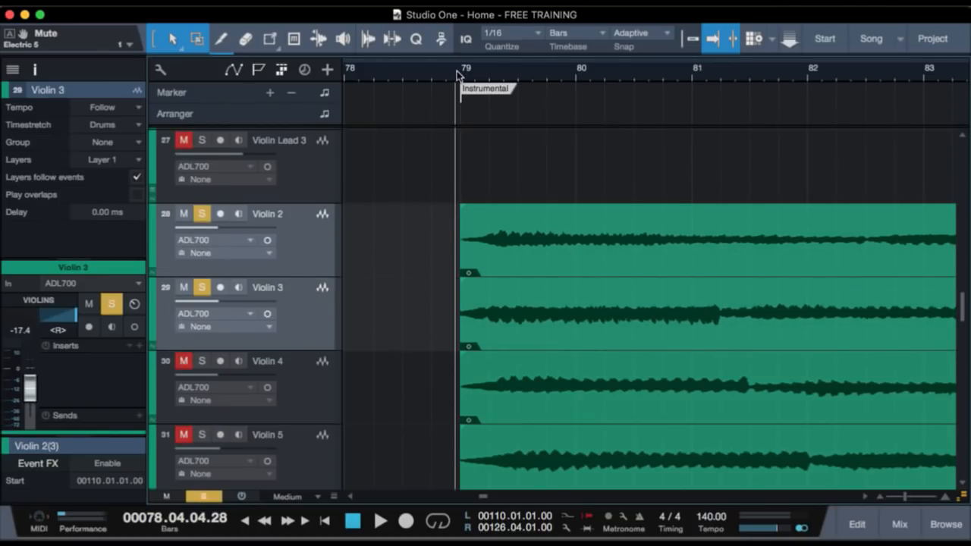
pyautogui.press('space')
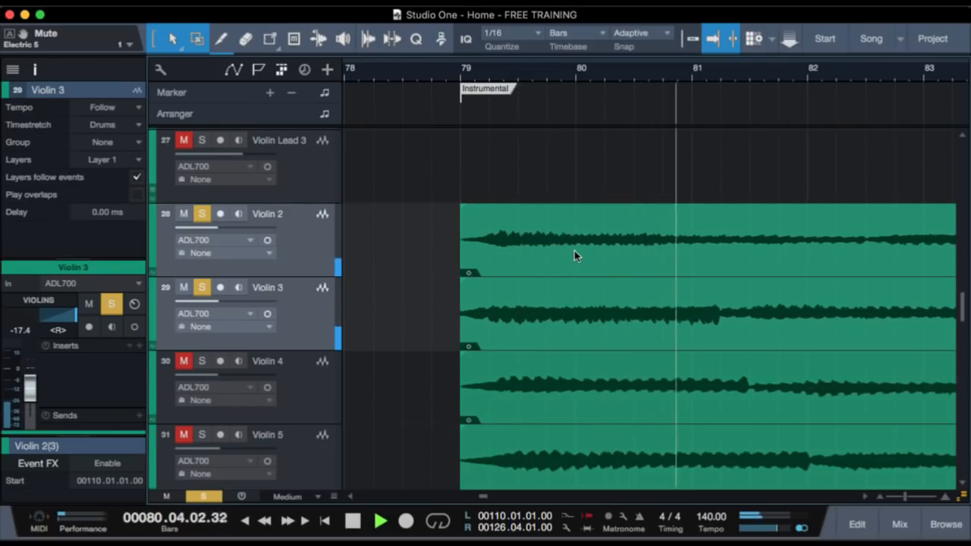
pyautogui.press('space')
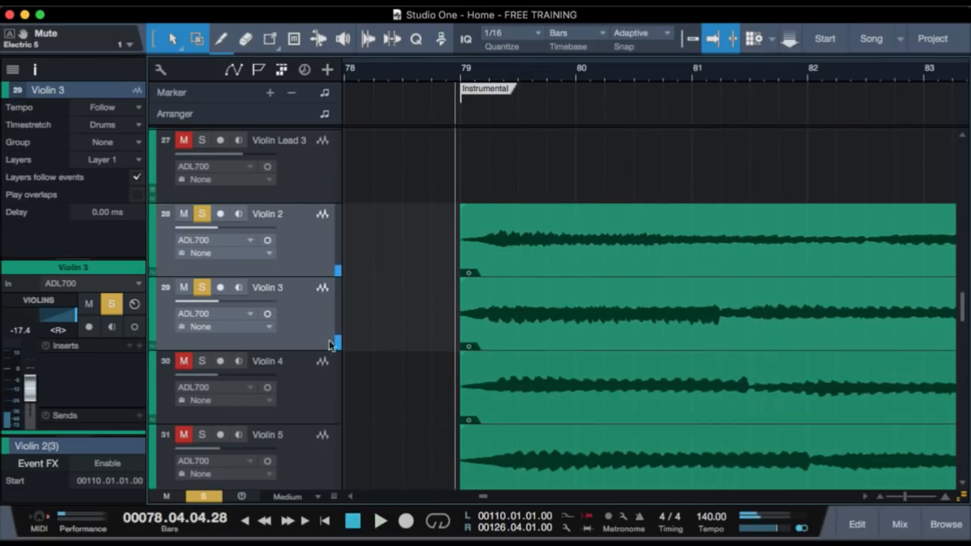
# Add Violin 4 and Violin 5 to the soloed violins and start playback from just before the Instrumental marker.
pyautogui.click(301, 417)
pyautogui.keyDown('shift'); pyautogui.click(300, 459); pyautogui.keyUp('shift')
pyautogui.press('m')
pyautogui.press('s')
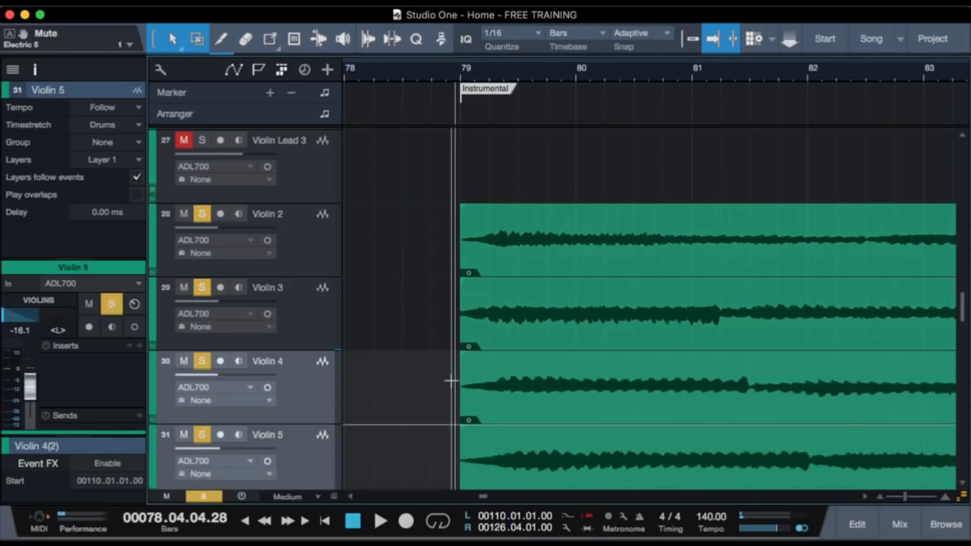
pyautogui.scroll(-5, 403, 372)
pyautogui.press('space')
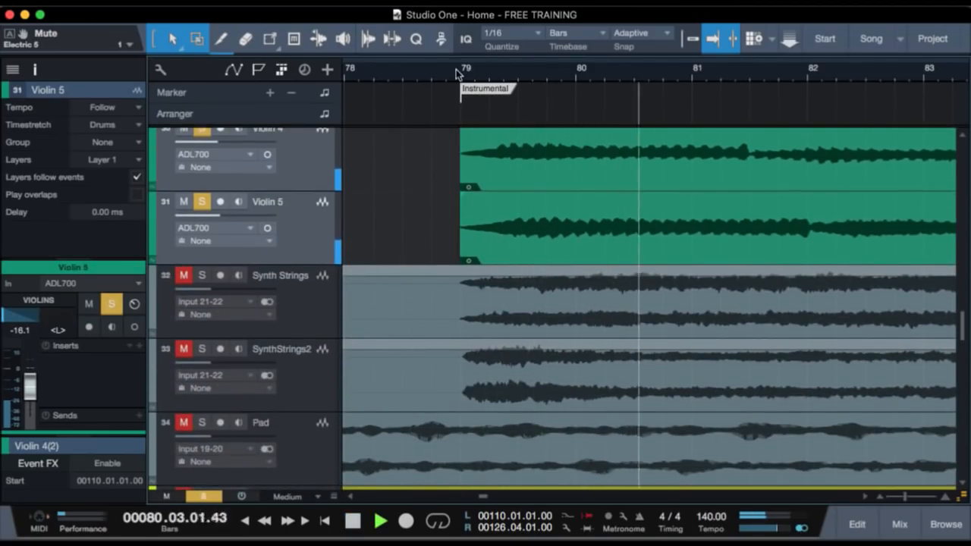
# Keep listening to the four violins while examining their clips up to the OUT marker, stop playback and clear the solos.
pyautogui.press('f')
pyautogui.moveTo(457, 69); pyautogui.dragTo(457, 19)
pyautogui.scroll(5, 539, 362)
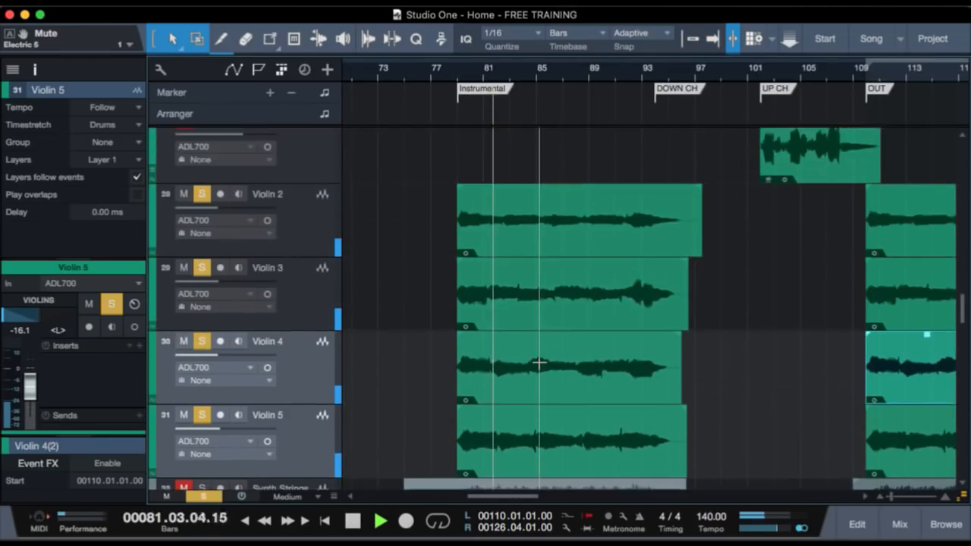
pyautogui.scroll(-1, 539, 363)
pyautogui.press('f')
pyautogui.press('space')
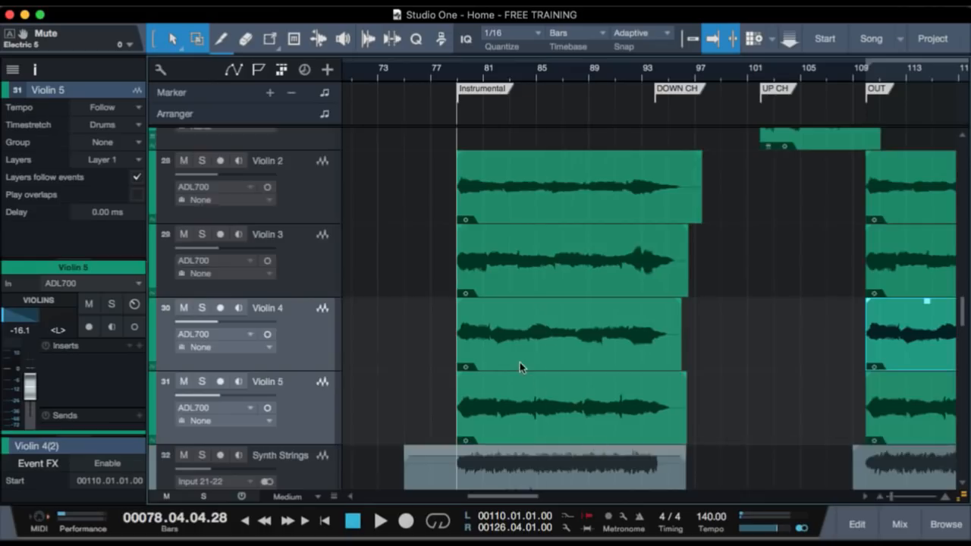
# Solo Synth Strings and Synth Strings 2 and listen to them briefly from the start of the Instrumental section.
pyautogui.scroll(-5, 520, 361)
pyautogui.scroll(5, 520, 362)
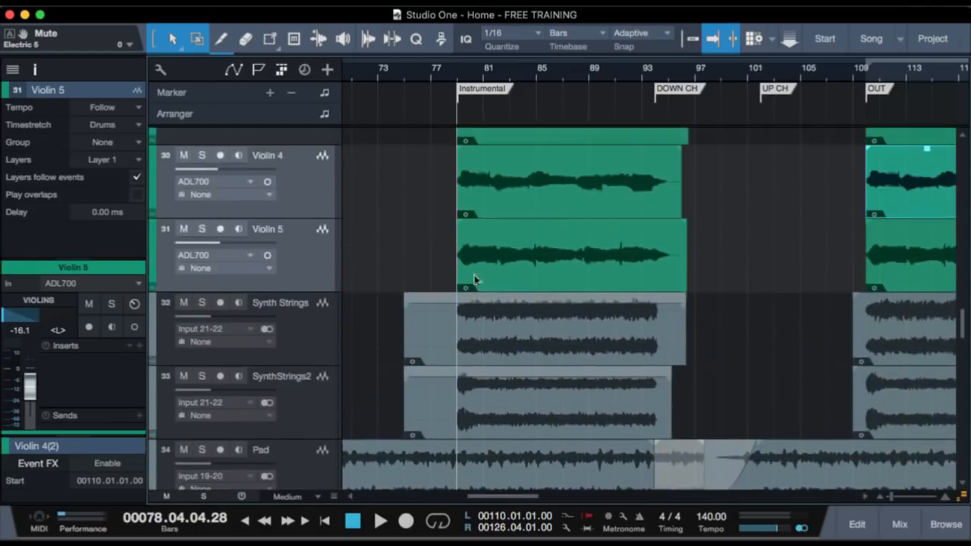
pyautogui.click(312, 348)
pyautogui.keyDown('shift'); pyautogui.click(311, 425); pyautogui.keyUp('shift')
pyautogui.press('s')
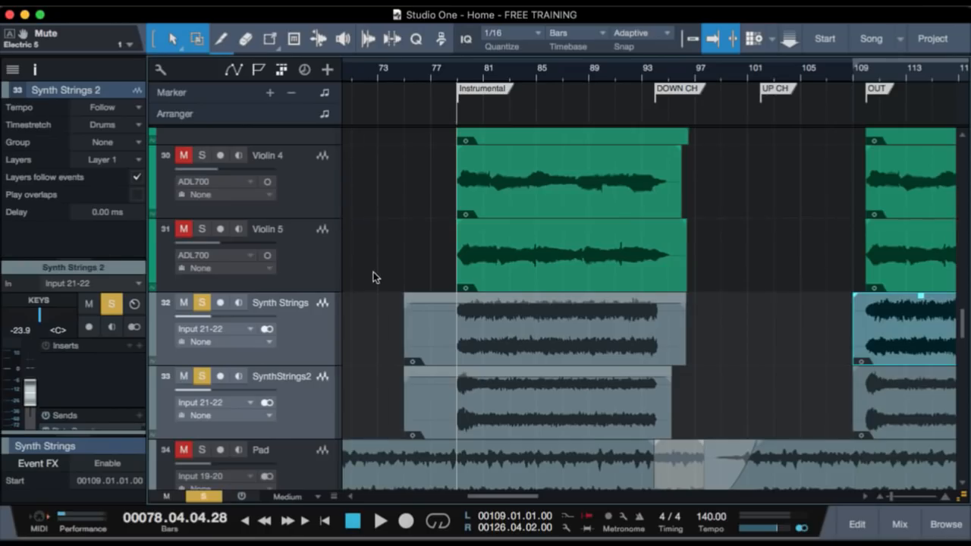
pyautogui.press('space')
pyautogui.click(314, 273)
pyautogui.press('space')
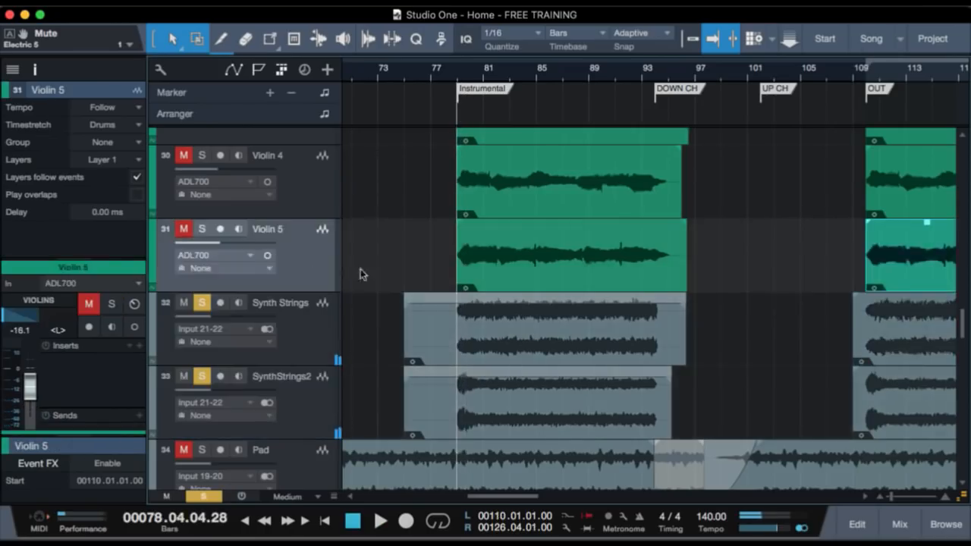
# Add Violin 2 to Violin 5 to the soloed synth strings, listen to the combined string section, and clear the solos.
pyautogui.scroll(2, 377, 268)
pyautogui.keyDown('shift'); pyautogui.click(322, 185); pyautogui.keyUp('shift')
pyautogui.scroll(1, 349, 189)
pyautogui.press('s')
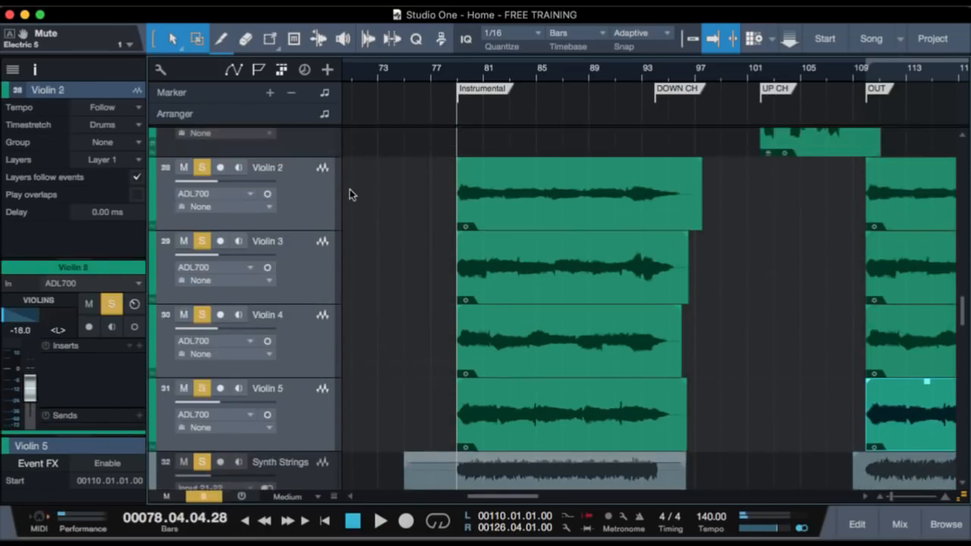
pyautogui.press('space')
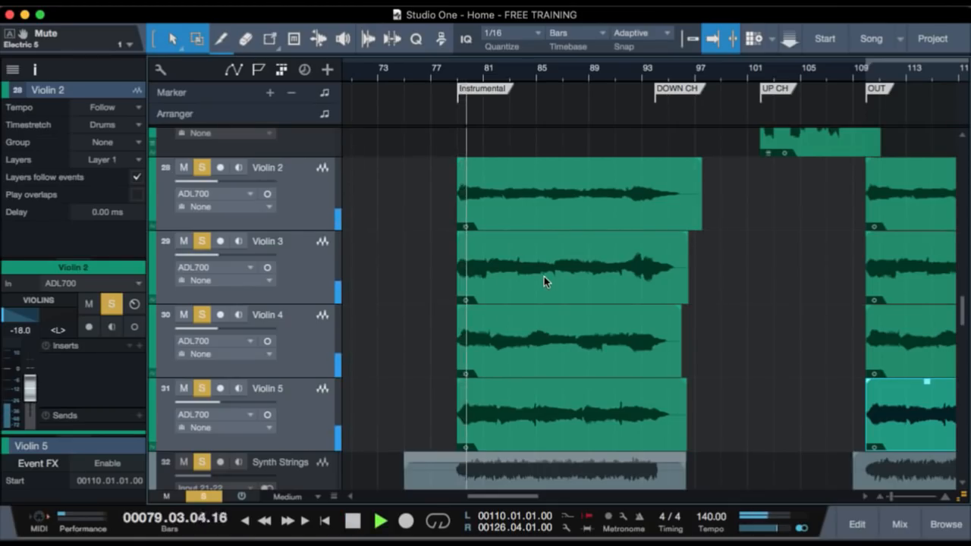
pyautogui.scroll(5, 422, 336)
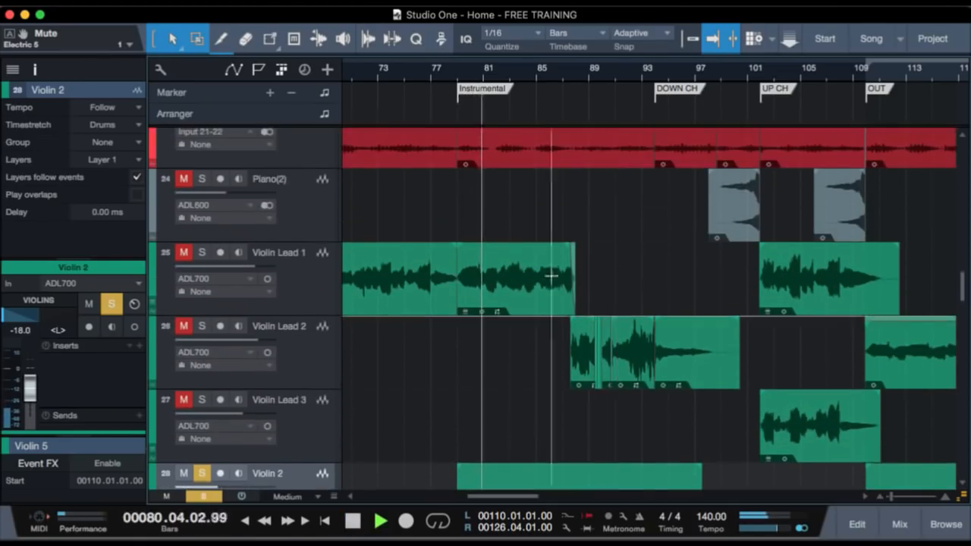
pyautogui.press('space')
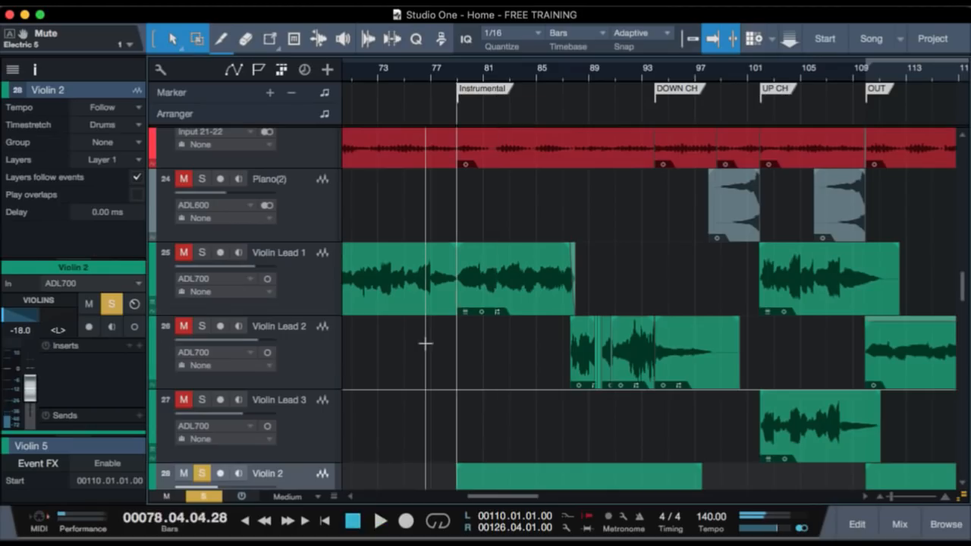
pyautogui.press('s')
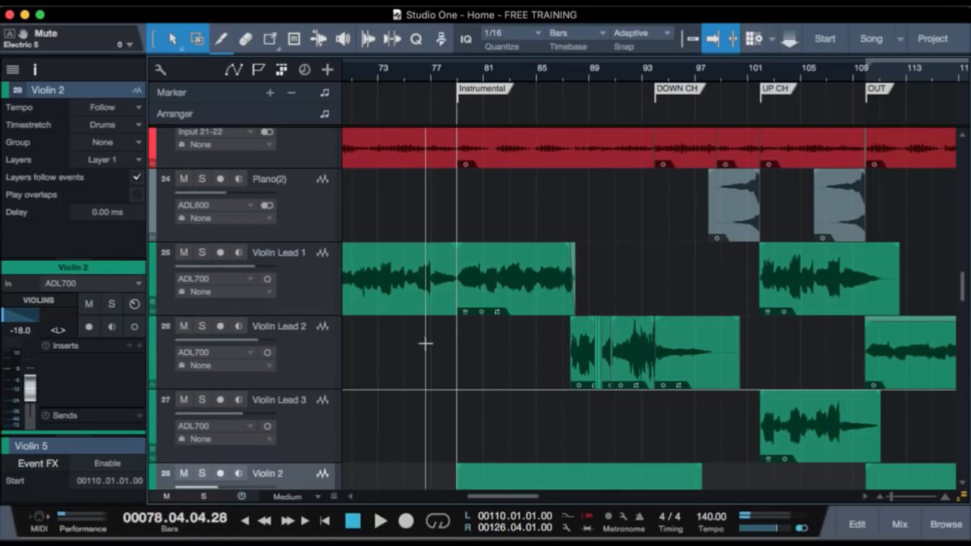
# Solo Violin Lead 1, listen briefly from just before the Instrumental marker, and clear its solo.
pyautogui.click(321, 298)
pyautogui.press('s')
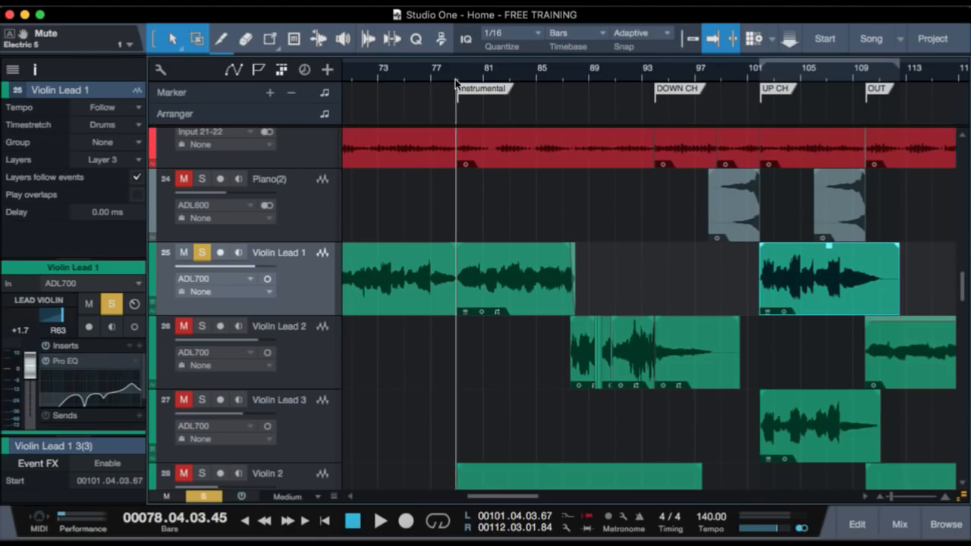
pyautogui.press('space')
pyautogui.press('space')
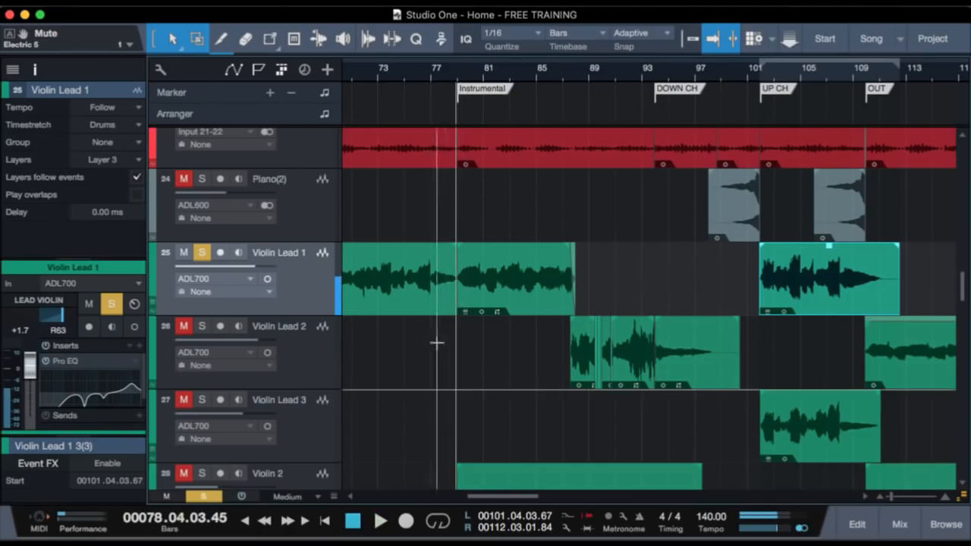
pyautogui.press('s')
# Reduce the track heights to Normal and solo the BGV 5 to BGV 8 tracks together.
pyautogui.scroll(-8, 440, 383)
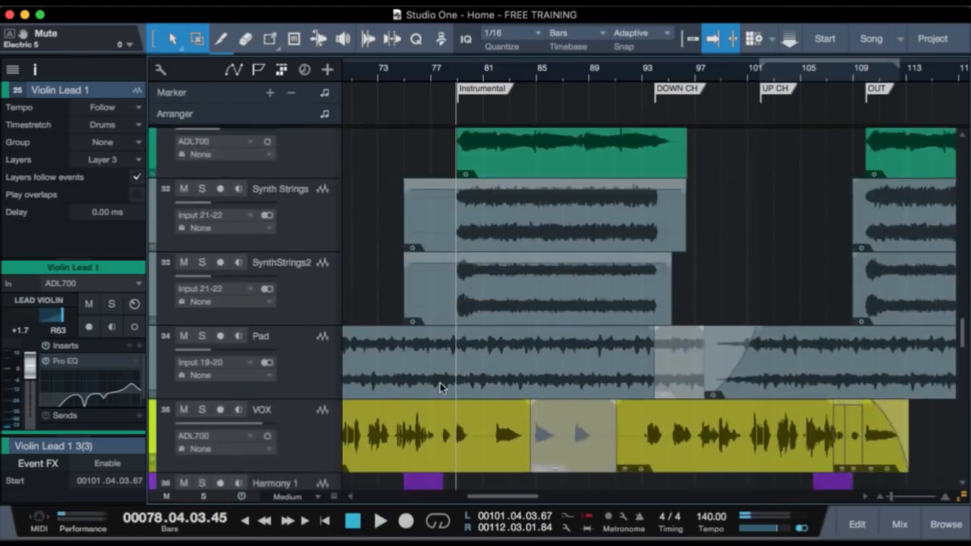
pyautogui.scroll(3, 442, 386)
pyautogui.scroll(-2, 455, 324)
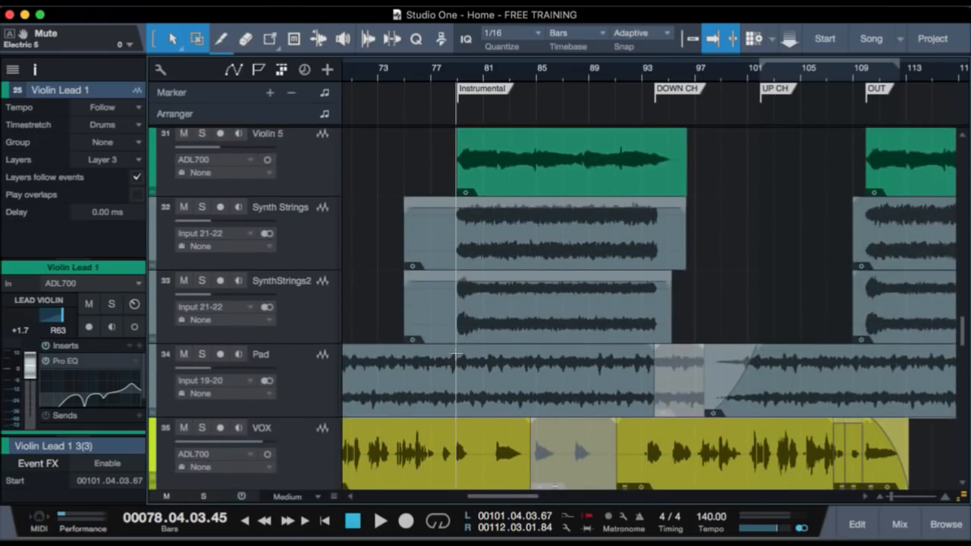
pyautogui.scroll(-9, 455, 354)
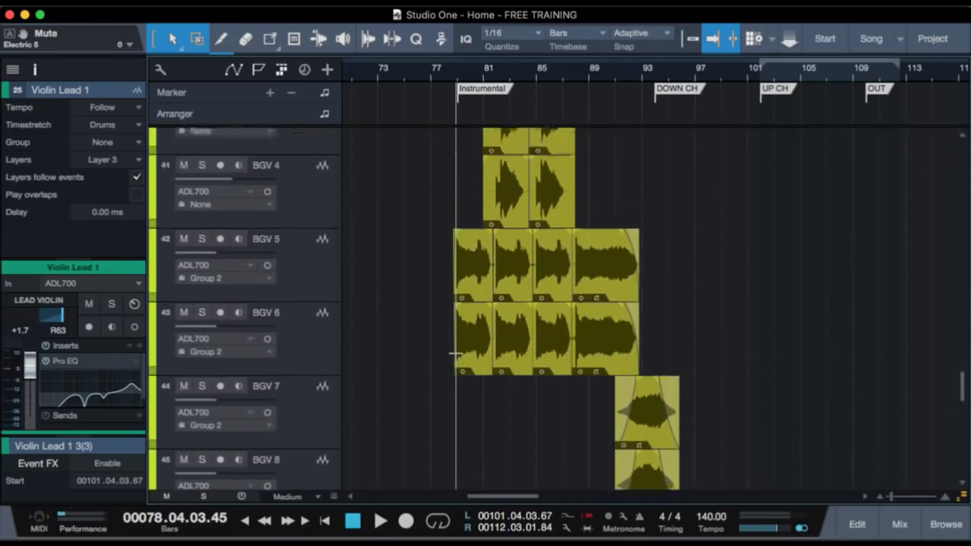
pyautogui.scroll(4, 455, 354)
pyautogui.scroll(1, 459, 349)
pyautogui.scroll(-3, 461, 348)
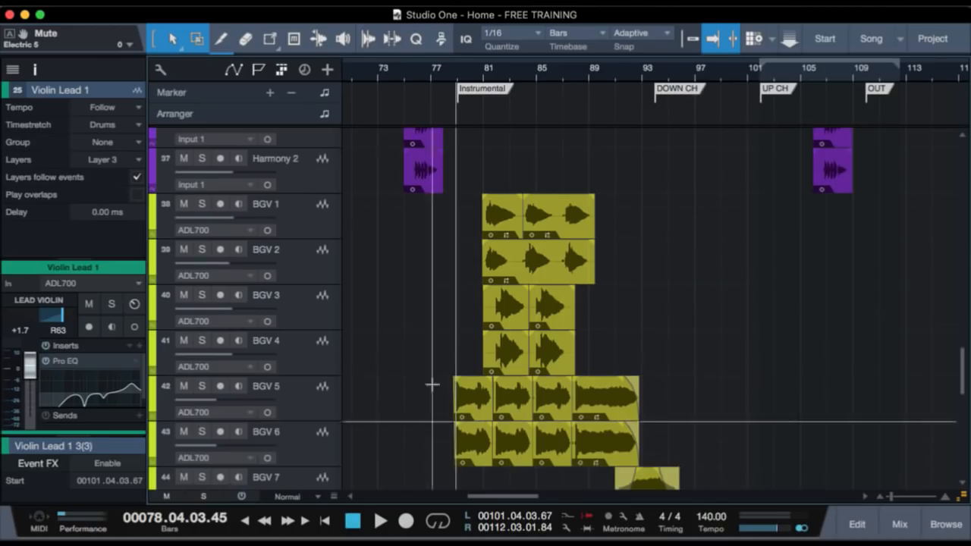
pyautogui.click(328, 406)
pyautogui.scroll(-5, 392, 398)
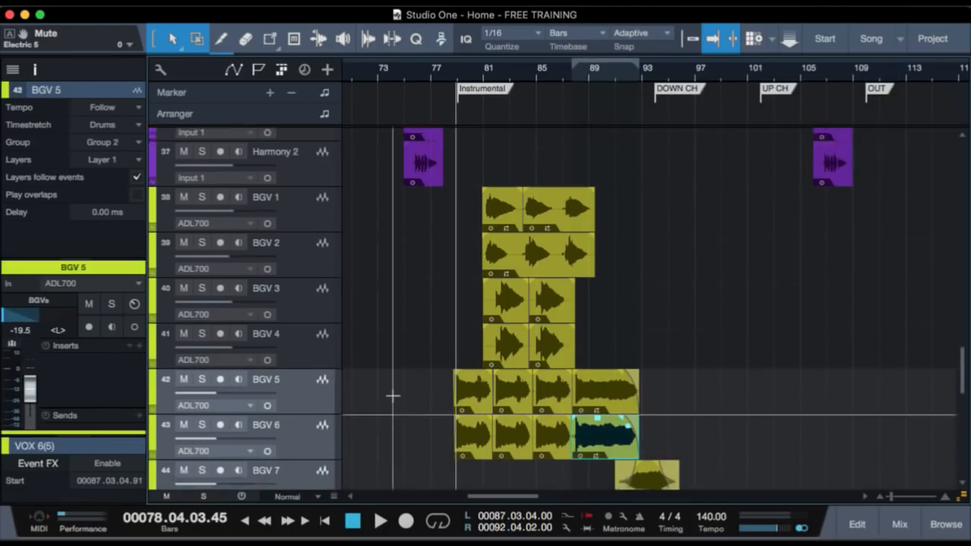
pyautogui.press('s')
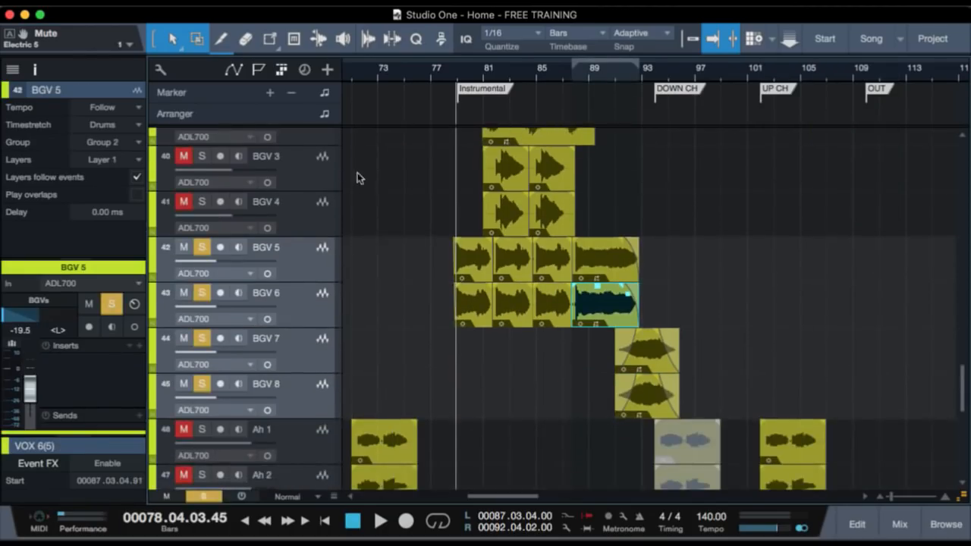
# Listen twice to the soloed BGV 5 to BGV 8 tracks from just before the Instrumental marker.
pyautogui.moveTo(460, 80); pyautogui.dragTo(456, 108)
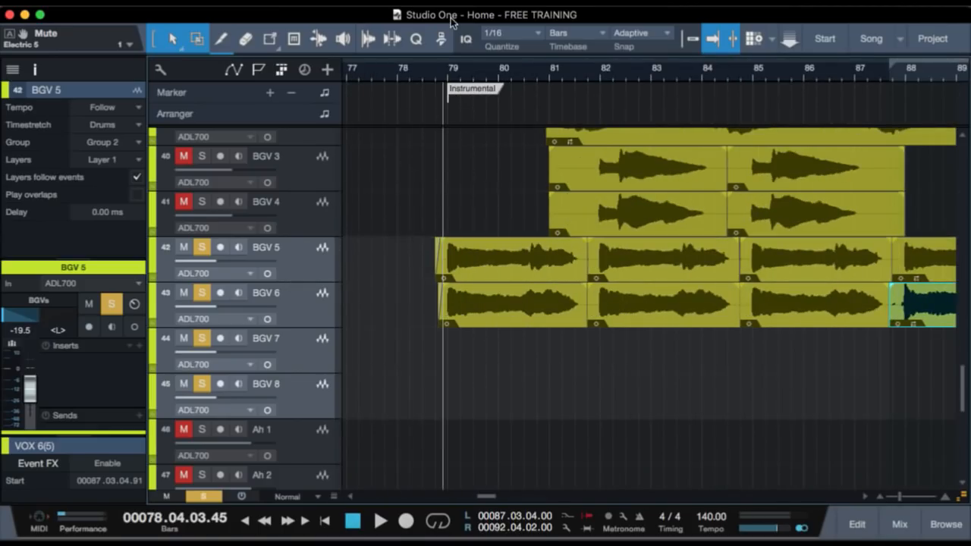
pyautogui.press('space')
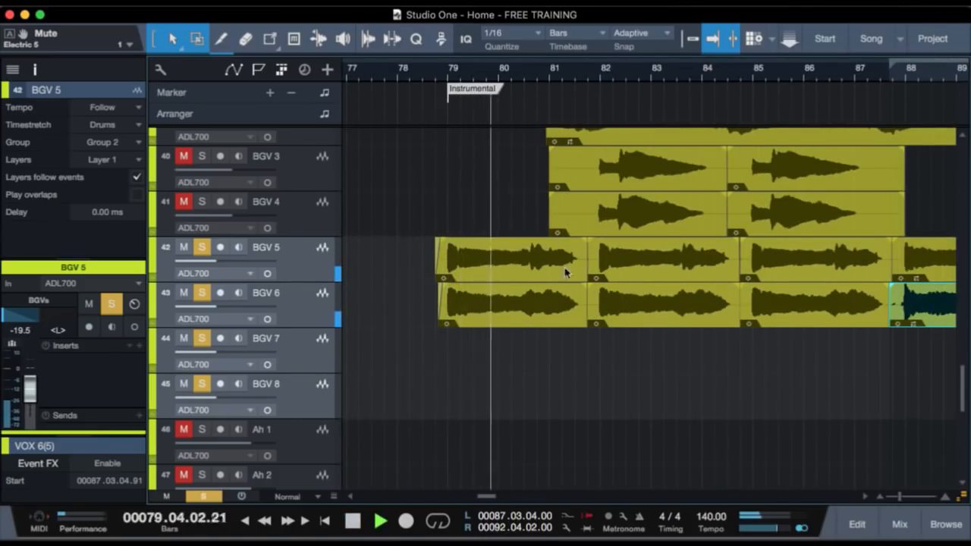
pyautogui.scroll(3, 569, 281)
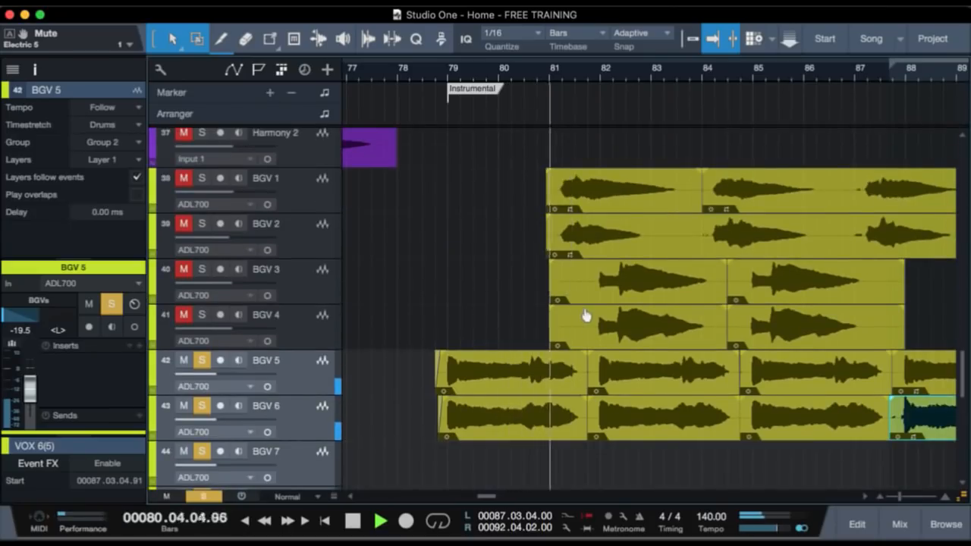
pyautogui.press('space')
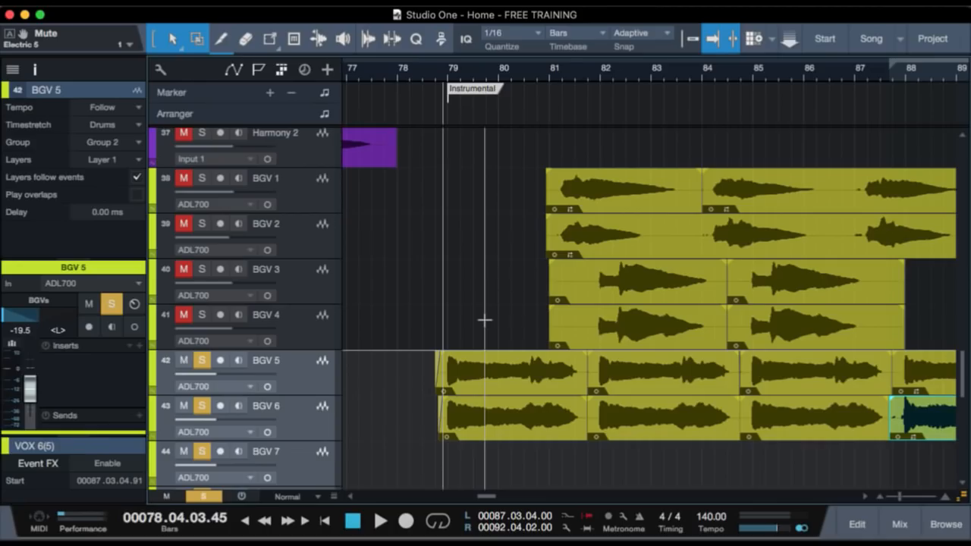
pyautogui.press('space')
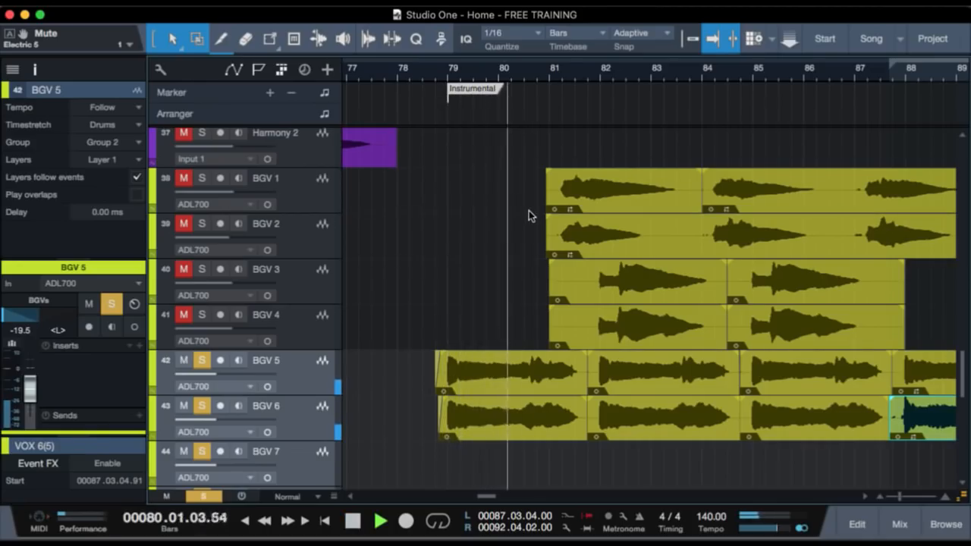
pyautogui.press('space')
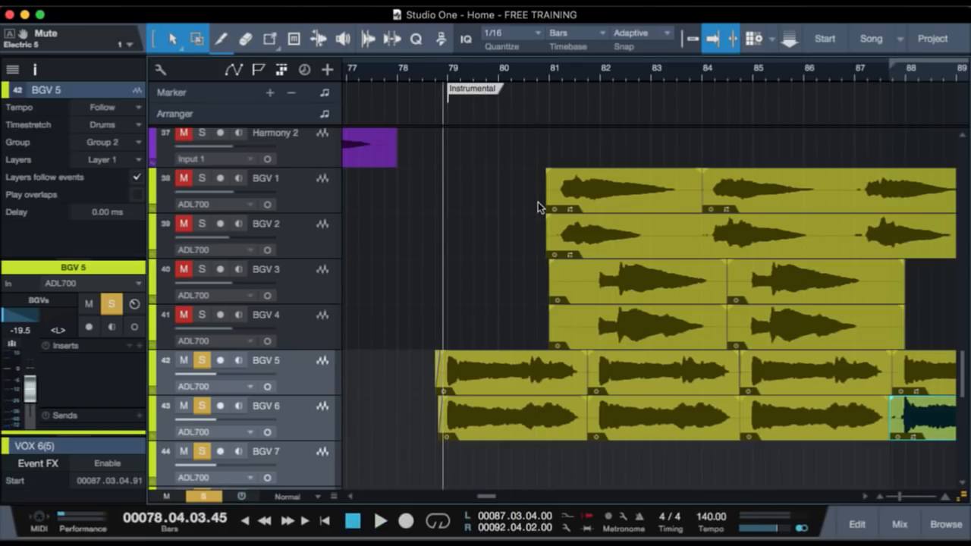
# Add BGV 1 and BGV 2 to the soloed background vocals.
pyautogui.scroll(4, 578, 302)
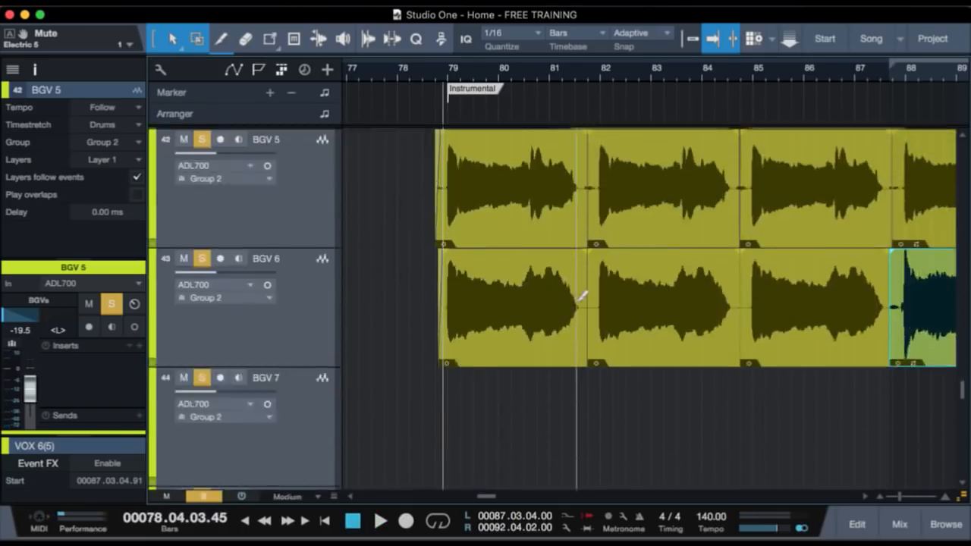
pyautogui.scroll(5, 579, 300)
pyautogui.scroll(-3, 578, 301)
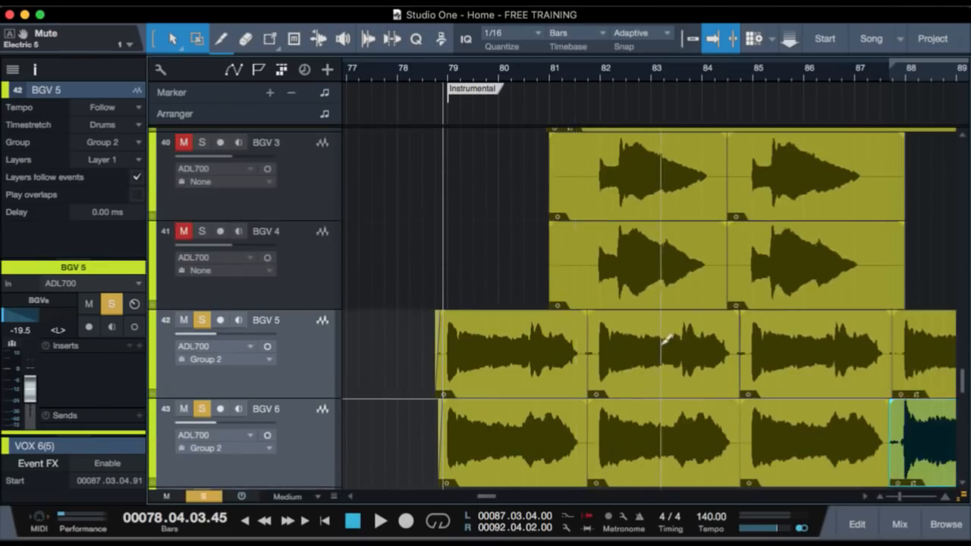
pyautogui.scroll(-4, 661, 344)
pyautogui.scroll(5, 660, 344)
pyautogui.scroll(-4, 661, 344)
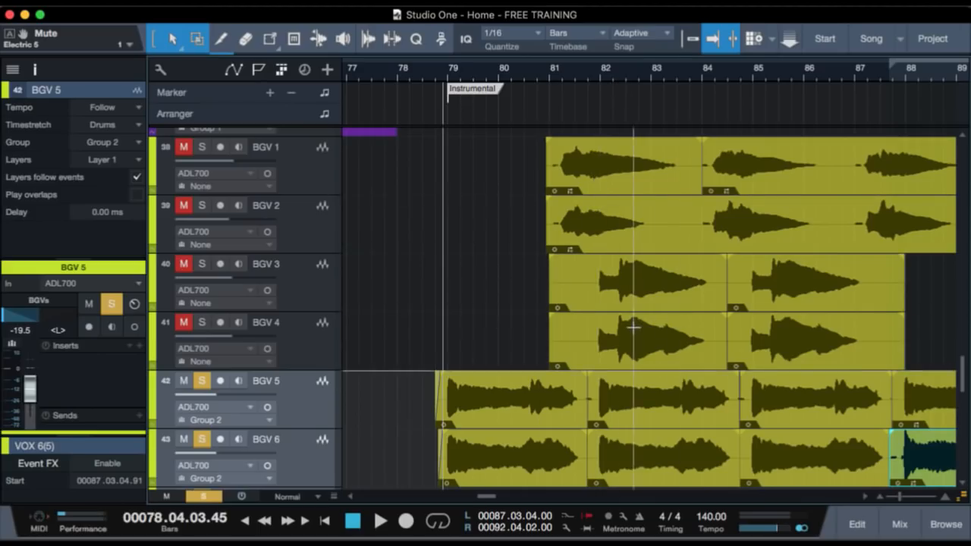
pyautogui.hscroll(3, 636, 288)
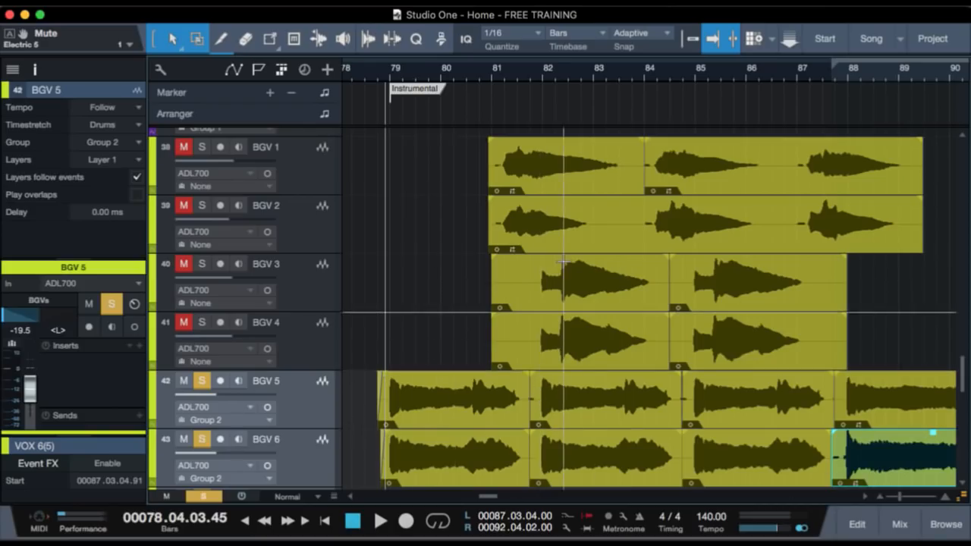
pyautogui.click(321, 163)
pyautogui.keyDown('shift'); pyautogui.click(314, 221); pyautogui.keyUp('shift')
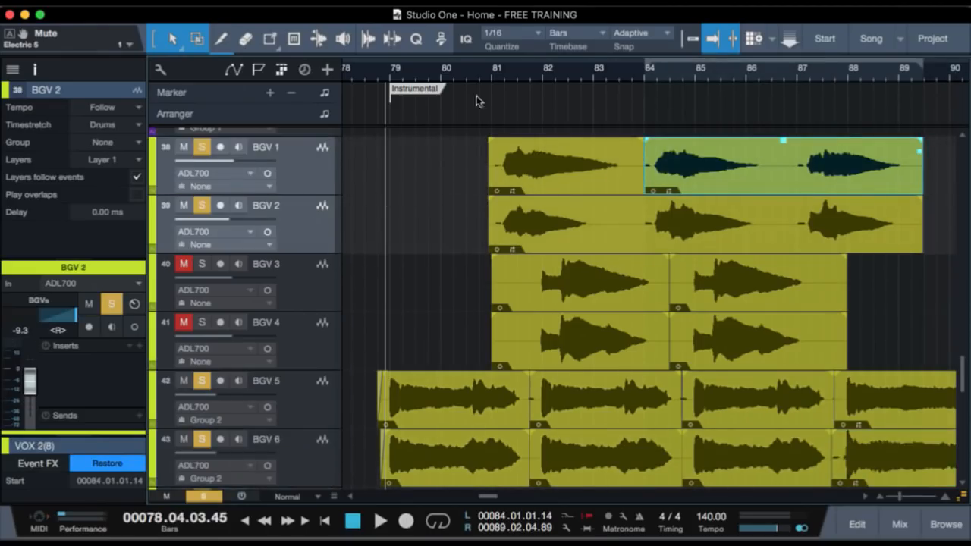
# Listen to the soloed background vocals from just before bar 81, where BGV 1 and BGV 2 enter.
pyautogui.click(496, 72)
pyautogui.click(485, 71)
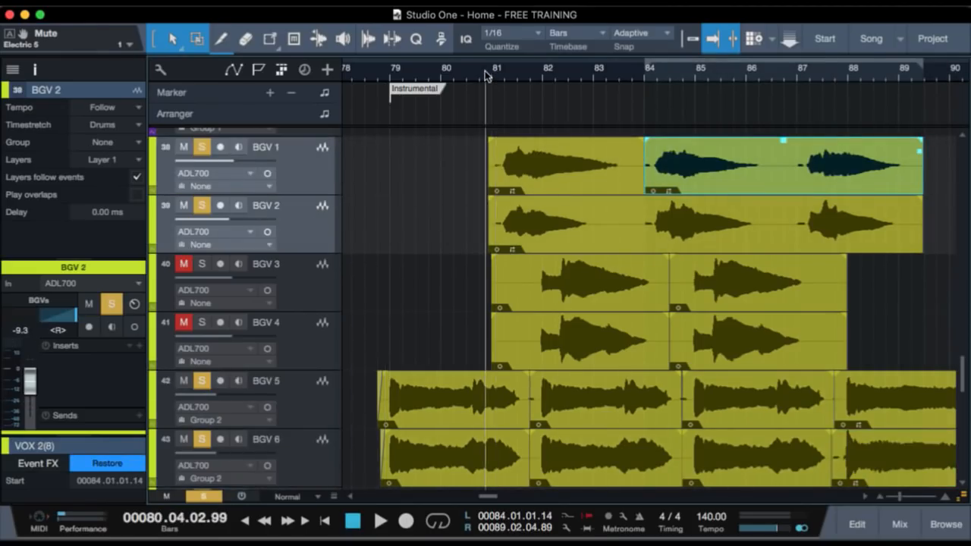
pyautogui.click(472, 73)
pyautogui.press('space')
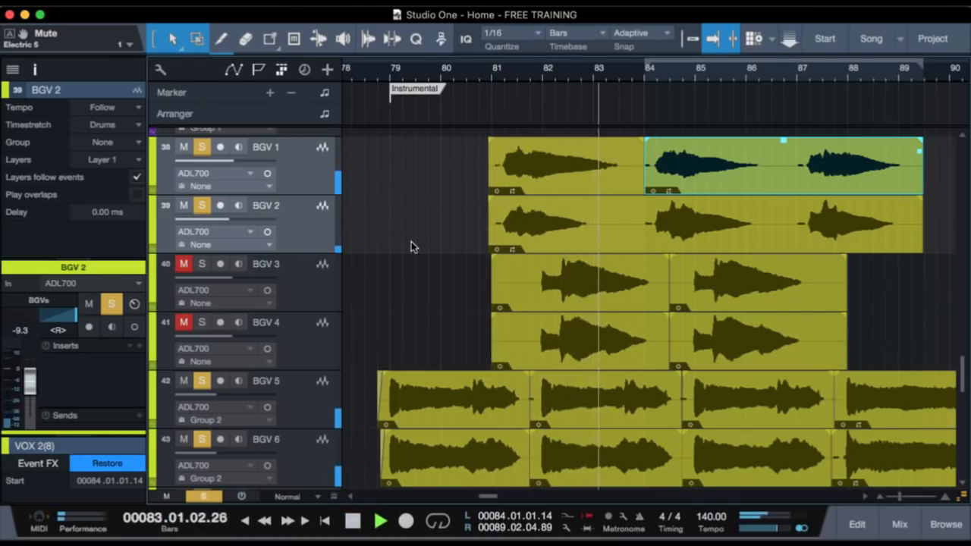
pyautogui.press('space')
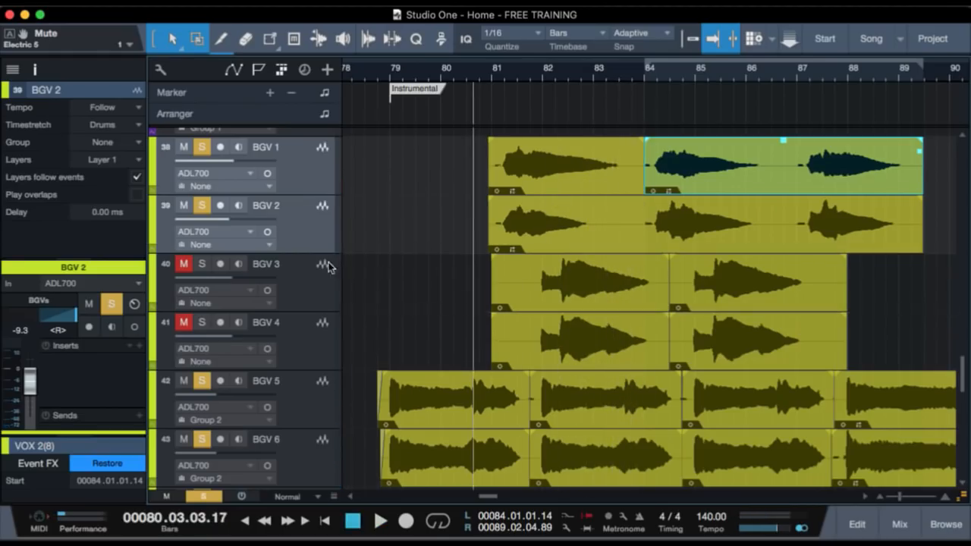
# Add BGV 3 and BGV 4 to the soloed background vocals and listen briefly from about bar 82.
pyautogui.click(317, 305)
pyautogui.keyDown('shift'); pyautogui.click(309, 334); pyautogui.keyUp('shift')
pyautogui.press('s')
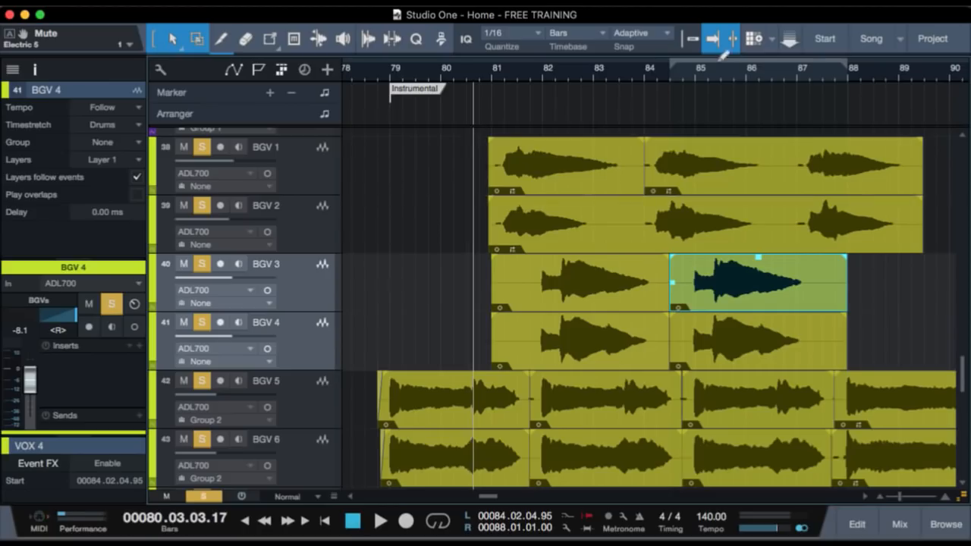
pyautogui.click(546, 69)
pyautogui.press('space')
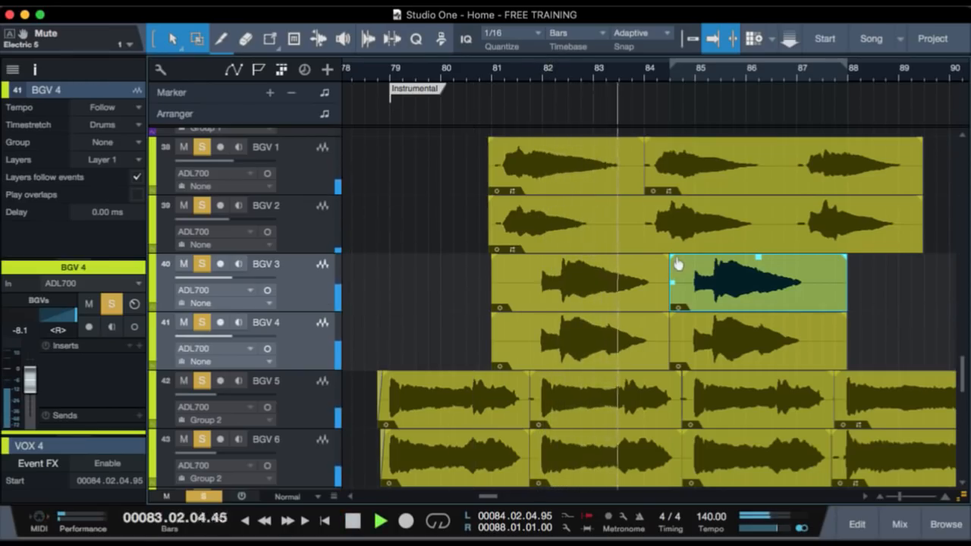
pyautogui.press('space')
# Clear all solos and play the full mix from just before the Instrumental marker.
pyautogui.press('w')
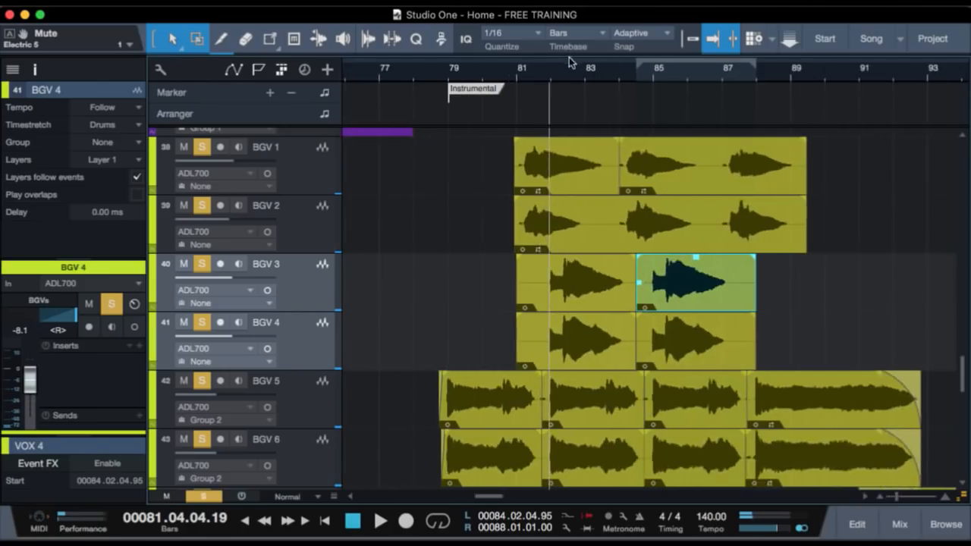
pyautogui.hotkey('shift', 'w')
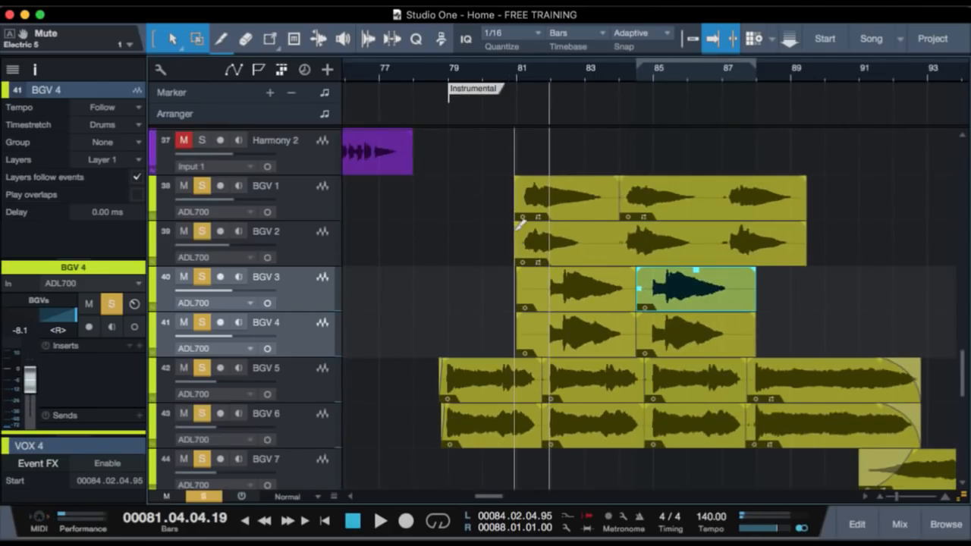
pyautogui.click(437, 81)
pyautogui.scroll(-2, 440, 173)
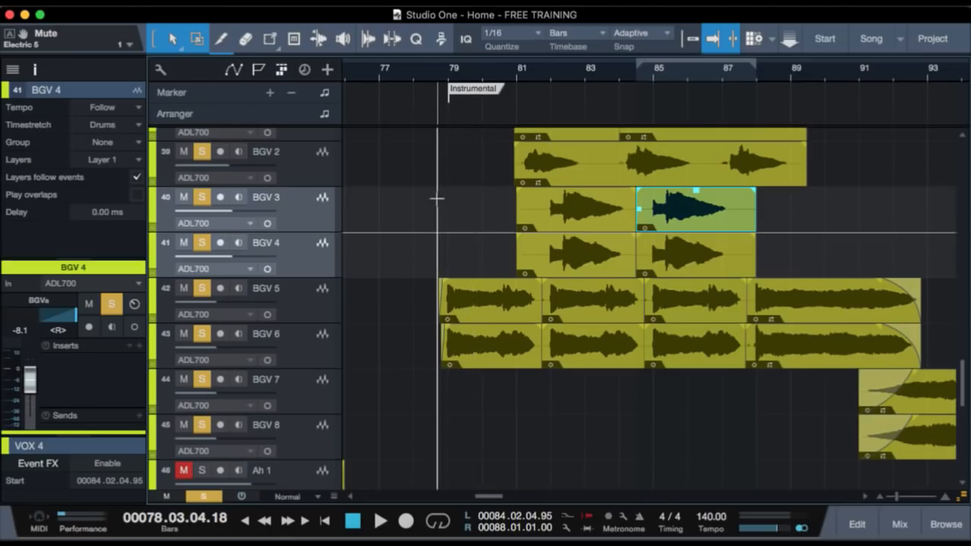
pyautogui.hotkey('shift', 's')
pyautogui.press('space')
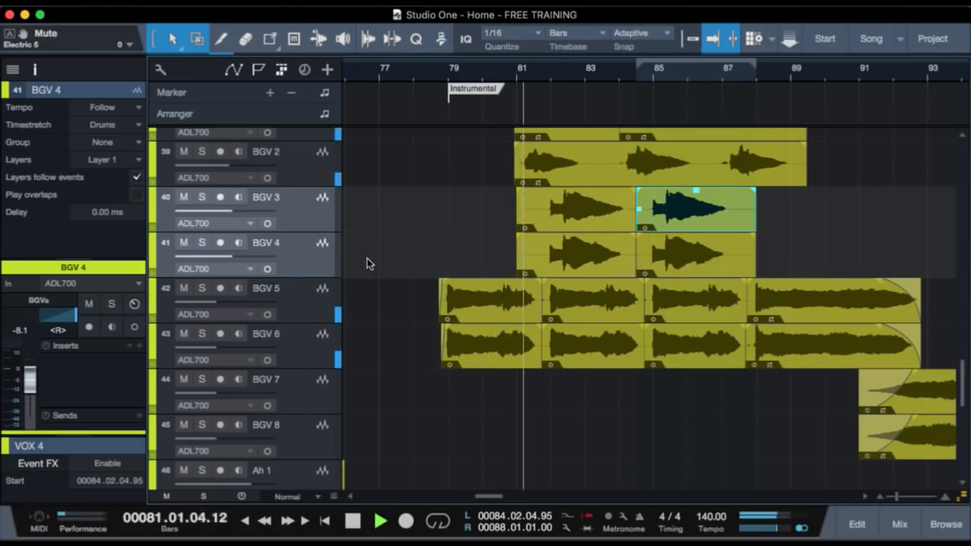
# Solo the BGV 1 to BGV 8 tracks together during playback, listen to them, and stop playback.
pyautogui.scroll(3, 359, 264)
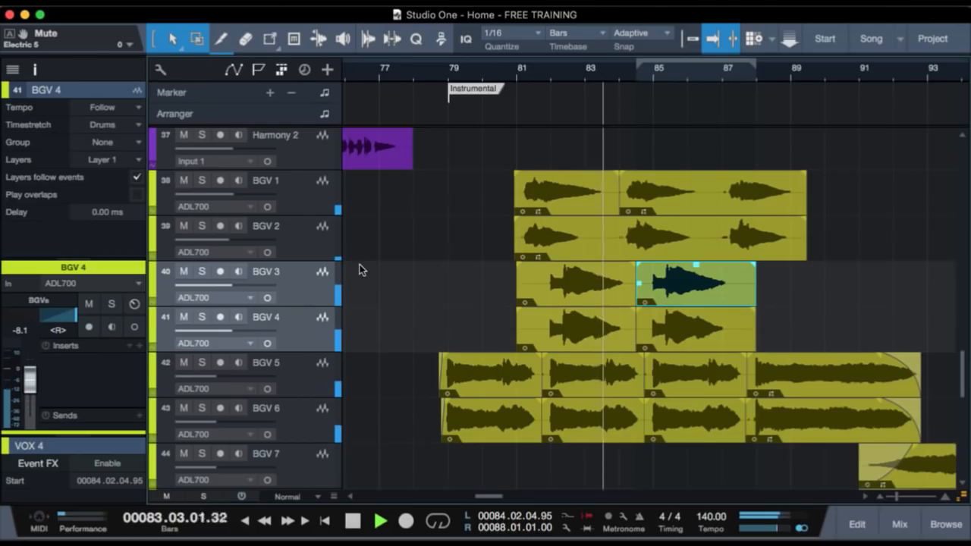
pyautogui.click(293, 189)
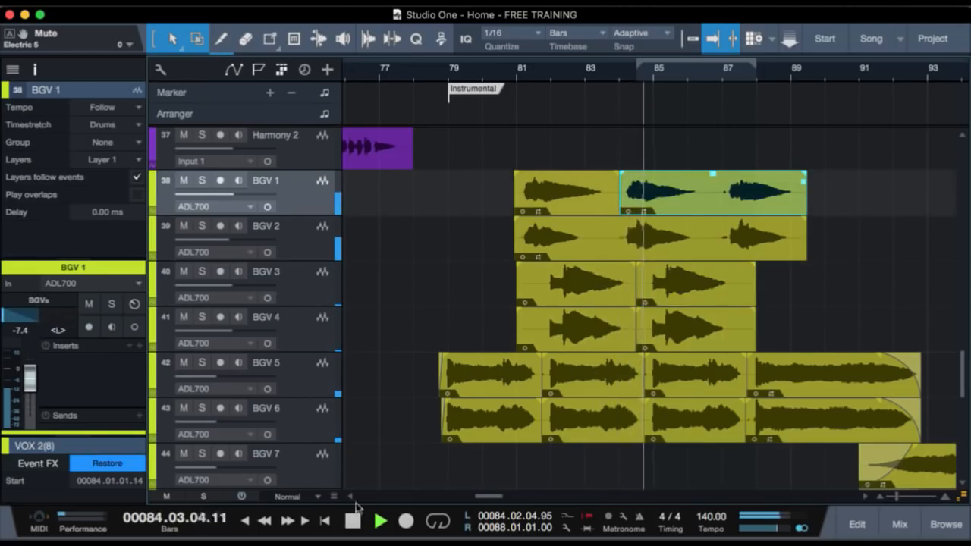
pyautogui.scroll(-5, 418, 473)
pyautogui.click(318, 390)
pyautogui.press('s')
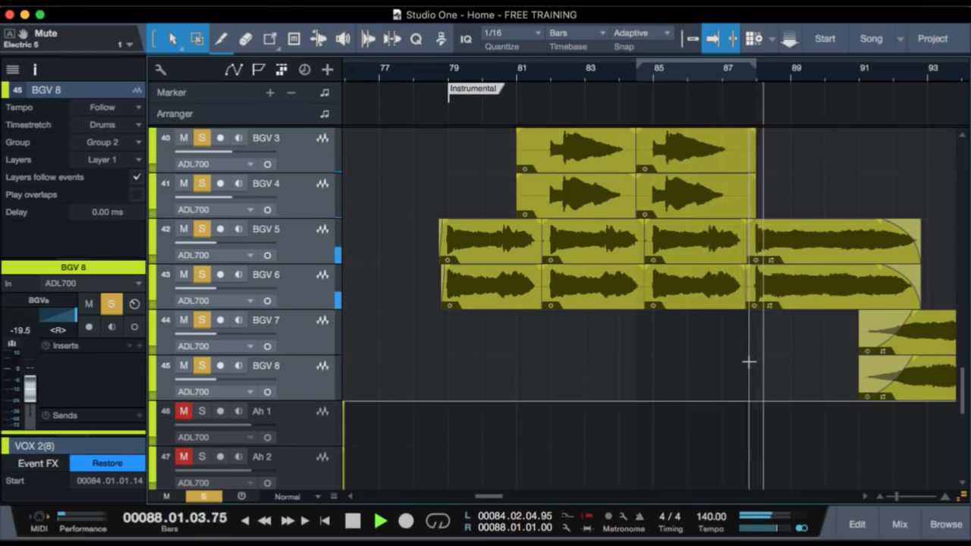
pyautogui.press('space')
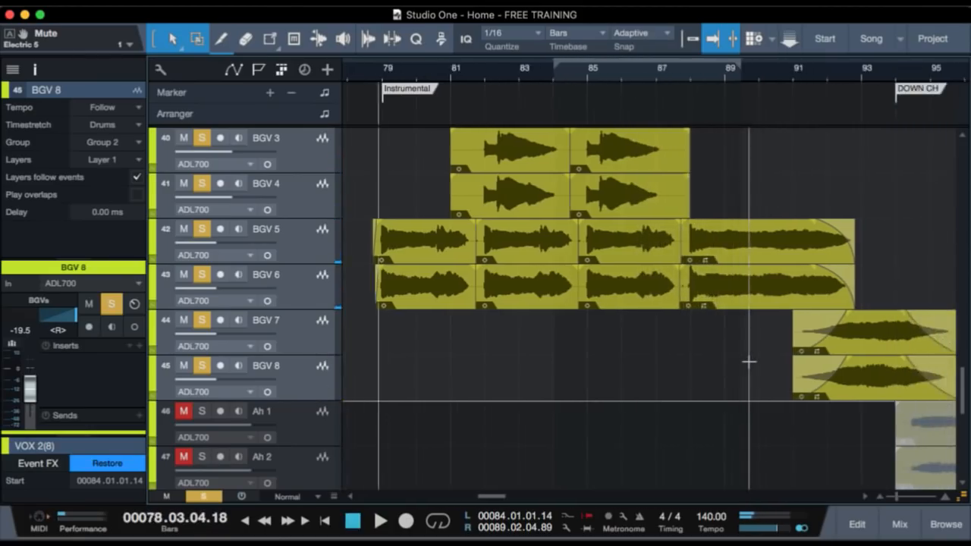
# Select the final events on BGV 5 to BGV 8 and listen to the soloed vocals from just before bar 91.
pyautogui.hscroll(3, 748, 362)
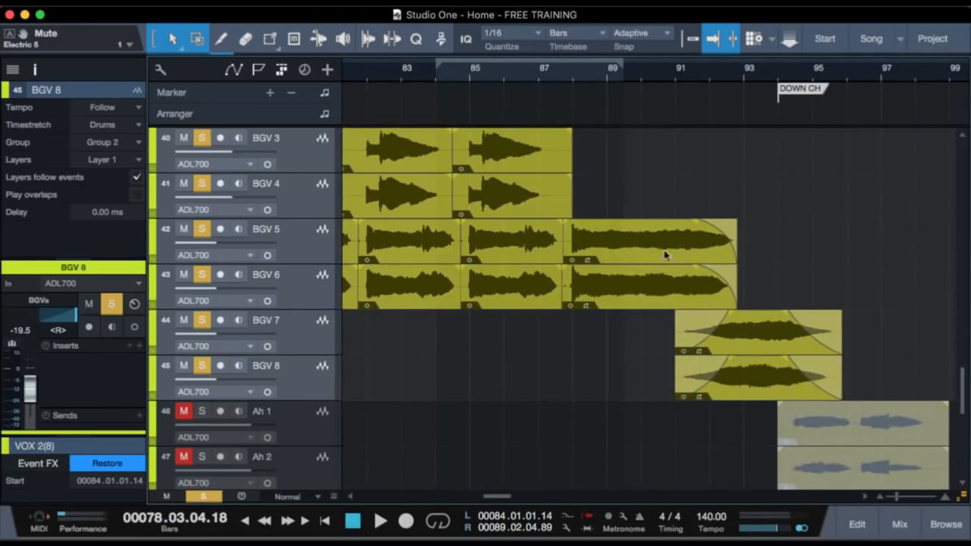
pyautogui.moveTo(852, 390); pyautogui.dragTo(613, 146)
pyautogui.click(672, 75)
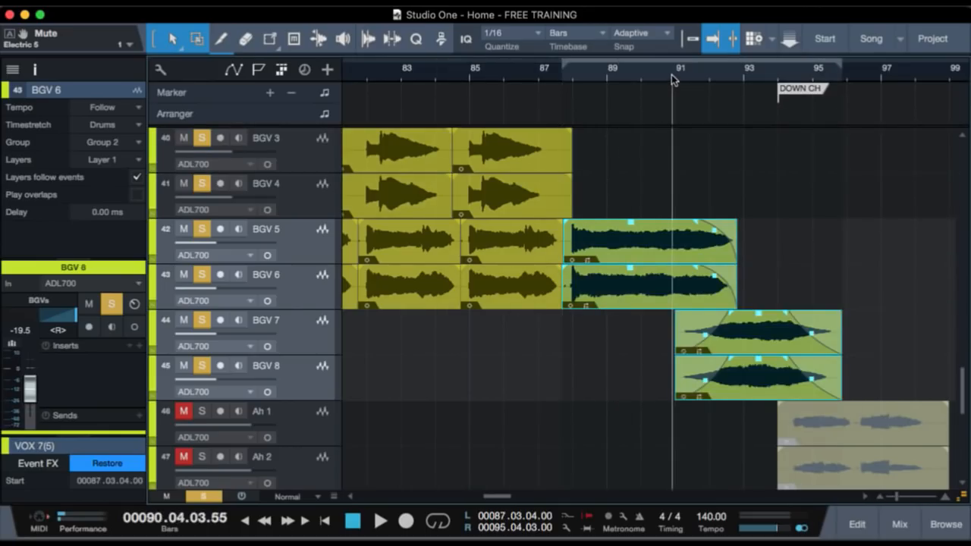
pyautogui.press('space')
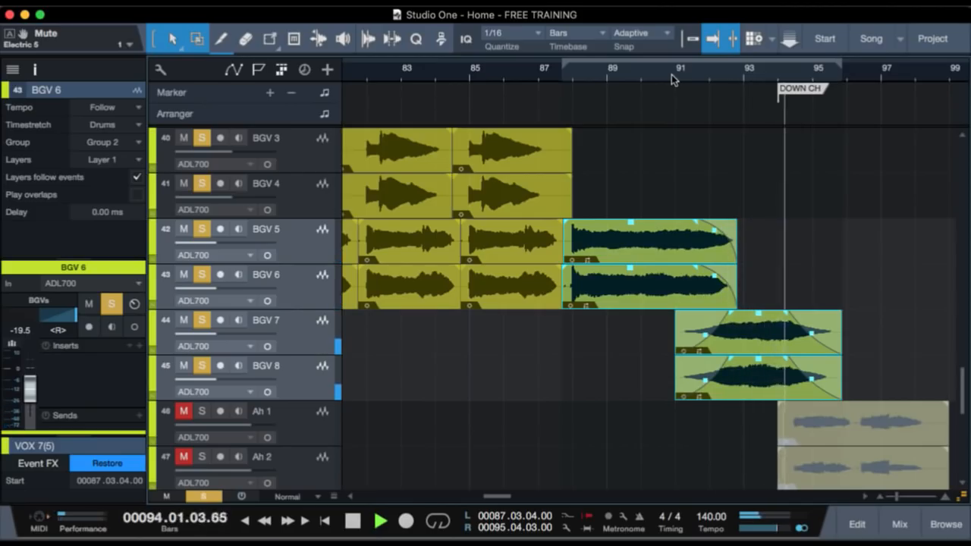
pyautogui.press('space')
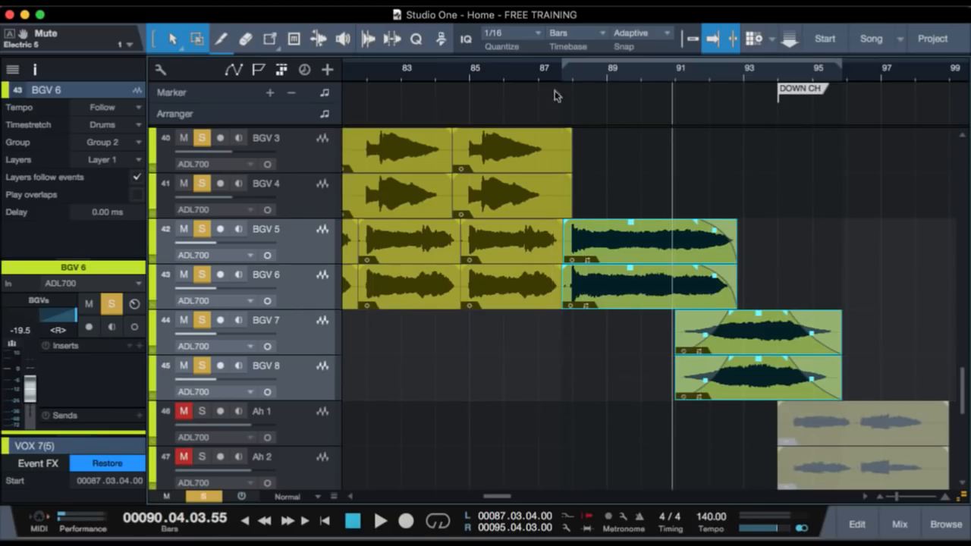
# Clear the background vocal solos and select the short Violin Lead 2 event near bar 90.
pyautogui.moveTo(576, 75); pyautogui.dragTo(576, 52)
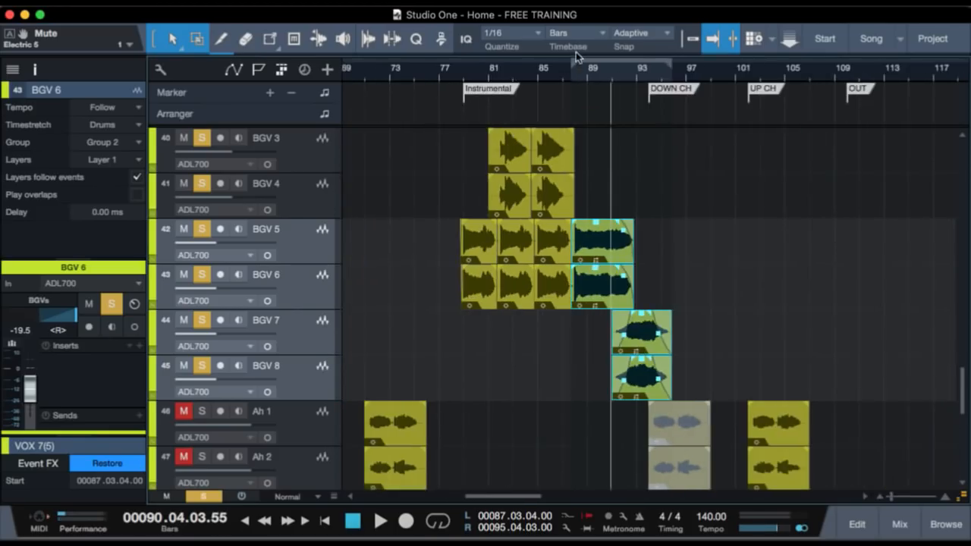
pyautogui.scroll(-2, 613, 175)
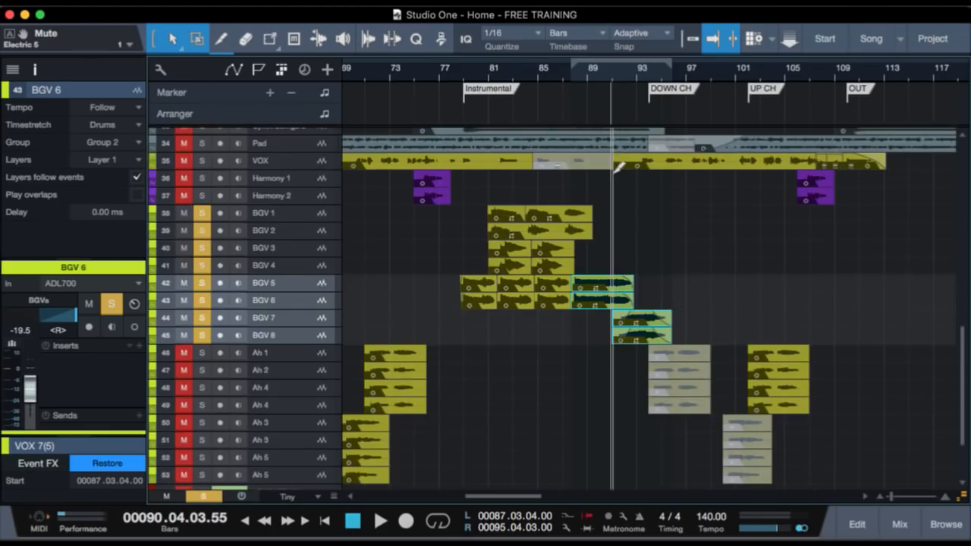
pyautogui.scroll(1, 623, 229)
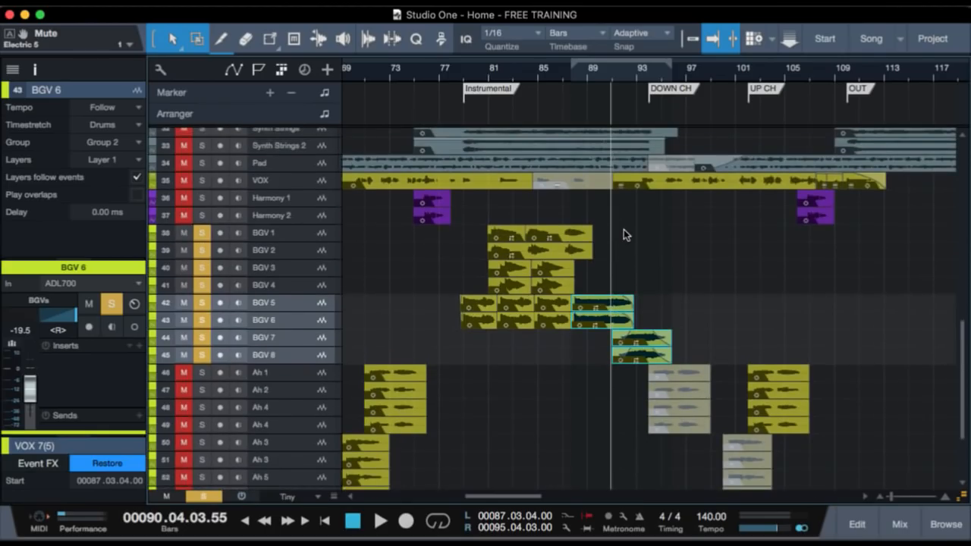
pyautogui.scroll(5, 612, 272)
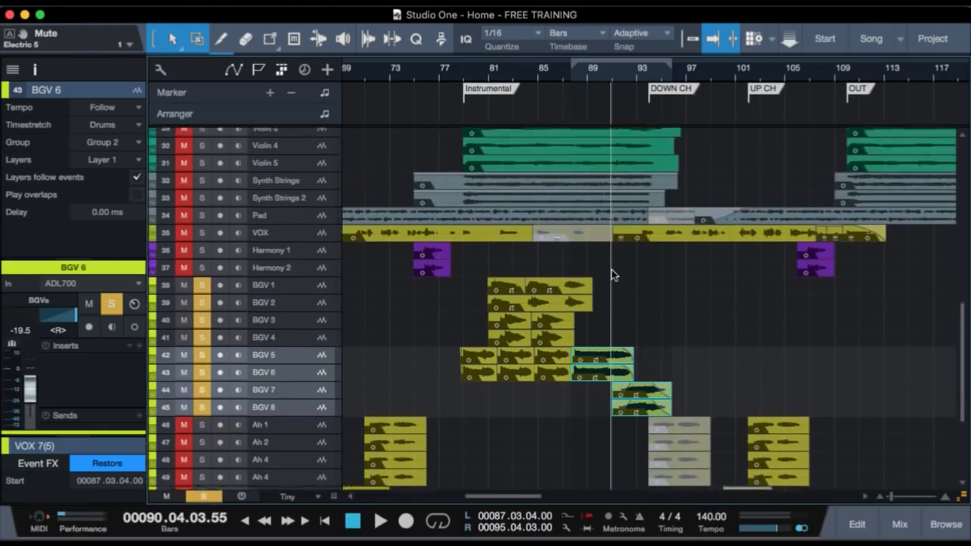
pyautogui.scroll(5, 505, 131)
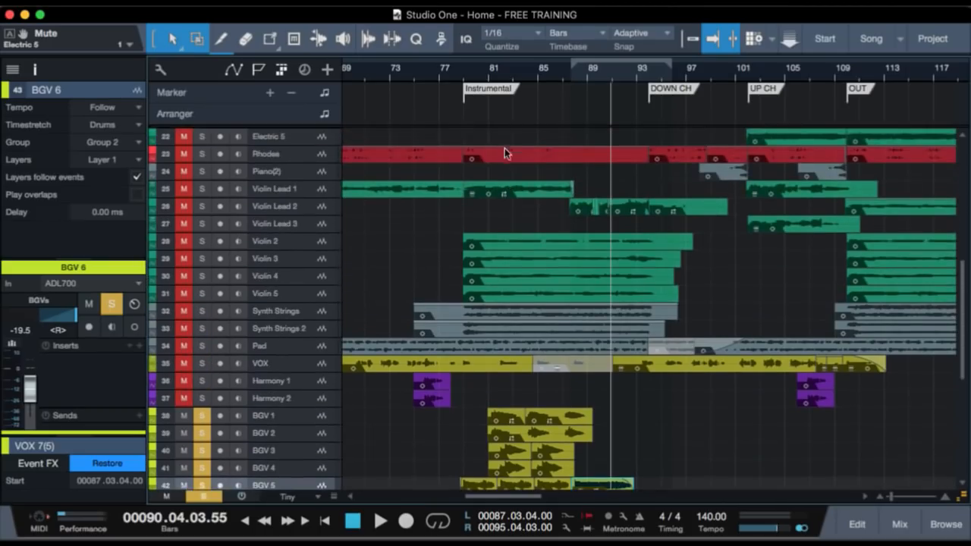
pyautogui.click(315, 208)
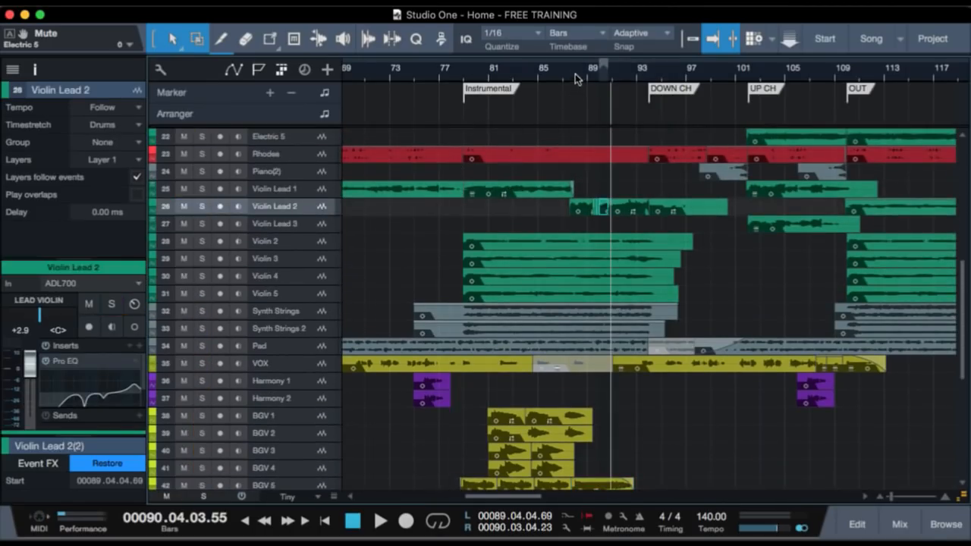
# Solo Violin Lead 2, listen to it from its entrance midway through bar 87, stop playback and clear the solo.
pyautogui.moveTo(575, 74); pyautogui.dragTo(566, 114)
pyautogui.click(543, 73)
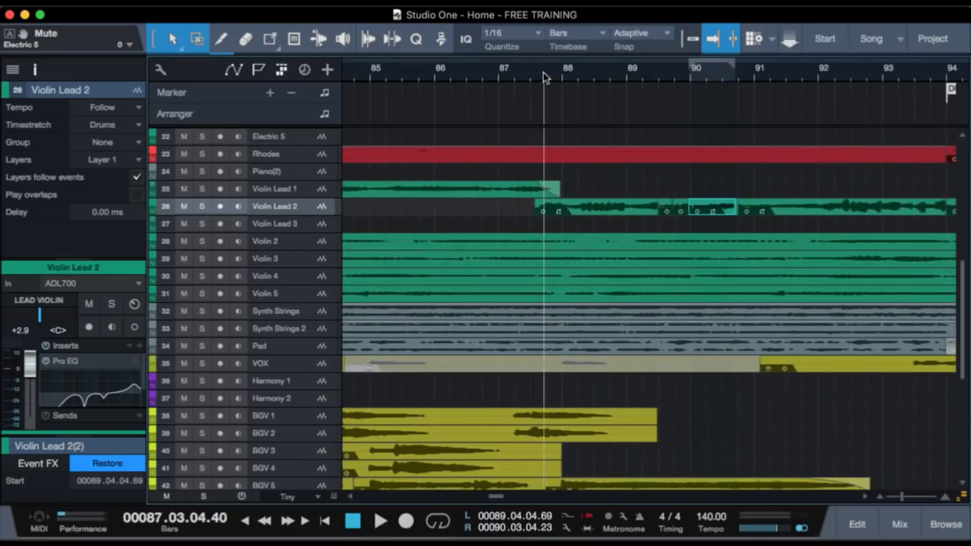
pyautogui.click(524, 71)
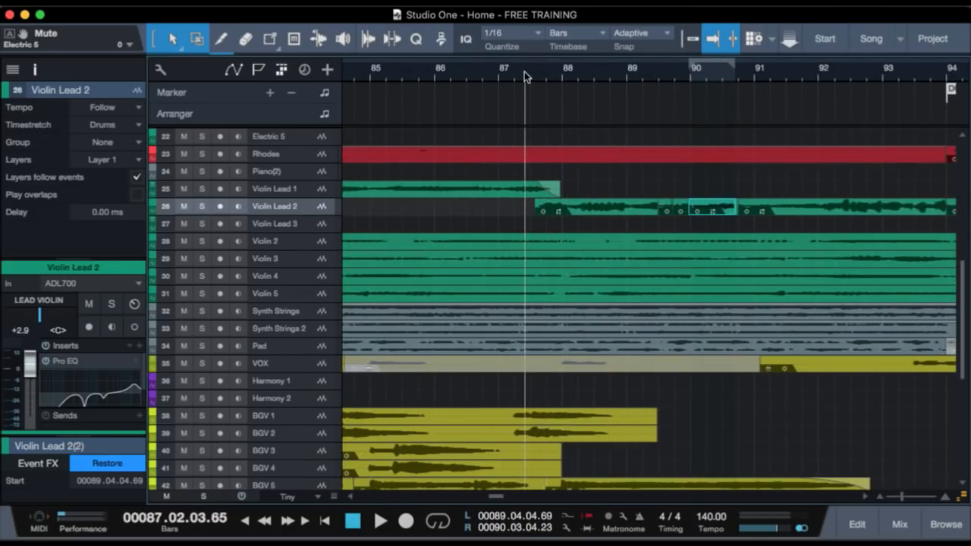
pyautogui.click(534, 72)
pyautogui.press('s')
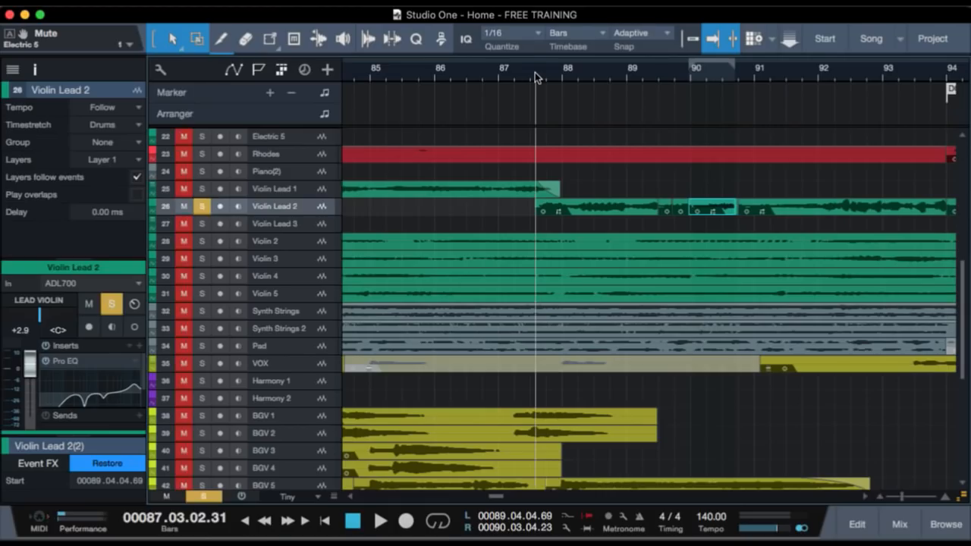
pyautogui.press('space')
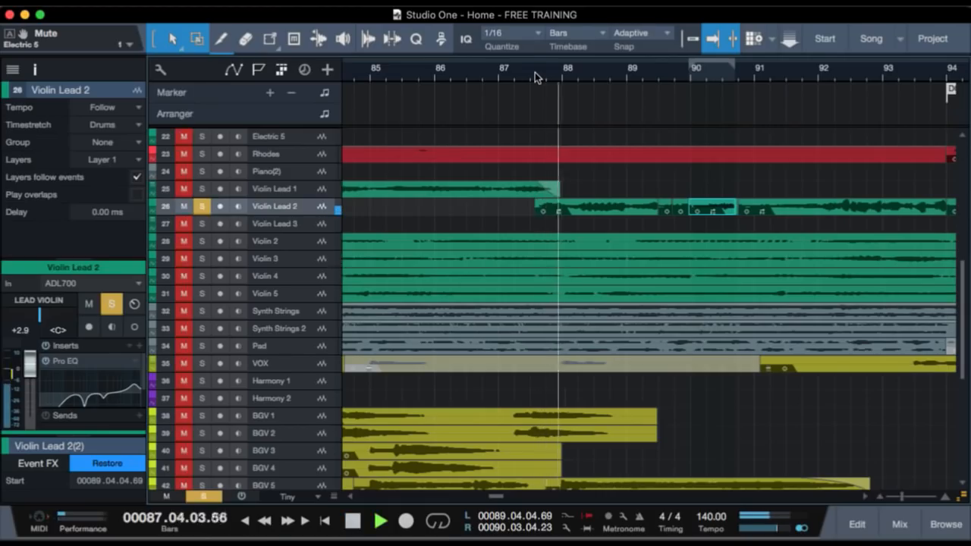
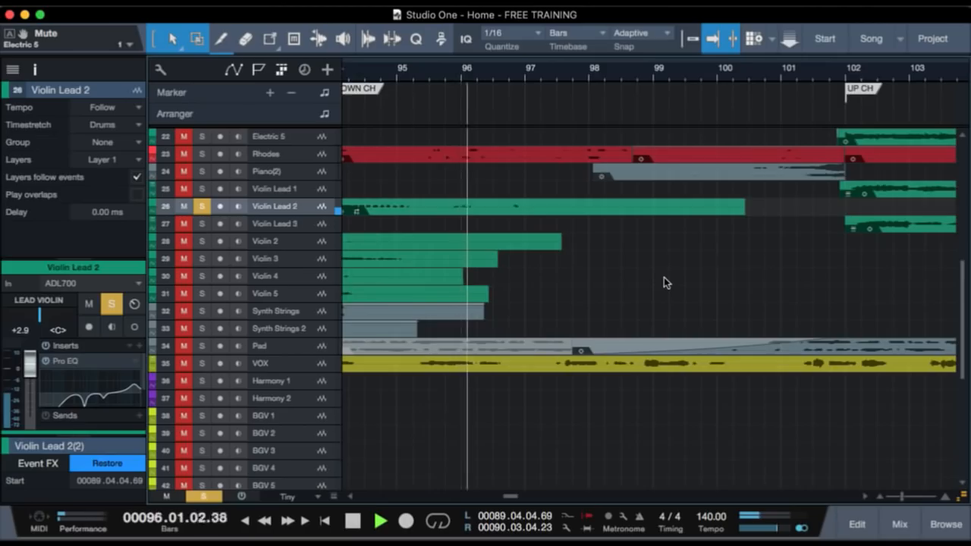
pyautogui.press('space')
pyautogui.hscroll(-5, 552, 268)
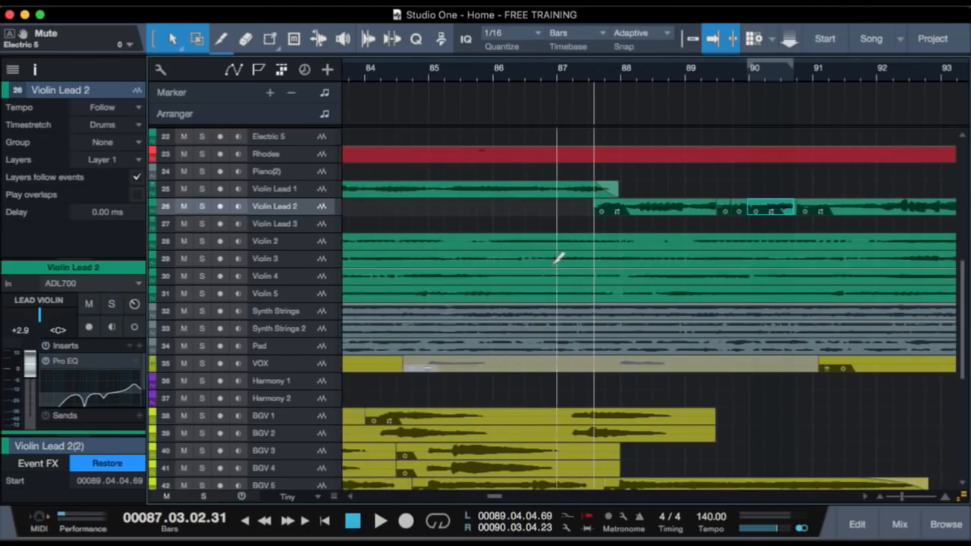
pyautogui.press('s')
# Examine how the lead violins, strings and background vocals are layered from the Instrumental marker to the down chorus.
pyautogui.hscroll(-1, 662, 301)
pyautogui.hscroll(-1, 662, 297)
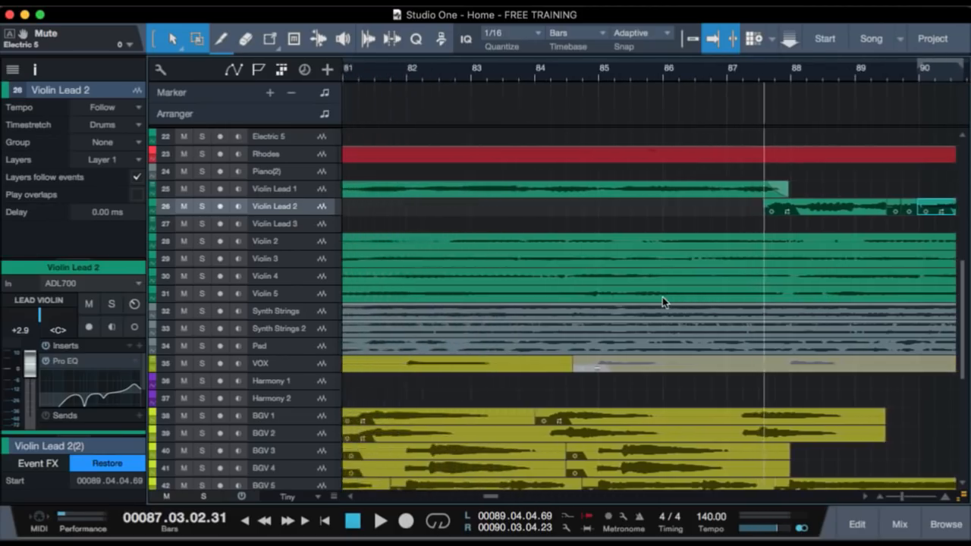
pyautogui.hscroll(5, 662, 296)
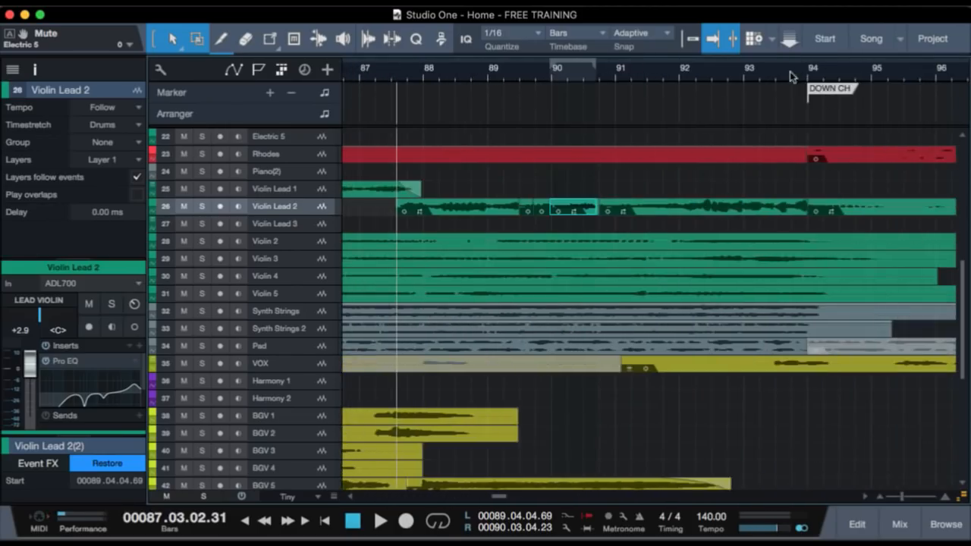
pyautogui.moveTo(789, 76); pyautogui.dragTo(791, 45)
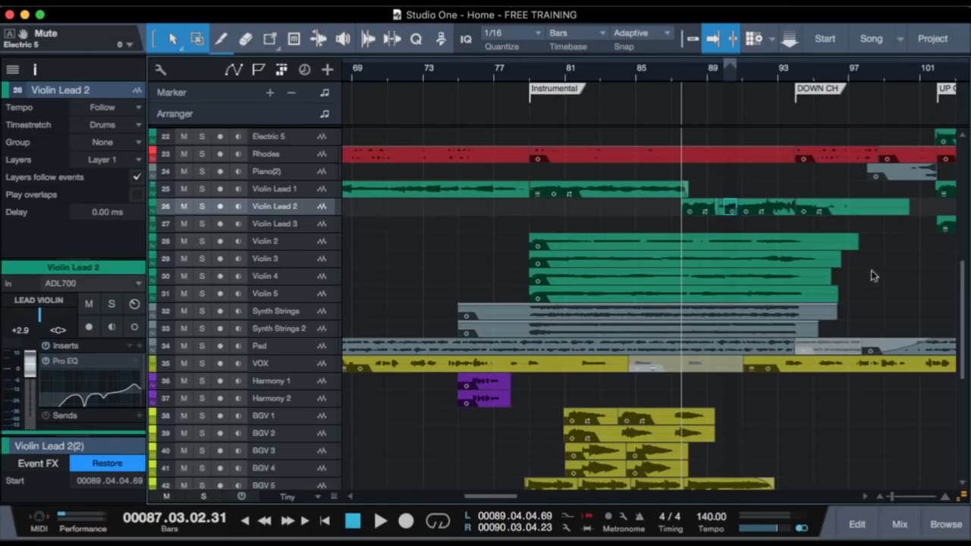
pyautogui.hscroll(5, 765, 284)
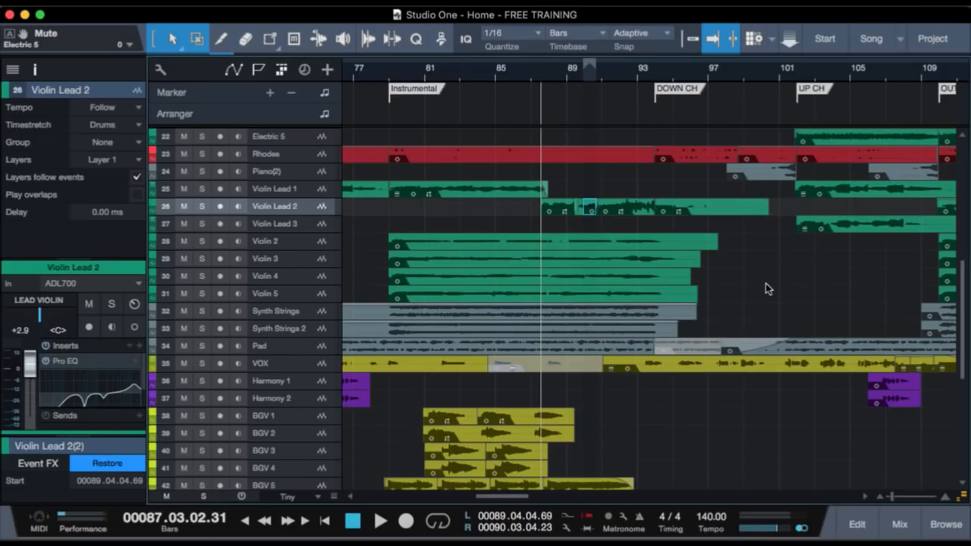
pyautogui.scroll(-5, 518, 262)
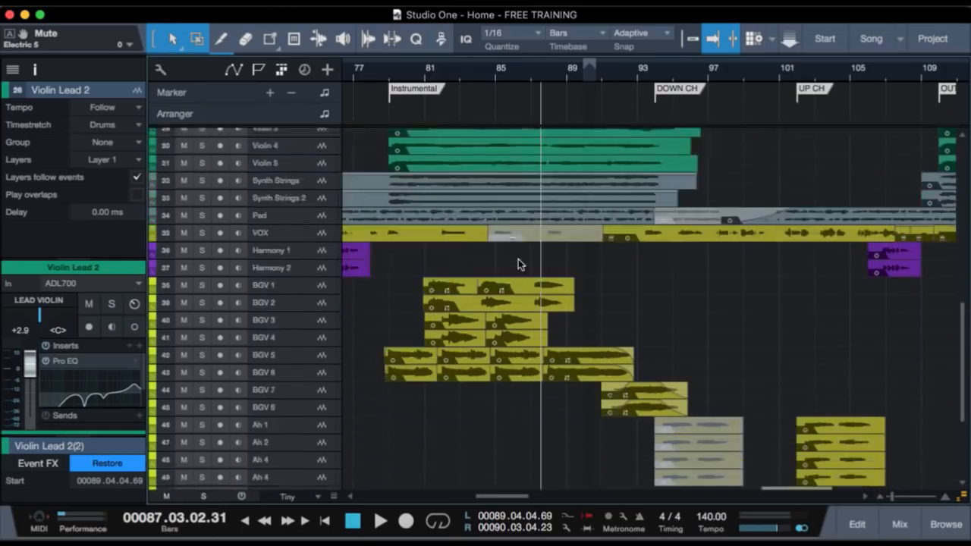
pyautogui.scroll(-6, 518, 262)
pyautogui.scroll(8, 518, 262)
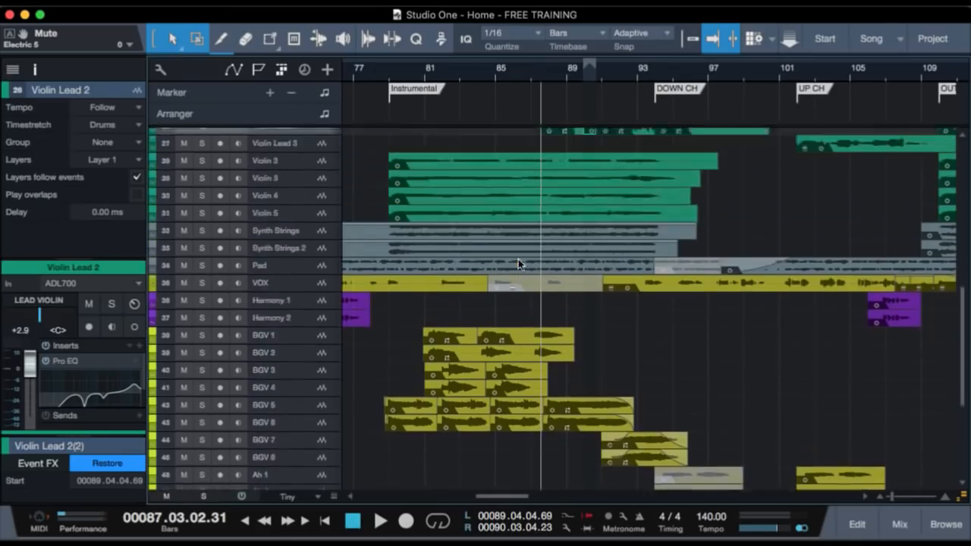
pyautogui.scroll(5, 518, 263)
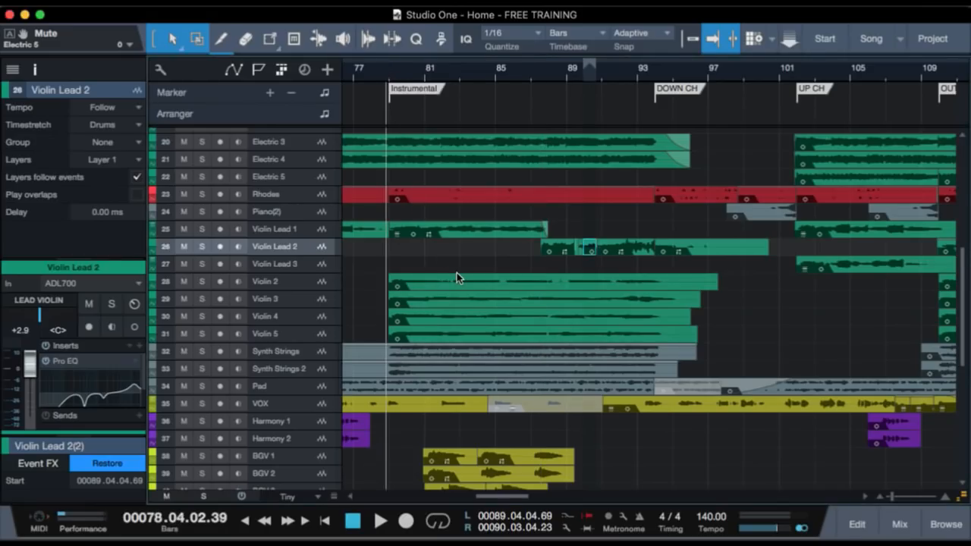
# Play the full mix from just before bar 75 through the Instrumental and down chorus into the up chorus, and stop playback.
pyautogui.hscroll(-4, 461, 274)
pyautogui.click(455, 74)
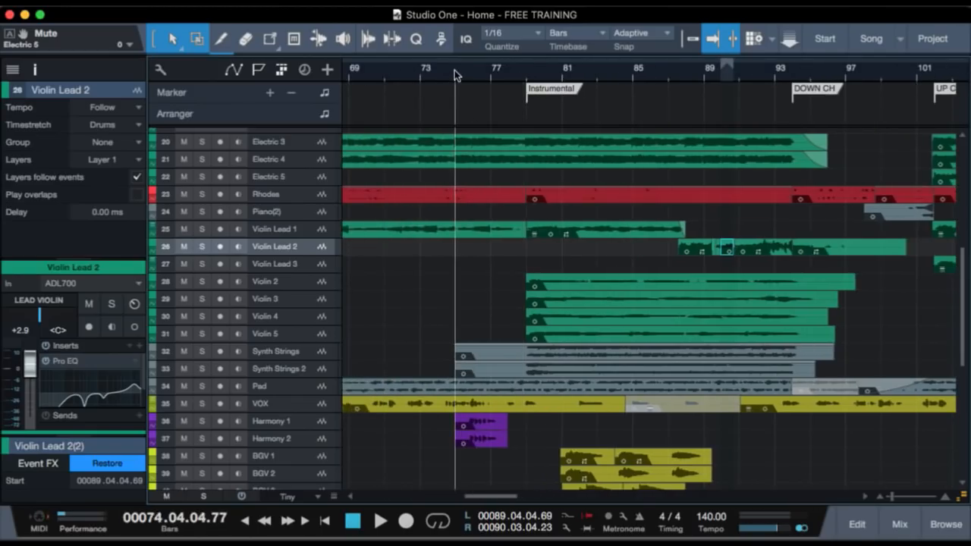
pyautogui.press('space')
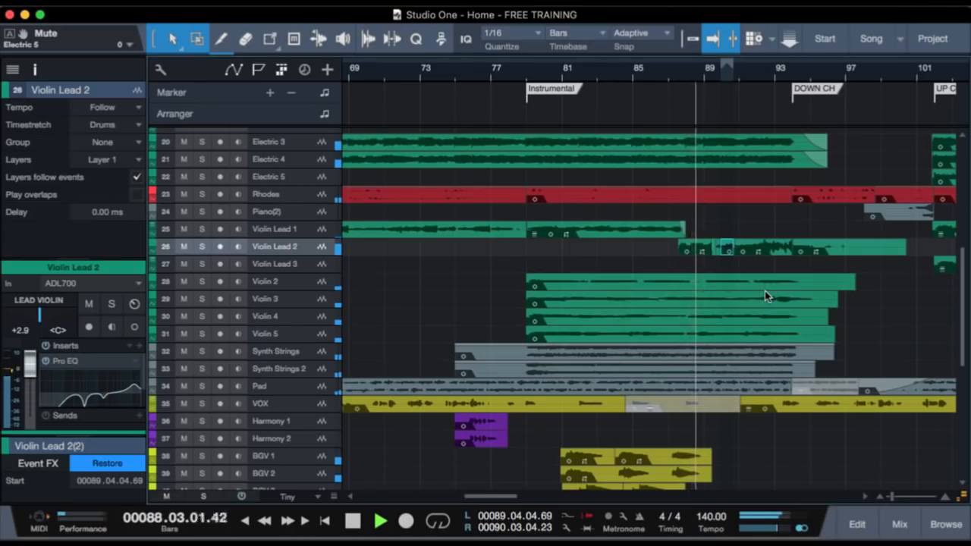
pyautogui.scroll(5, 765, 293)
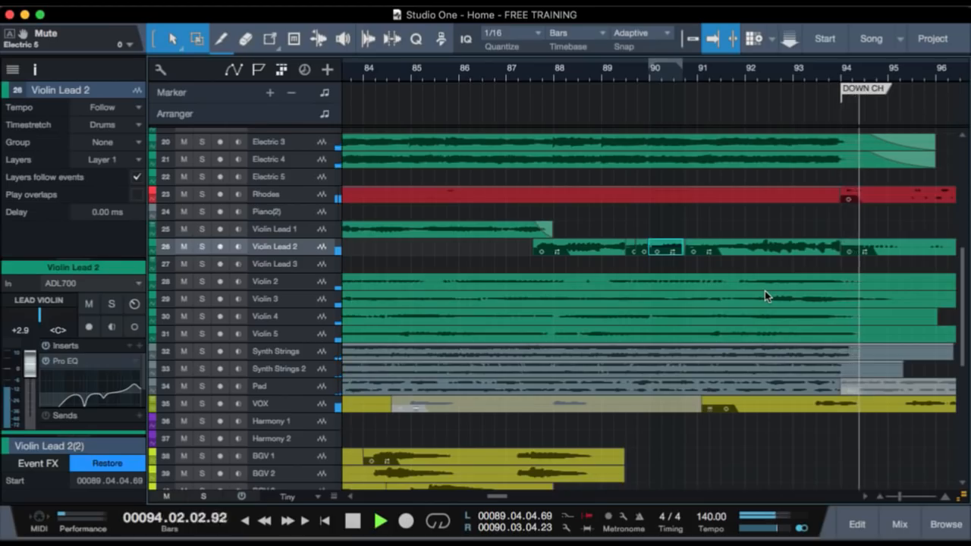
pyautogui.hscroll(6, 864, 287)
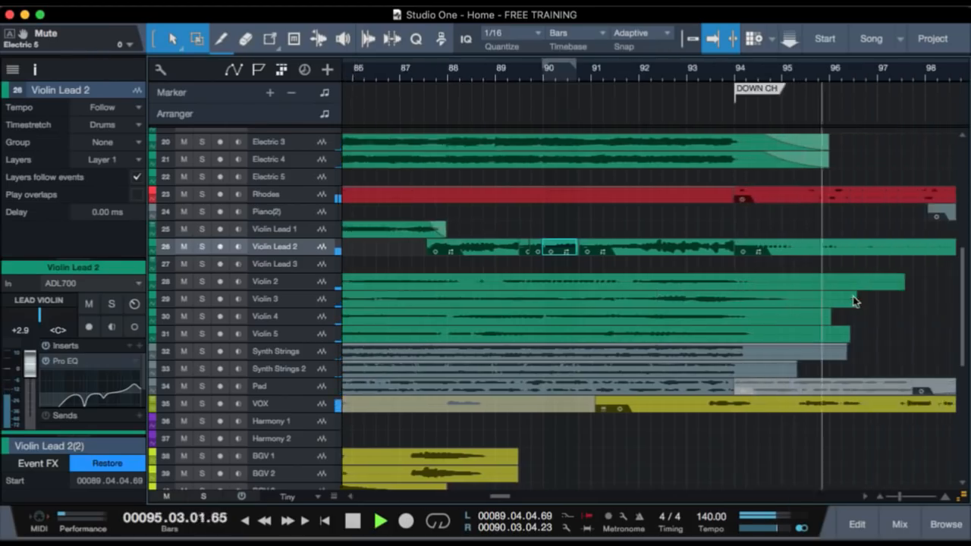
pyautogui.hscroll(1, 729, 324)
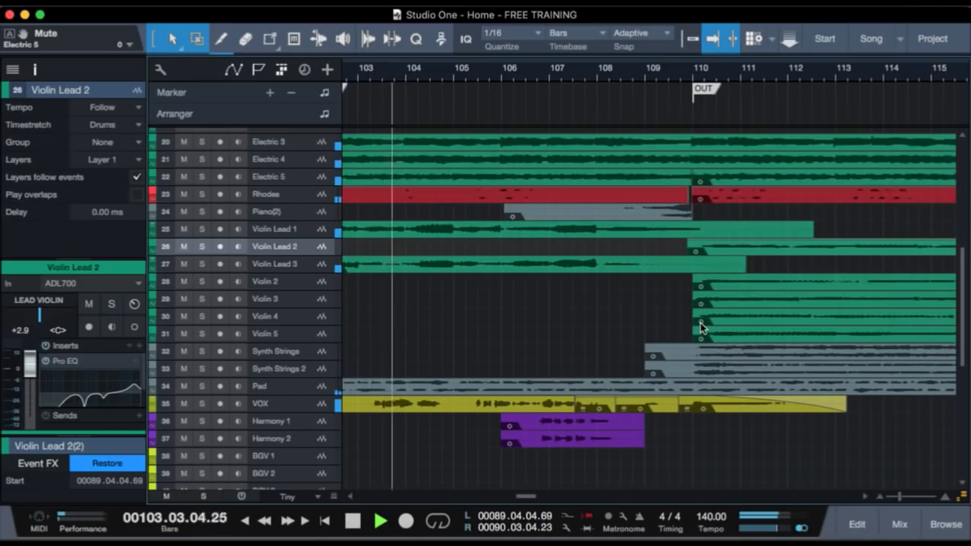
pyautogui.press('space')
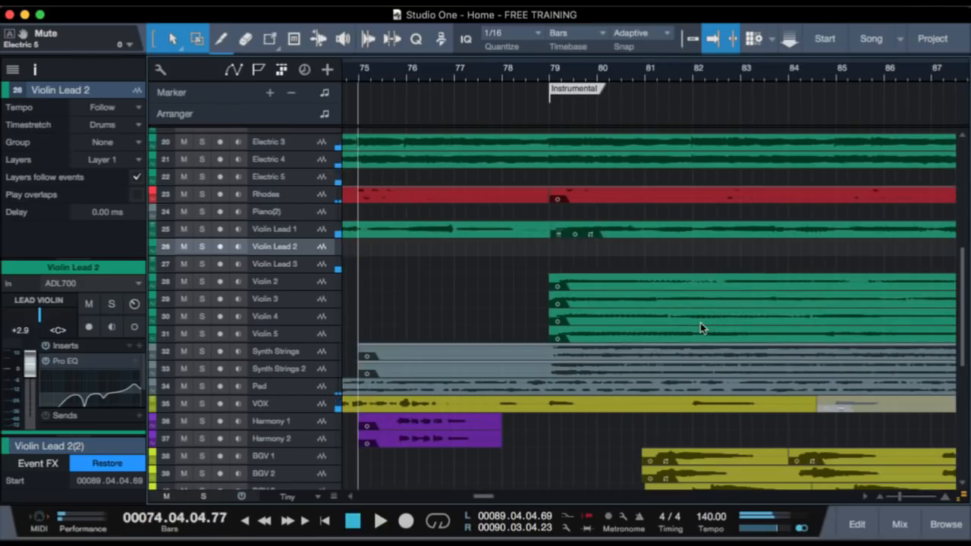
# Look back over the earlier Violin Lead 1 parts and hide the Inspector to widen the arrangement.
pyautogui.hscroll(-10, 503, 209)
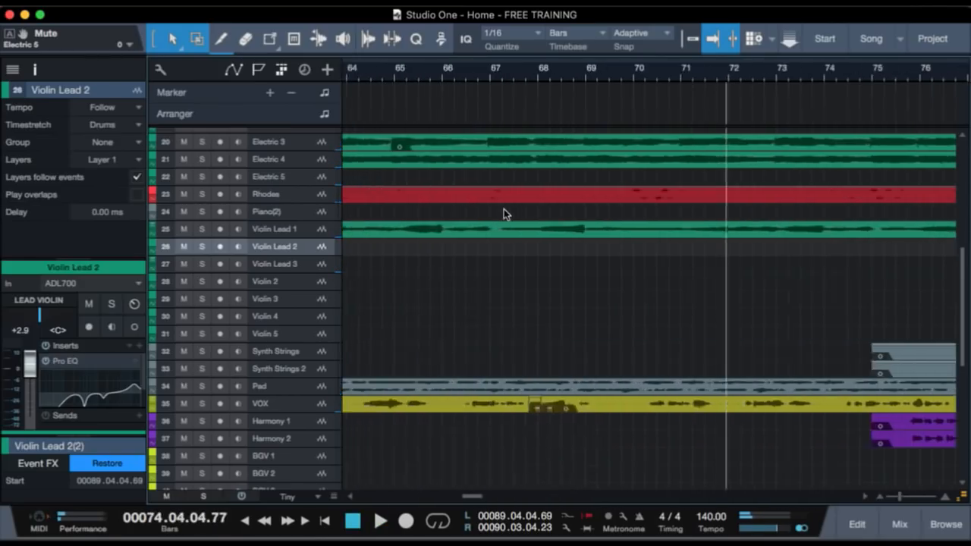
pyautogui.hscroll(-5, 587, 229)
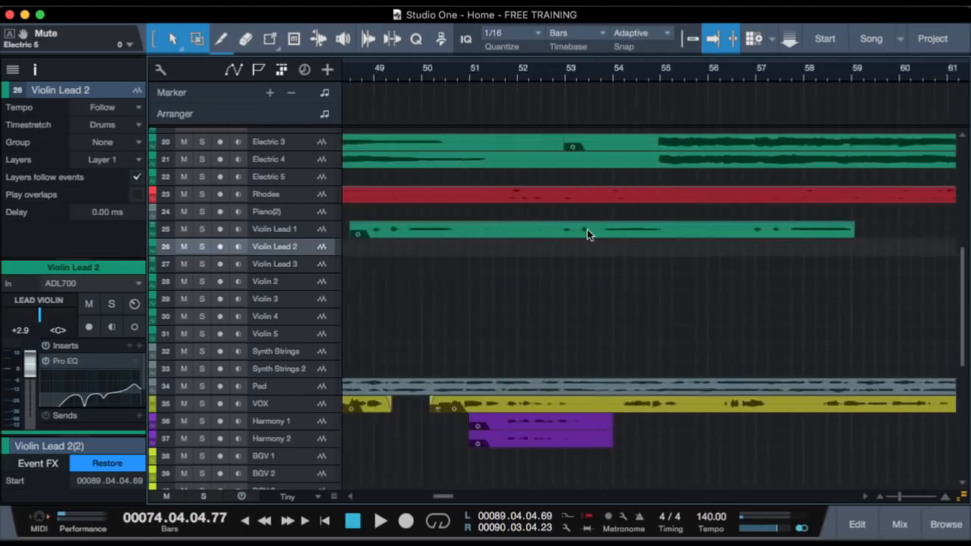
pyautogui.hscroll(6, 587, 230)
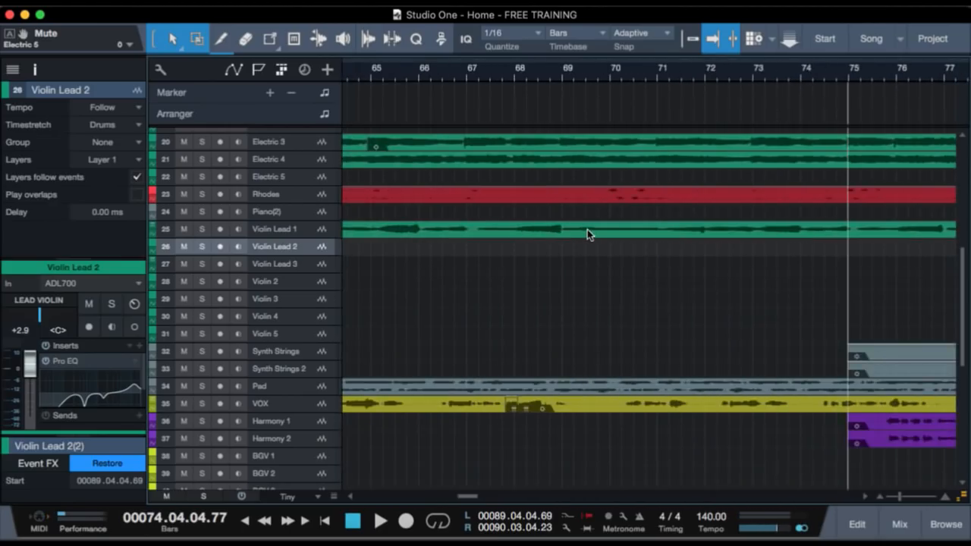
pyautogui.hotkey('shift', 'F4')
pyautogui.hotkey('shift', 'F4')
pyautogui.press('F4')
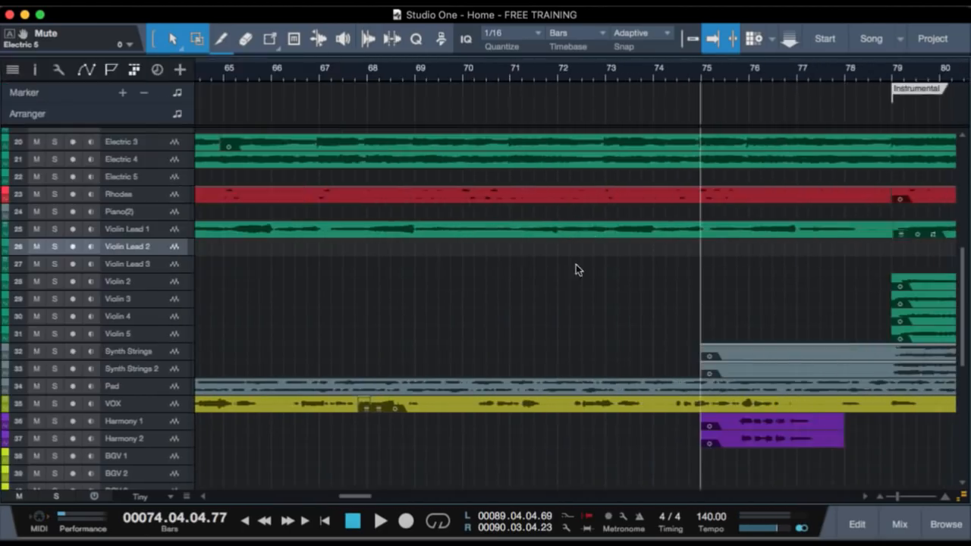
# Solo the Rhodes and Electric 1 tracks together for the transition into the down chorus.
pyautogui.hscroll(15, 576, 264)
pyautogui.hscroll(6, 575, 268)
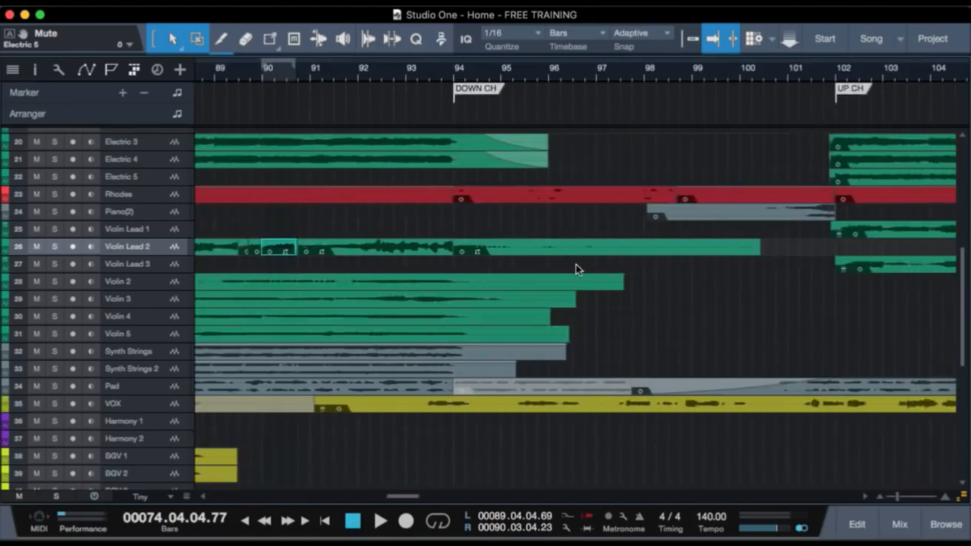
pyautogui.hscroll(-10, 575, 268)
pyautogui.hscroll(3, 587, 265)
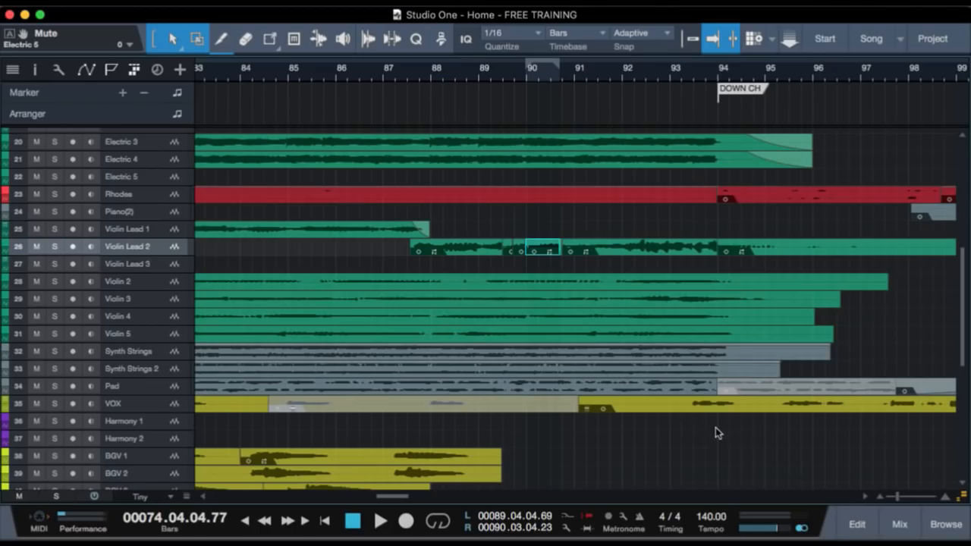
pyautogui.click(161, 195)
pyautogui.press('s')
pyautogui.scroll(4, 742, 258)
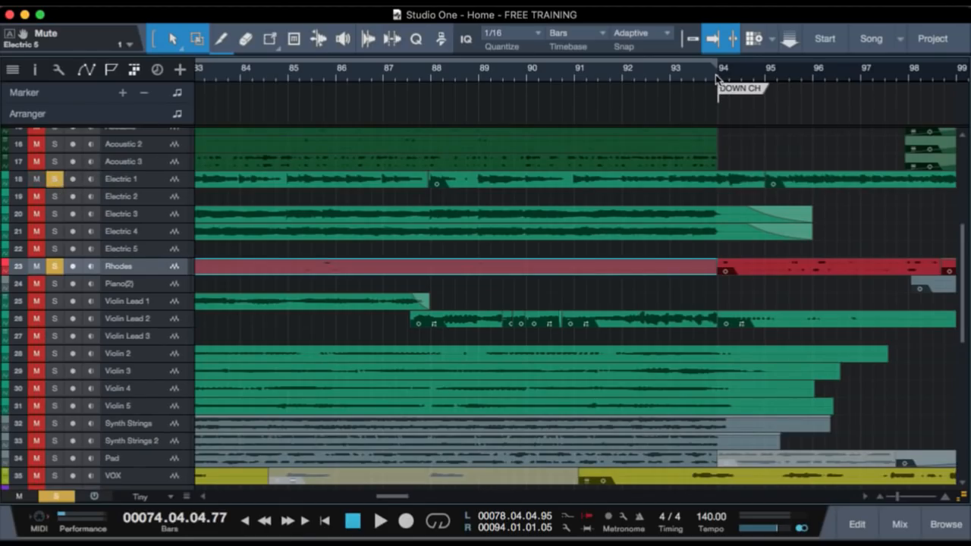
# Listen to the soloed Rhodes and Electric 1 from just before the DOWN CH marker, and stop playback.
pyautogui.moveTo(716, 76); pyautogui.dragTo(713, 100)
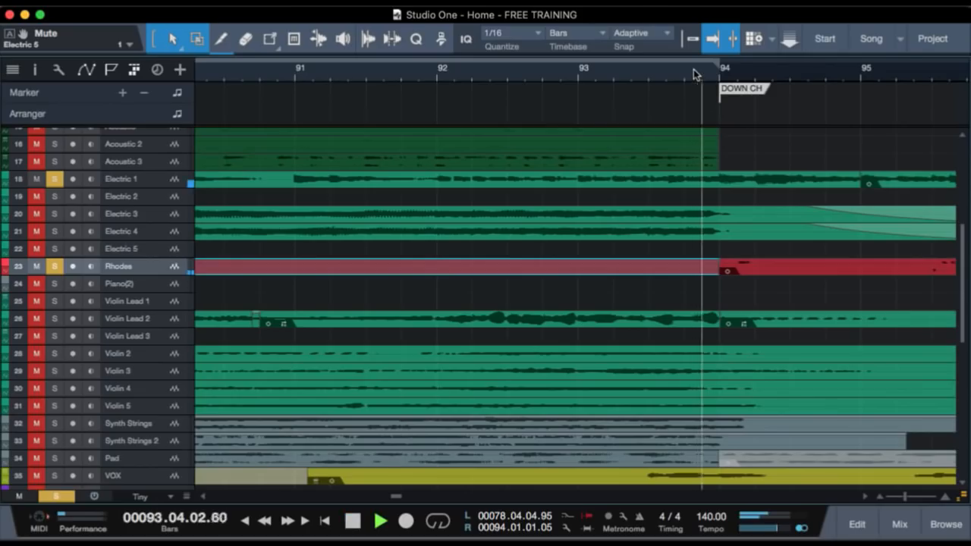
pyautogui.moveTo(693, 69); pyautogui.dragTo(718, 71)
pyautogui.press('space')
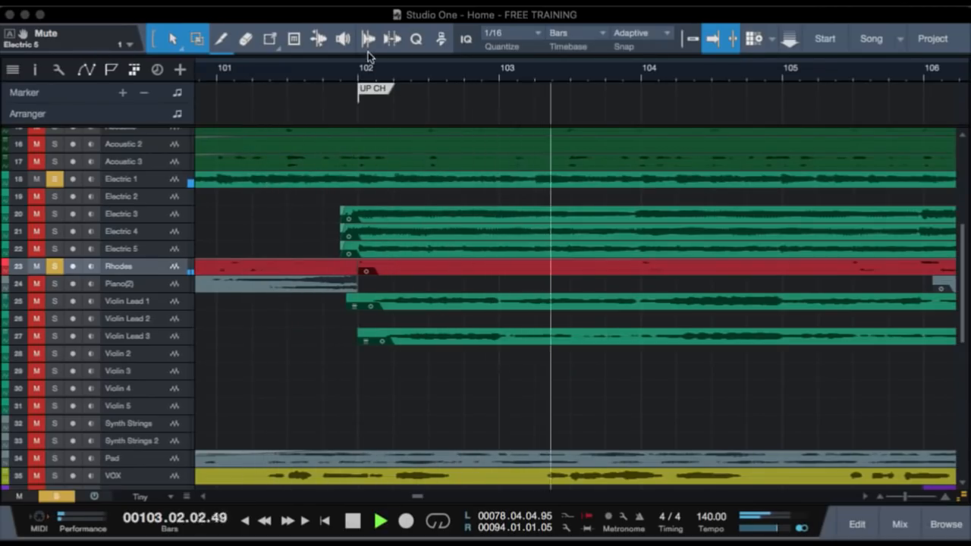
pyautogui.press('space')
pyautogui.hscroll(-3, 401, 256)
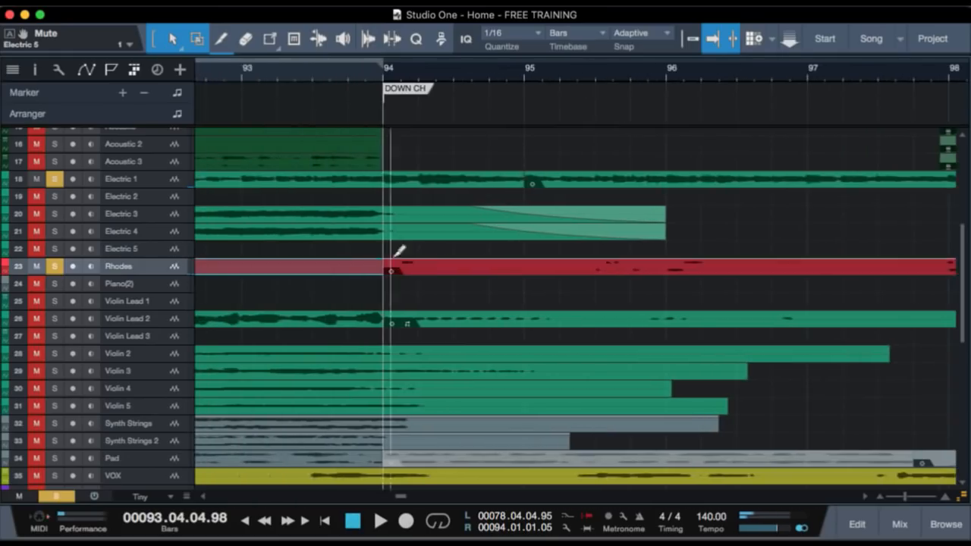
# Clear all solos, play the full mix from just before the DOWN CH marker, and stop playback.
pyautogui.press('shift+super+s')
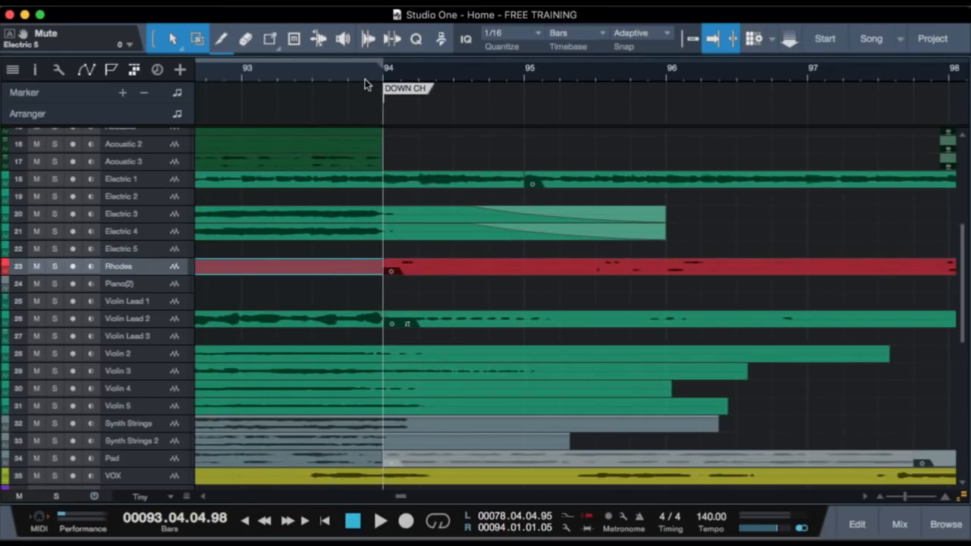
pyautogui.scroll(-2, 422, 227)
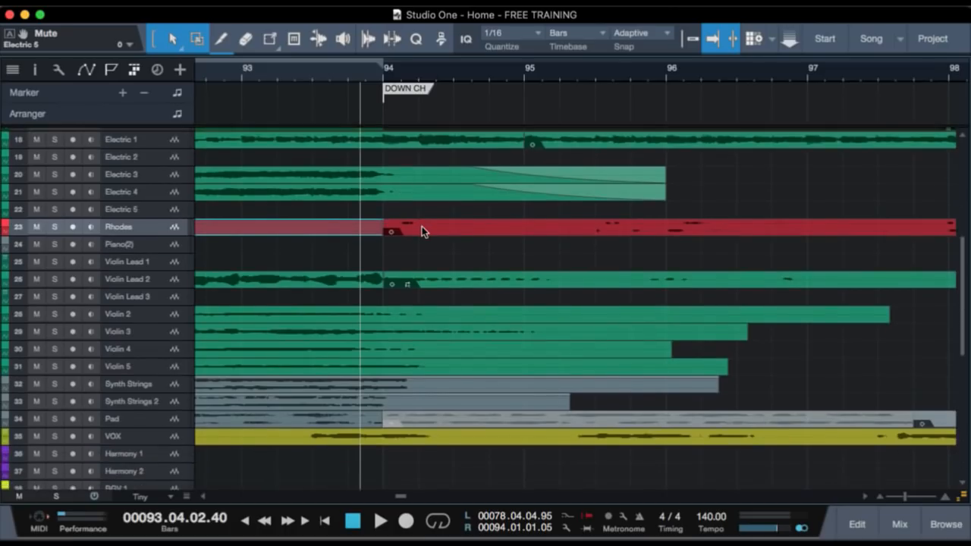
pyautogui.press('space')
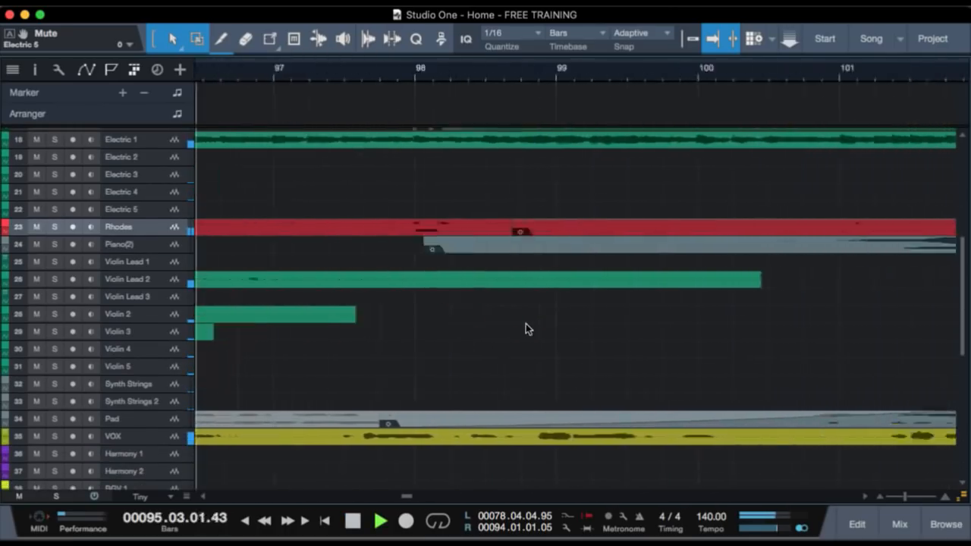
pyautogui.press('space')
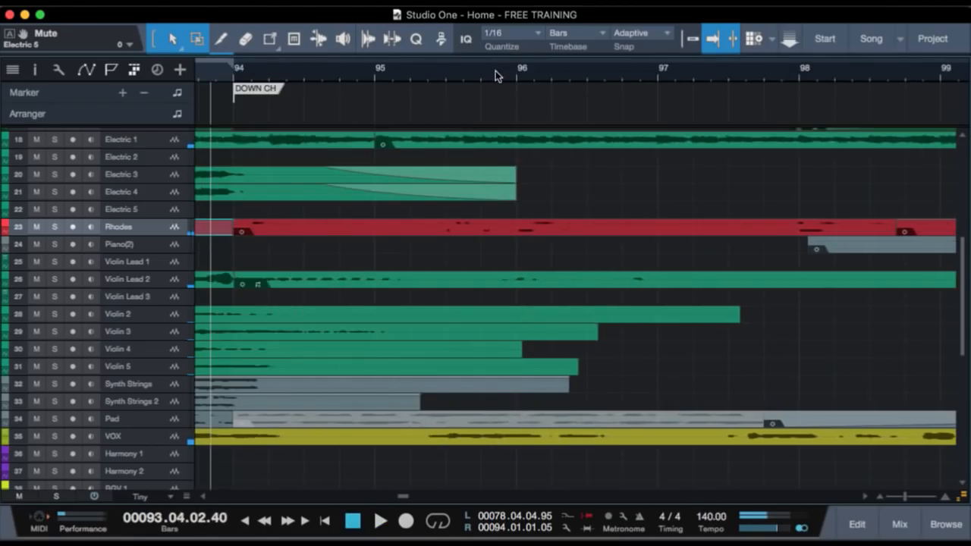
# Select the Acoustic, Acoustic 2 and Acoustic 3 events that fade in just before bar 98.
pyautogui.moveTo(496, 71); pyautogui.dragTo(505, 33)
pyautogui.scroll(5, 601, 268)
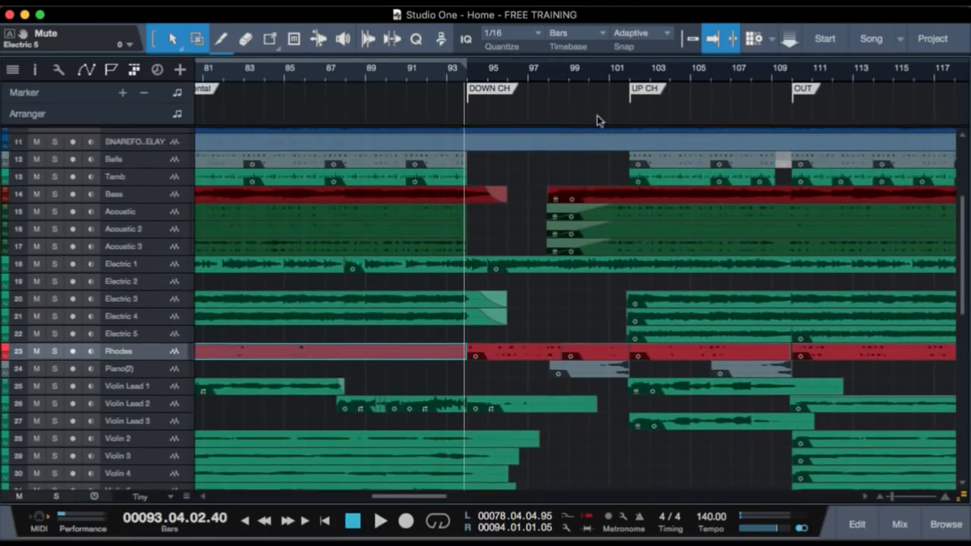
pyautogui.click(546, 74)
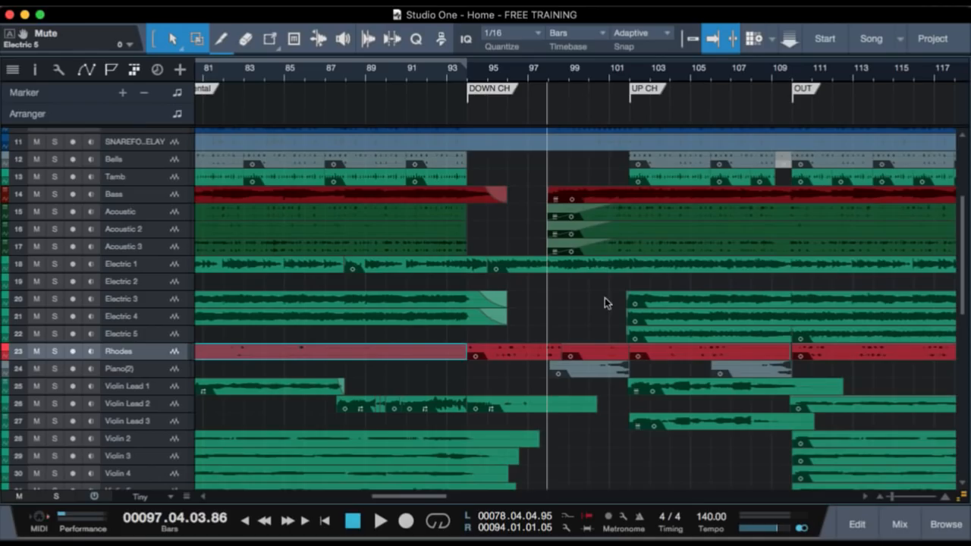
pyautogui.scroll(3, 633, 242)
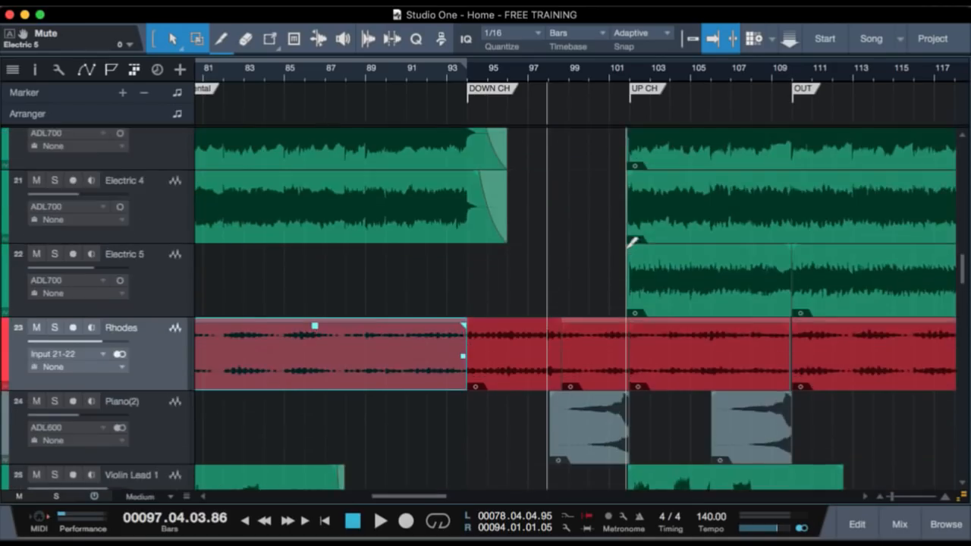
pyautogui.scroll(5, 659, 250)
pyautogui.scroll(3, 658, 250)
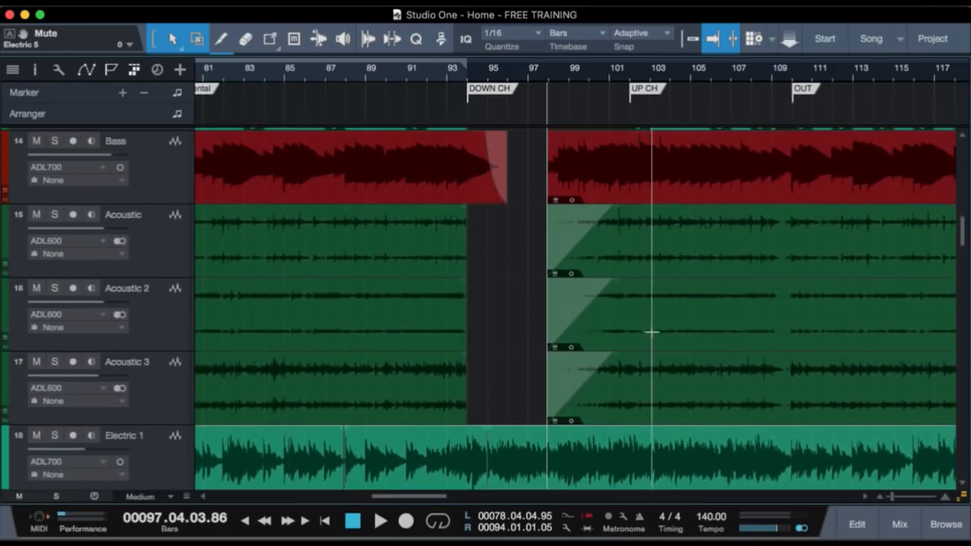
pyautogui.click(653, 394)
pyautogui.keyDown('shift'); pyautogui.click(660, 249); pyautogui.keyUp('shift')
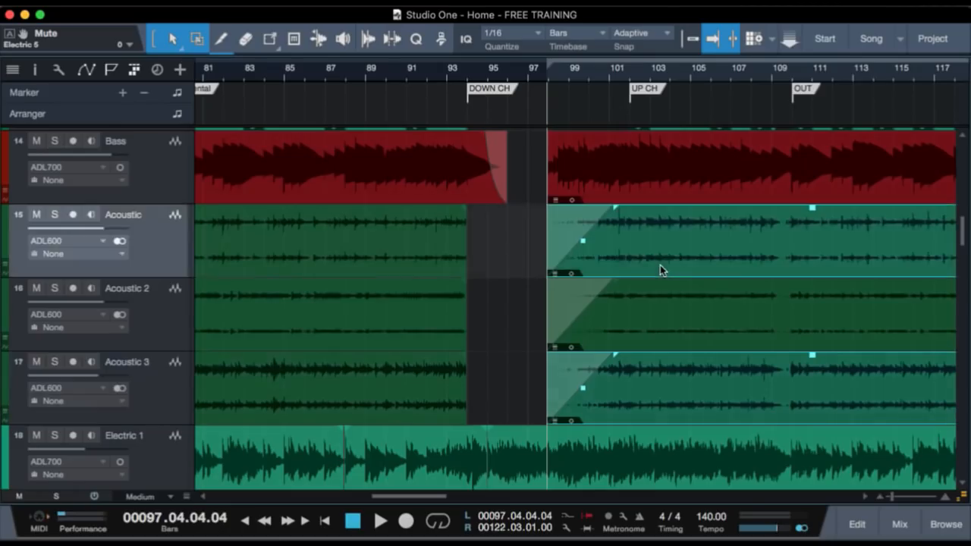
pyautogui.keyDown('shift'); pyautogui.click(647, 349); pyautogui.keyUp('shift')
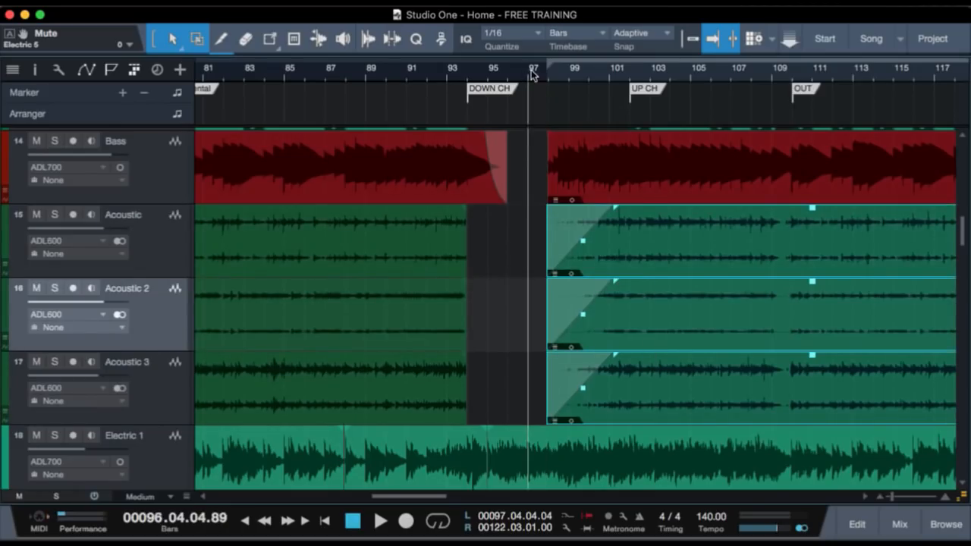
# Play the full mix from just before bar 97 through the acoustic fade-ins into the up chorus, and stop playback.
pyautogui.press('space')
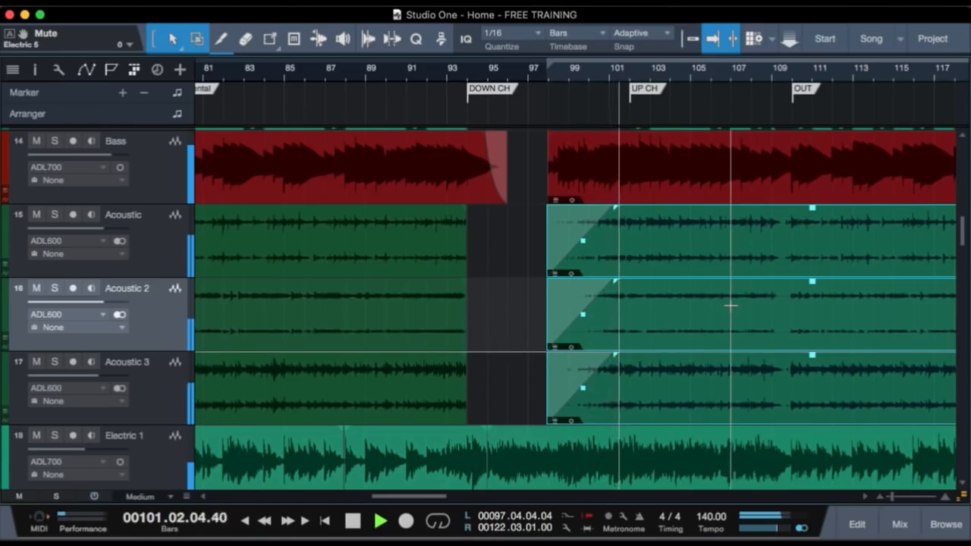
pyautogui.scroll(5, 700, 387)
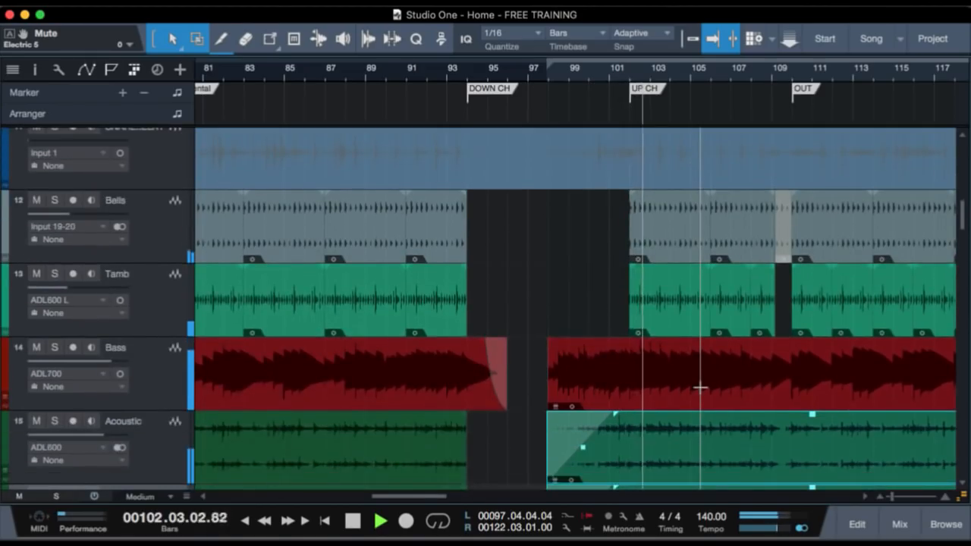
pyautogui.press('space')
# Select the Piano(2) event between bar 98 and the UP CH marker, and solo the Piano(2) track.
pyautogui.scroll(8, 677, 399)
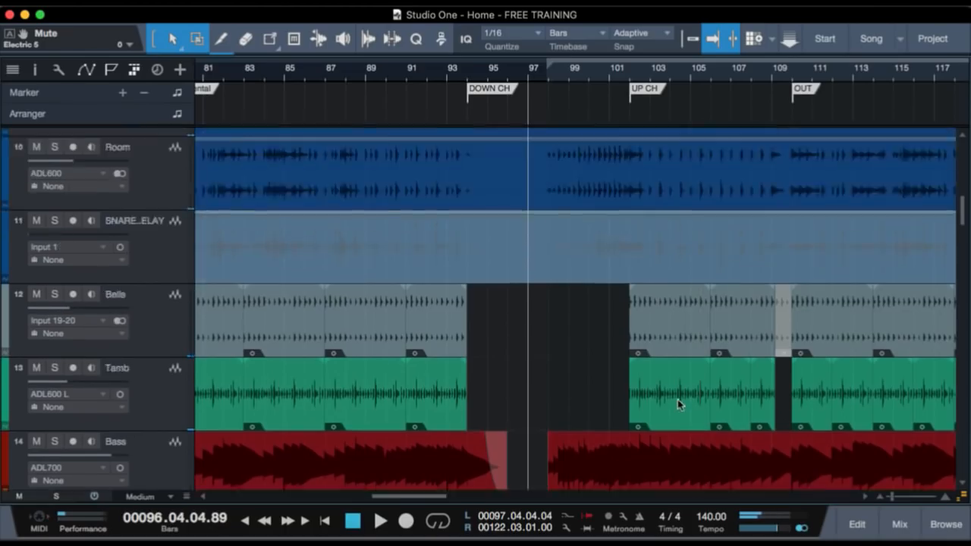
pyautogui.scroll(-3, 678, 399)
pyautogui.scroll(-13, 677, 399)
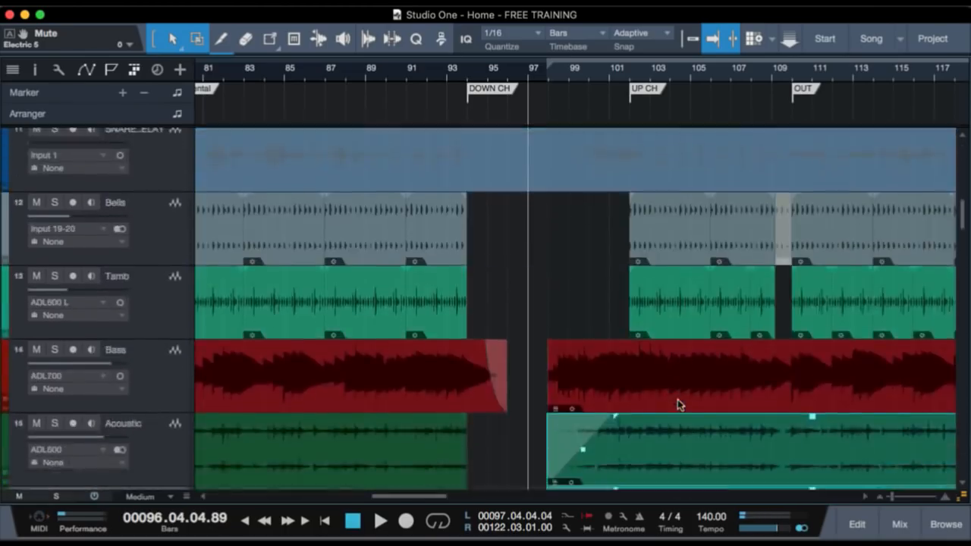
pyautogui.scroll(-2, 677, 399)
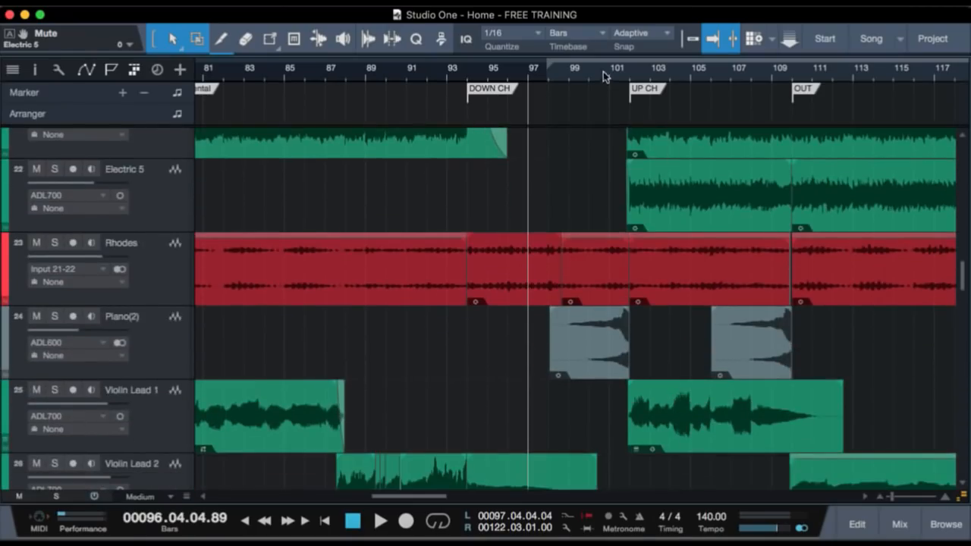
pyautogui.moveTo(605, 76); pyautogui.dragTo(605, 96)
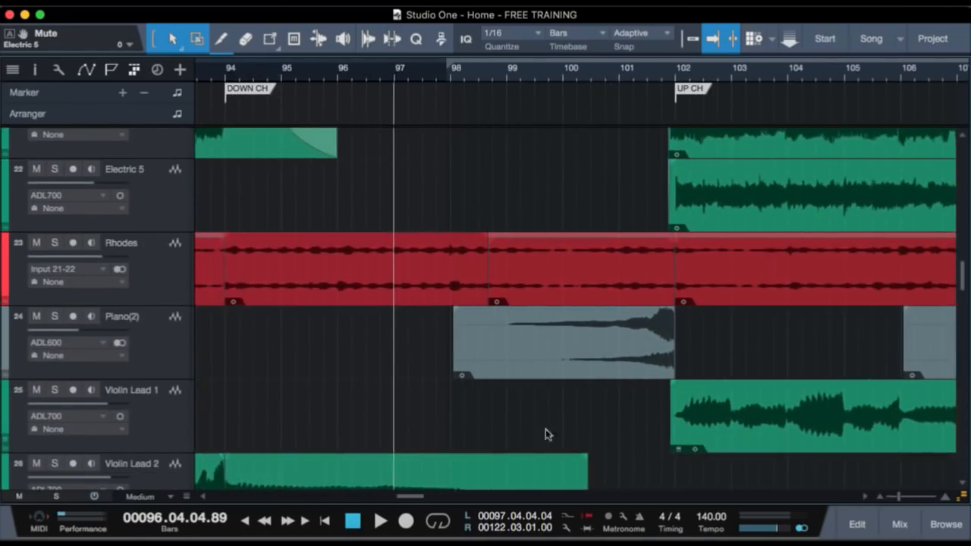
pyautogui.click(558, 377)
pyautogui.press('p')
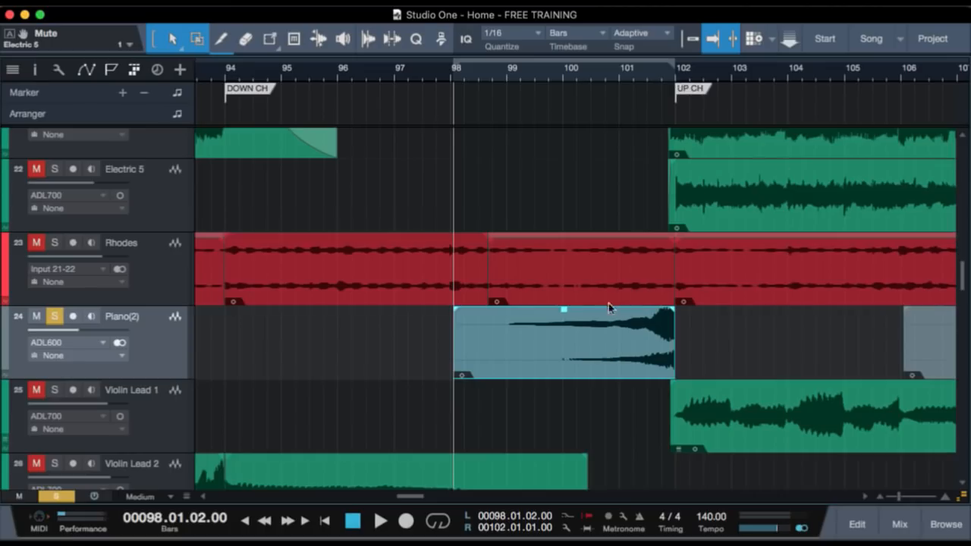
# Reverse the selected Piano(2) event to hear it the other way round, and reverse it back.
pyautogui.press('super')
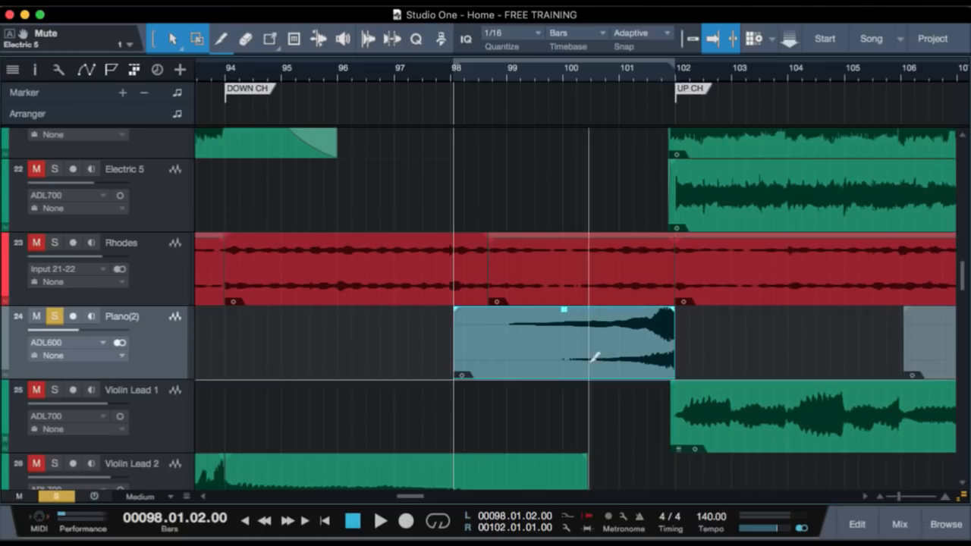
pyautogui.press('super+r')
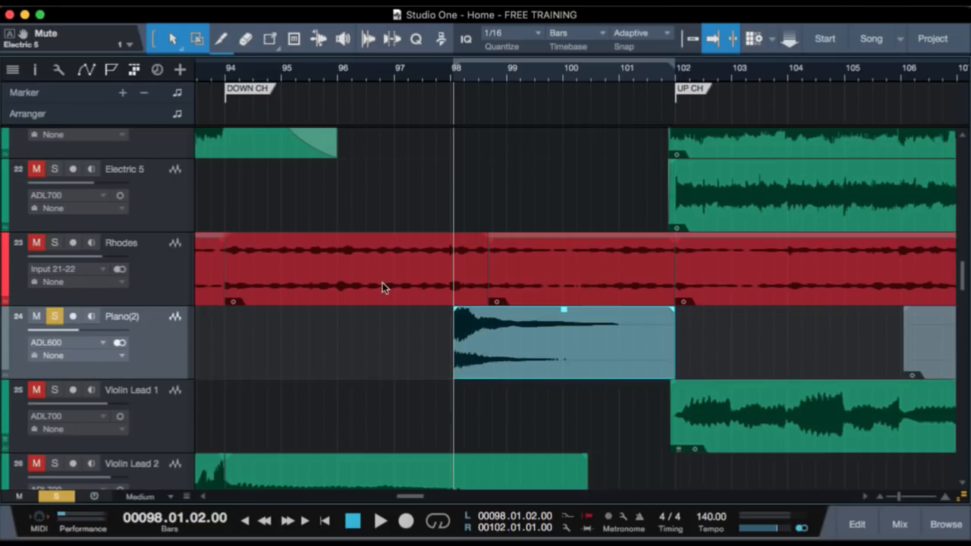
pyautogui.press('space')
pyautogui.press('space')
pyautogui.press('super+r')
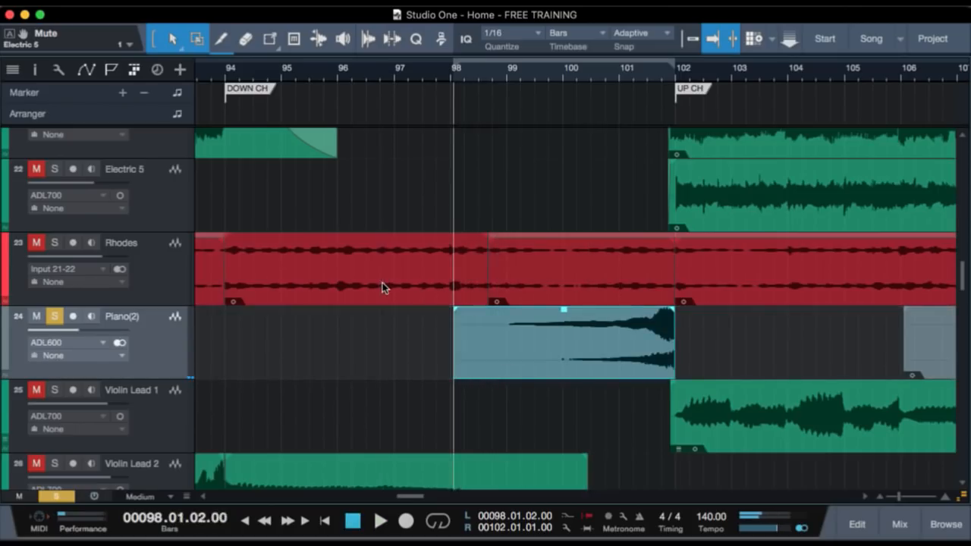
# Listen to the soloed Piano(2) swell from about bar 100 toward the UP CH marker, stop playback, and clear the solo.
pyautogui.click(581, 72)
pyautogui.press('space')
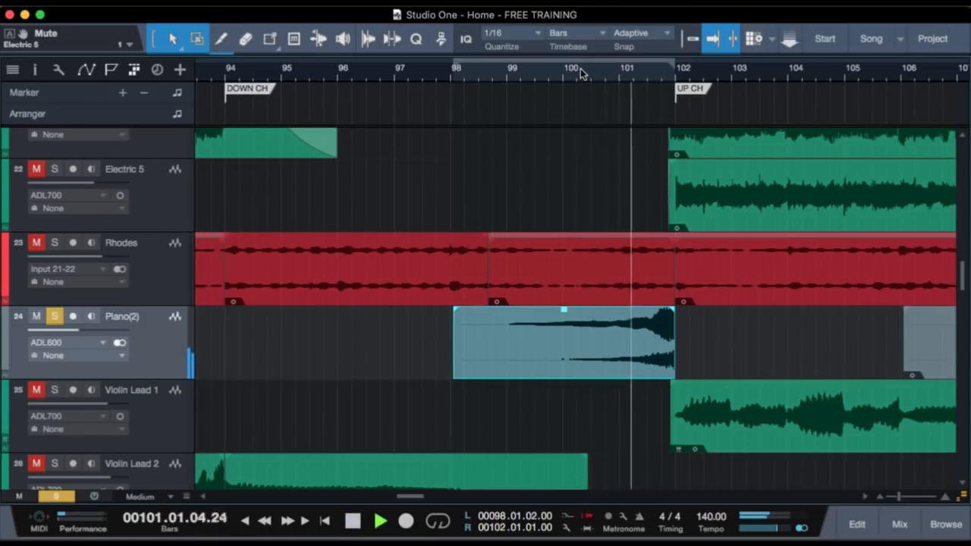
pyautogui.press('space')
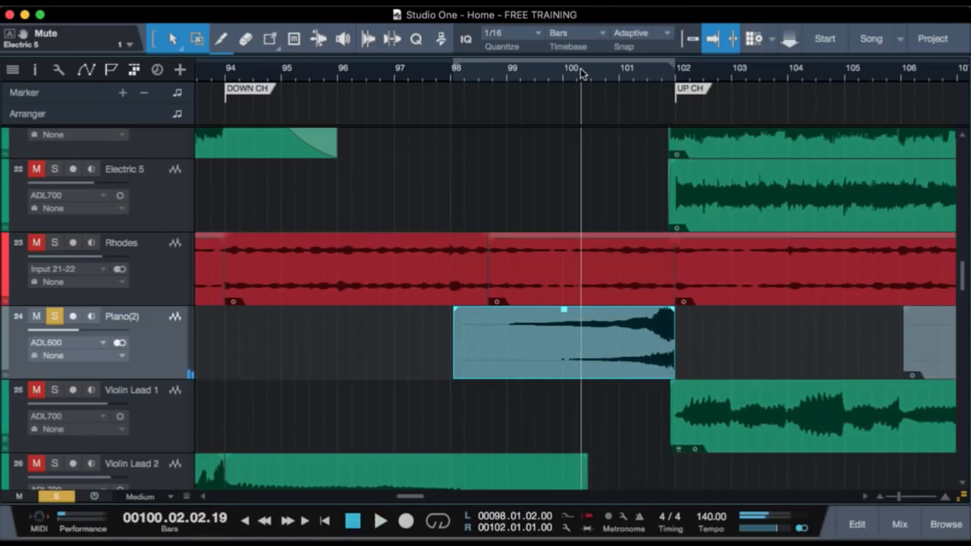
pyautogui.press('s')
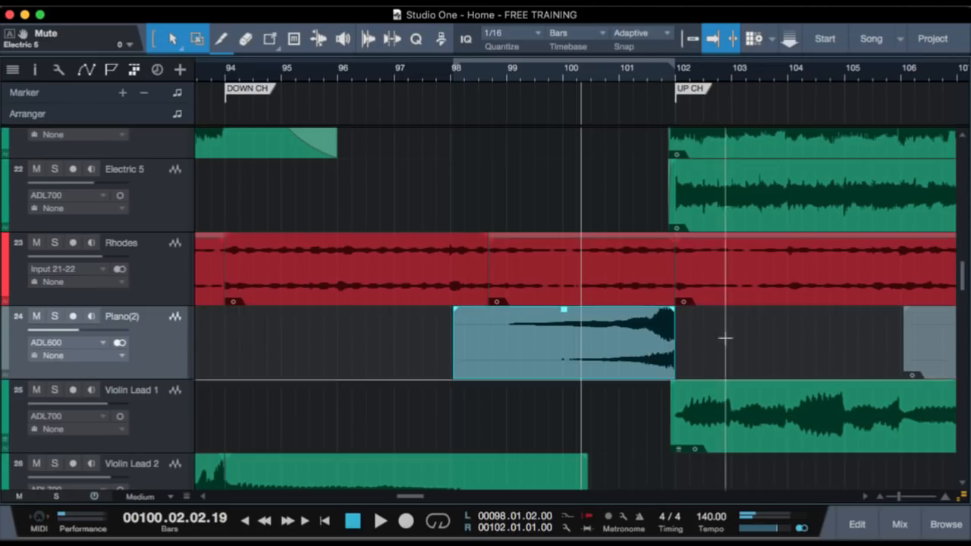
# Look over the second Piano(2) event before the OUT marker and the drum, bass, guitar and violin tracks between DOWN CH and UP CH.
pyautogui.scroll(-1, 649, 350)
pyautogui.hscroll(1, 626, 307)
pyautogui.hscroll(10, 627, 303)
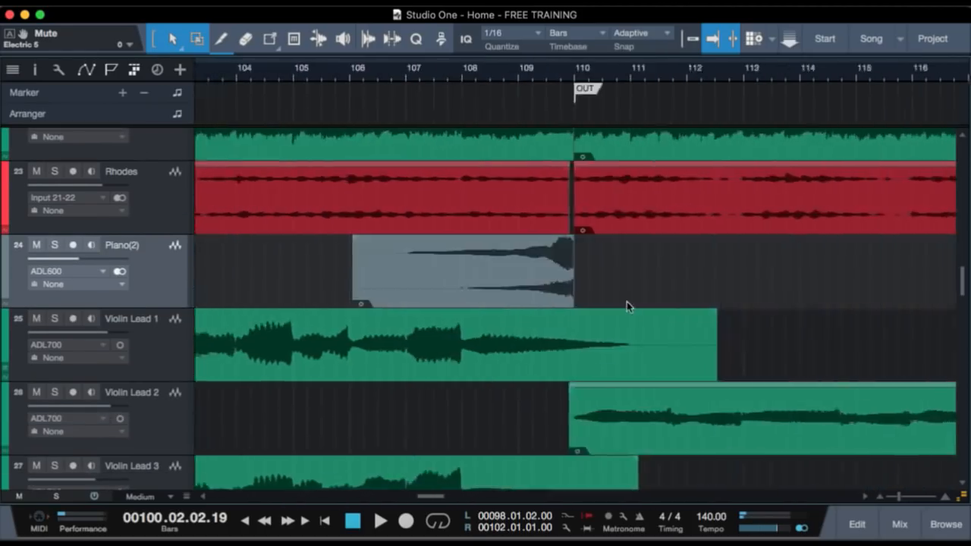
pyautogui.hscroll(-10, 626, 303)
pyautogui.scroll(-2, 680, 334)
pyautogui.scroll(-10, 679, 334)
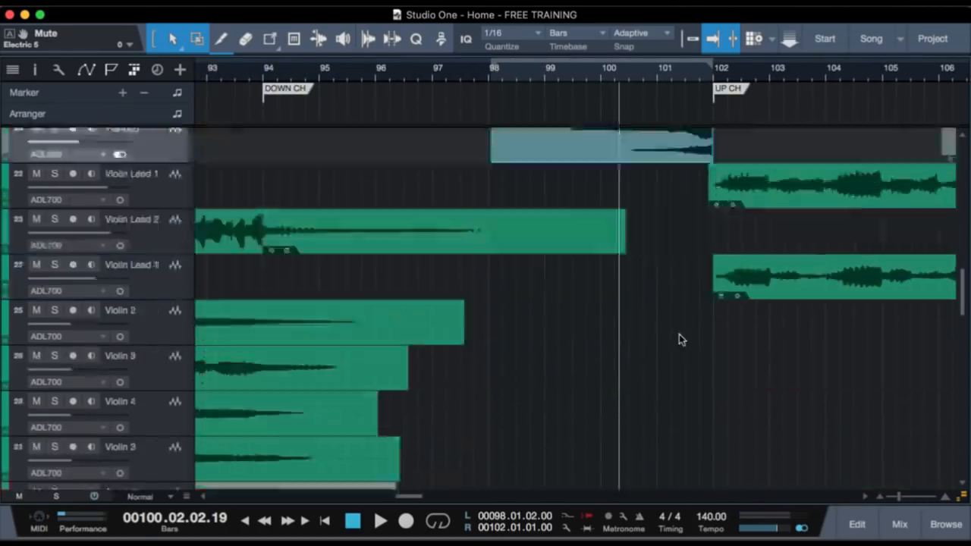
pyautogui.scroll(12, 679, 333)
pyautogui.scroll(12, 679, 334)
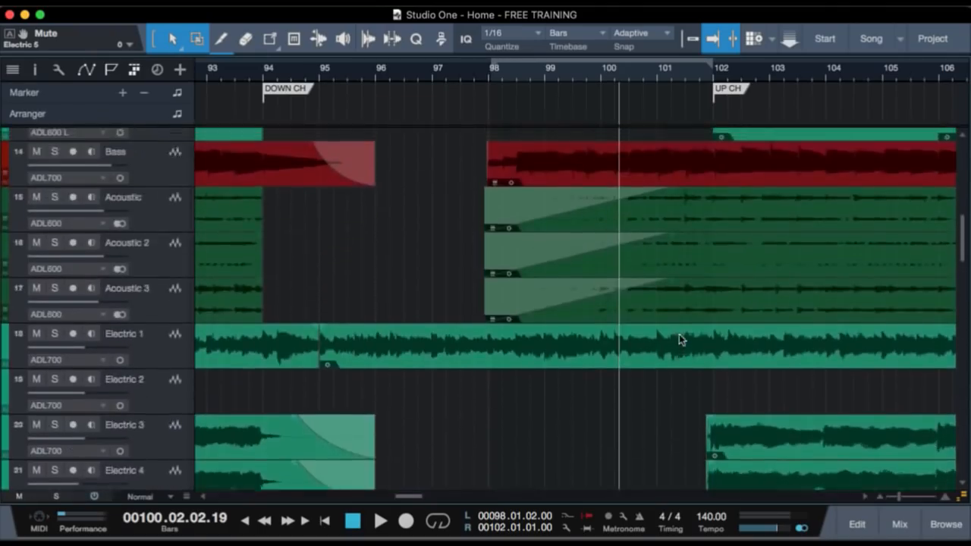
pyautogui.scroll(-14, 672, 387)
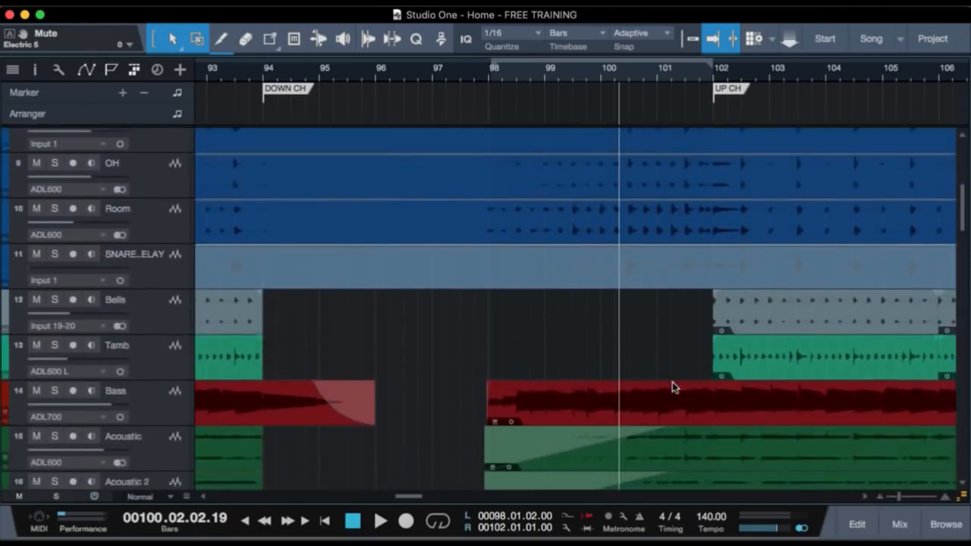
pyautogui.scroll(-1, 672, 388)
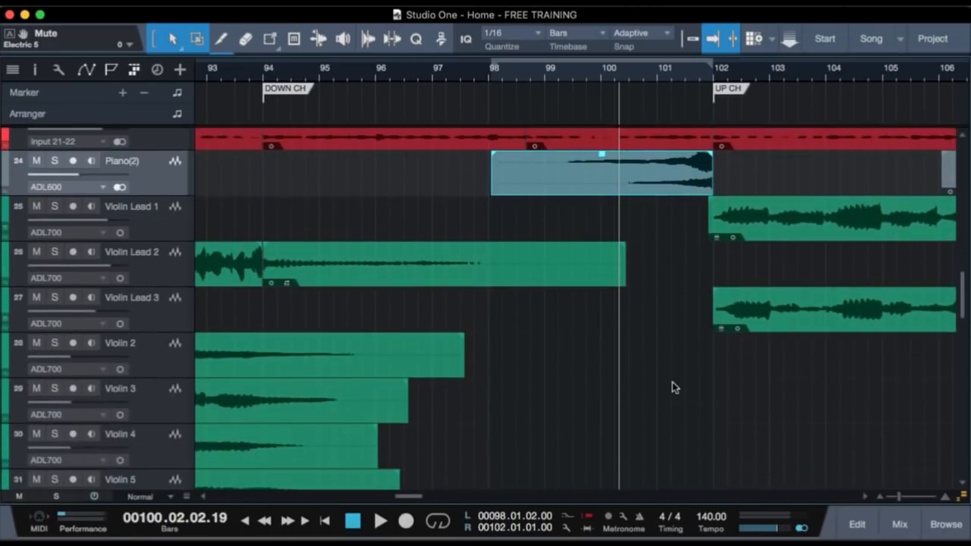
# Play the full mix from just before bar 99 through the piano swell into the up chorus, and stop playback.
pyautogui.click(533, 69)
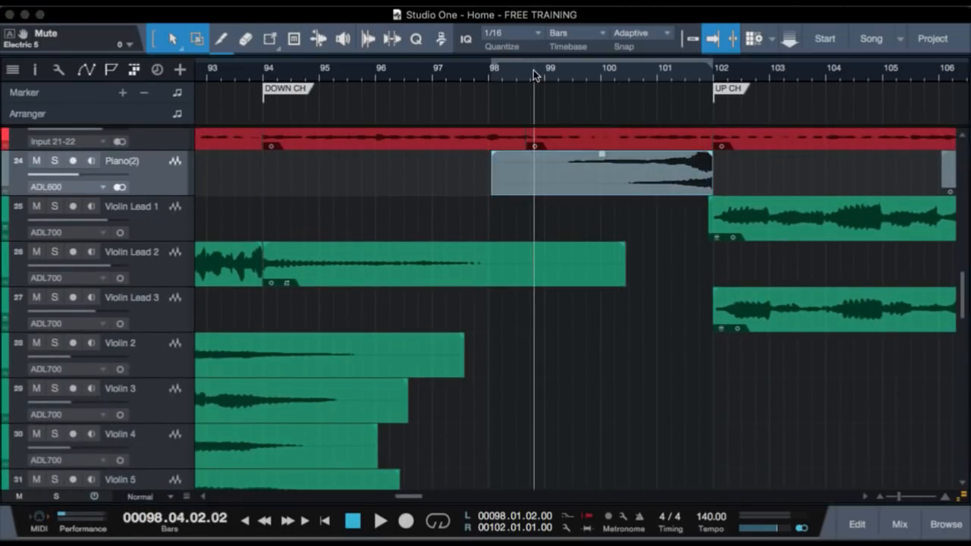
pyautogui.press('space')
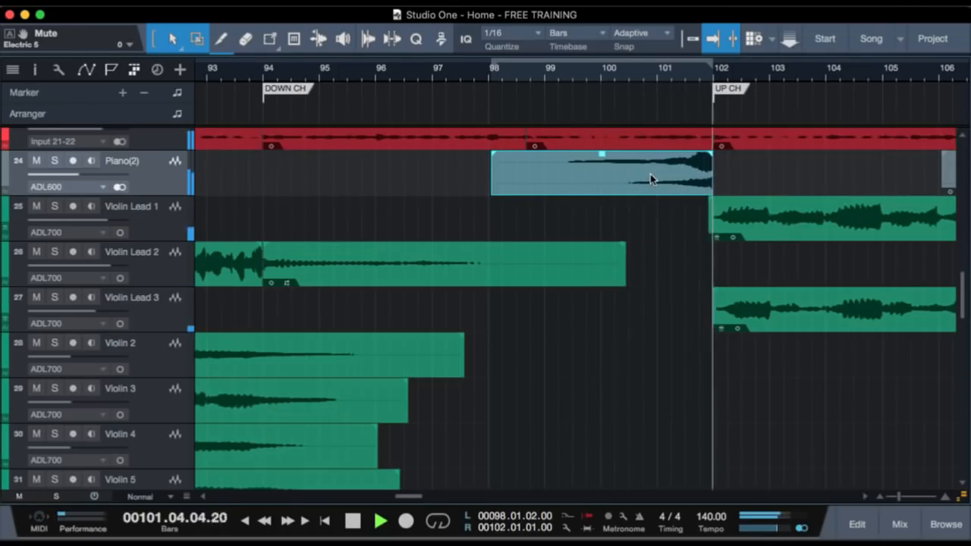
pyautogui.press('space')
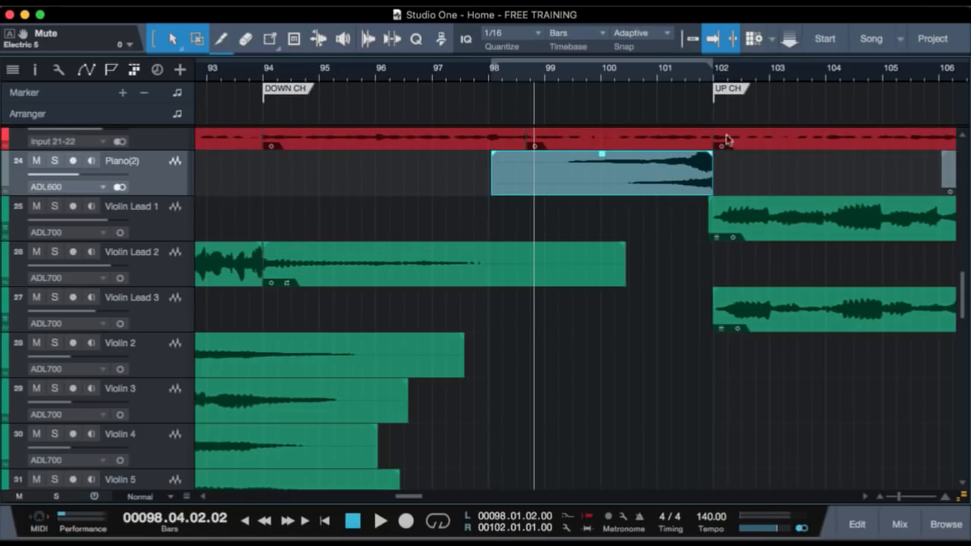
# Look over the guitar, Rhodes, piano, violin, synth and vocal tracks around the UP CH and OUT markers.
pyautogui.hscroll(5, 584, 459)
pyautogui.hscroll(1, 584, 459)
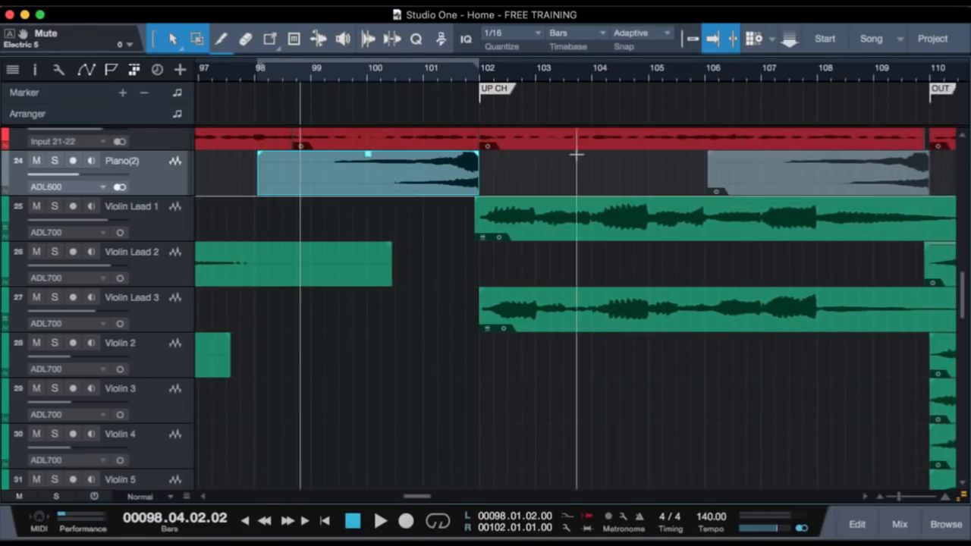
pyautogui.moveTo(544, 64); pyautogui.dragTo(544, 40)
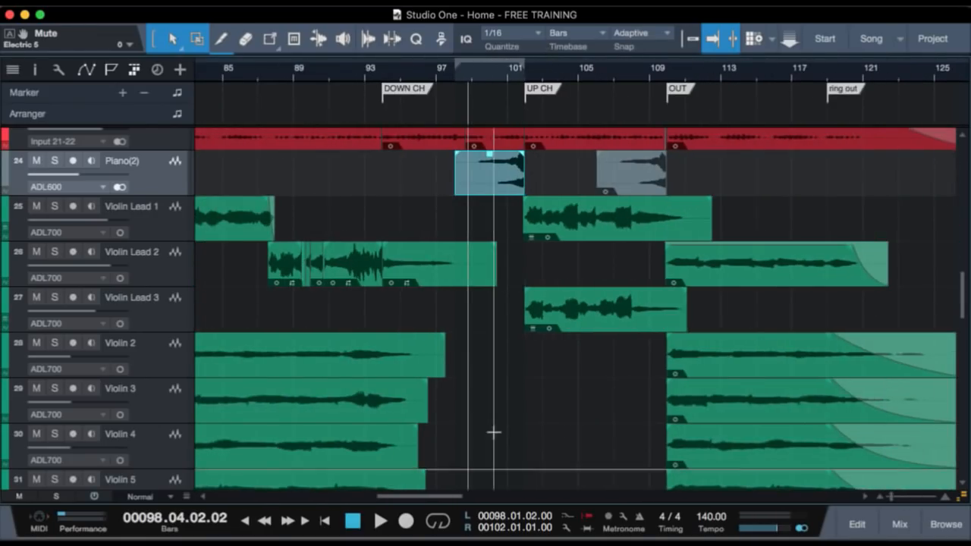
pyautogui.scroll(5, 578, 435)
pyautogui.scroll(2, 578, 435)
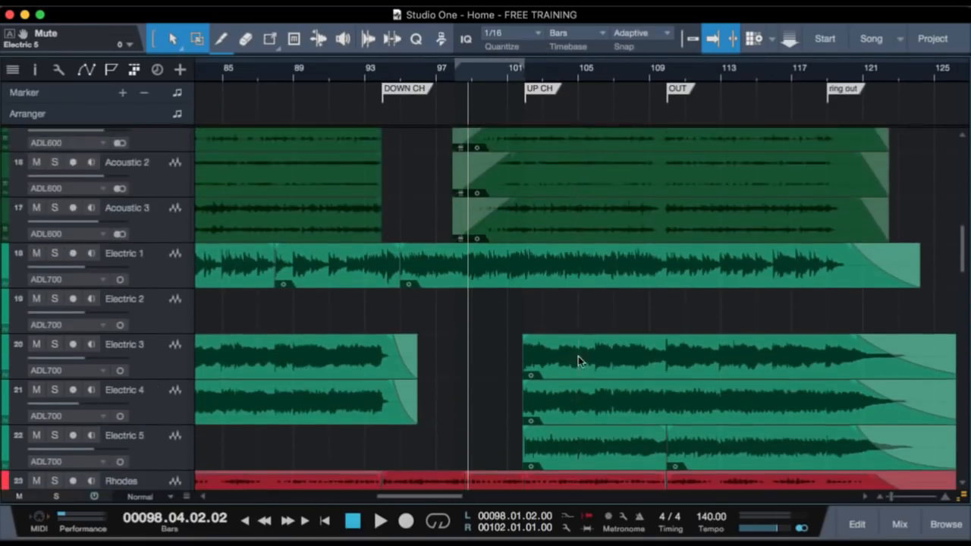
pyautogui.scroll(-6, 585, 376)
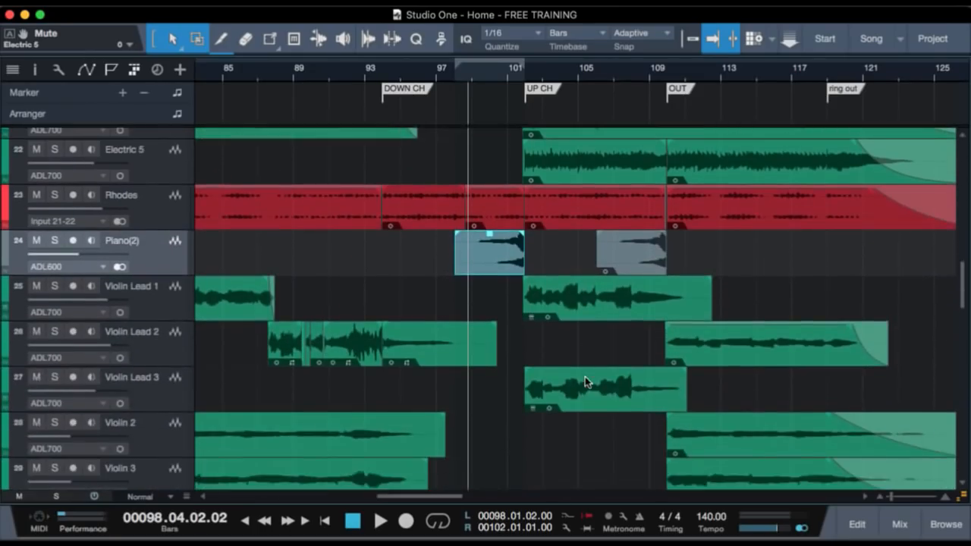
pyautogui.scroll(1, 585, 377)
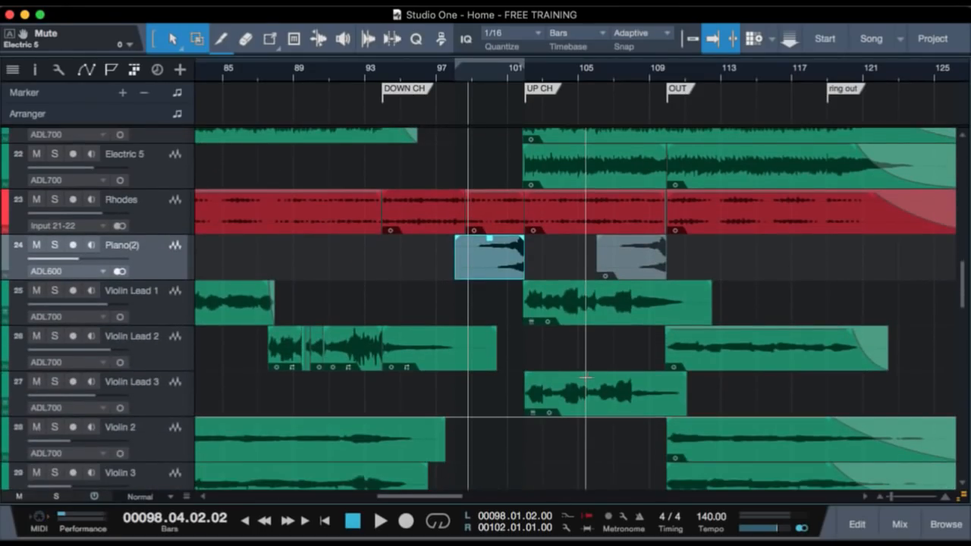
pyautogui.scroll(-2, 579, 422)
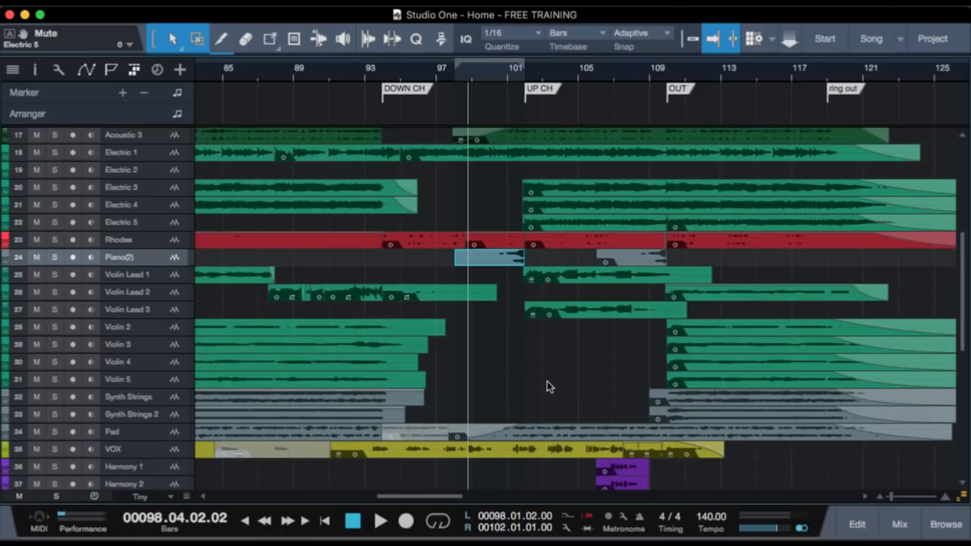
pyautogui.scroll(-5, 547, 381)
pyautogui.scroll(3, 547, 381)
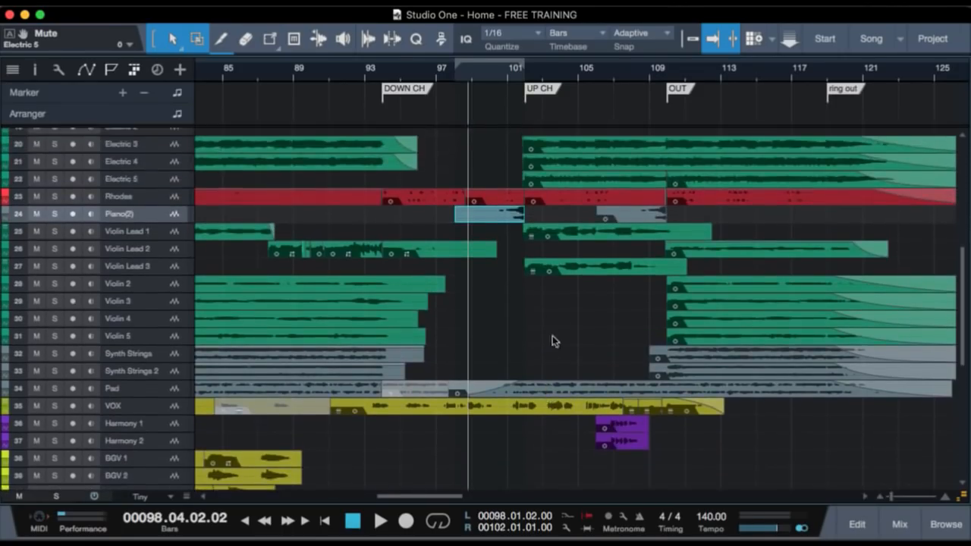
pyautogui.scroll(2, 552, 342)
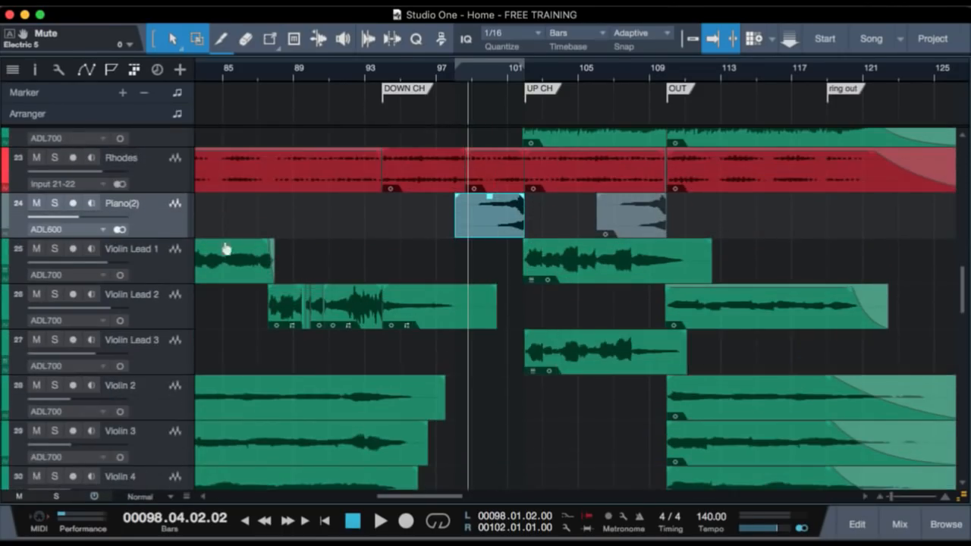
# Solo Violin Lead 1 and Violin Lead 3, listen to them from the UP CH marker, and stop playback.
pyautogui.click(169, 253)
pyautogui.keyDown('super'); pyautogui.click(157, 354); pyautogui.keyUp('super')
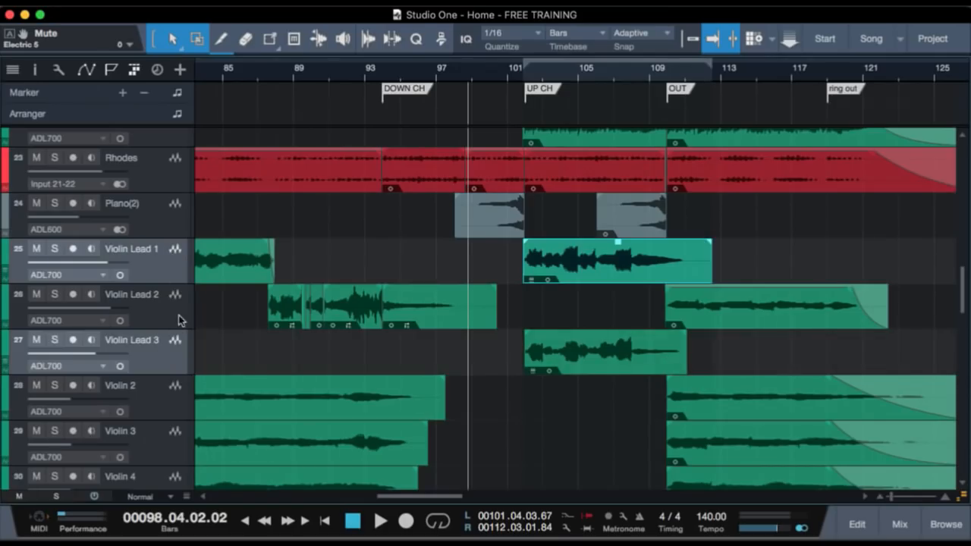
pyautogui.press('s')
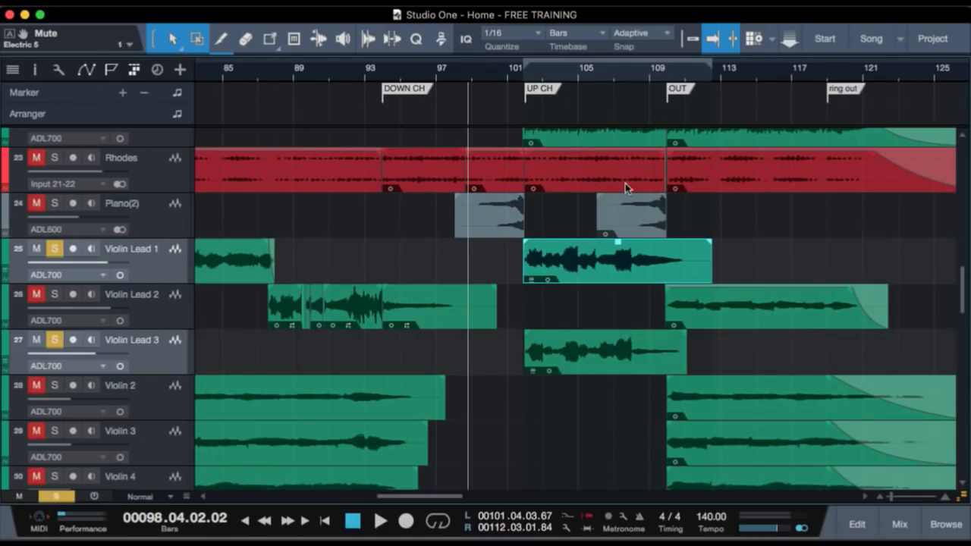
pyautogui.scroll(3, 528, 87)
pyautogui.click(515, 78)
pyautogui.press('space')
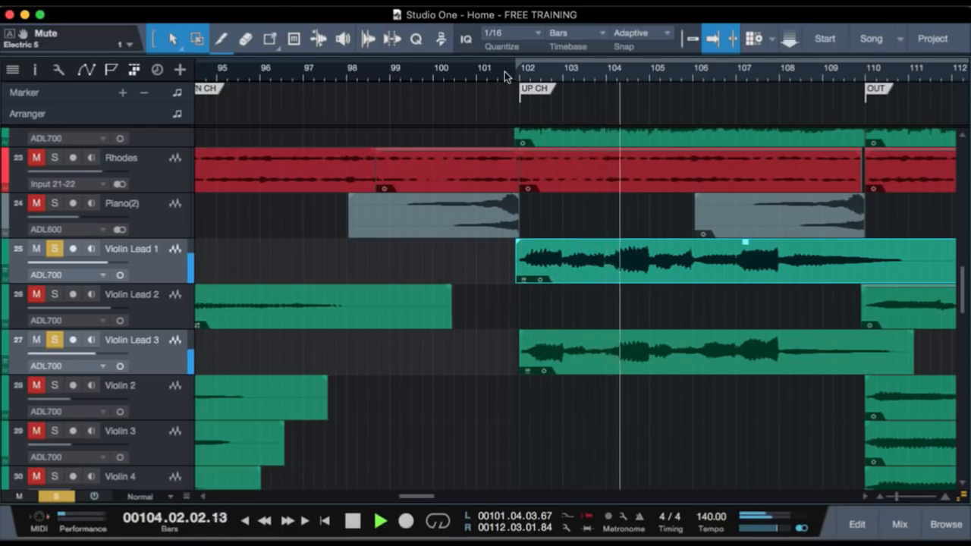
pyautogui.scroll(-5, 504, 71)
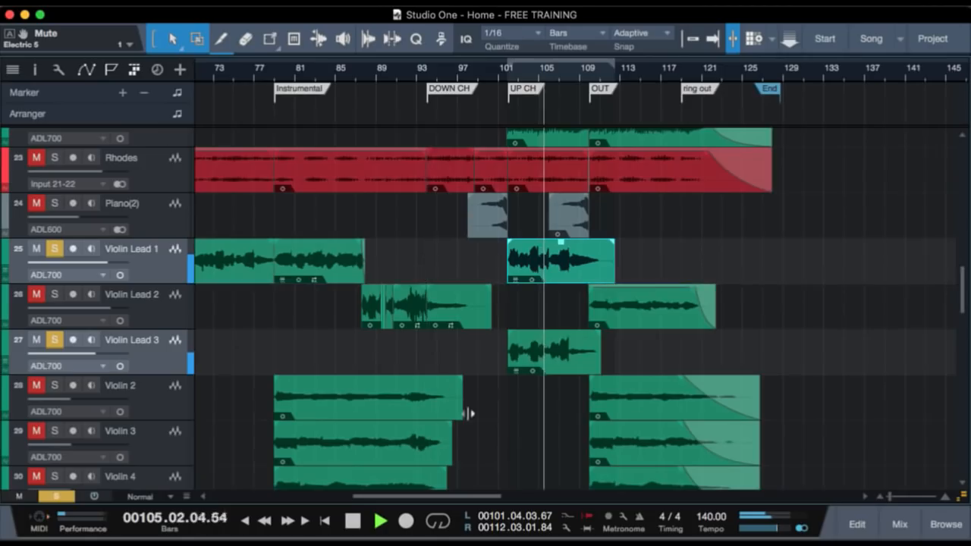
pyautogui.hscroll(-1, 468, 414)
pyautogui.hscroll(-3, 468, 414)
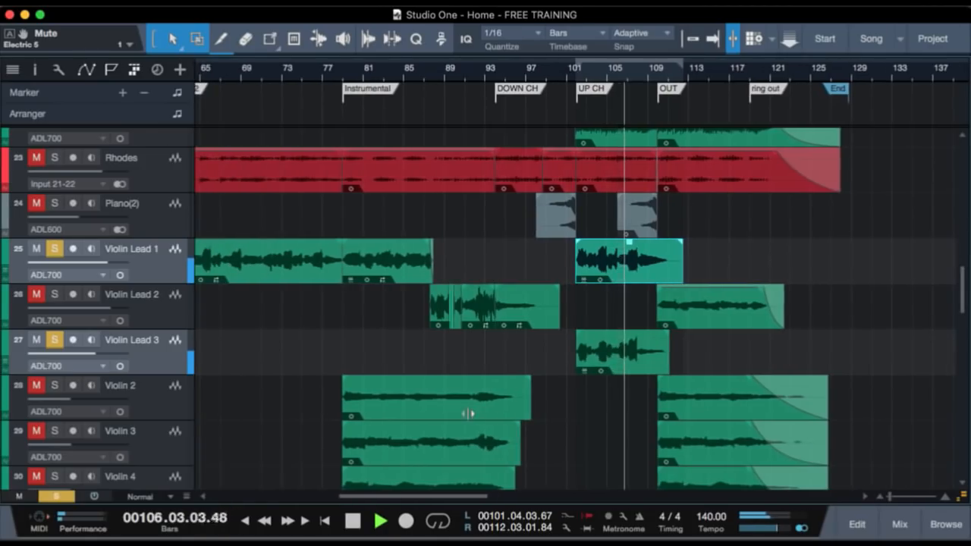
pyautogui.press('space')
# Play the soloed lead violin briefly from the CH2 marker to compare it with the up chorus, and stop playback.
pyautogui.hscroll(-5, 554, 417)
pyautogui.hscroll(-5, 554, 416)
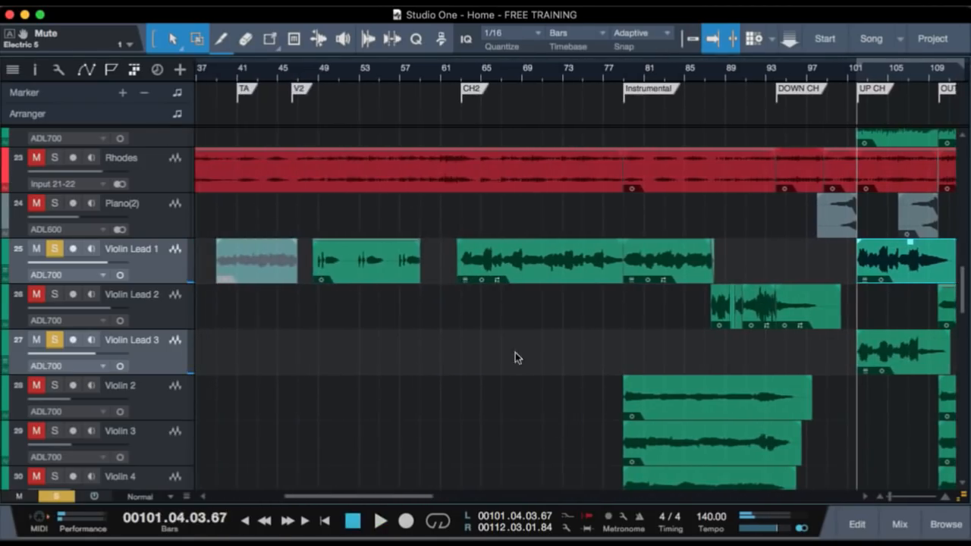
pyautogui.hscroll(-10, 285, 93)
pyautogui.hscroll(-2, 285, 93)
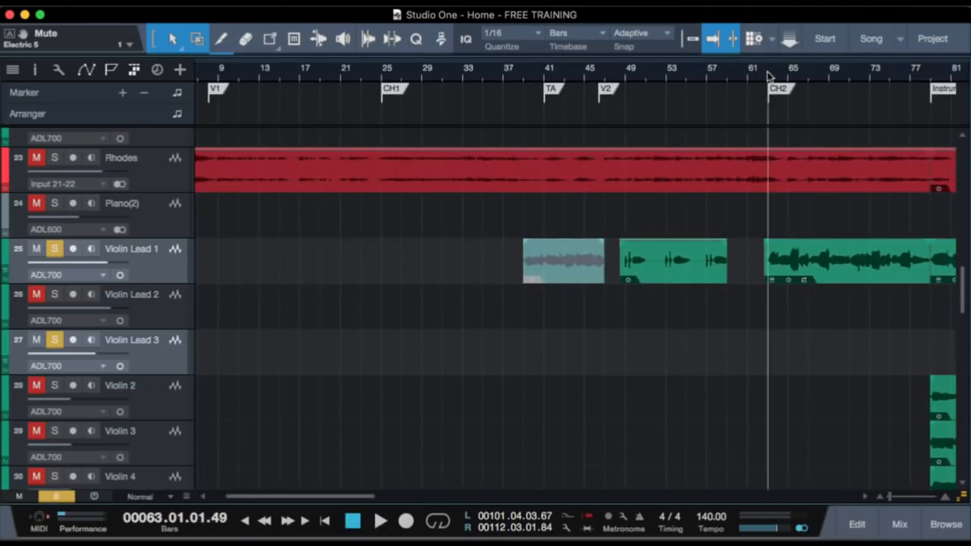
pyautogui.press('space')
pyautogui.hscroll(10, 700, 375)
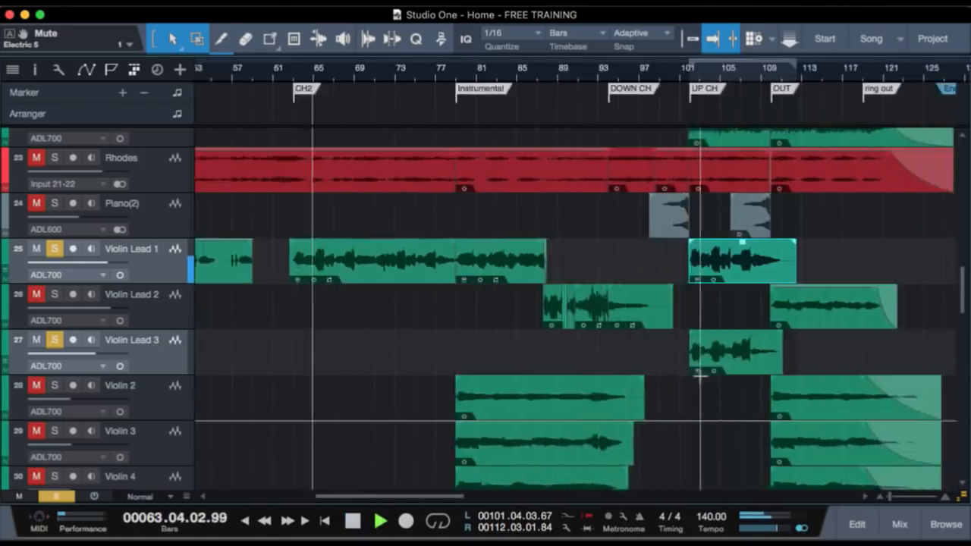
pyautogui.hscroll(1, 700, 374)
pyautogui.press('space')
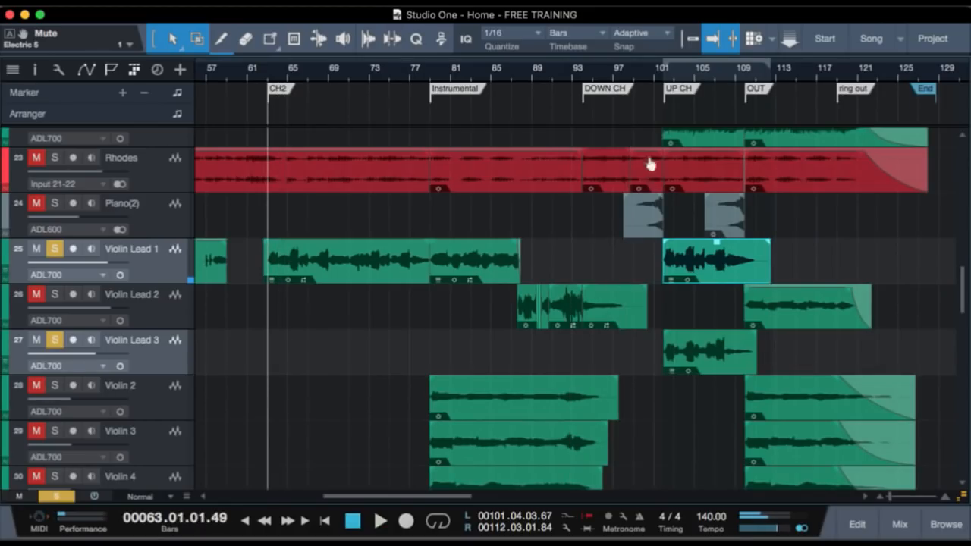
# Clear the violin solos, play the full mix from the UP CH marker while checking the tracks down to the Ah vocals, and stop playback.
pyautogui.click(662, 74)
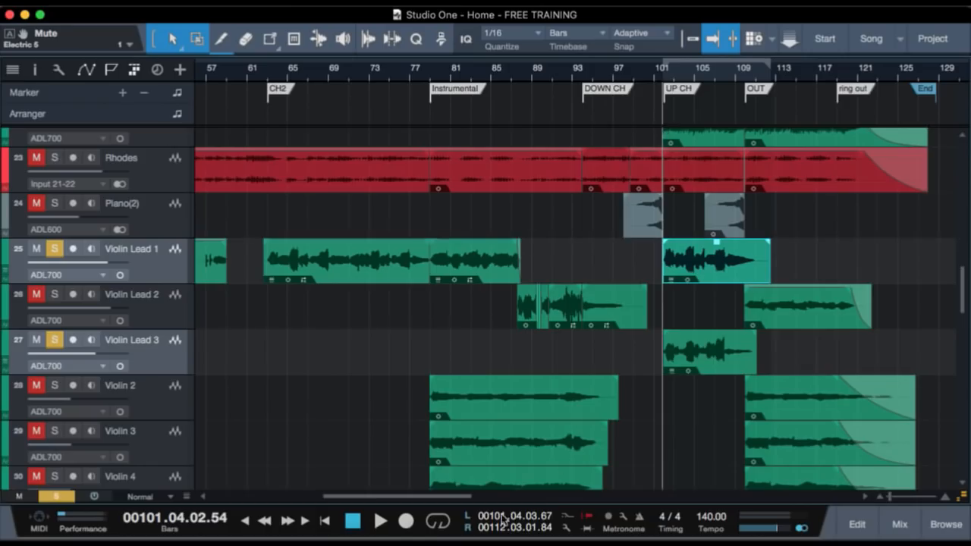
pyautogui.press('space')
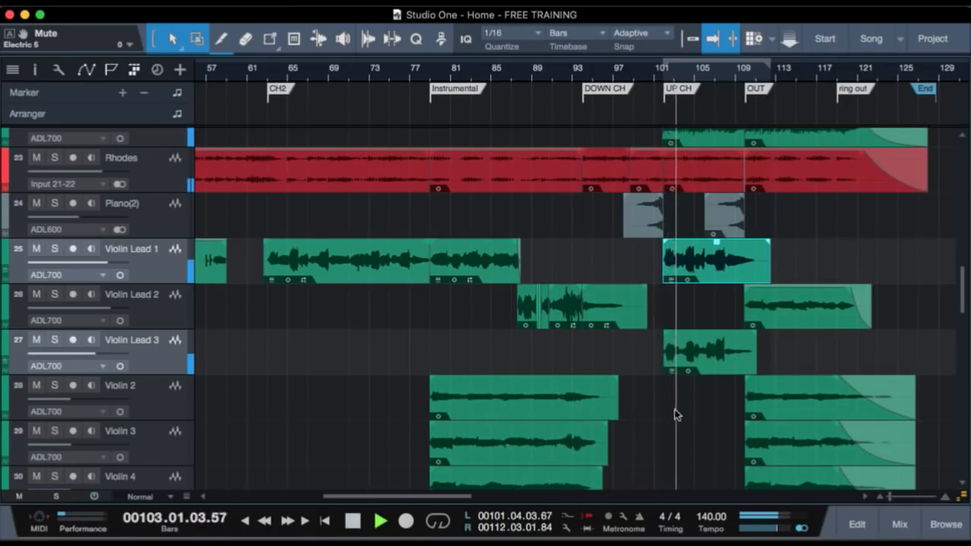
pyautogui.scroll(3, 672, 410)
pyautogui.scroll(-1, 667, 423)
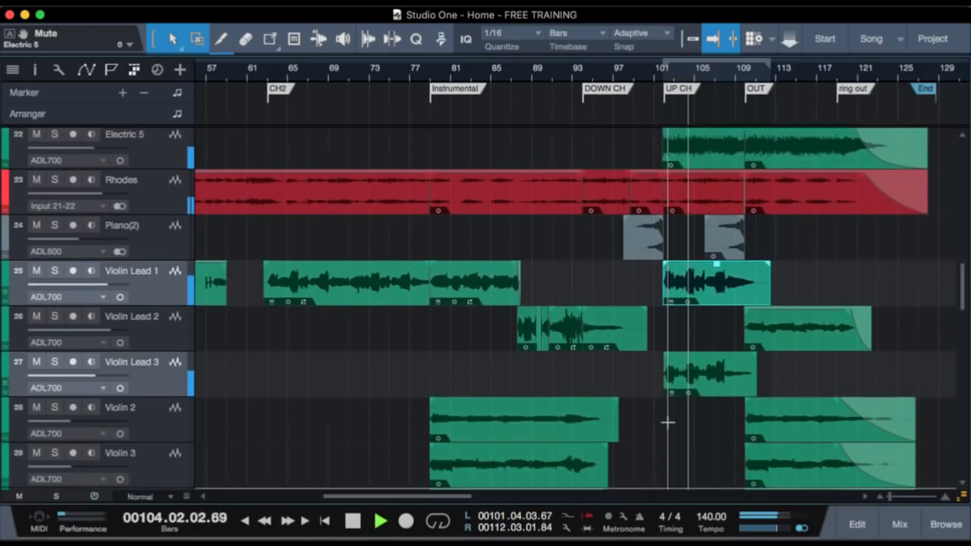
pyautogui.scroll(2, 667, 422)
pyautogui.scroll(1, 667, 422)
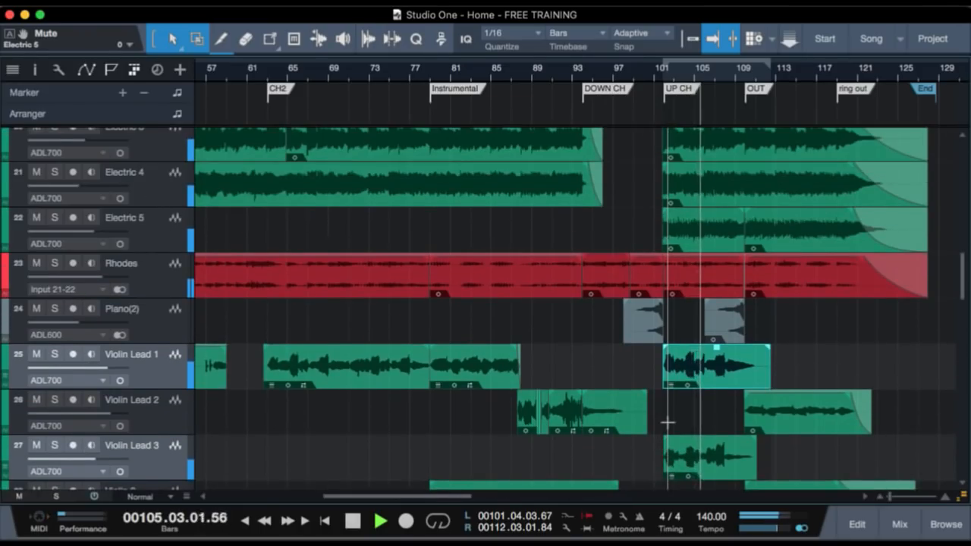
pyautogui.scroll(-12, 699, 419)
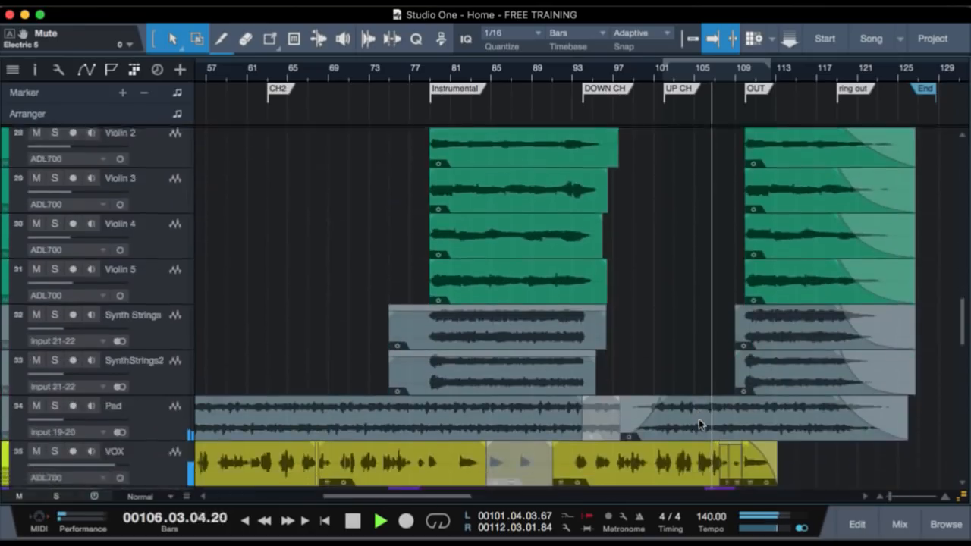
pyautogui.scroll(-18, 707, 429)
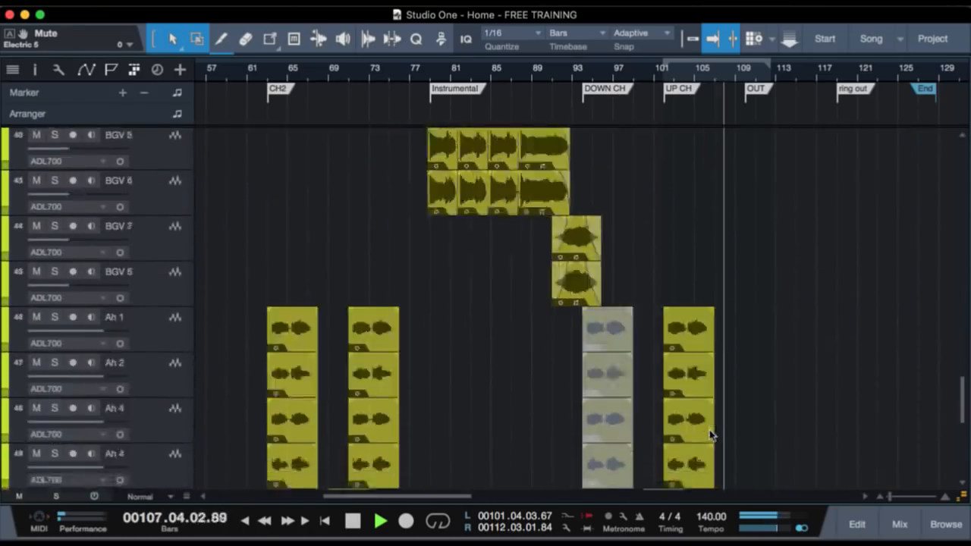
pyautogui.scroll(4, 709, 413)
pyautogui.press('space')
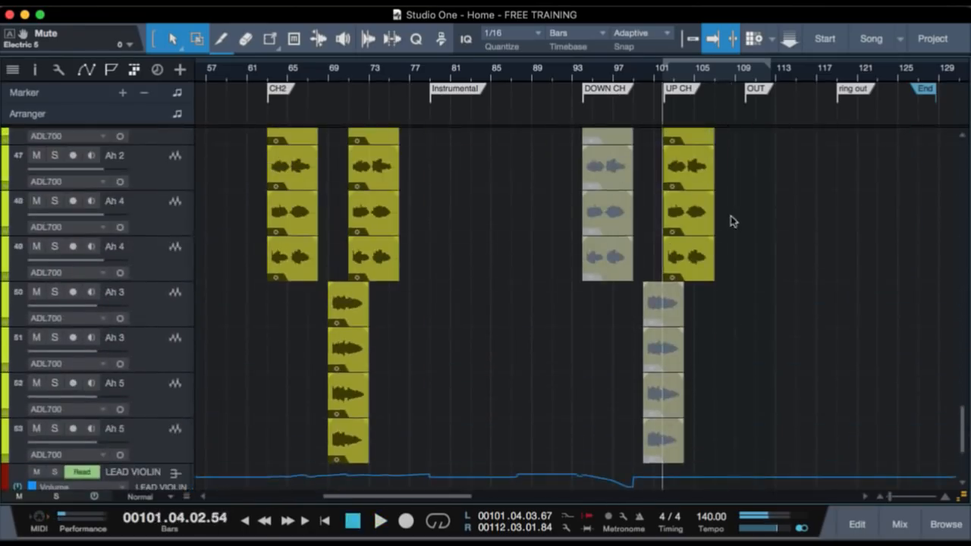
# Solo the four Ah vocal tracks 46 to 49, listen to them from the UP CH marker, and stop playback.
pyautogui.scroll(1, 720, 260)
pyautogui.scroll(4, 722, 262)
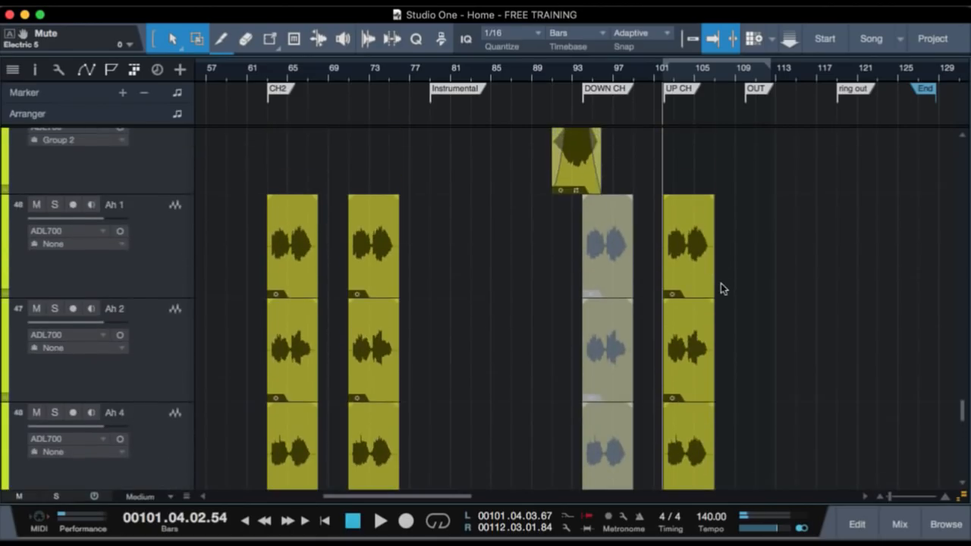
pyautogui.moveTo(681, 69); pyautogui.dragTo(674, 91)
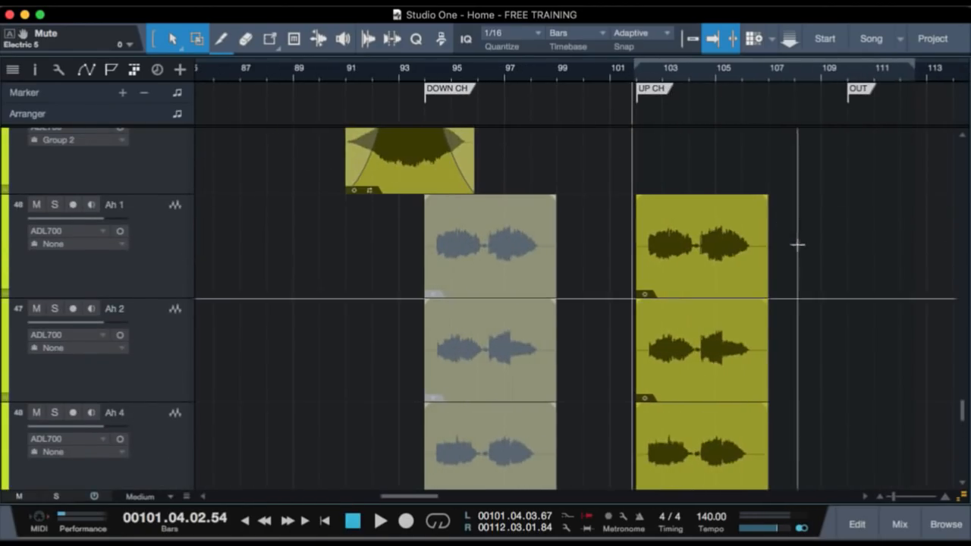
pyautogui.moveTo(798, 245); pyautogui.dragTo(773, 270)
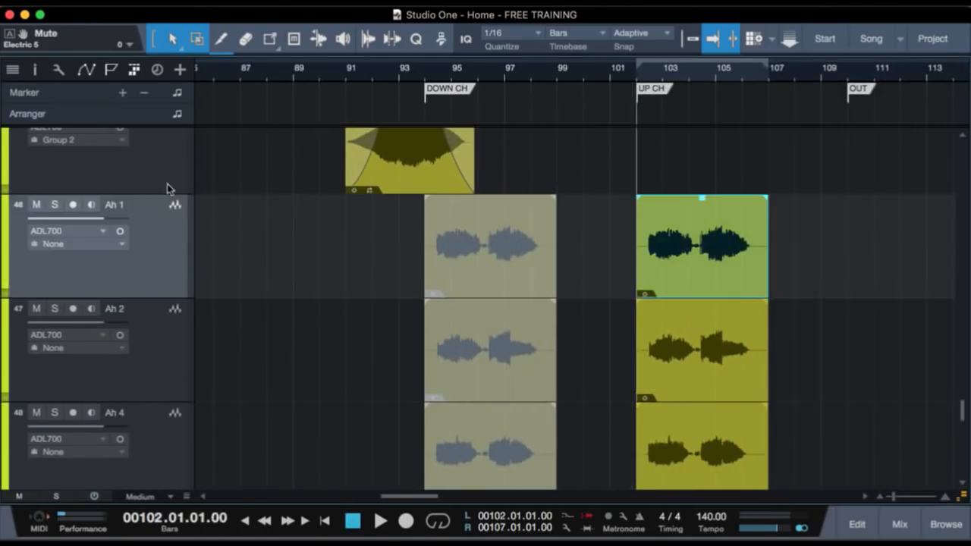
pyautogui.scroll(-1, 228, 312)
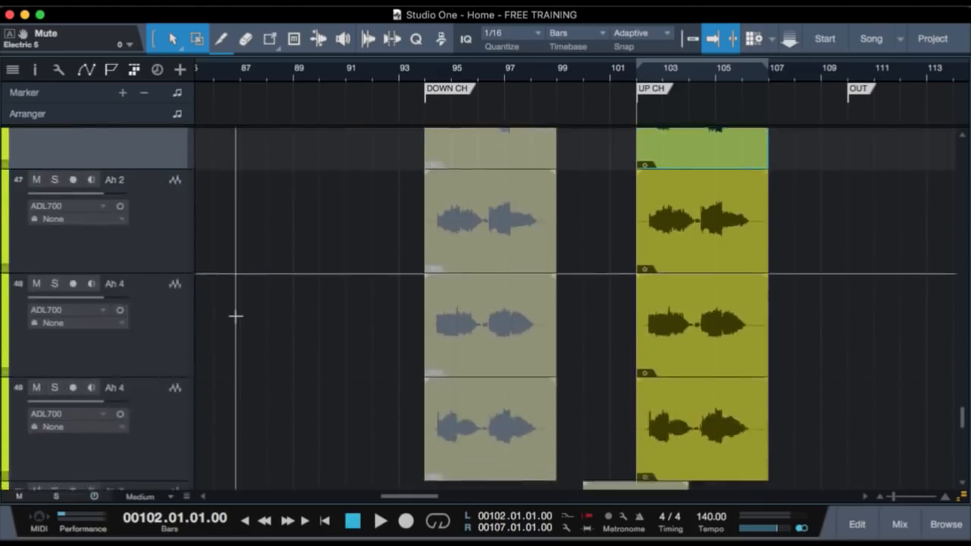
pyautogui.keyDown('shift'); pyautogui.click(161, 339); pyautogui.keyUp('shift')
pyautogui.press('s')
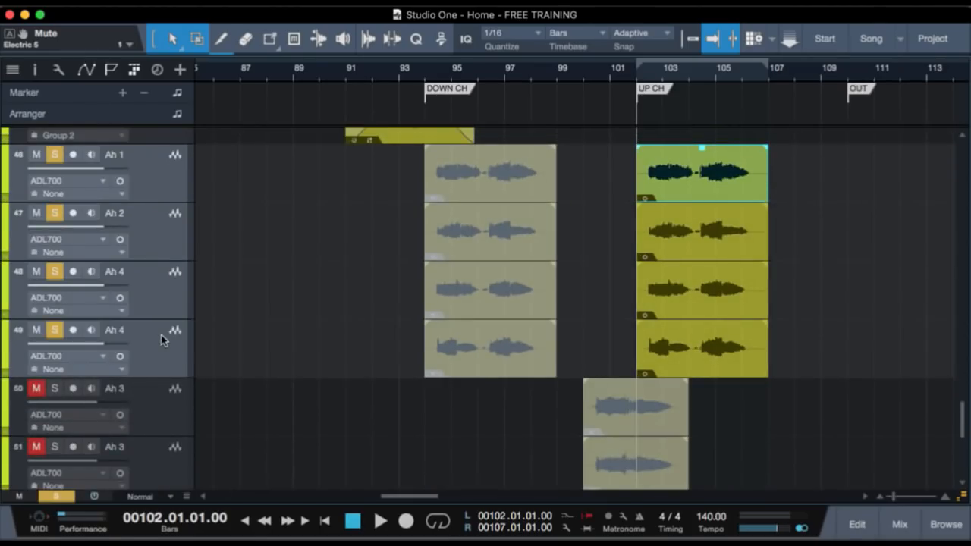
pyautogui.press('space')
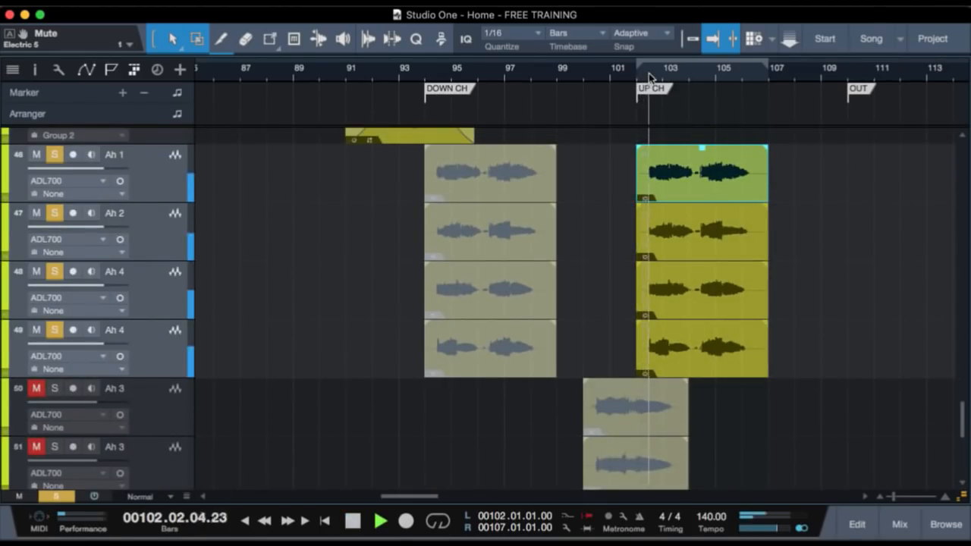
pyautogui.press('space')
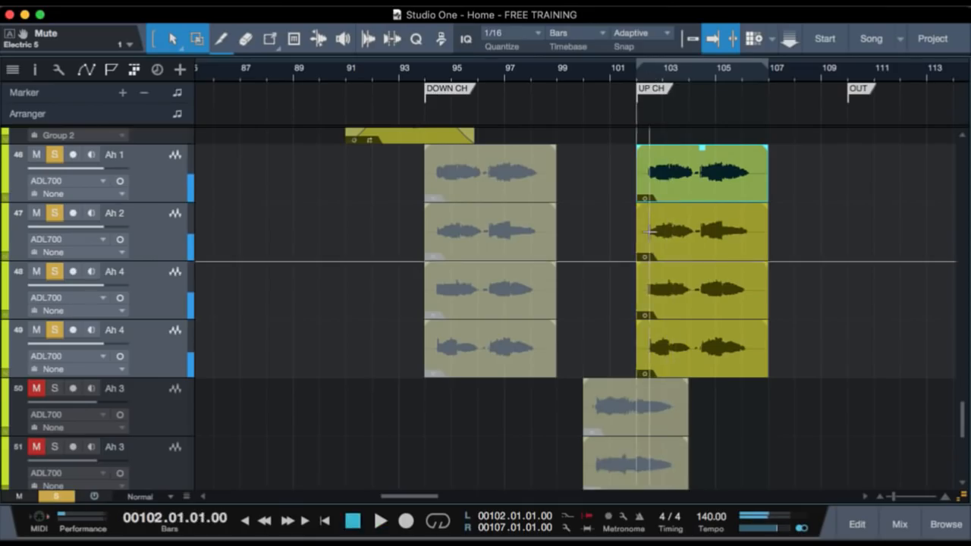
# Clear the Ah vocal solos, play the full mix through the up chorus into the OUT section, and stop playback.
pyautogui.press('s')
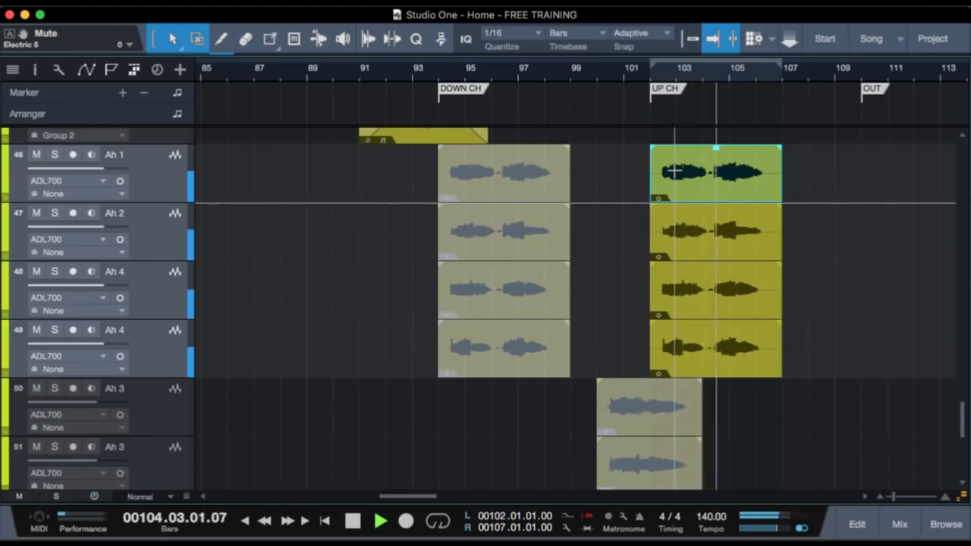
pyautogui.scroll(5, 802, 264)
pyautogui.scroll(10, 802, 265)
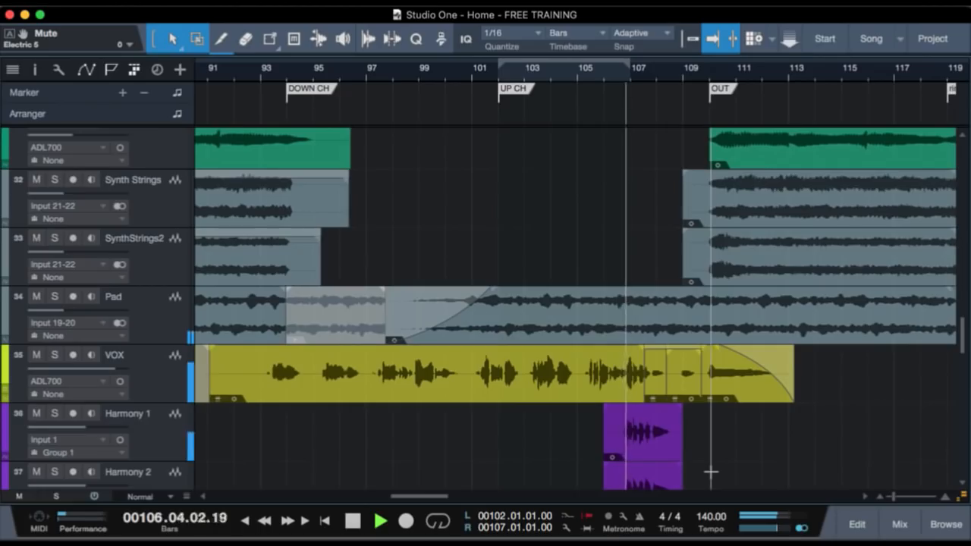
pyautogui.scroll(8, 705, 468)
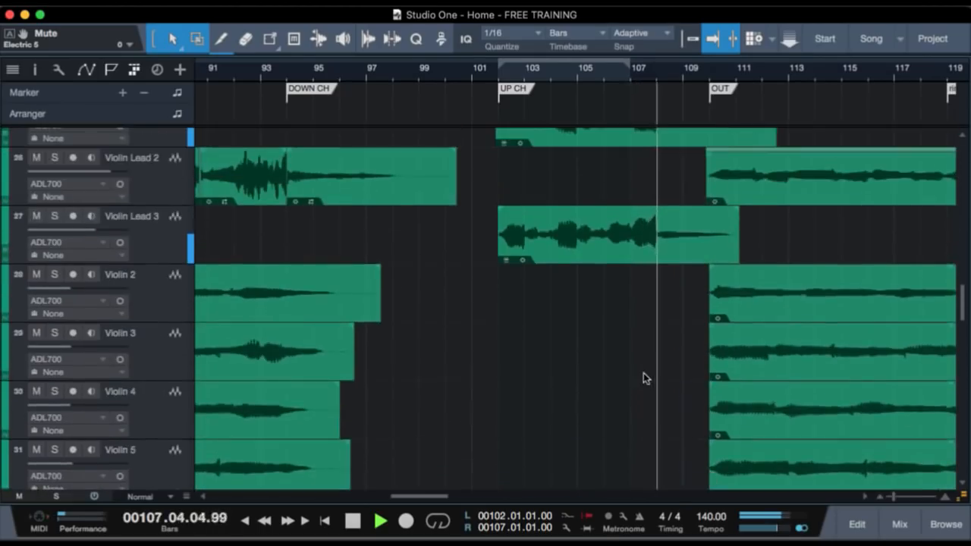
pyautogui.scroll(4, 643, 372)
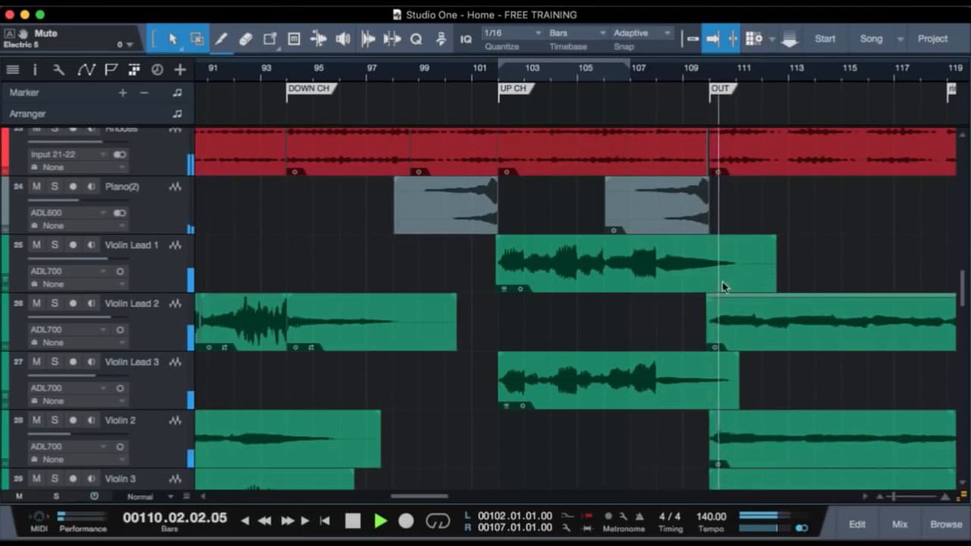
pyautogui.press('space')
# Select the Piano(2) swell leading into the OUT marker and examine the drum, guitar and string tracks around that transition.
pyautogui.click(681, 226)
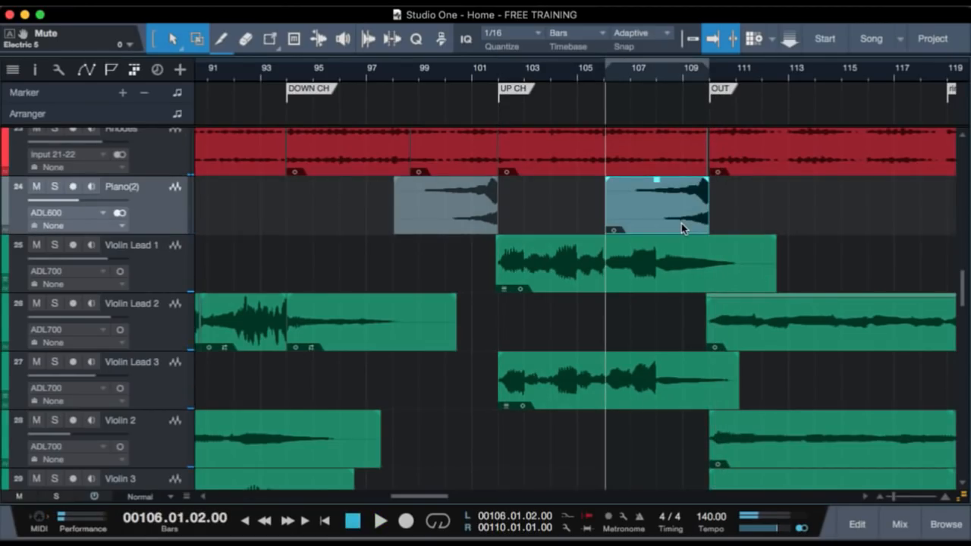
pyautogui.scroll(5, 681, 227)
pyautogui.scroll(-2, 682, 226)
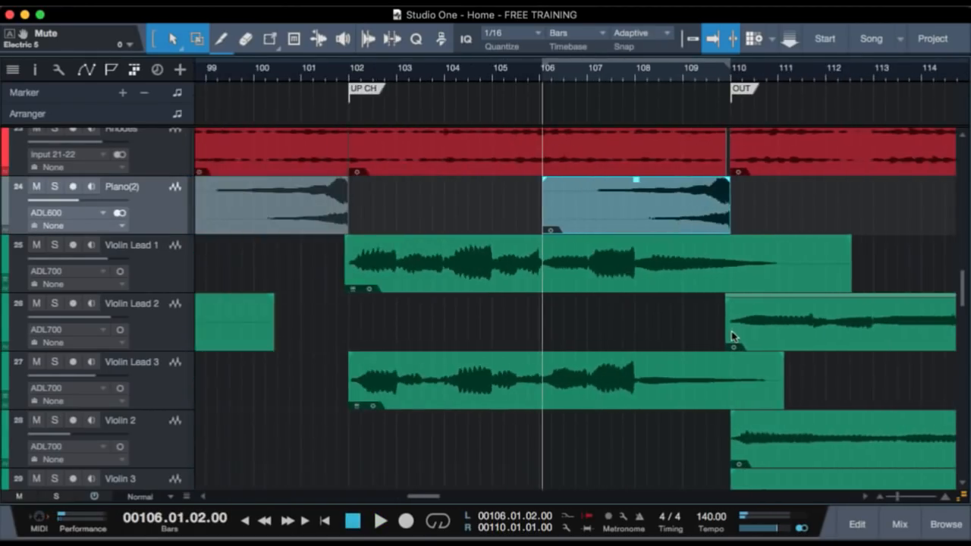
pyautogui.scroll(-3, 735, 331)
pyautogui.scroll(3, 759, 244)
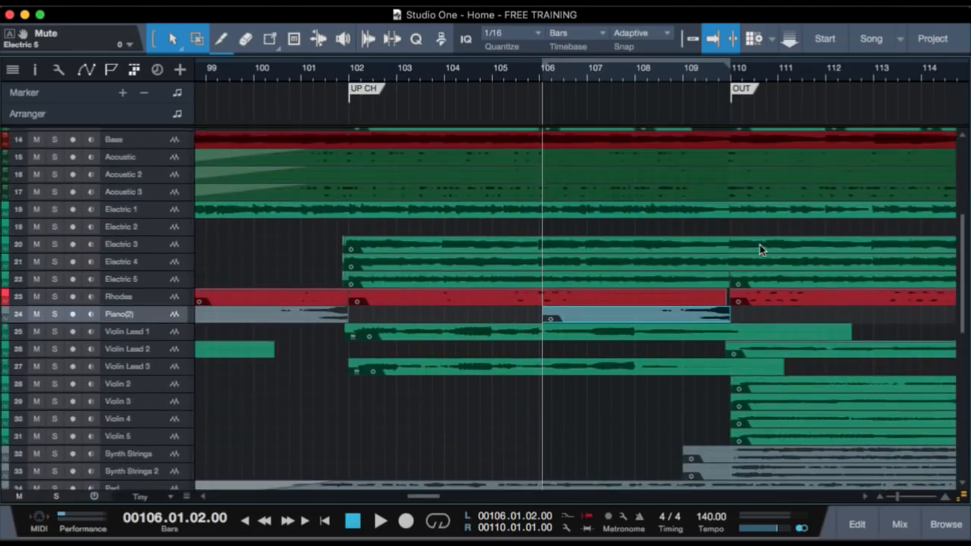
pyautogui.scroll(4, 756, 172)
pyautogui.scroll(2, 757, 177)
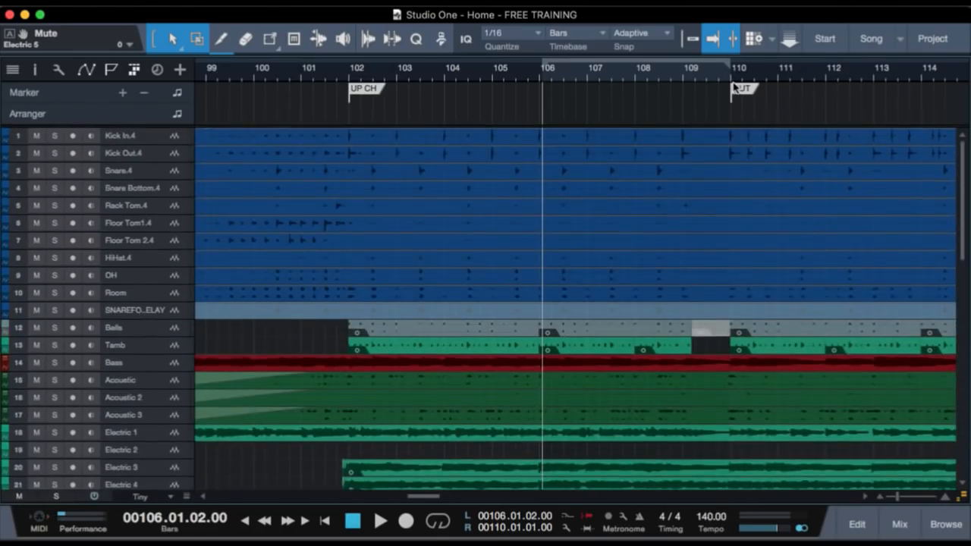
pyautogui.scroll(-1, 742, 317)
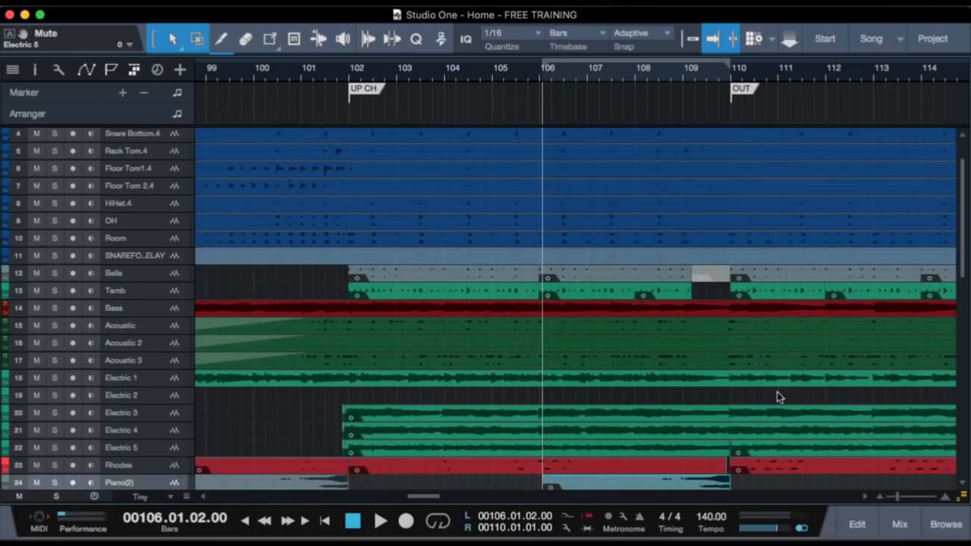
# Examine the outro tracks between the OUT and ring out markers, from the drums down to the Ah vocals.
pyautogui.scroll(-2, 777, 391)
pyautogui.hscroll(9, 776, 391)
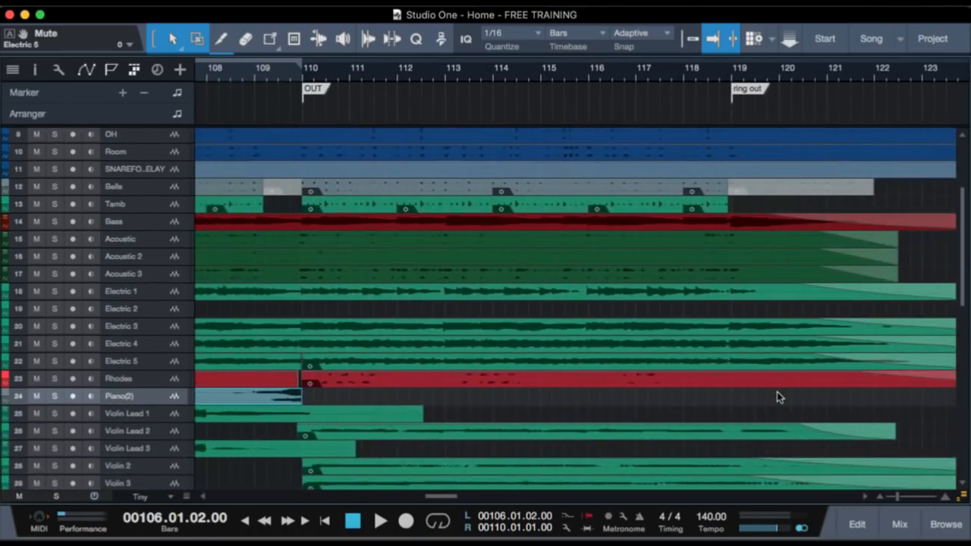
pyautogui.scroll(3, 776, 392)
pyautogui.scroll(-11, 556, 277)
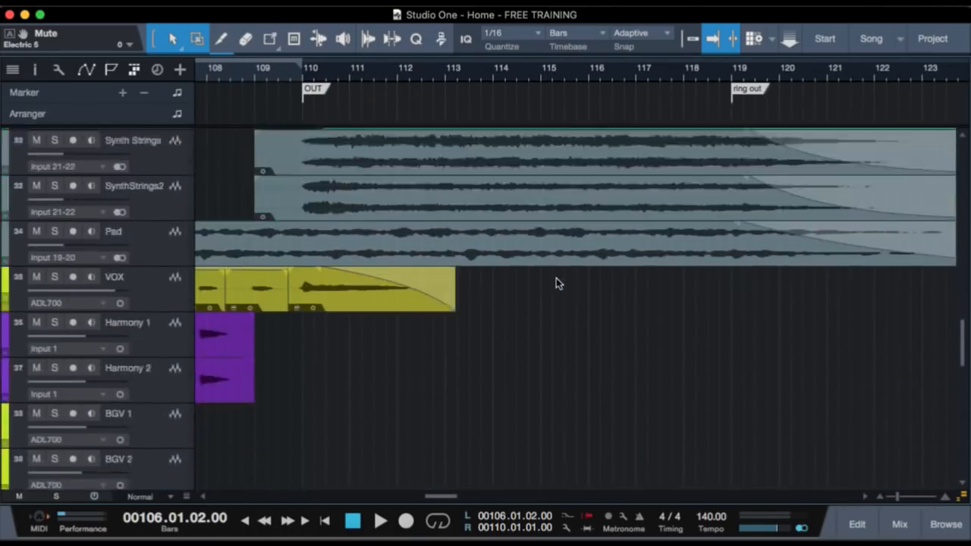
pyautogui.scroll(-2, 556, 278)
pyautogui.scroll(8, 556, 277)
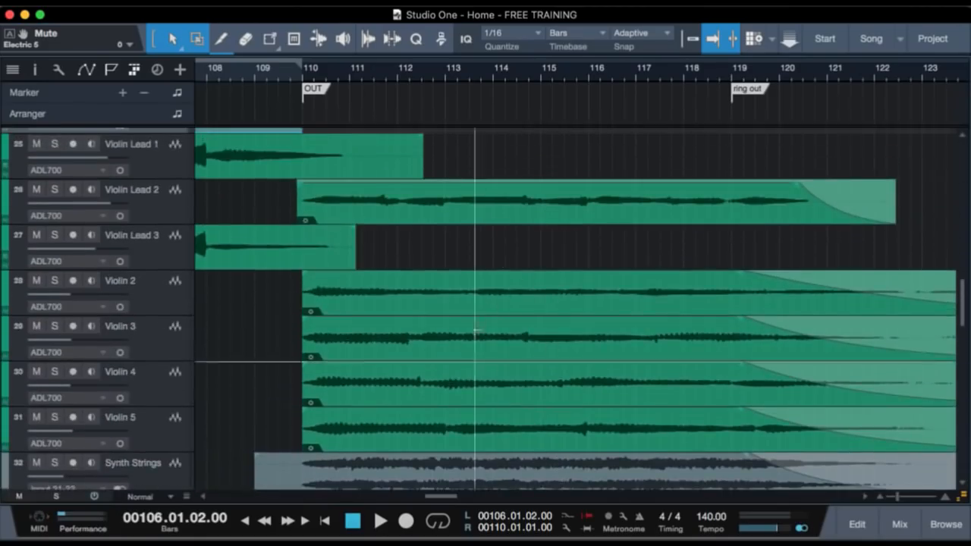
pyautogui.scroll(2, 490, 234)
pyautogui.scroll(-8, 485, 270)
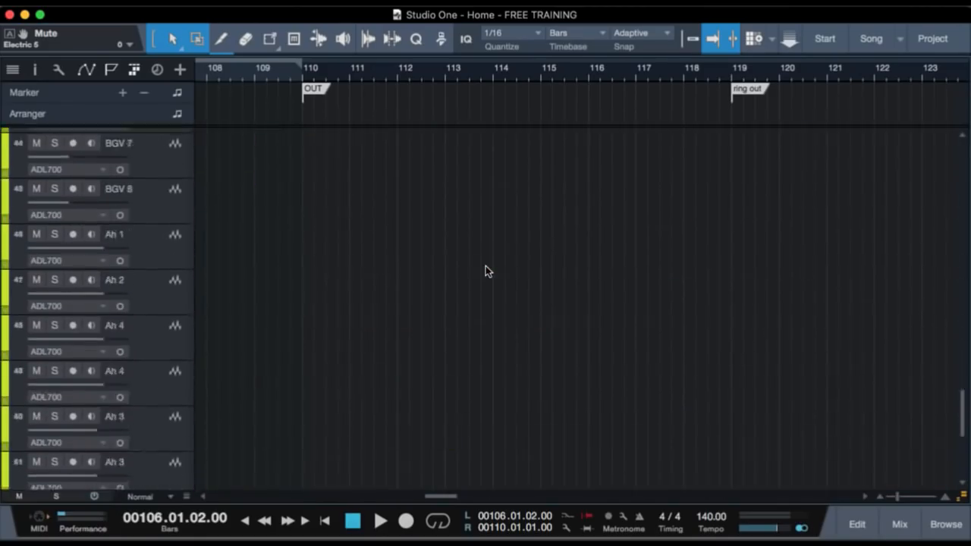
pyautogui.scroll(10, 485, 271)
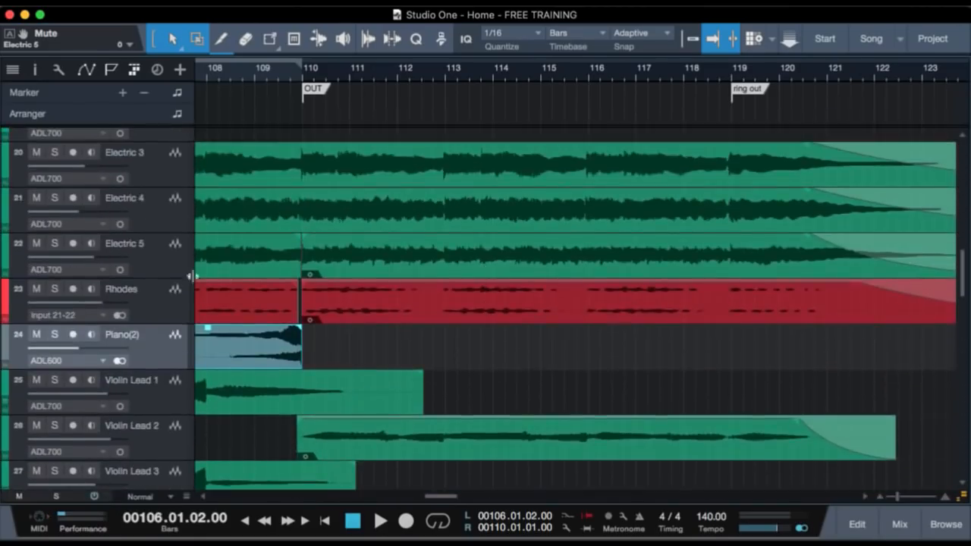
# Solo Electric 5, listen to it from the OUT marker, stop playback, and clear the solo.
pyautogui.click(139, 247)
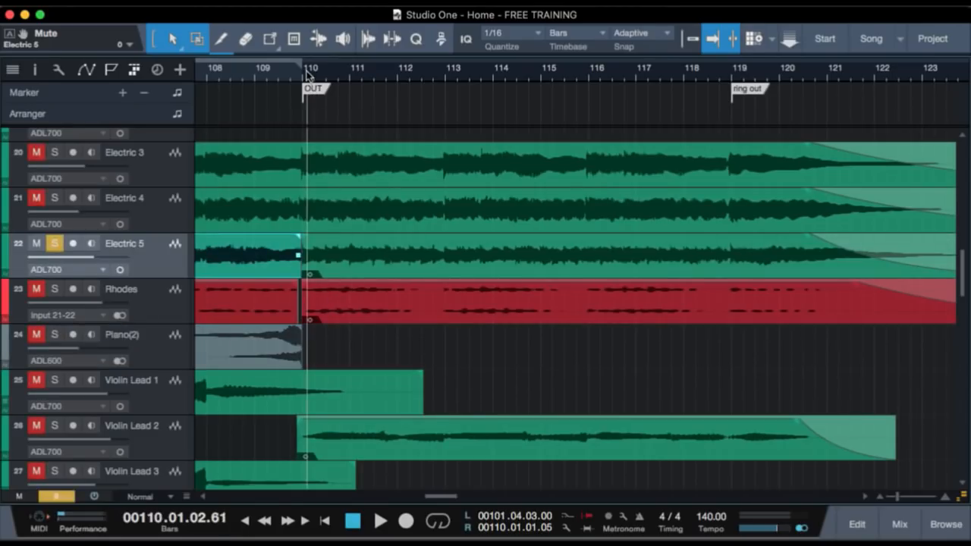
pyautogui.moveTo(307, 73); pyautogui.dragTo(301, 73)
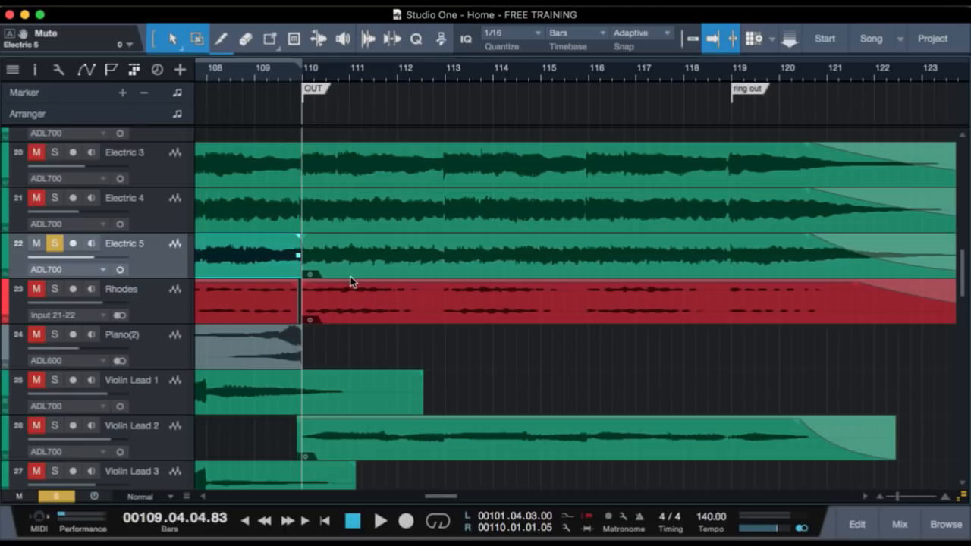
pyautogui.press('space')
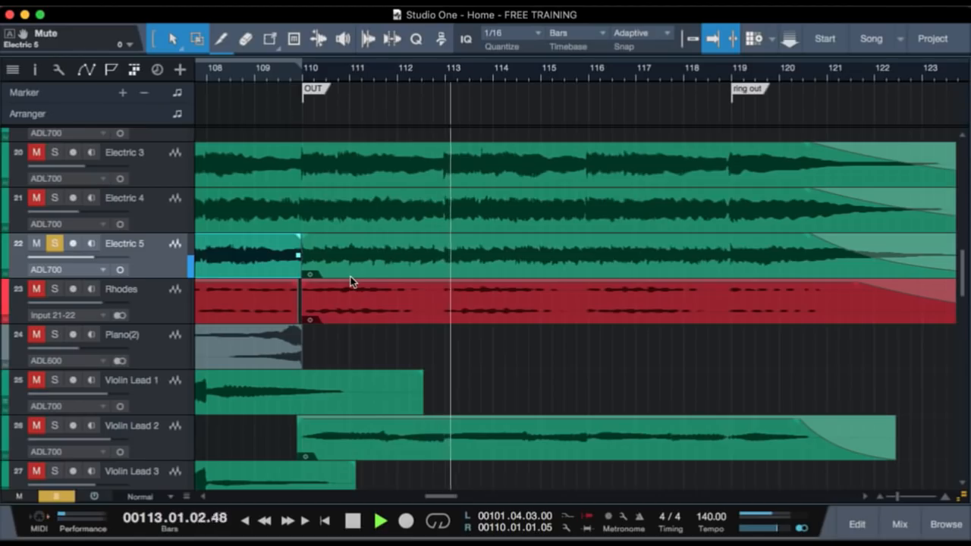
pyautogui.press('space')
pyautogui.press('s')
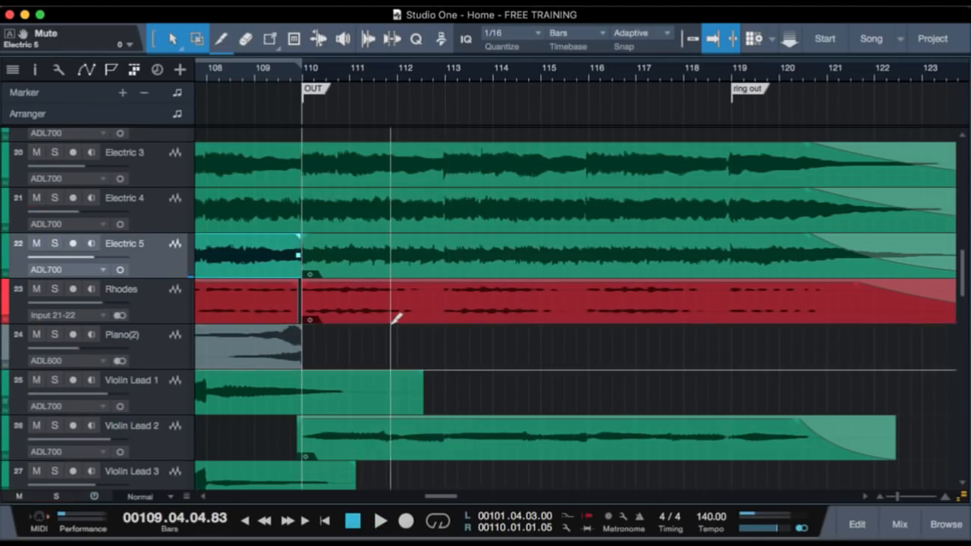
# Reduce the track heights and play the full mix from bar 108 through the outro into the ring out.
pyautogui.hotkey('shift', 'e')
pyautogui.hotkey('shift', 'w')
pyautogui.hotkey('shift', 'e')
pyautogui.hotkey('shift', 'w')
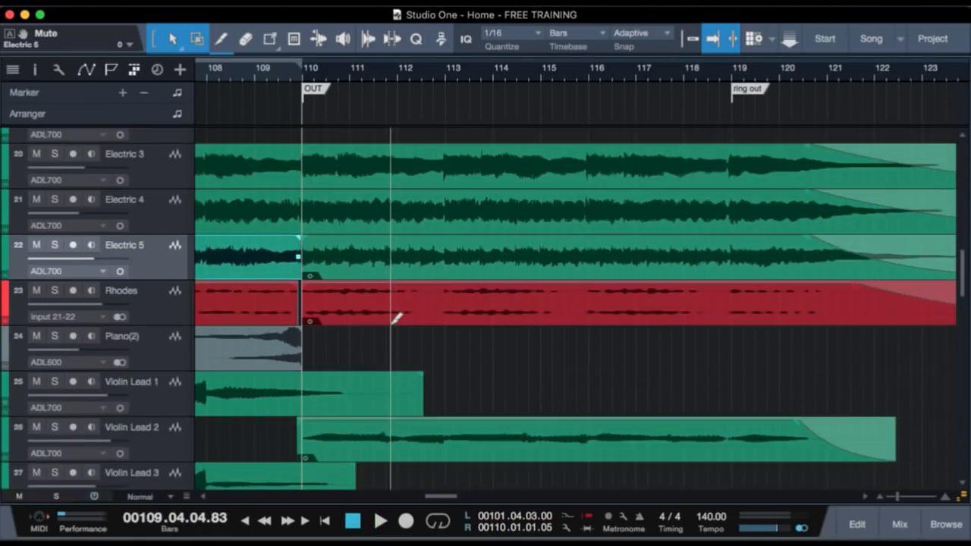
pyautogui.hotkey('shift', 'w')
pyautogui.hotkey('shift', 'w')
pyautogui.scroll(6, 396, 294)
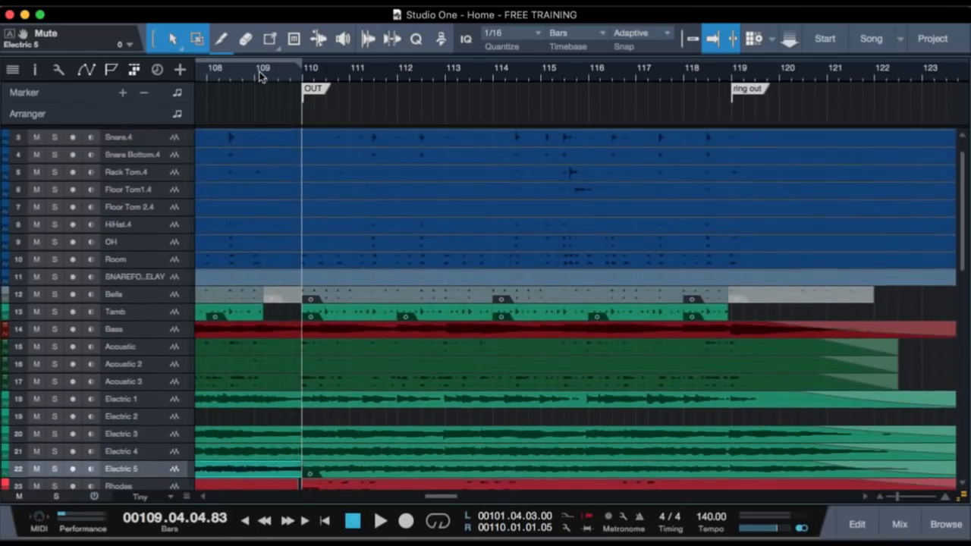
pyautogui.click(260, 73)
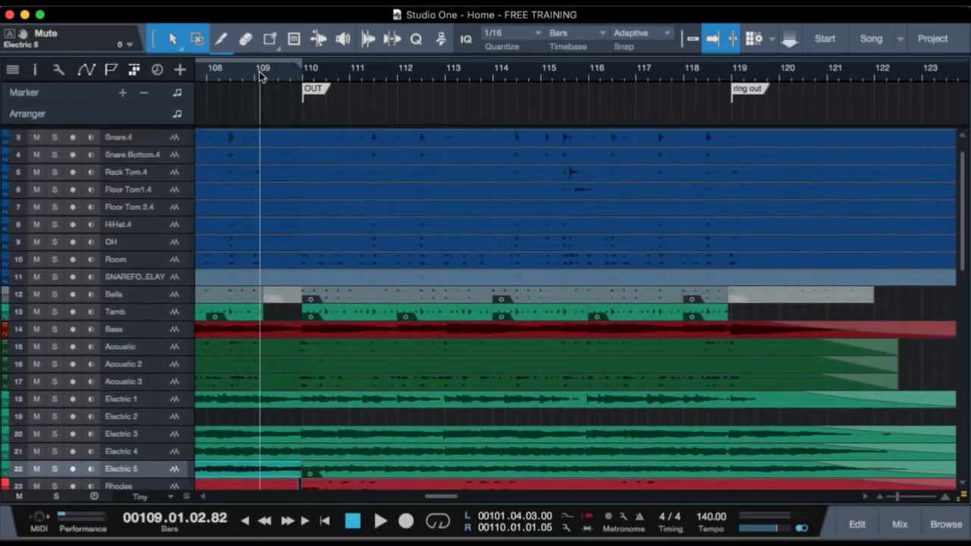
pyautogui.click(213, 72)
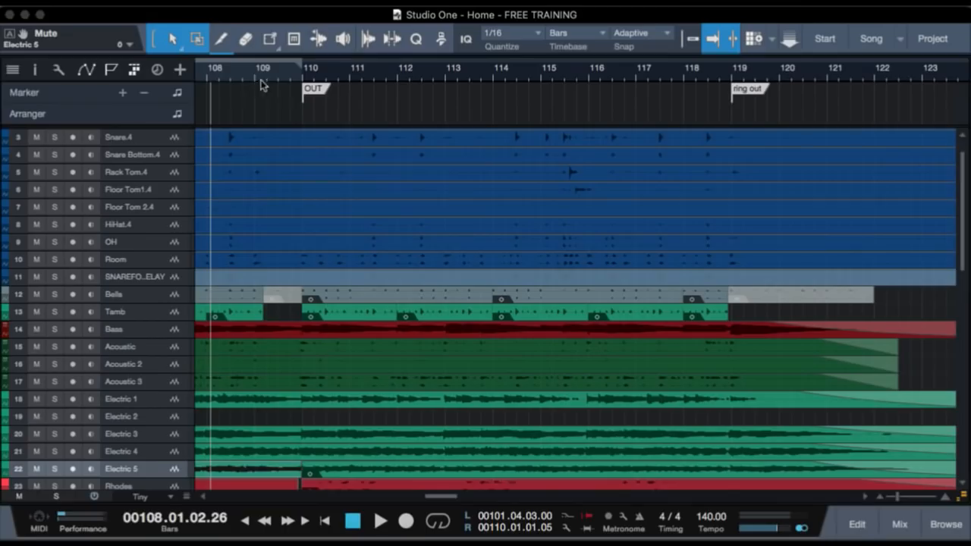
pyautogui.press('space')
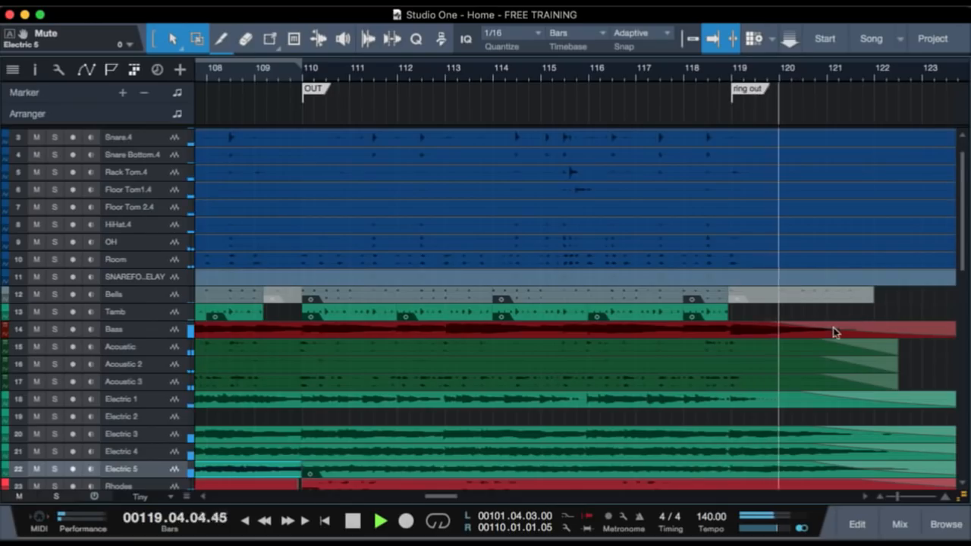
pyautogui.scroll(-5, 833, 333)
pyautogui.scroll(-4, 832, 332)
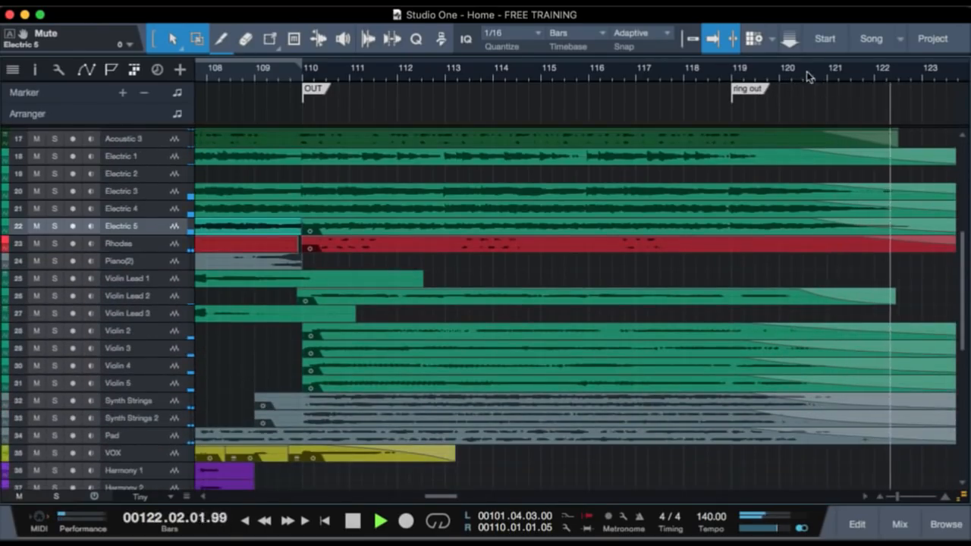
# Fit the whole song from Start to End and all tracks in view, move the playhead near bar 37, and stop playback.
pyautogui.moveTo(809, 74); pyautogui.dragTo(802, 45)
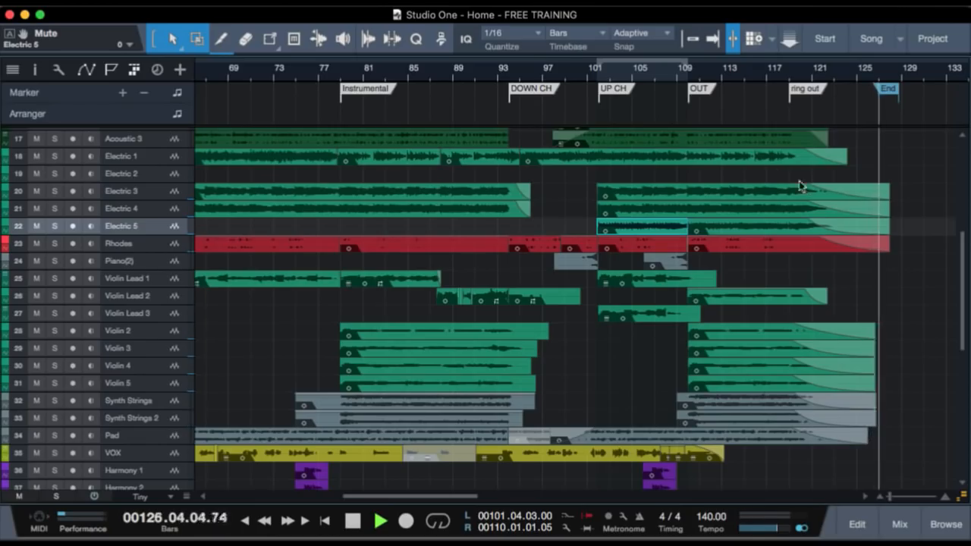
pyautogui.moveTo(717, 75); pyautogui.dragTo(710, 61)
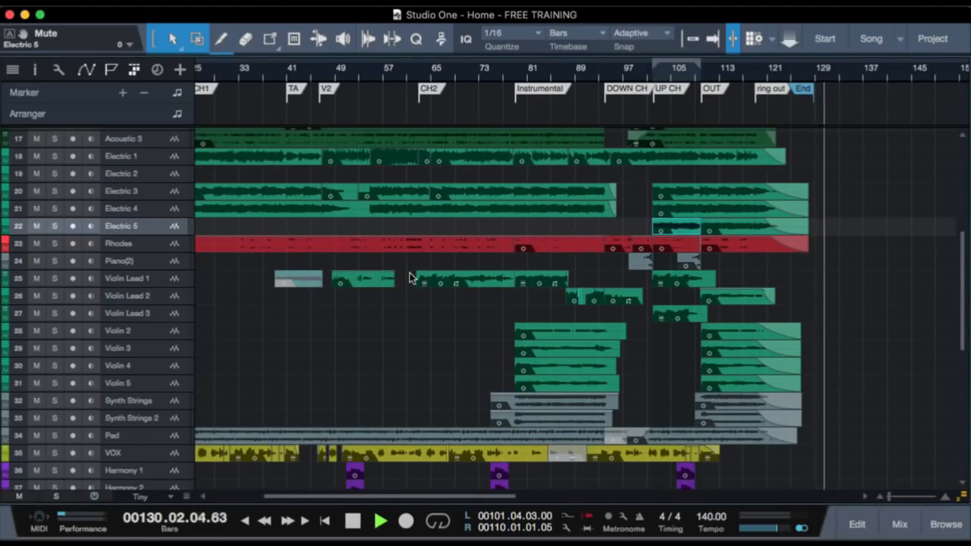
pyautogui.press('w')
pyautogui.press('w')
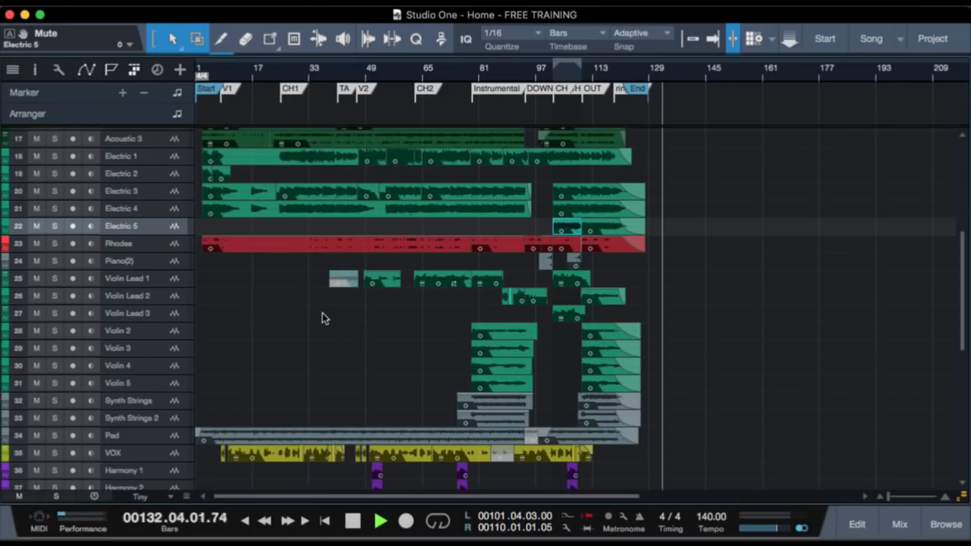
pyautogui.hotkey('ctrl', 'space')
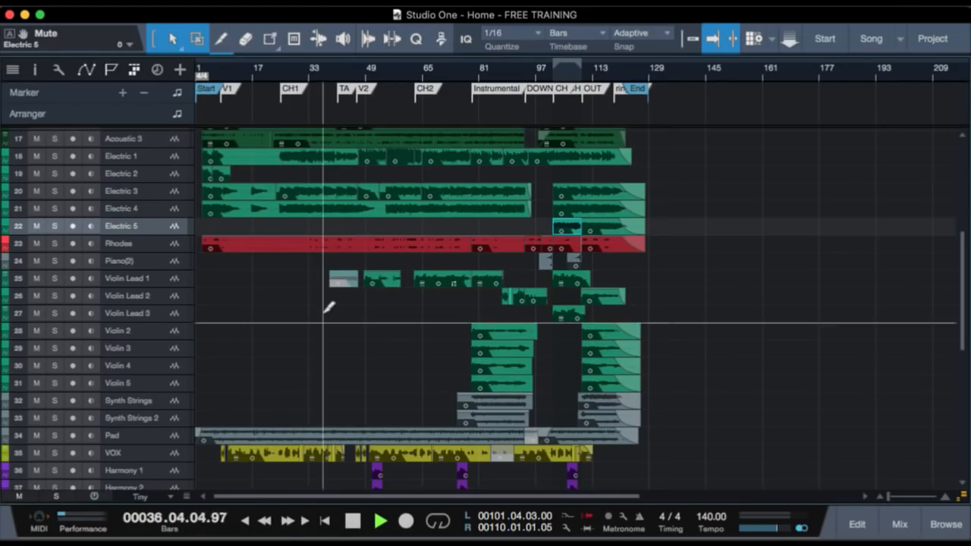
pyautogui.scroll(-5, 322, 312)
pyautogui.press('space')
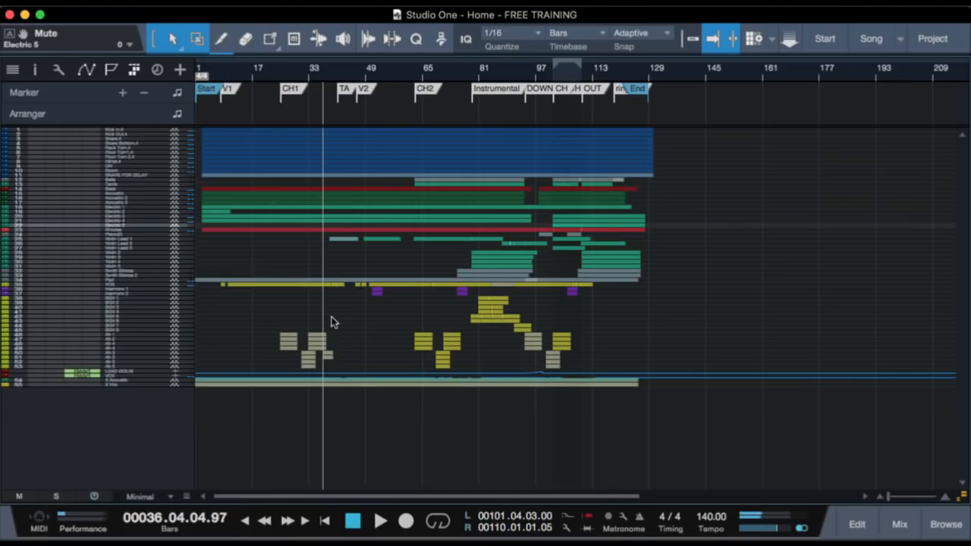
# Examine how the layers are arranged across all sections of the song, from Start to End.
pyautogui.scroll(2, 250, 222)
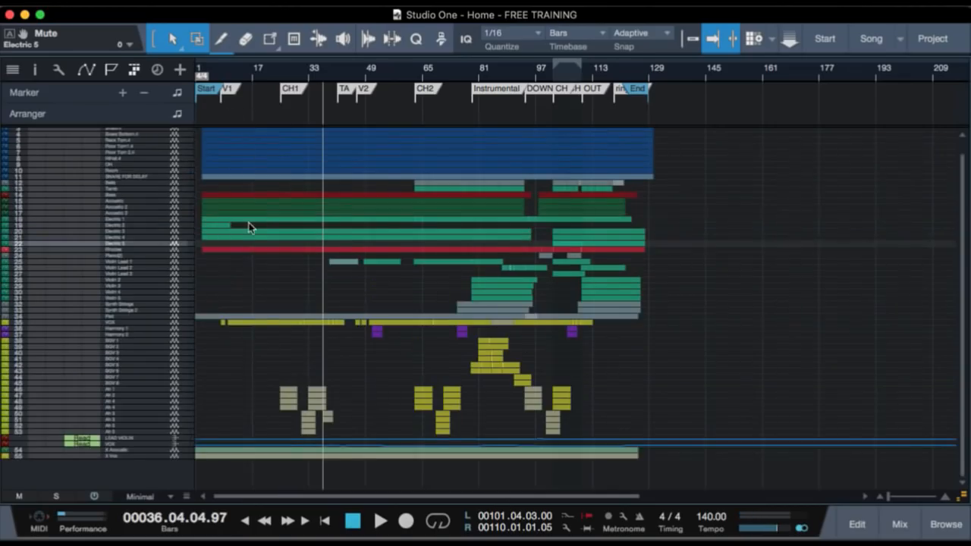
pyautogui.scroll(1, 251, 220)
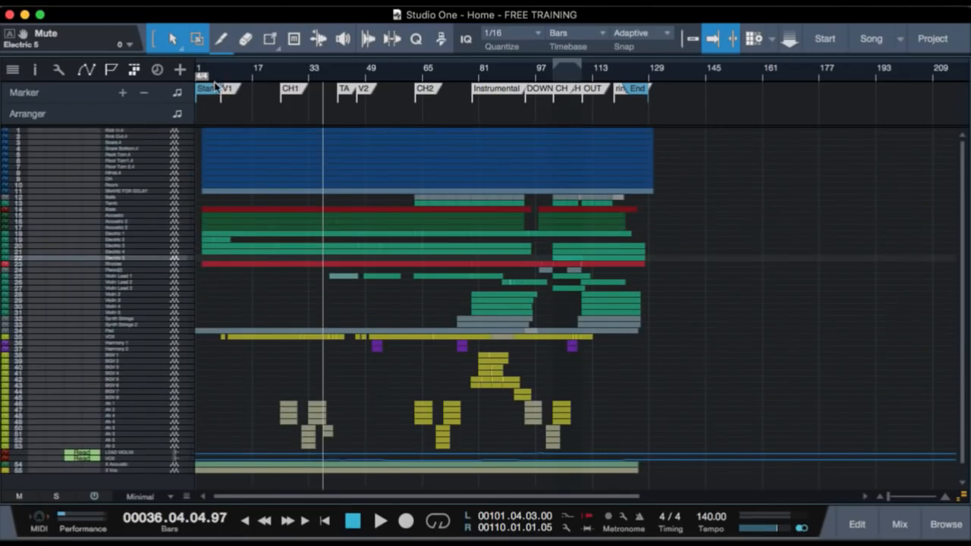
pyautogui.scroll(4, 214, 89)
pyautogui.scroll(-1, 214, 89)
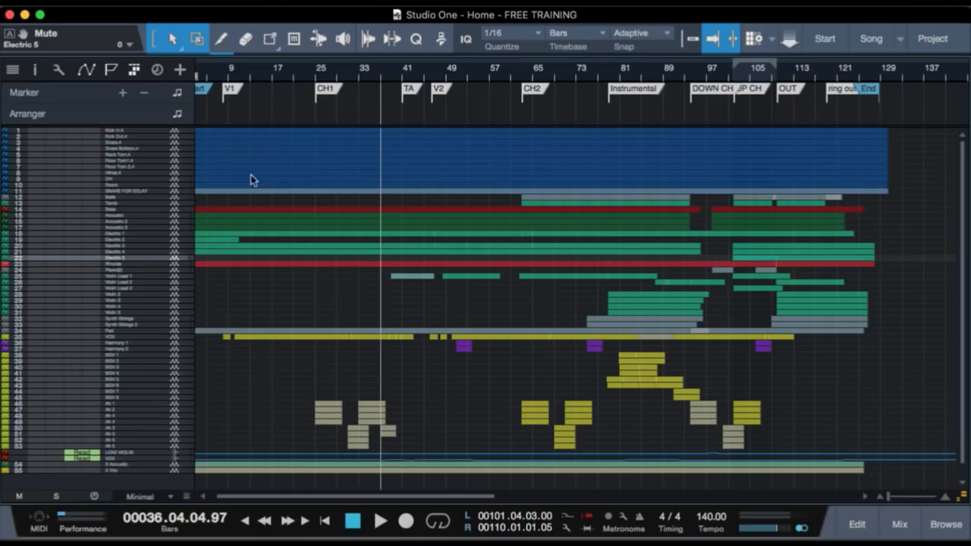
pyautogui.hscroll(-2, 250, 178)
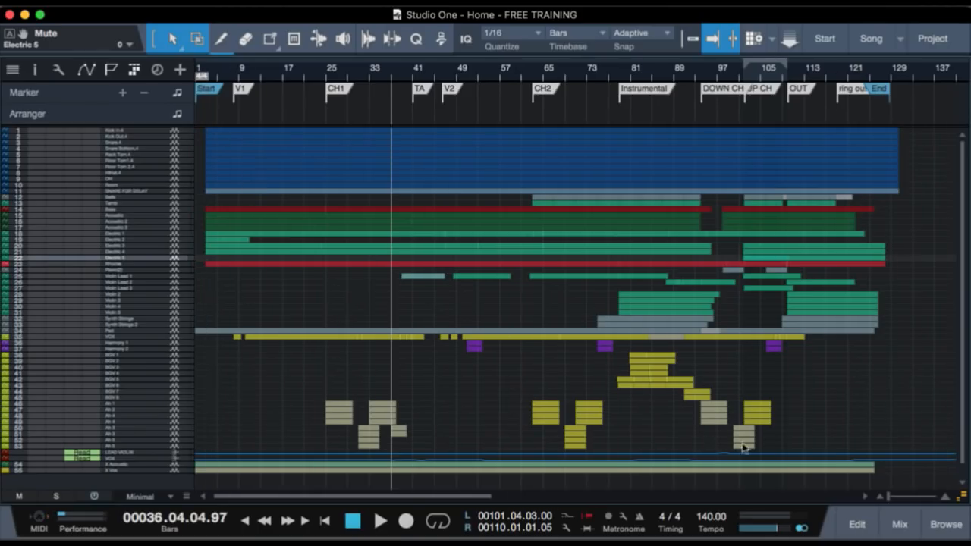
pyautogui.scroll(-1, 782, 440)
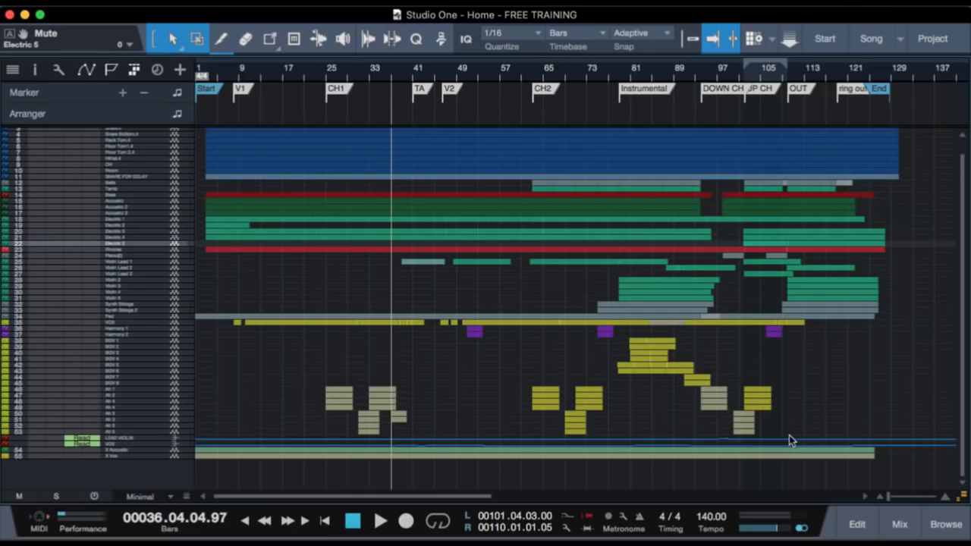
# Enlarge the tracks to the Overview height, return the playhead to the song's start, and play the full mix.
pyautogui.scroll(2, 825, 379)
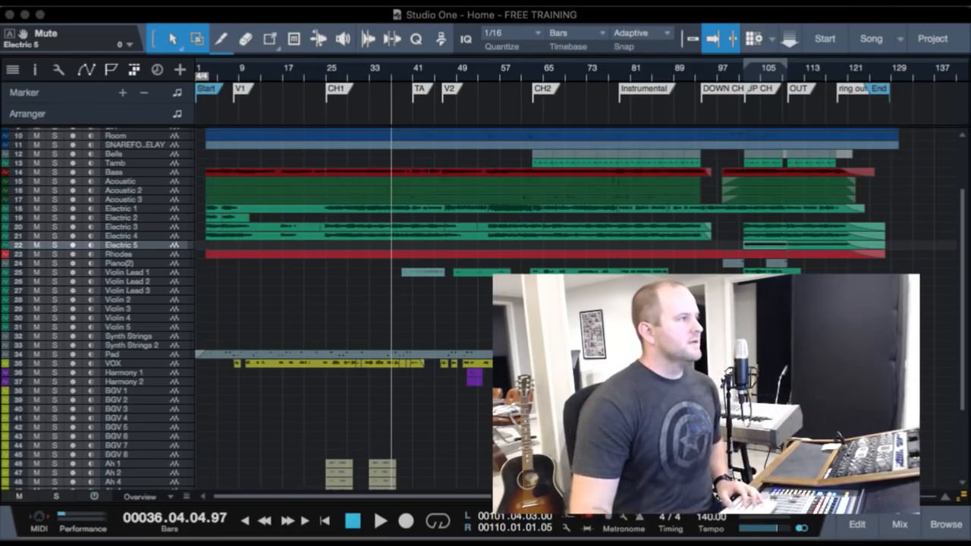
pyautogui.press('Home')
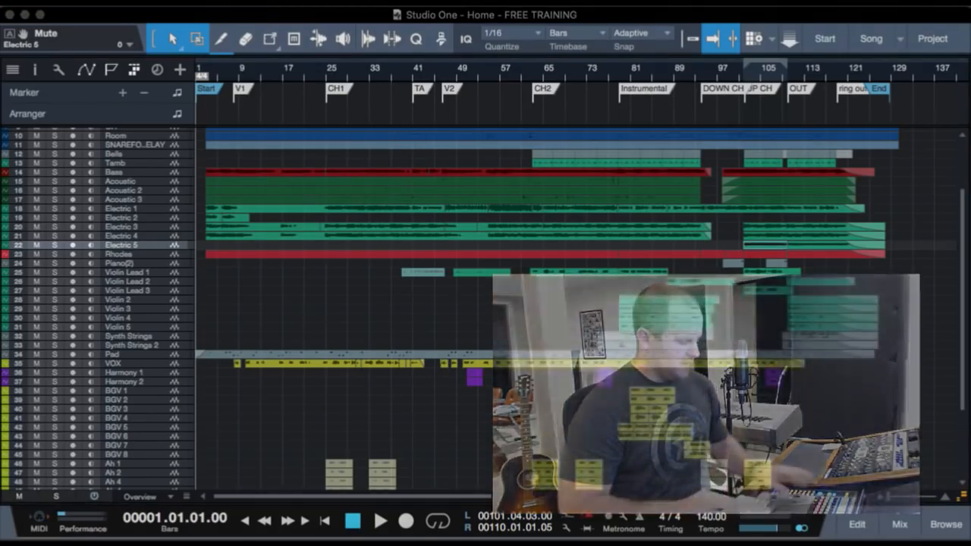
pyautogui.press('space')
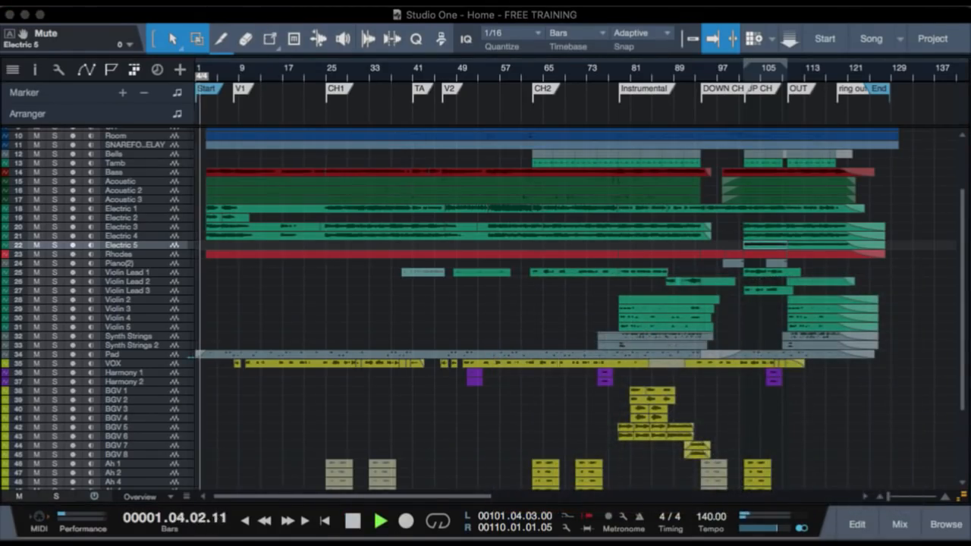